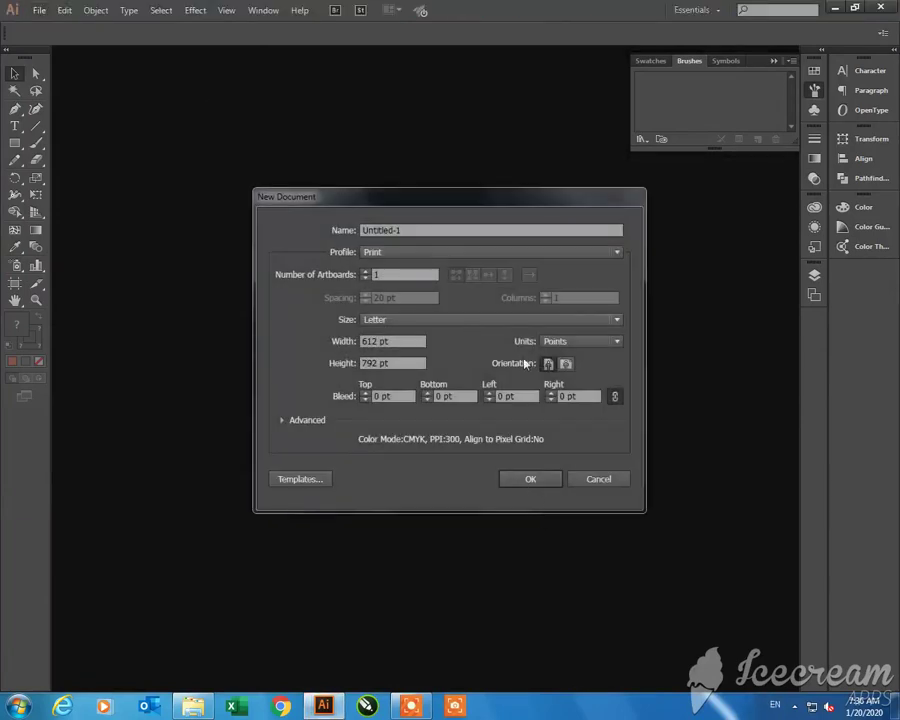
Name the new Letter-size print document 'perfume 2' and create it
{"action": "left_click", "coordinate": [408, 229]}
{"action": "type", "text": "perfume 2"}
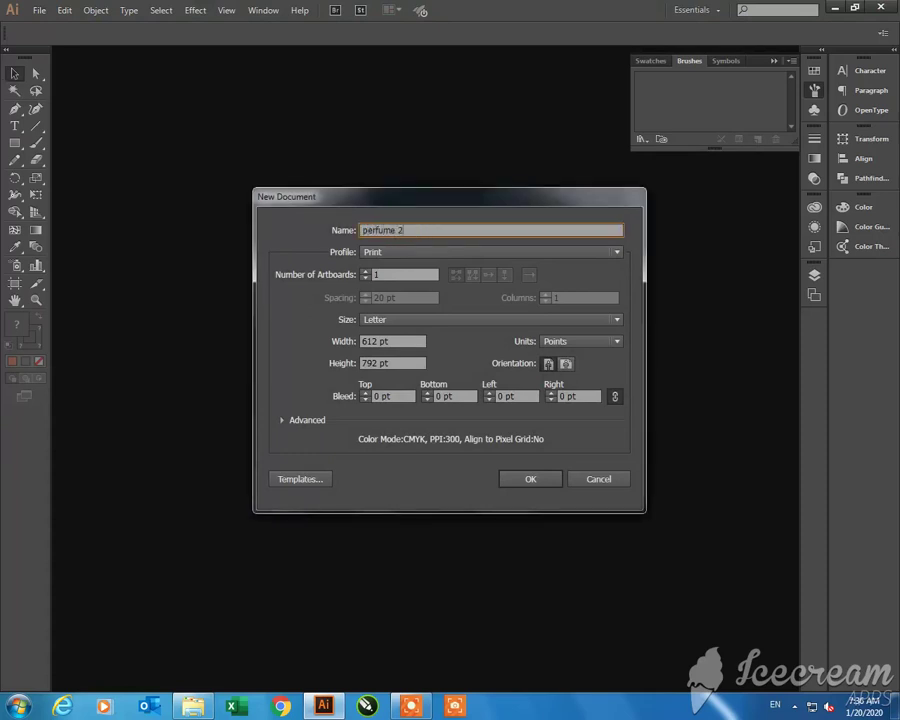
{"action": "key", "text": "Return"}
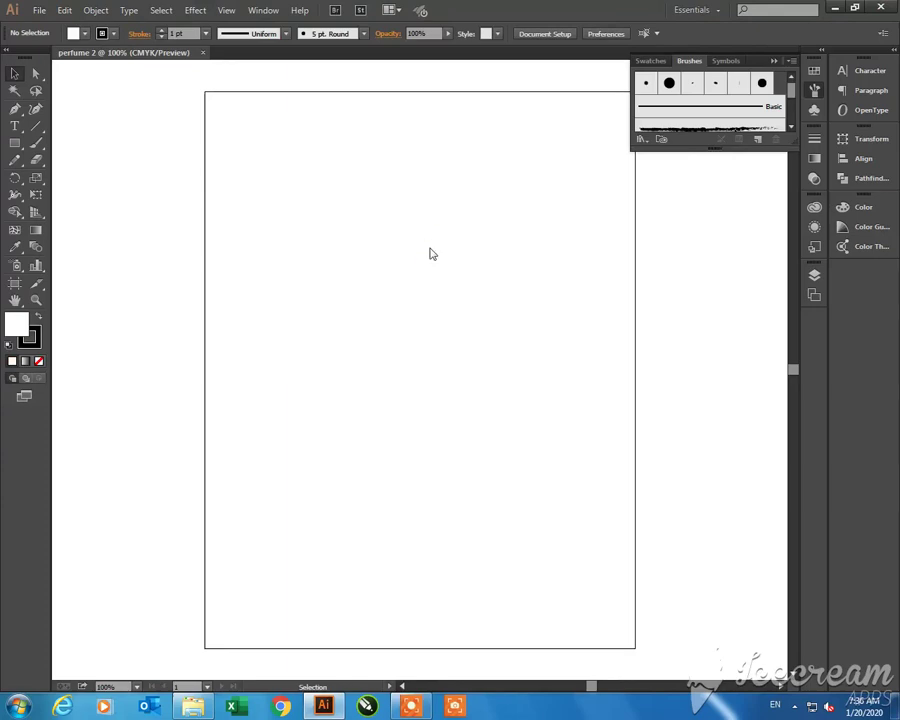
{"action": "key", "text": "ctrl+shift+p"}
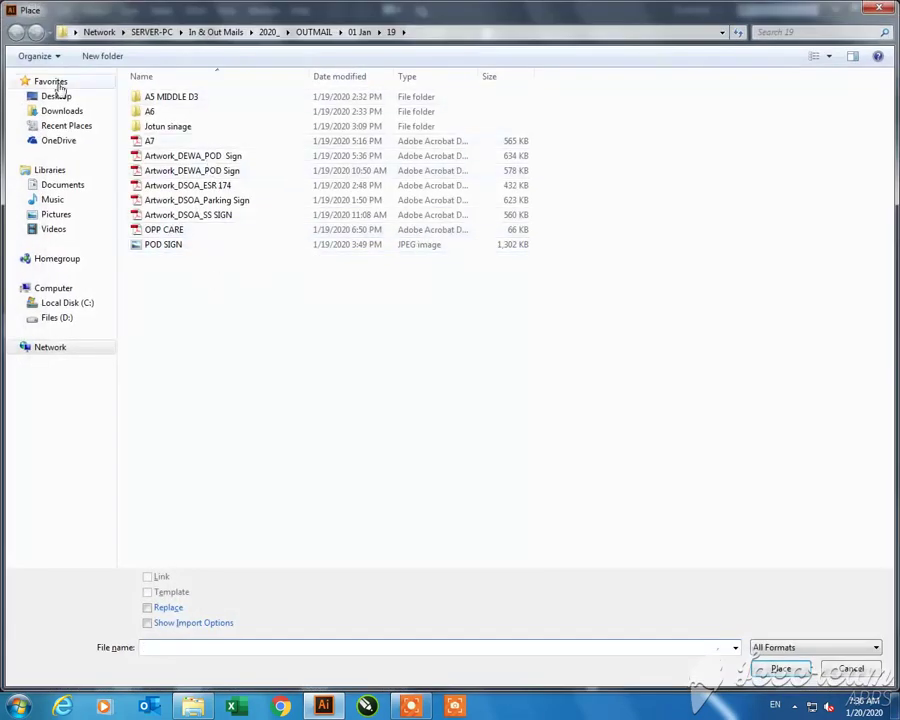
Place the perfume mockup image from the Desktop 1-15-2020 folder across the artboard
{"action": "left_click", "coordinate": [55, 96]}
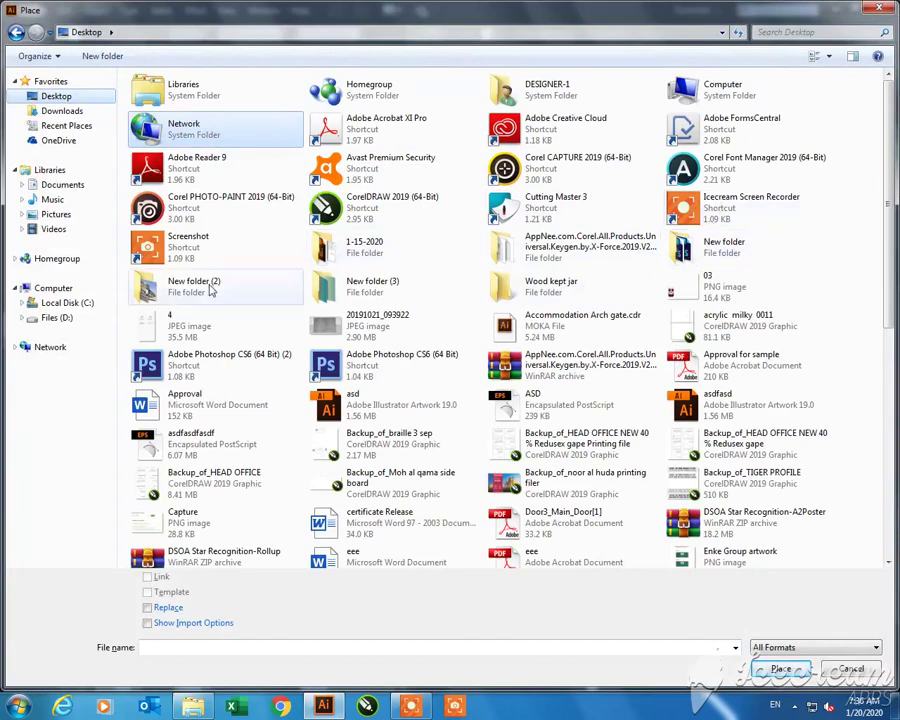
{"action": "double_click", "coordinate": [372, 241]}
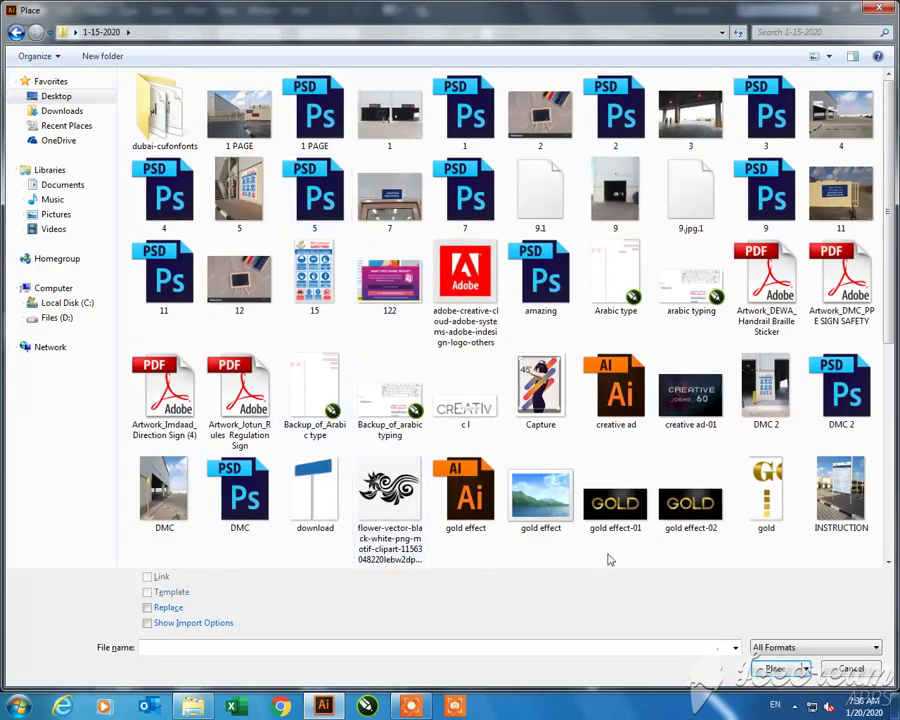
{"action": "scroll", "coordinate": [600, 530], "scroll_direction": "down", "scroll_amount": 5}
{"action": "double_click", "coordinate": [161, 515]}
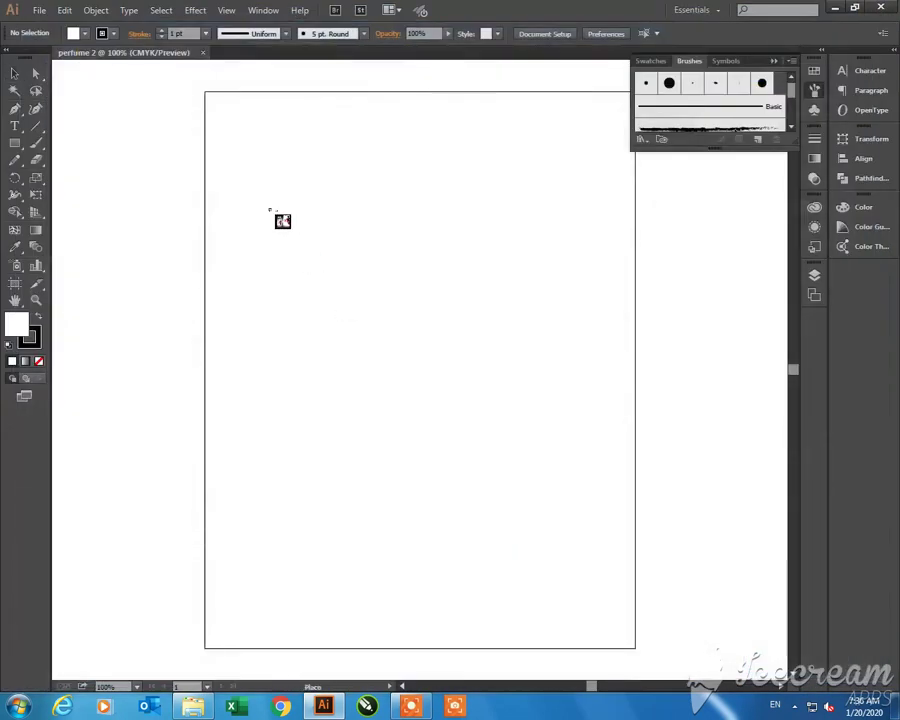
{"action": "left_click_drag", "start_coordinate": [233, 167], "coordinate": [683, 512]}
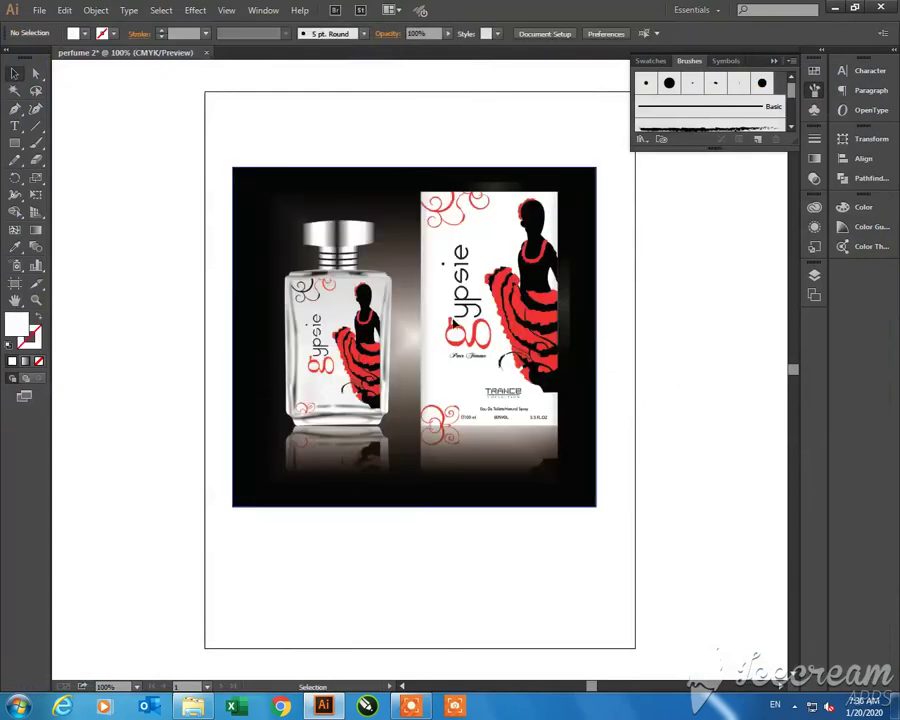
{"action": "left_click_drag", "start_coordinate": [355, 280], "coordinate": [366, 300]}
Lock the placed perfume reference image so it cannot move
{"action": "left_click", "coordinate": [673, 328]}
{"action": "left_click", "coordinate": [366, 300]}
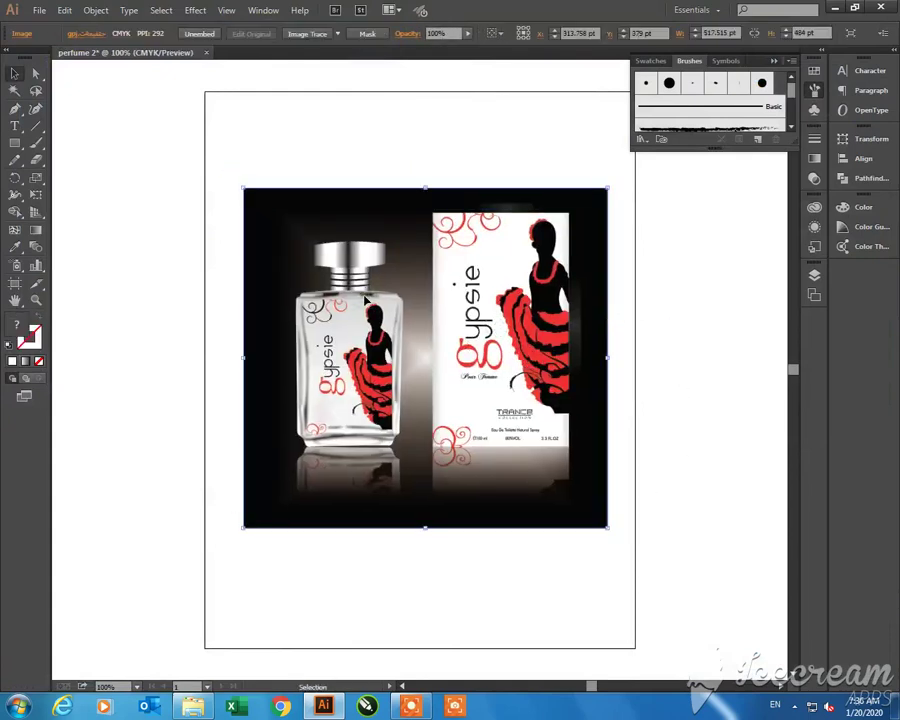
{"action": "key", "text": "a"}
{"action": "key", "text": "v"}
{"action": "left_click", "coordinate": [92, 10]}
{"action": "mouse_move", "coordinate": [112, 94]}
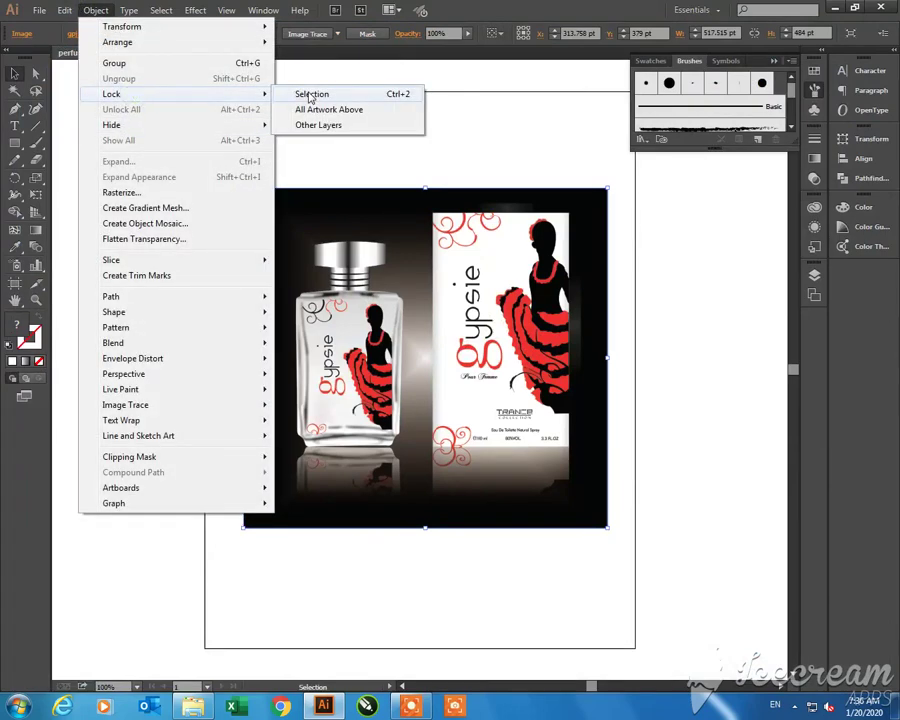
{"action": "left_click", "coordinate": [311, 95]}
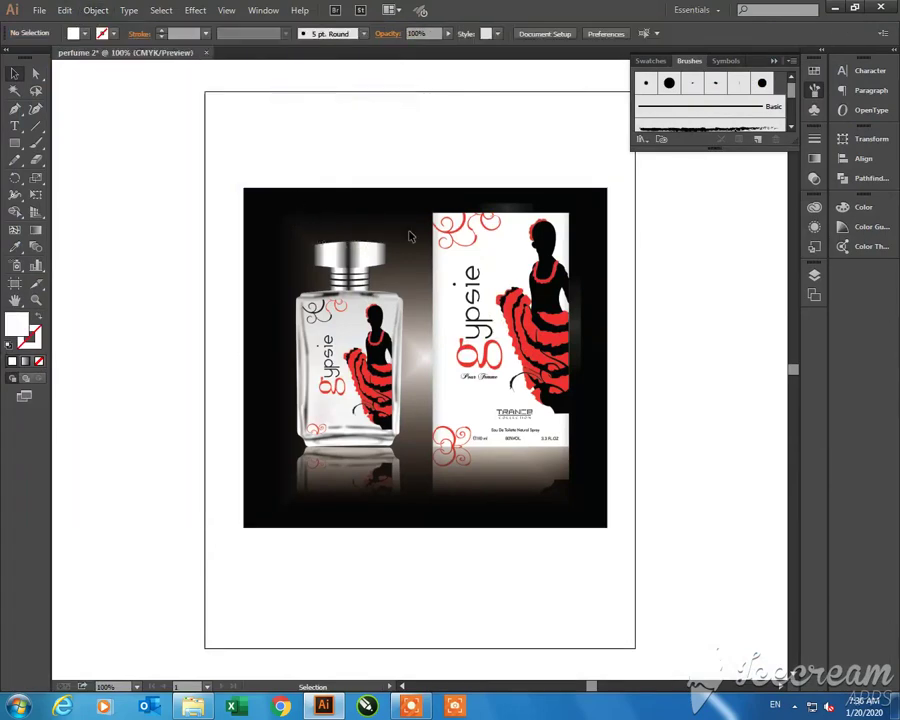
Zoom in on the bottle cap and trace it as a white shape with curved top and bottom edges
{"action": "left_click_drag", "start_coordinate": [304, 234], "coordinate": [361, 222]}
{"action": "key", "text": "z"}
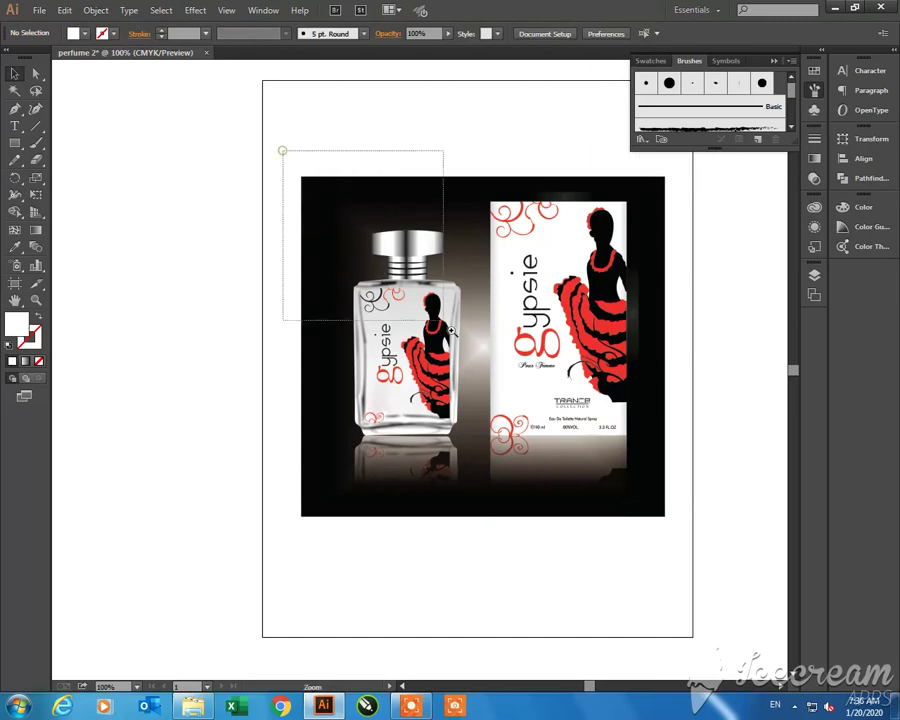
{"action": "left_click_drag", "start_coordinate": [282, 150], "coordinate": [498, 386]}
{"action": "scroll", "coordinate": [540, 377], "scroll_direction": "up", "scroll_amount": 2}
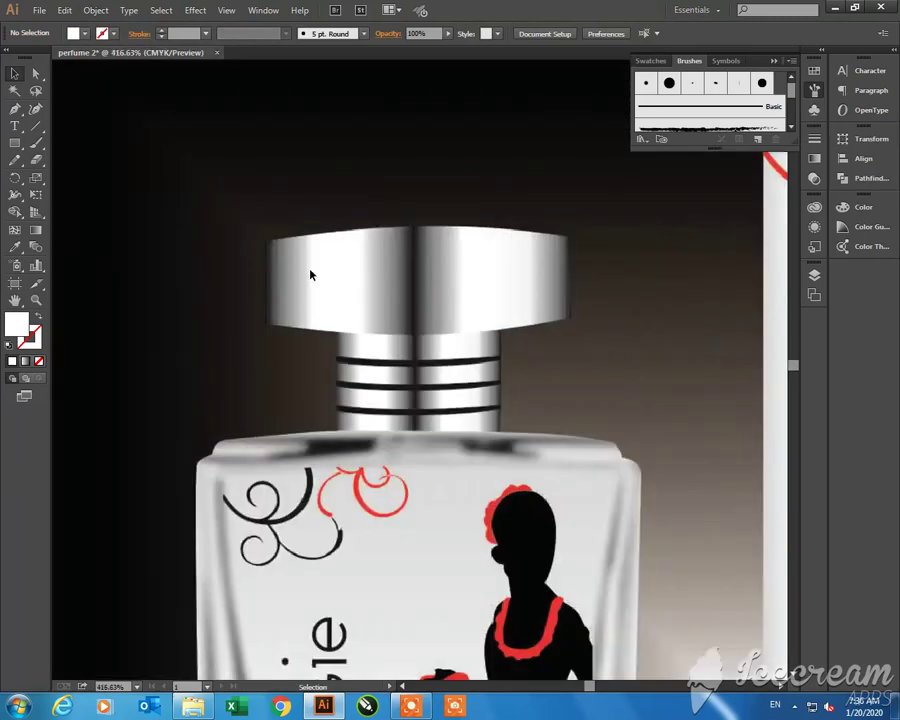
{"action": "key", "text": "p"}
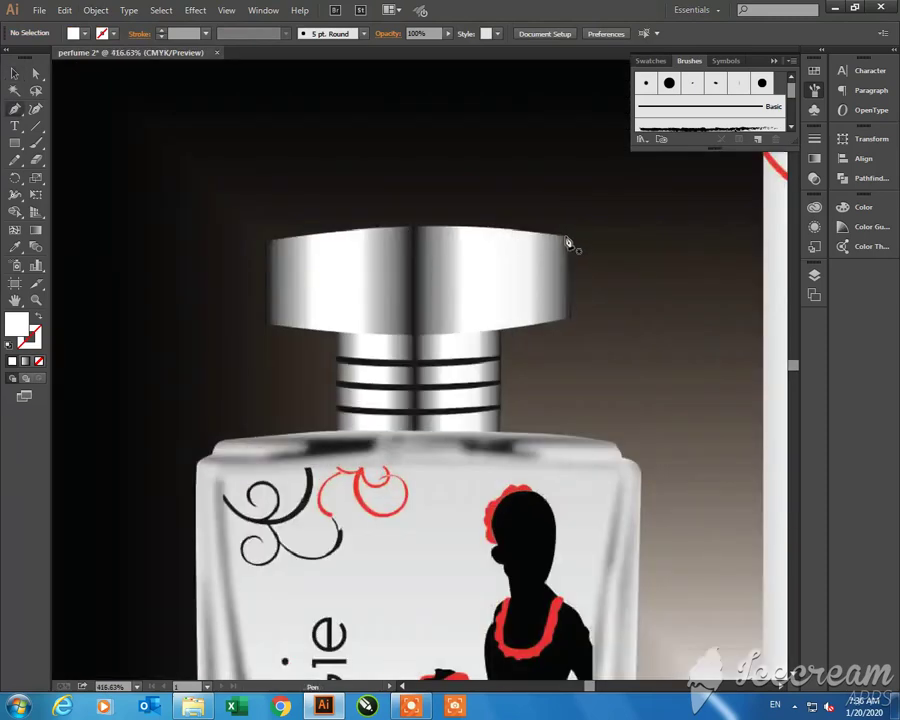
{"action": "left_click", "coordinate": [567, 238]}
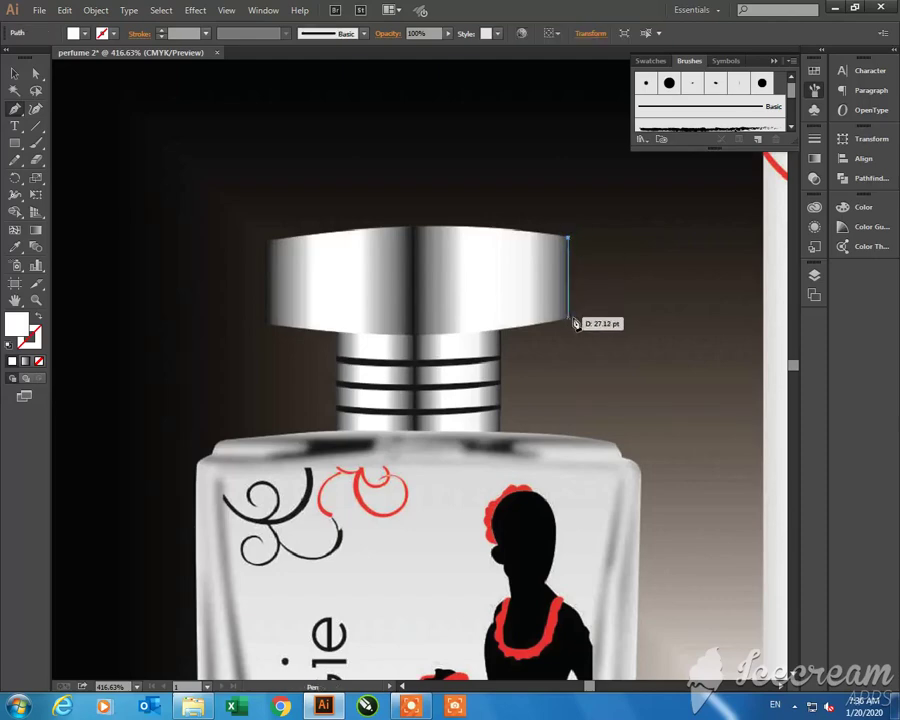
{"action": "left_click", "coordinate": [567, 318]}
{"action": "left_click_drag", "start_coordinate": [268, 325], "coordinate": [79, 304]}
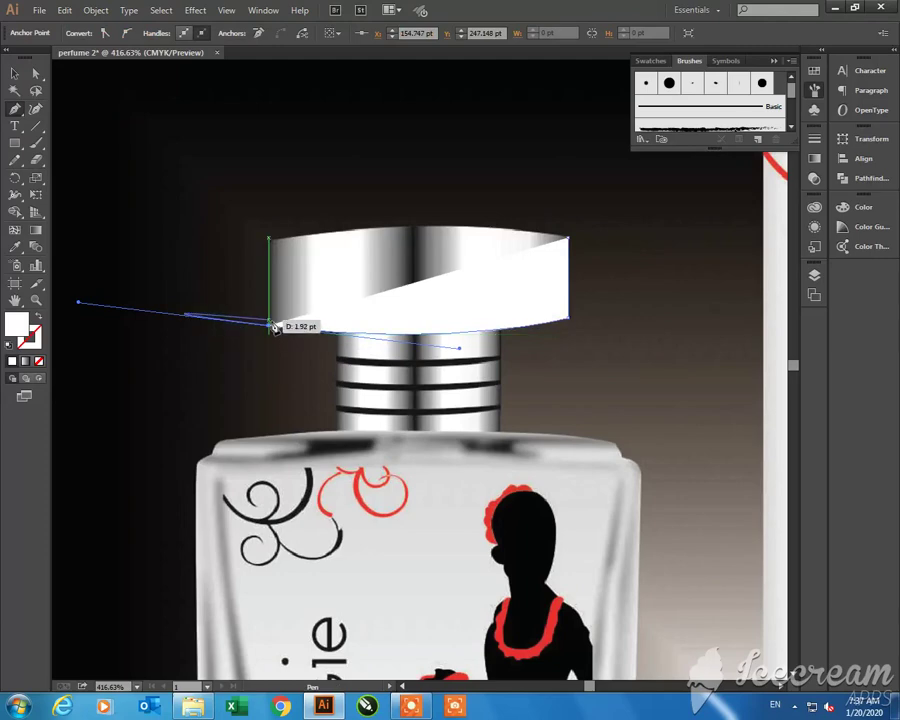
{"action": "mouse_move", "coordinate": [270, 325]}
{"action": "left_mouse_down"}
{"action": "mouse_move", "coordinate": [269, 247]}
{"action": "mouse_move", "coordinate": [576, 240]}
{"action": "mouse_move", "coordinate": [640, 261]}
{"action": "mouse_move", "coordinate": [690, 262]}
{"action": "left_mouse_up"}
{"action": "key", "text": "v"}
{"action": "key", "text": "ctrl+minus"}
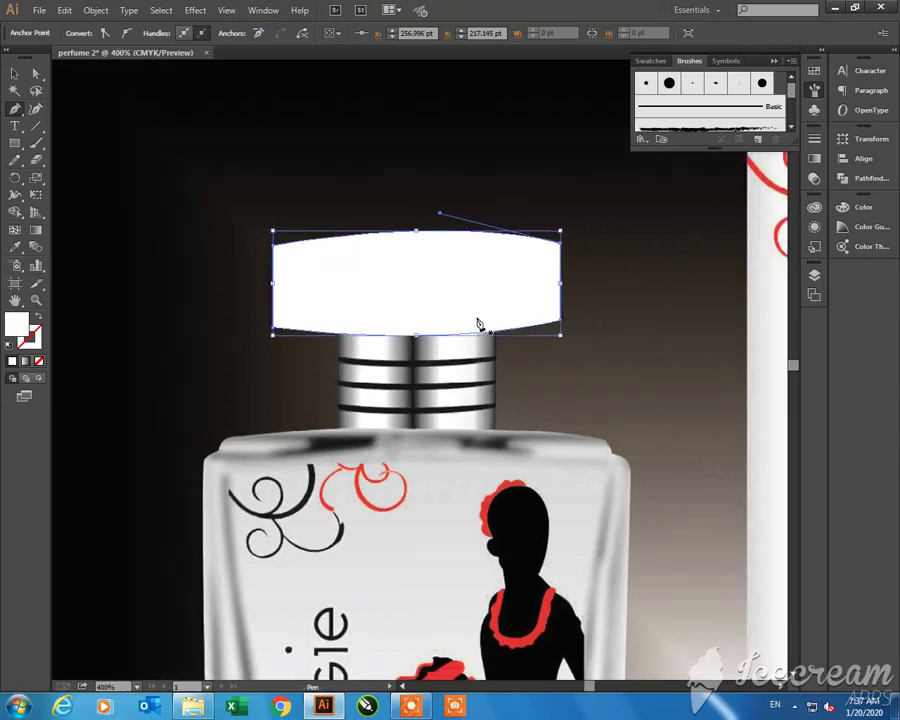
{"action": "left_click", "coordinate": [550, 406]}
{"action": "left_click_drag", "start_coordinate": [504, 405], "coordinate": [525, 333]}
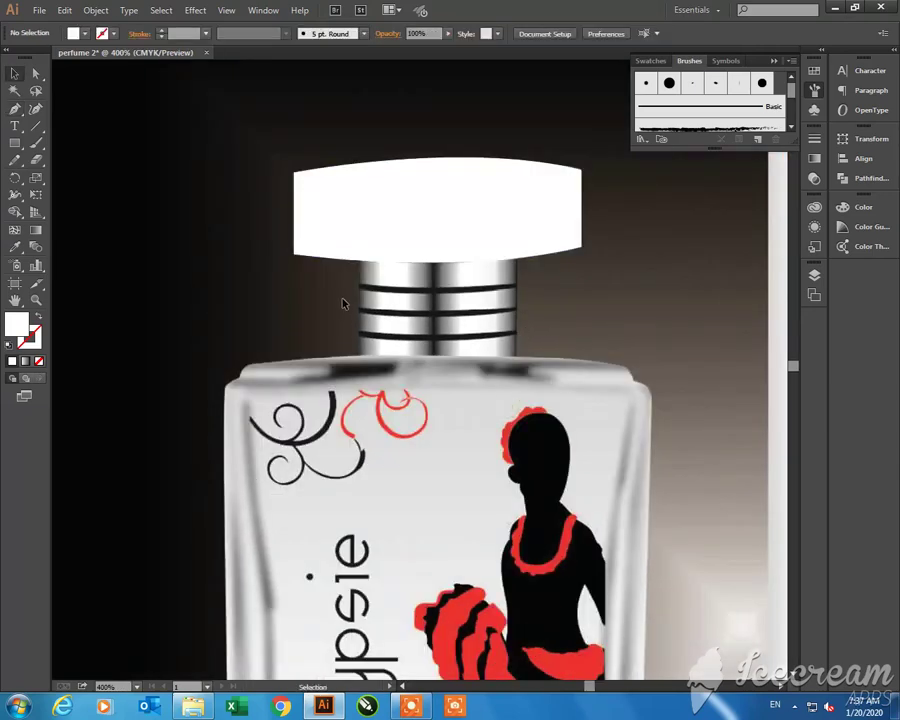
Draw a rectangle over the bottle neck with a linear gradient and a centred black stop
{"action": "key", "text": "m"}
{"action": "left_click_drag", "start_coordinate": [358, 238], "coordinate": [516, 357]}
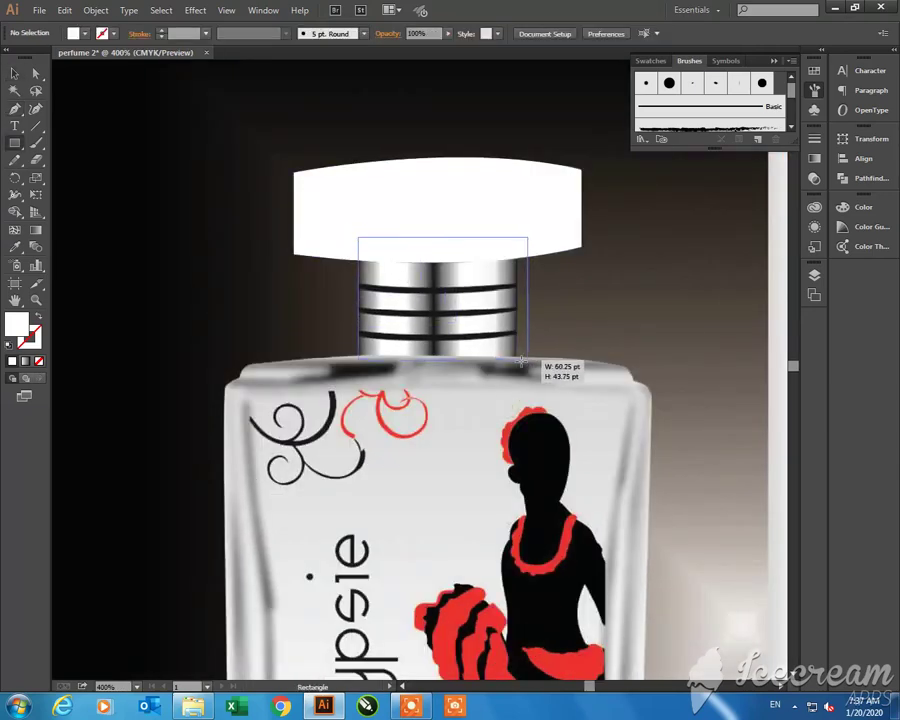
{"action": "key", "text": "v"}
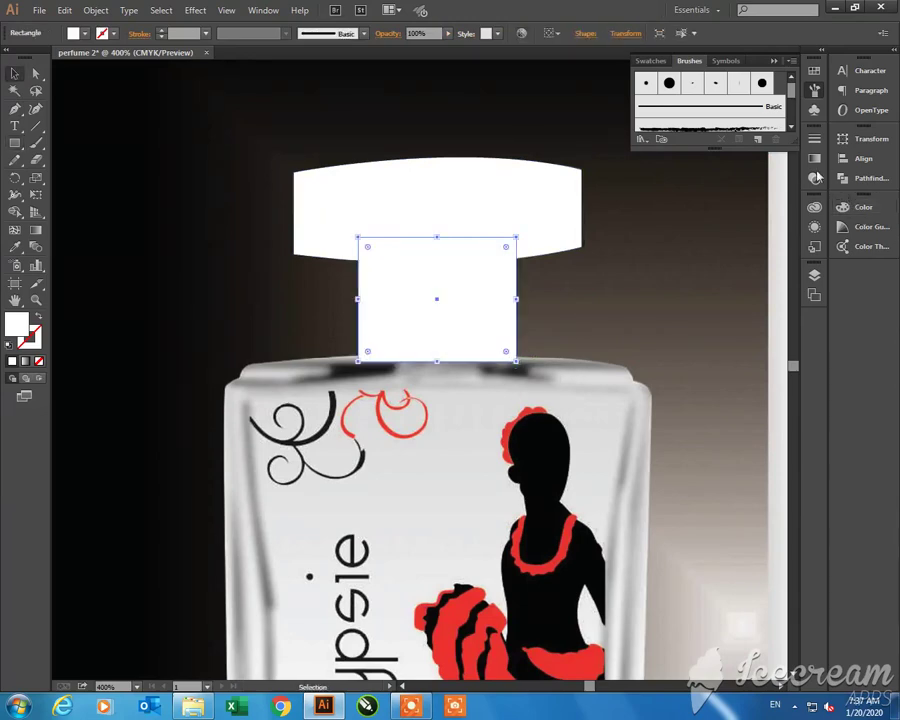
{"action": "left_click", "coordinate": [812, 162]}
{"action": "left_click", "coordinate": [651, 149]}
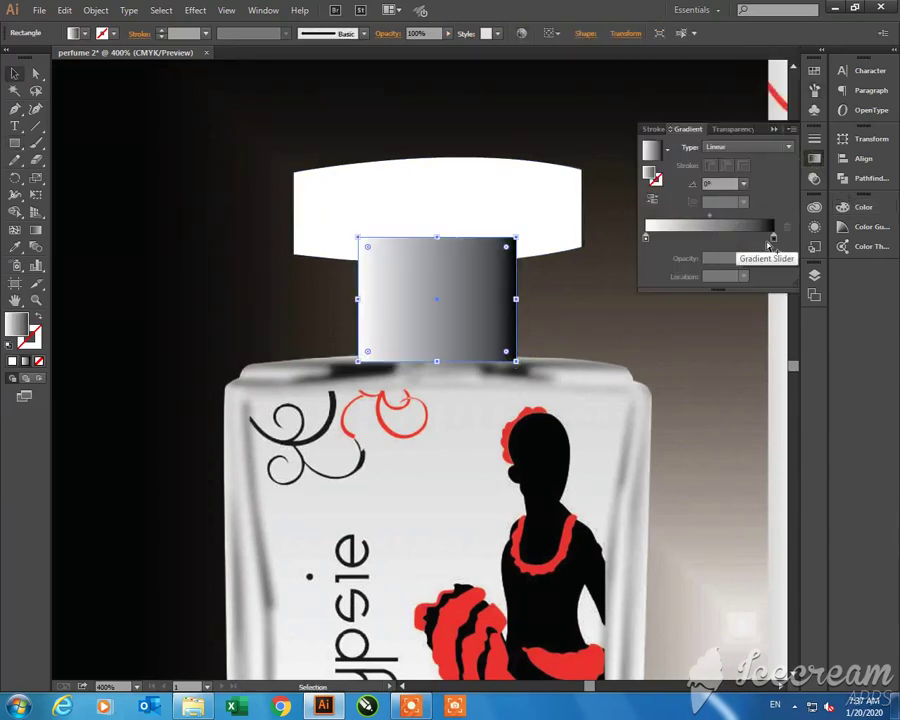
{"action": "left_click_drag", "start_coordinate": [773, 240], "coordinate": [712, 238]}
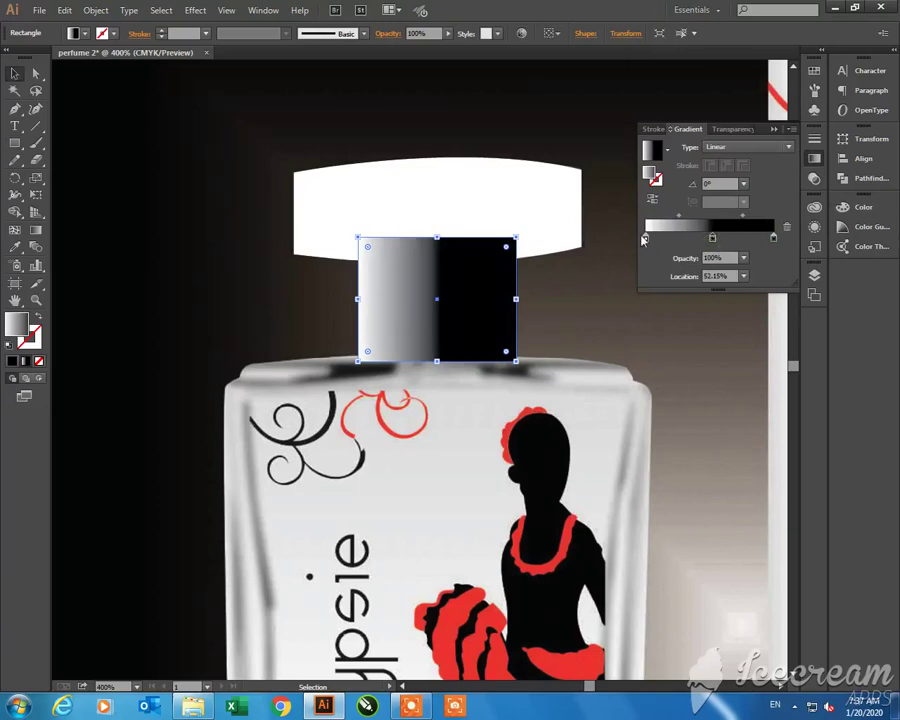
Set the gradient's left stop to grey and add a light grey stop at the right
{"action": "double_click", "coordinate": [646, 239]}
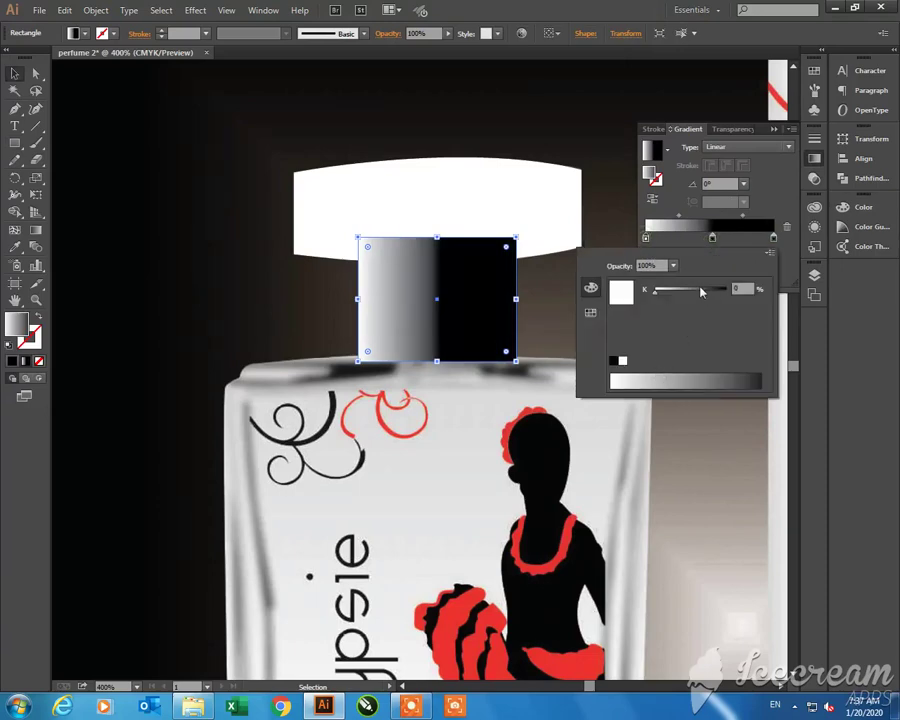
{"action": "left_click_drag", "start_coordinate": [702, 291], "coordinate": [686, 290]}
{"action": "left_click", "coordinate": [740, 233]}
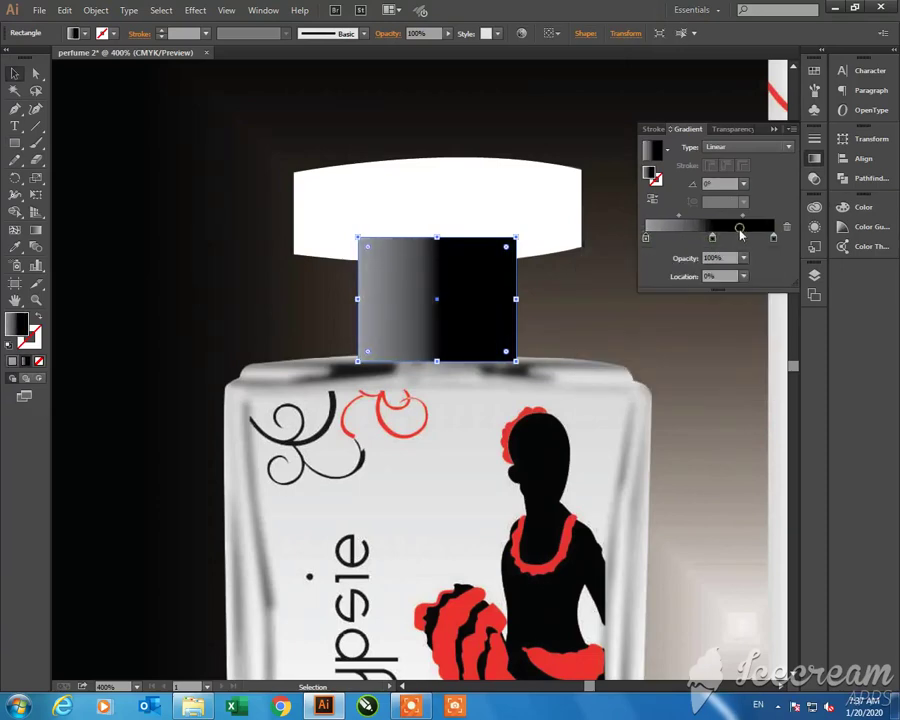
{"action": "left_click_drag", "start_coordinate": [713, 240], "coordinate": [709, 240]}
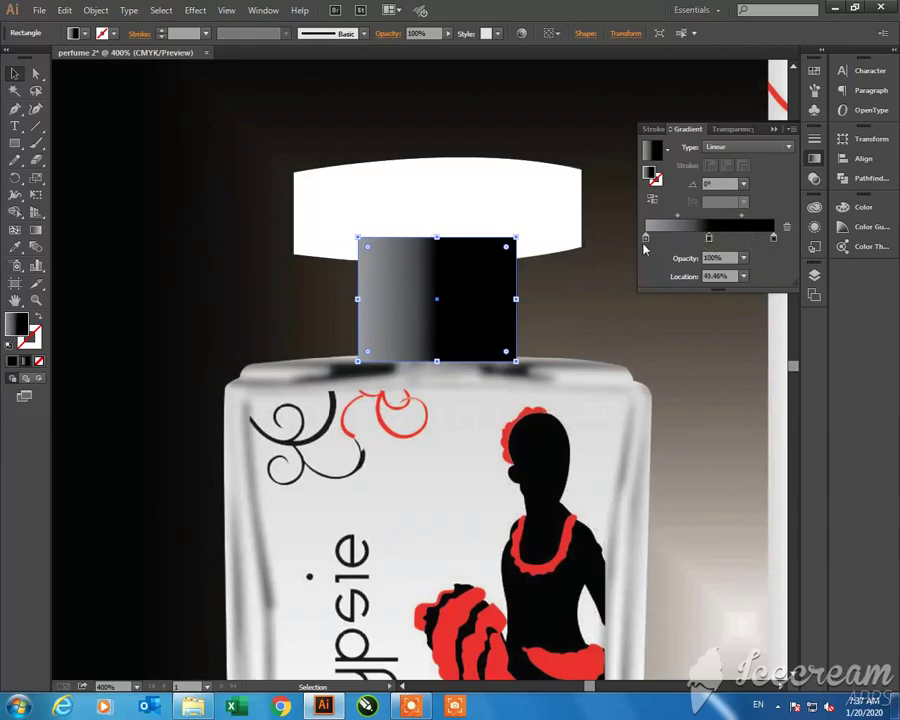
{"action": "left_click", "coordinate": [757, 238]}
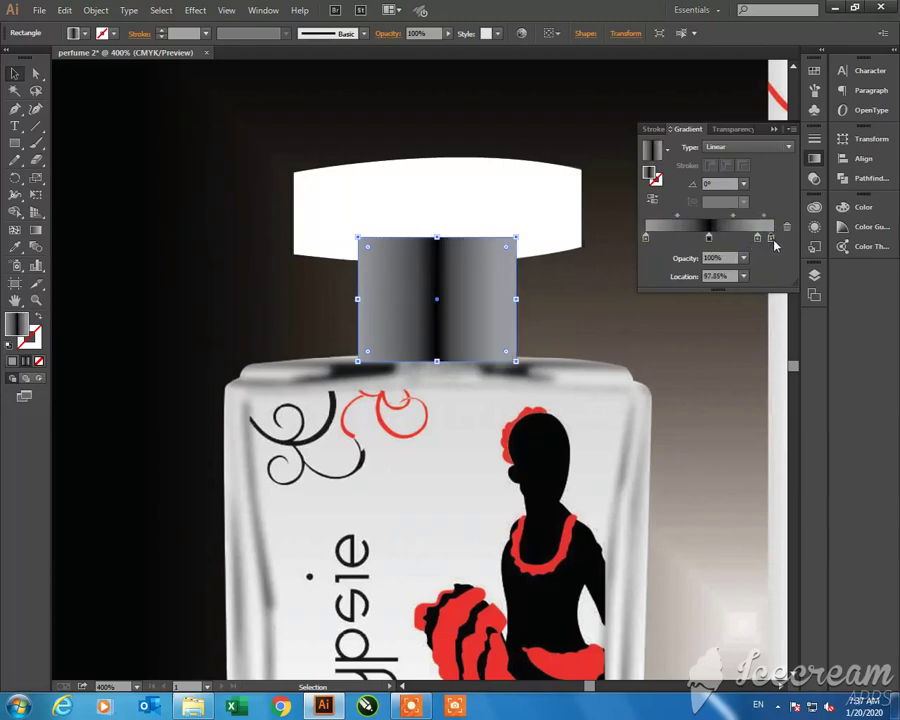
{"action": "double_click", "coordinate": [770, 238]}
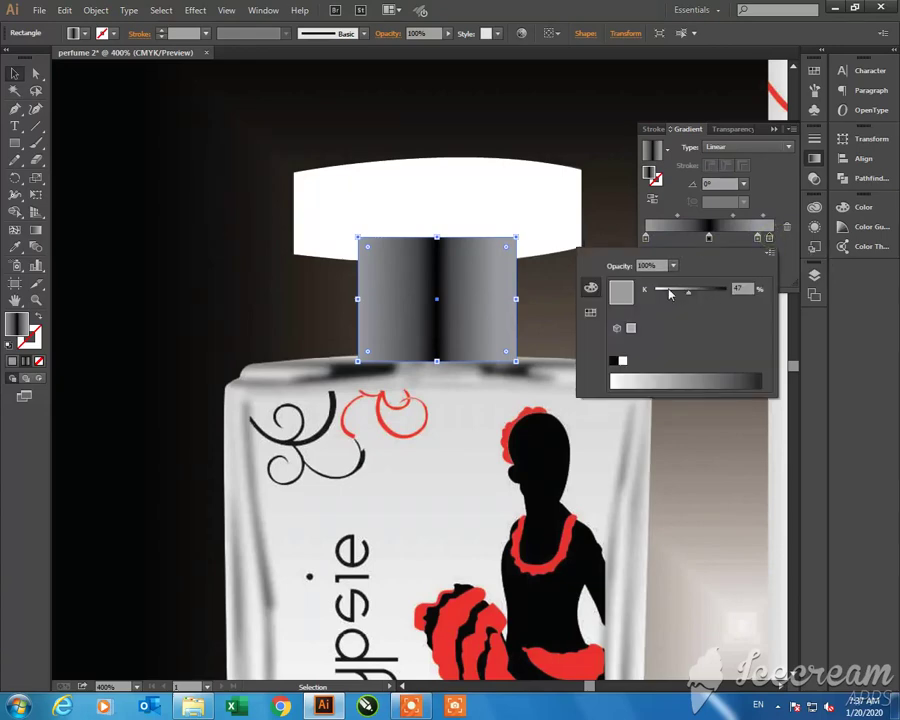
{"action": "left_click_drag", "start_coordinate": [689, 291], "coordinate": [667, 291]}
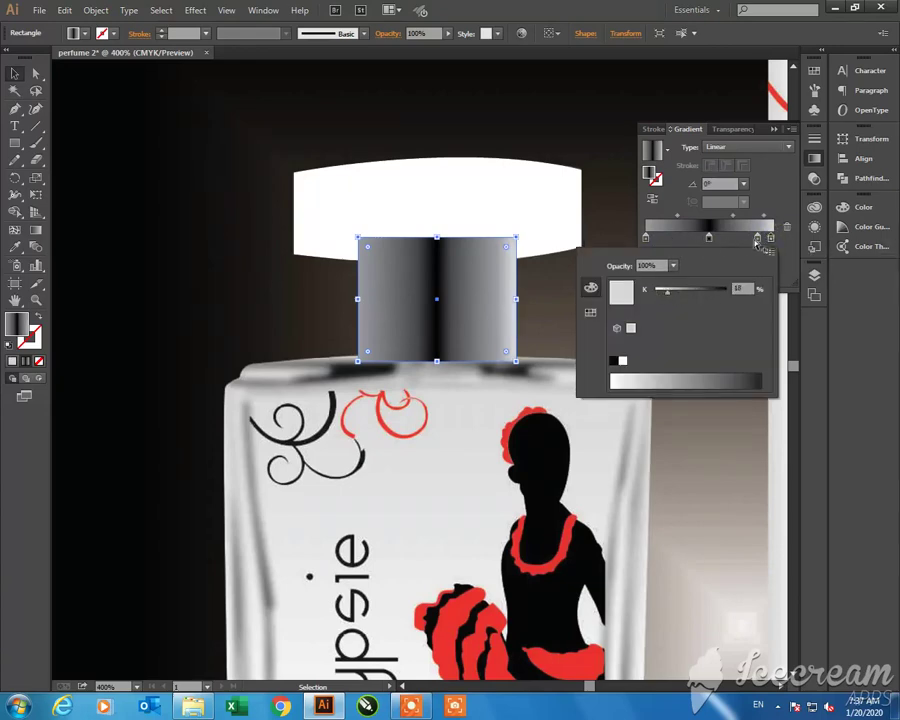
{"action": "key", "text": "Escape"}
Add and position another stop near the left end of the neck gradient
{"action": "left_click", "coordinate": [663, 238]}
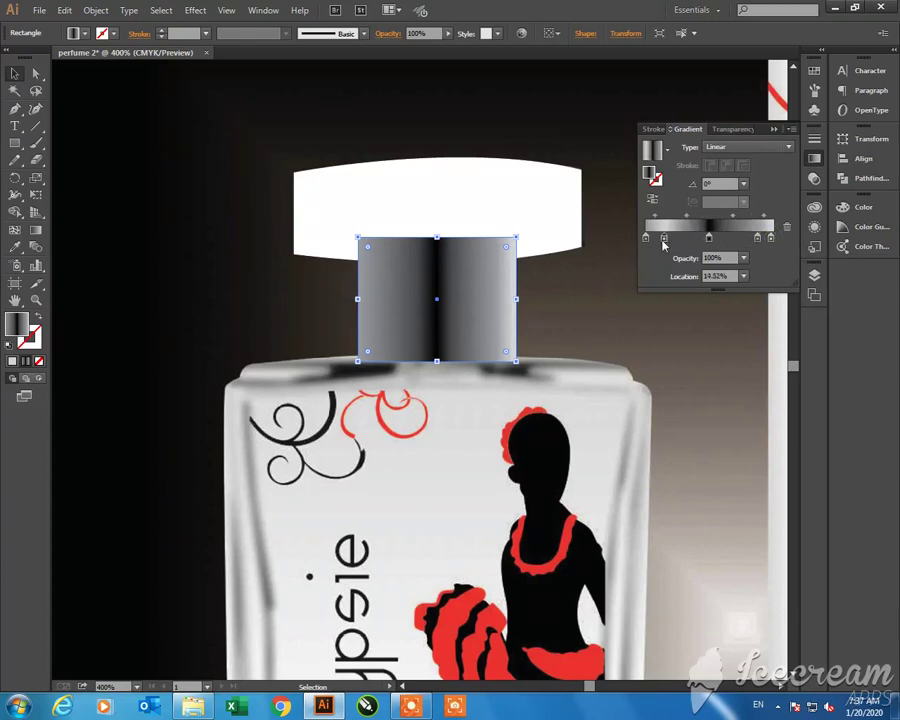
{"action": "left_click_drag", "start_coordinate": [663, 243], "coordinate": [651, 244]}
{"action": "left_click", "coordinate": [661, 238]}
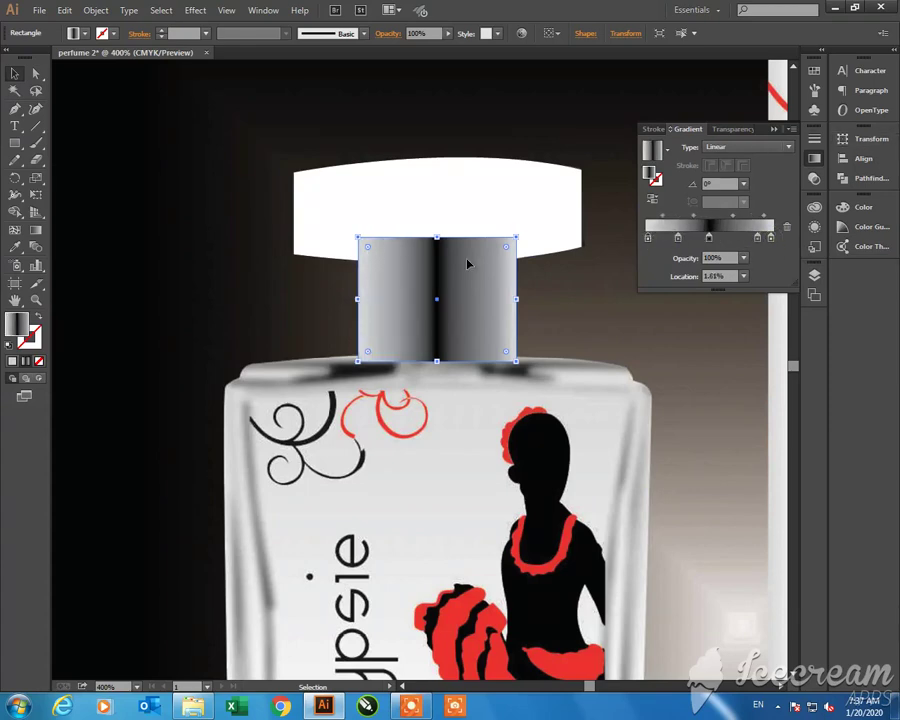
{"action": "left_click", "coordinate": [560, 293]}
{"action": "left_click", "coordinate": [544, 233]}
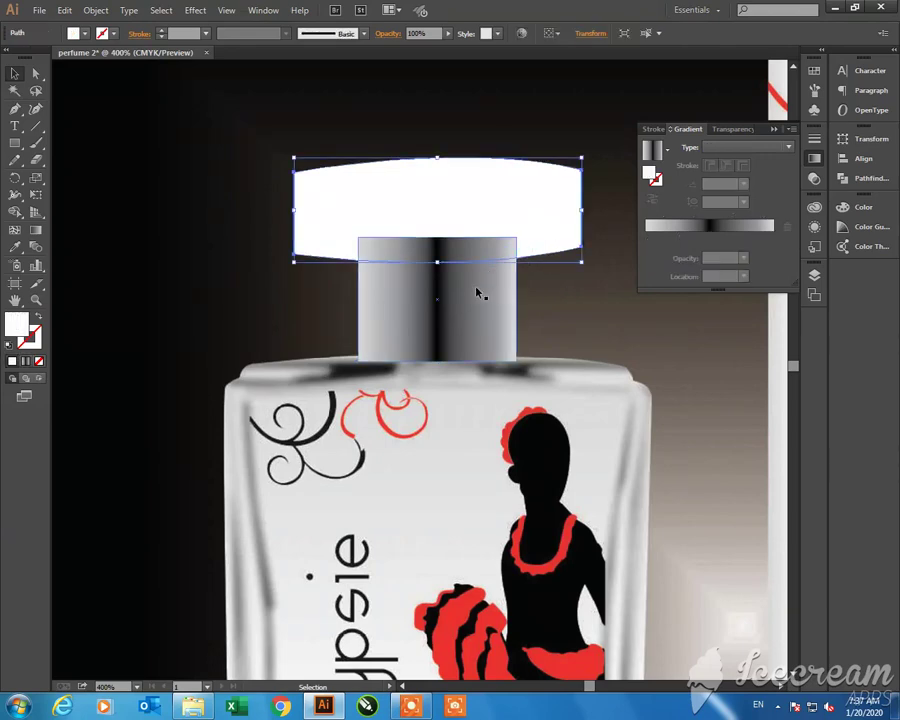
Apply the neck's grey gradient to the cap, shift its dark band and remove the leftmost stop
{"action": "key", "text": "period"}
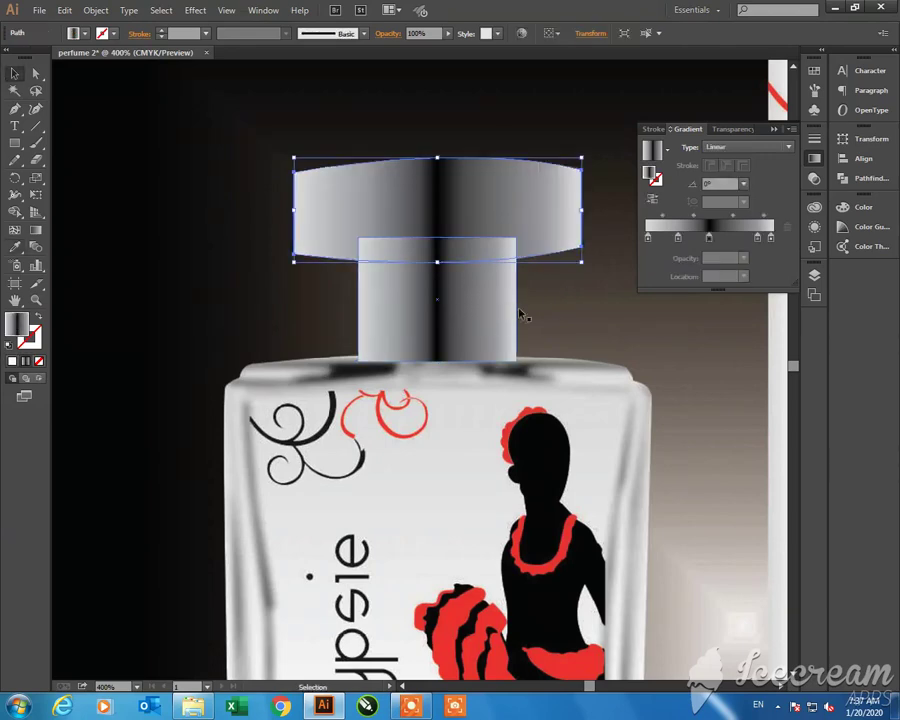
{"action": "left_click", "coordinate": [567, 310]}
{"action": "left_click", "coordinate": [538, 224]}
{"action": "mouse_move", "coordinate": [709, 240]}
{"action": "left_mouse_down"}
{"action": "mouse_move", "coordinate": [661, 240]}
{"action": "mouse_move", "coordinate": [742, 240]}
{"action": "left_mouse_up"}
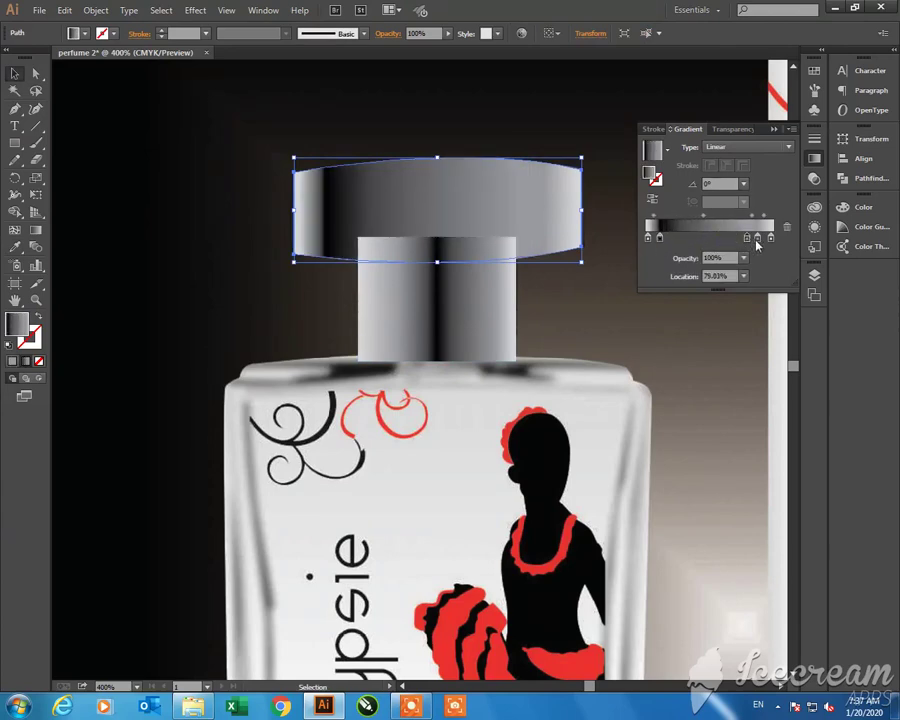
{"action": "left_click_drag", "start_coordinate": [661, 240], "coordinate": [679, 240]}
{"action": "left_click", "coordinate": [648, 238]}
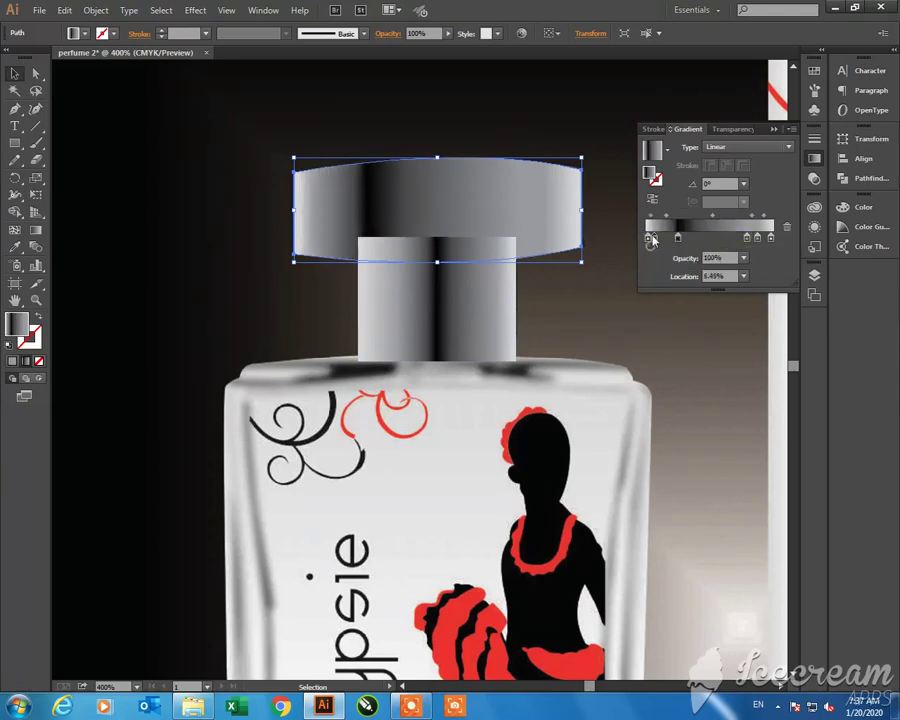
{"action": "left_click_drag", "start_coordinate": [648, 238], "coordinate": [649, 261]}
Bring the cap in front of the neck and zoom out to the whole mockup
{"action": "left_click", "coordinate": [562, 298]}
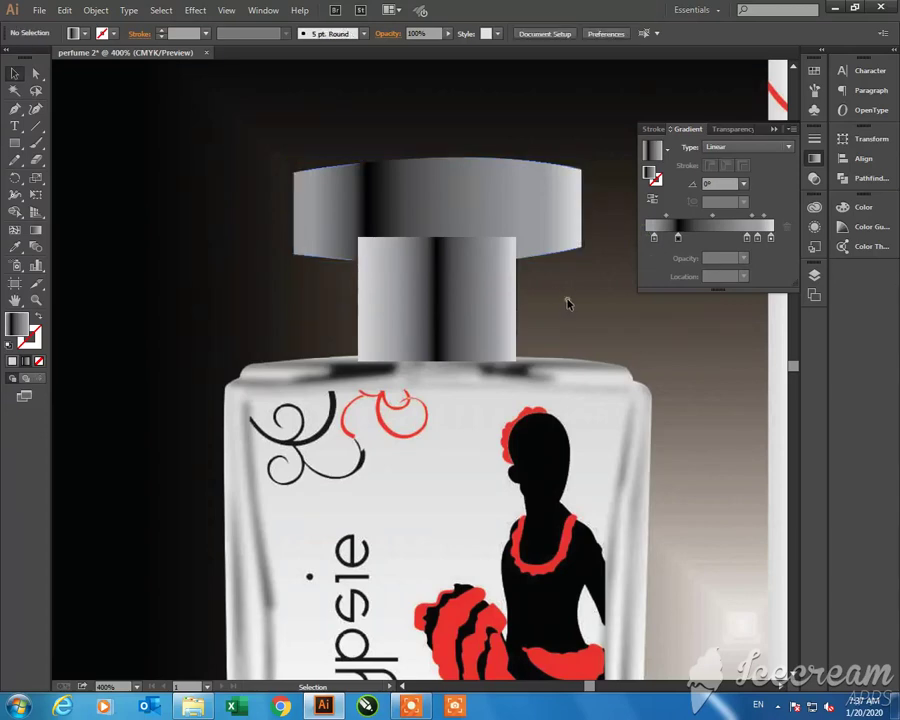
{"action": "left_click", "coordinate": [547, 208]}
{"action": "key", "text": "ctrl+shift+bracketright"}
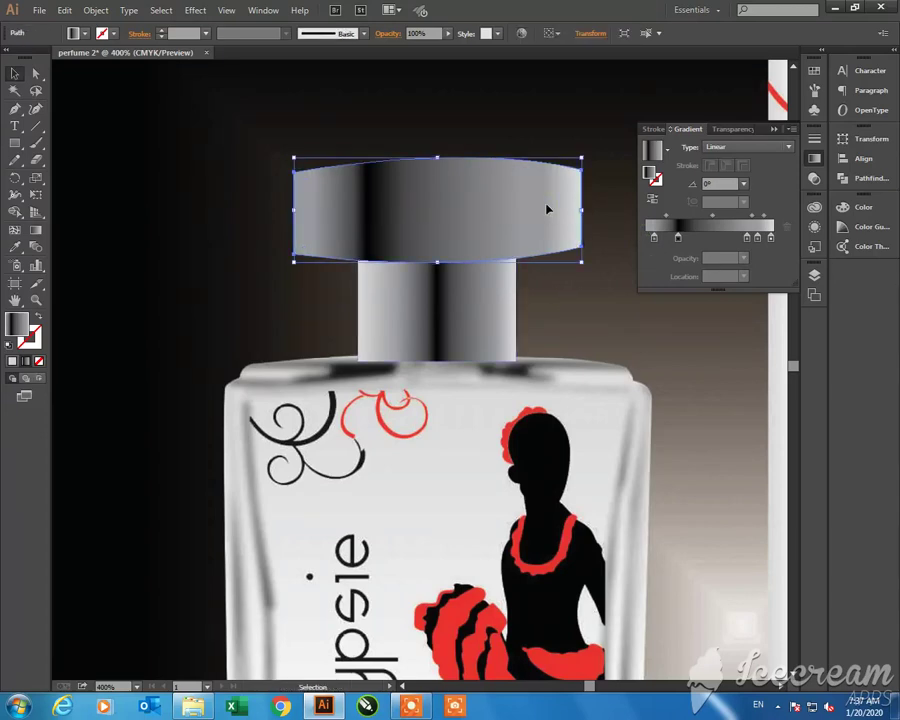
{"action": "left_click", "coordinate": [606, 304]}
{"action": "key", "text": "ctrl+minus"}
{"action": "key", "text": "ctrl+minus"}
{"action": "key", "text": "ctrl+minus"}
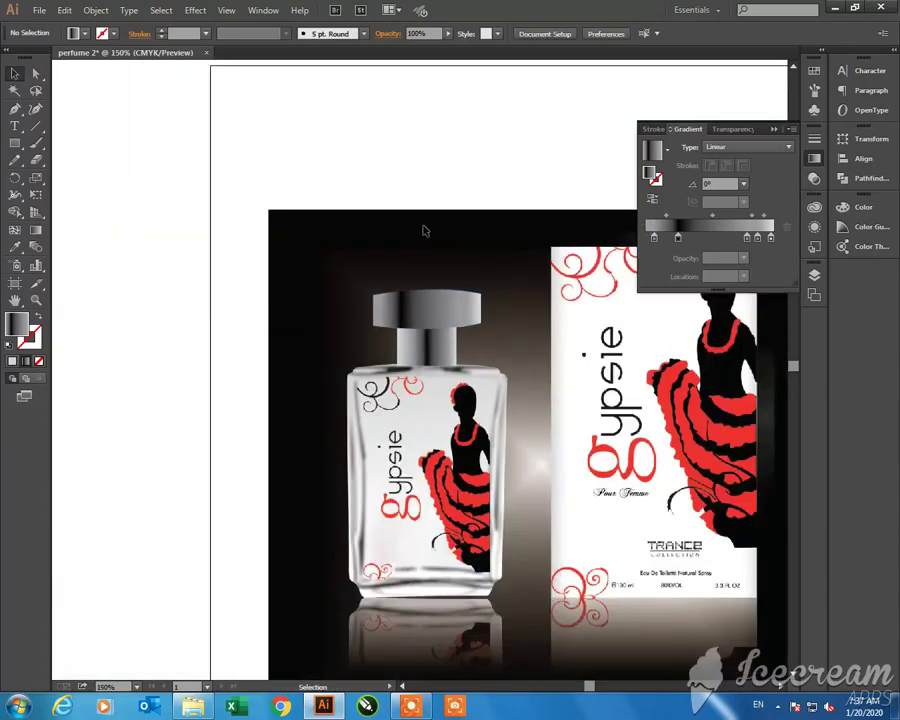
Duplicate the cap and neck and nudge the copy clear to the left of the bottle
{"action": "left_click_drag", "start_coordinate": [402, 236], "coordinate": [481, 357]}
{"action": "key", "text": "ctrl+c"}
{"action": "key", "text": "ctrl+f"}
{"action": "key", "text": "shift+Left"}
{"action": "key", "text": "shift+Left"}
{"action": "key", "text": "shift+Left"}
{"action": "key", "text": "shift+Left"}
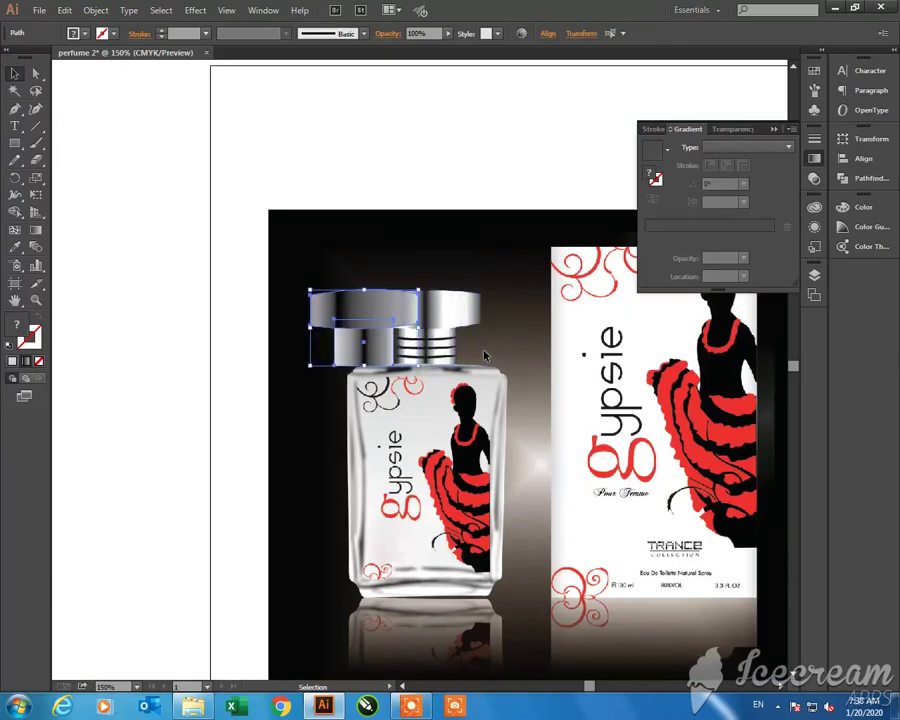
{"action": "key", "text": "shift+Left"}
{"action": "key", "text": "shift+Left"}
{"action": "key", "text": "shift+Left"}
{"action": "key", "text": "shift+Left"}
{"action": "left_click_drag", "start_coordinate": [135, 175], "coordinate": [395, 437]}
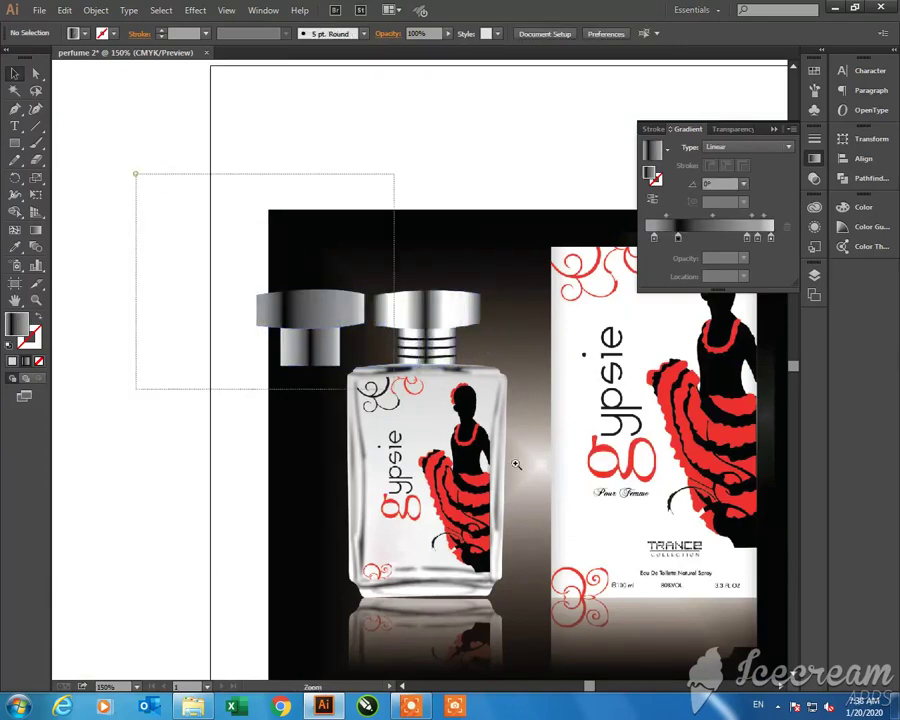
{"action": "left_click", "coordinate": [415, 350]}
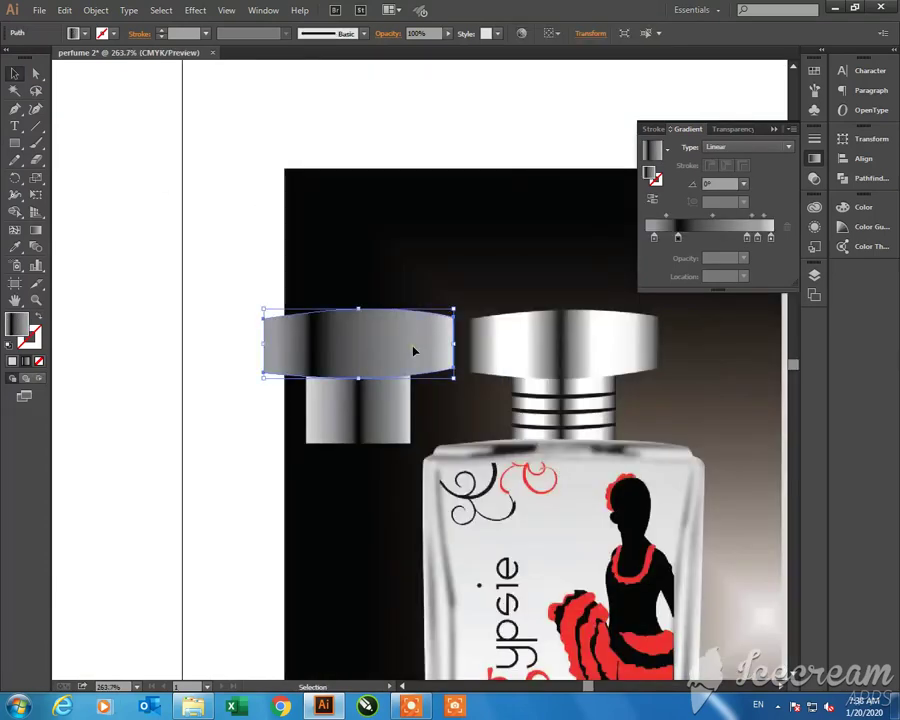
Lighten the copied cap's right gradient stop to white and add a far-right stop
{"action": "double_click", "coordinate": [748, 238]}
{"action": "left_click_drag", "start_coordinate": [683, 294], "coordinate": [655, 290]}
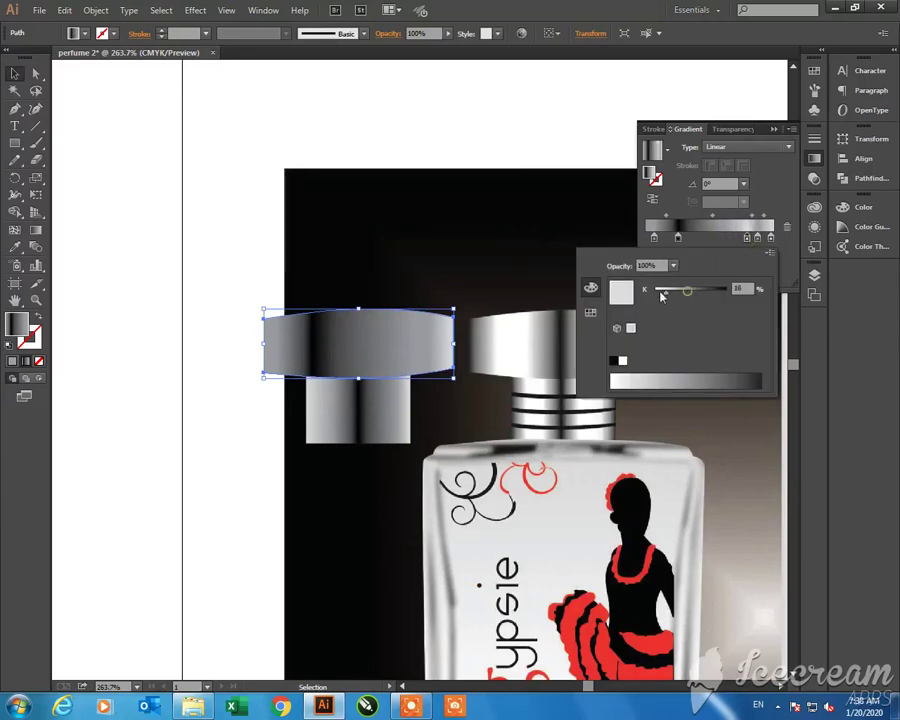
{"action": "left_click", "coordinate": [746, 240]}
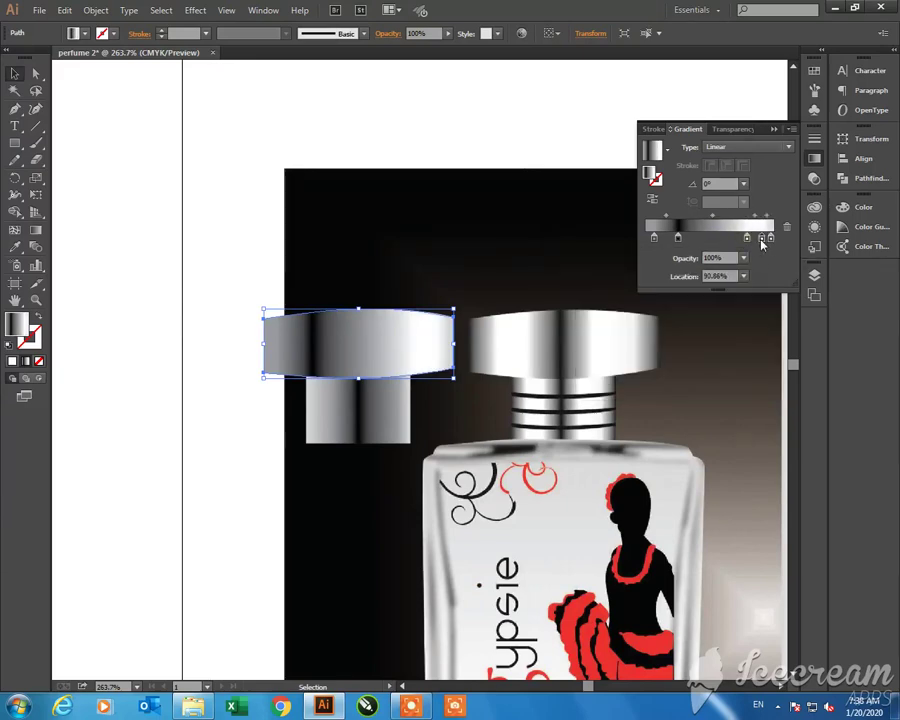
{"action": "left_click_drag", "start_coordinate": [770, 238], "coordinate": [761, 238]}
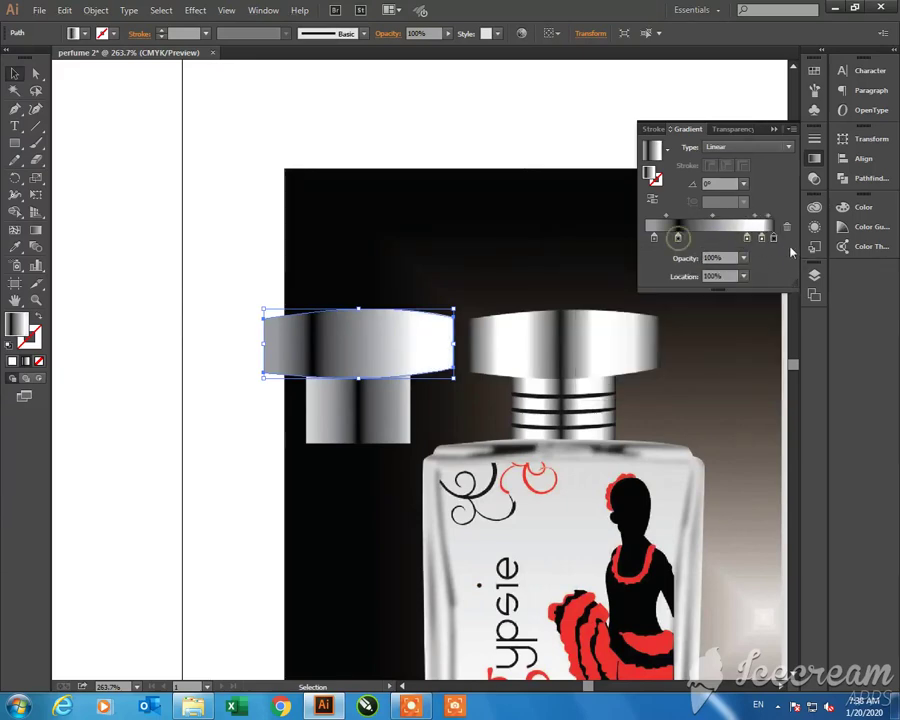
{"action": "left_click", "coordinate": [773, 238]}
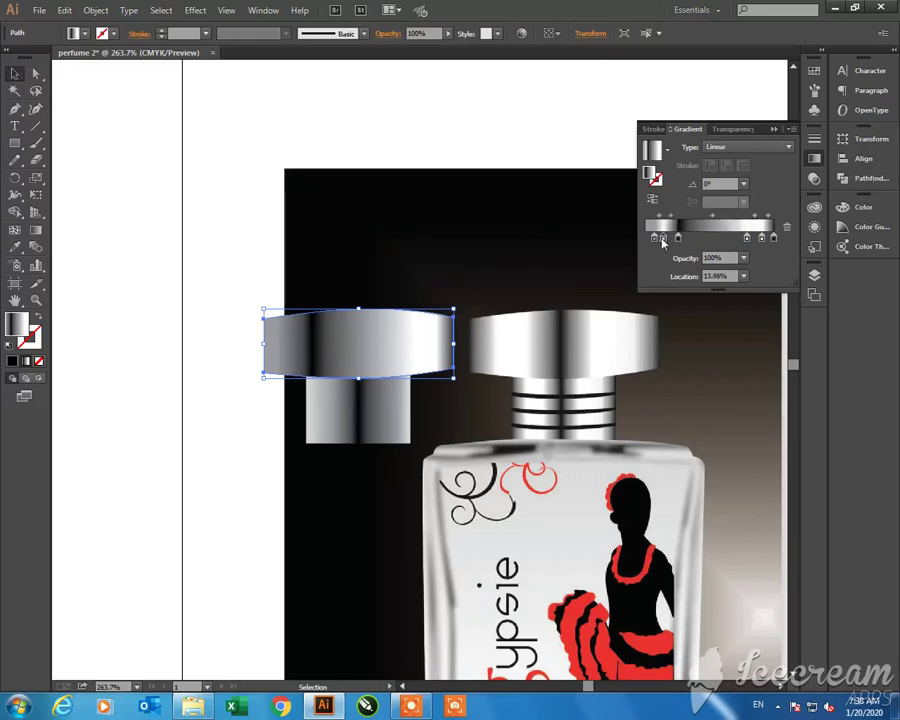
Add a highlight stop near the left, shift the dark stripe left and lighten it to 83% black
{"action": "left_click", "coordinate": [666, 238]}
{"action": "mouse_move", "coordinate": [677, 238]}
{"action": "left_mouse_down"}
{"action": "mouse_move", "coordinate": [707, 238]}
{"action": "mouse_move", "coordinate": [693, 238]}
{"action": "left_mouse_up"}
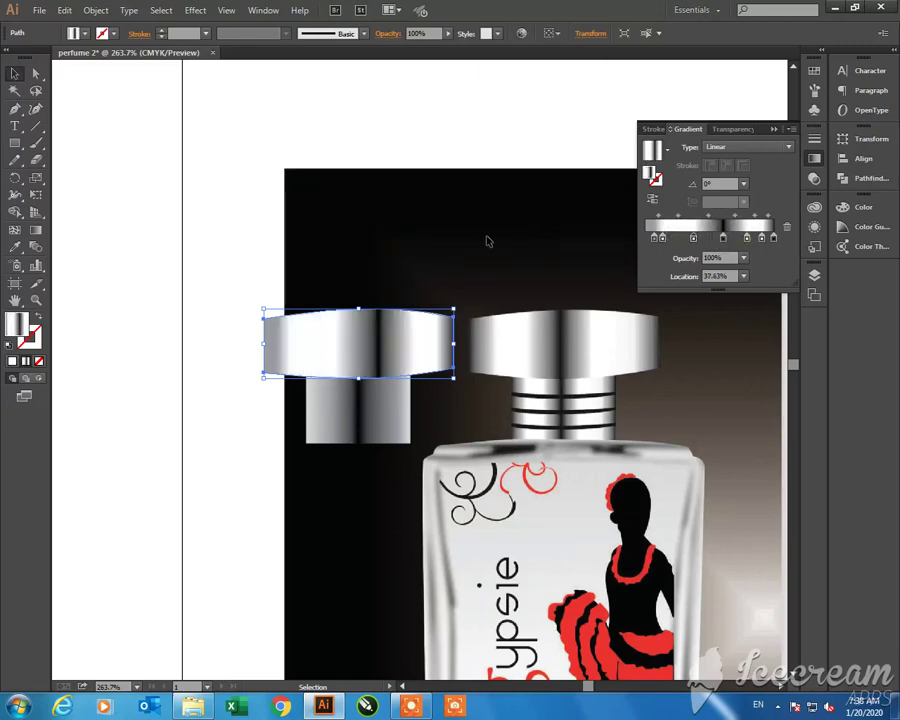
{"action": "left_click_drag", "start_coordinate": [723, 238], "coordinate": [708, 238]}
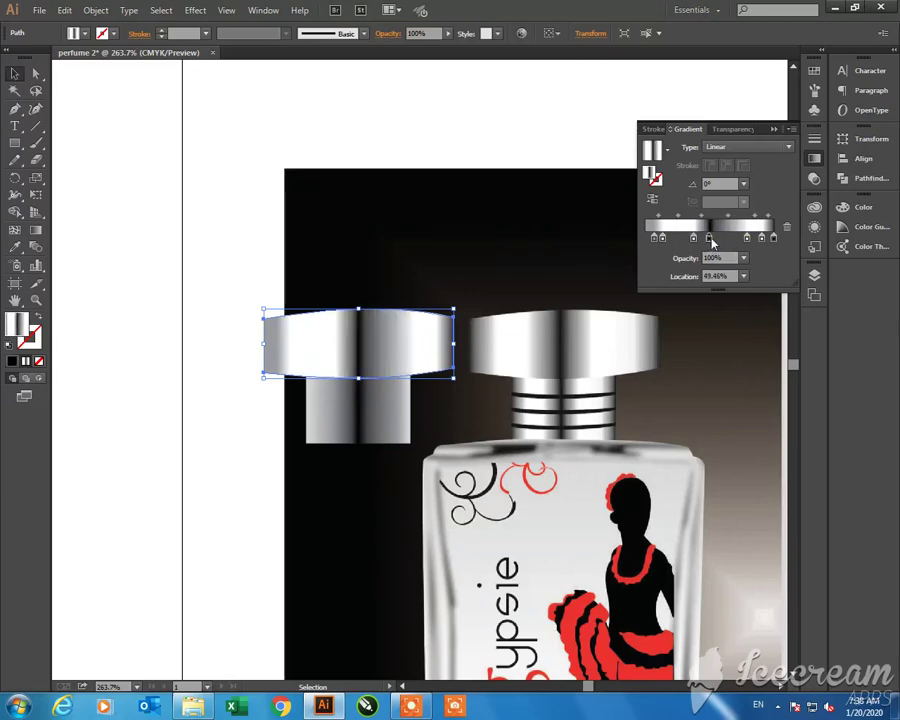
{"action": "double_click", "coordinate": [711, 240]}
{"action": "left_click", "coordinate": [715, 290]}
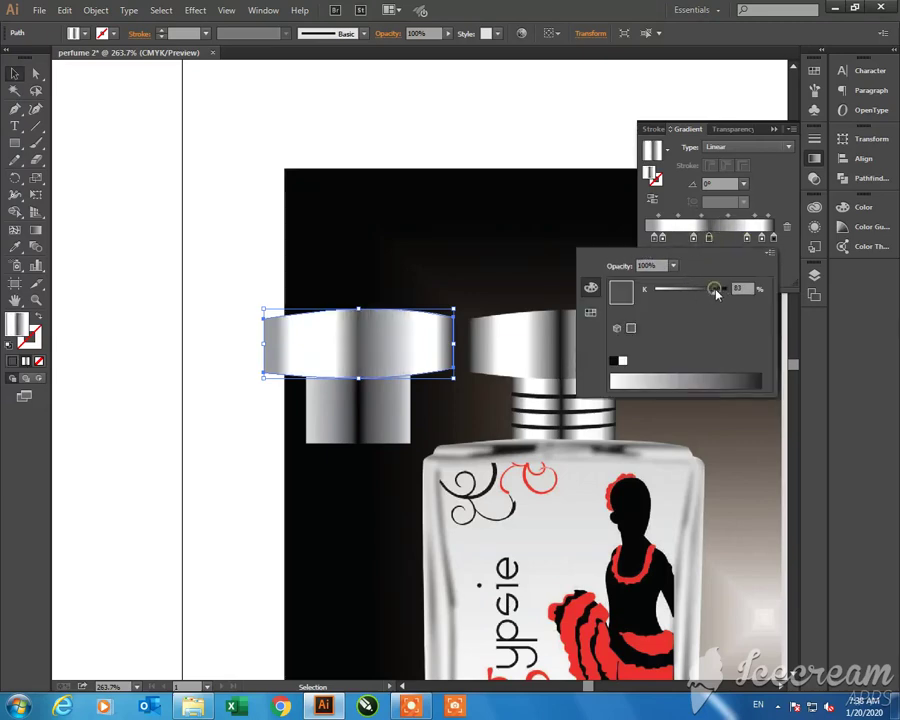
{"action": "left_click", "coordinate": [535, 149]}
{"action": "left_click", "coordinate": [388, 422]}
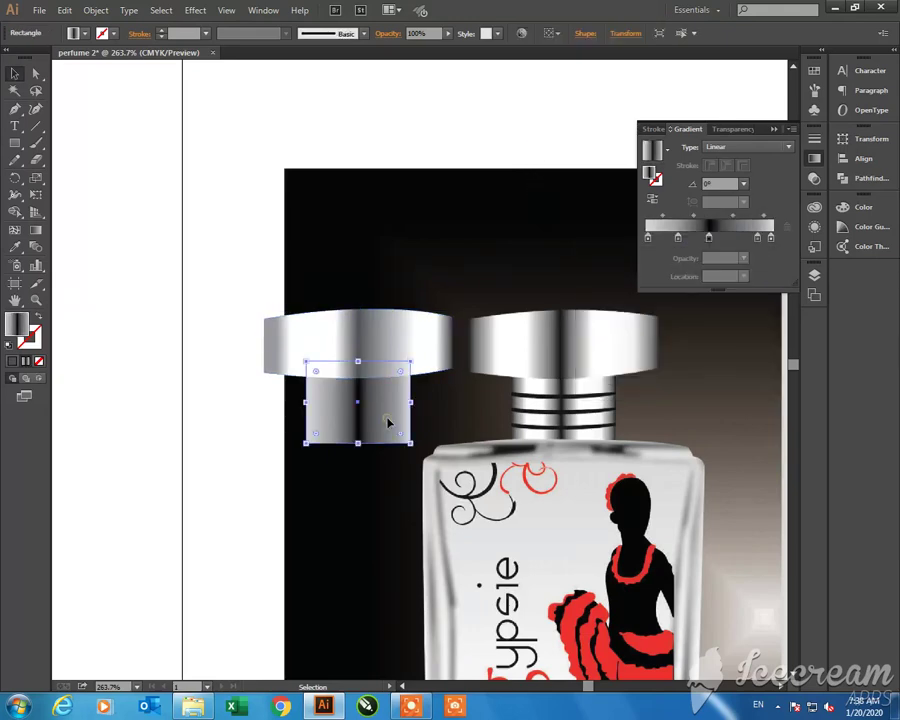
{"action": "left_click", "coordinate": [474, 270]}
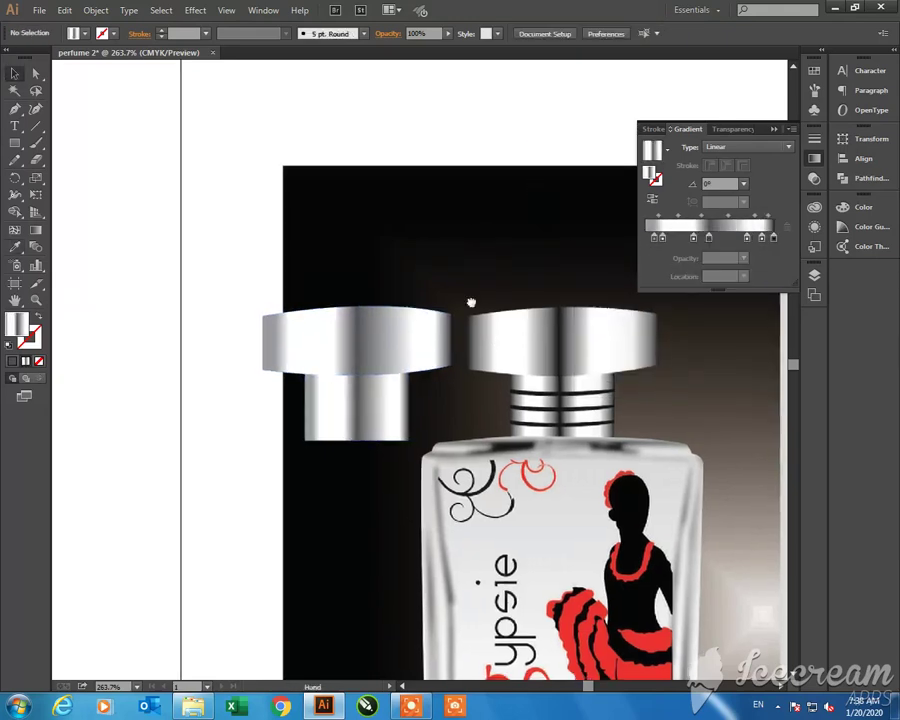
{"action": "left_click_drag", "start_coordinate": [470, 301], "coordinate": [420, 236]}
Draw a curved ring path across the top of the neck
{"action": "key", "text": "p"}
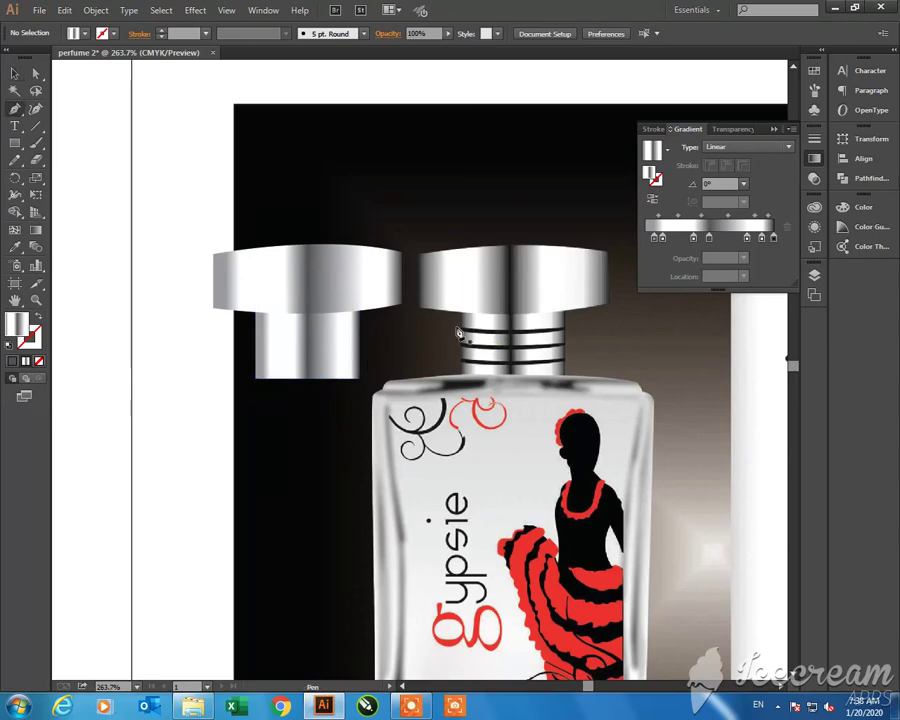
{"action": "left_click", "coordinate": [460, 329]}
{"action": "left_click_drag", "start_coordinate": [565, 328], "coordinate": [588, 320]}
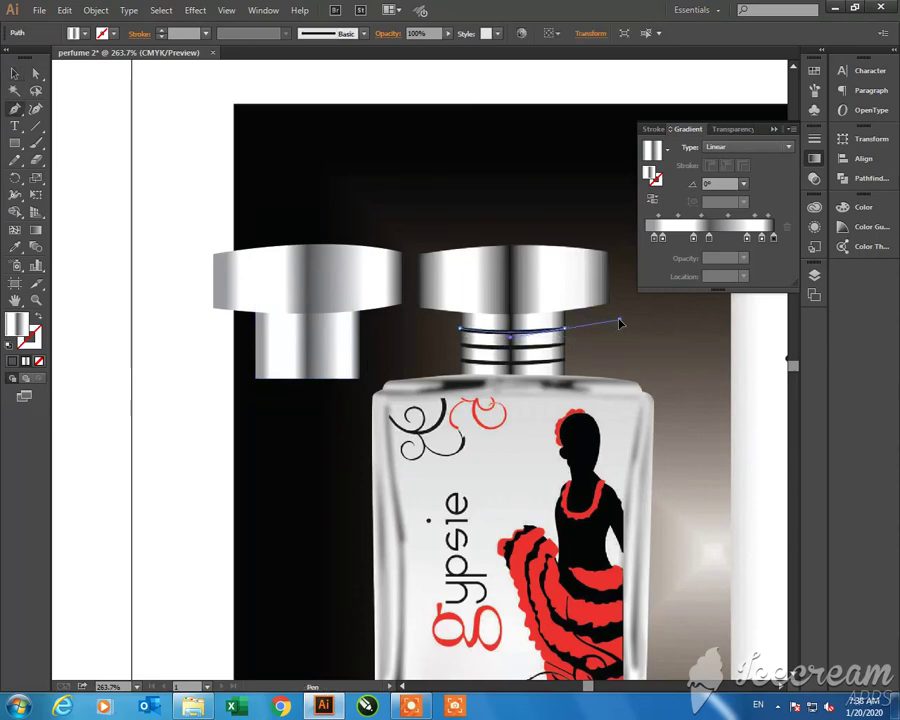
{"action": "key", "text": "v"}
{"action": "key", "text": "x"}
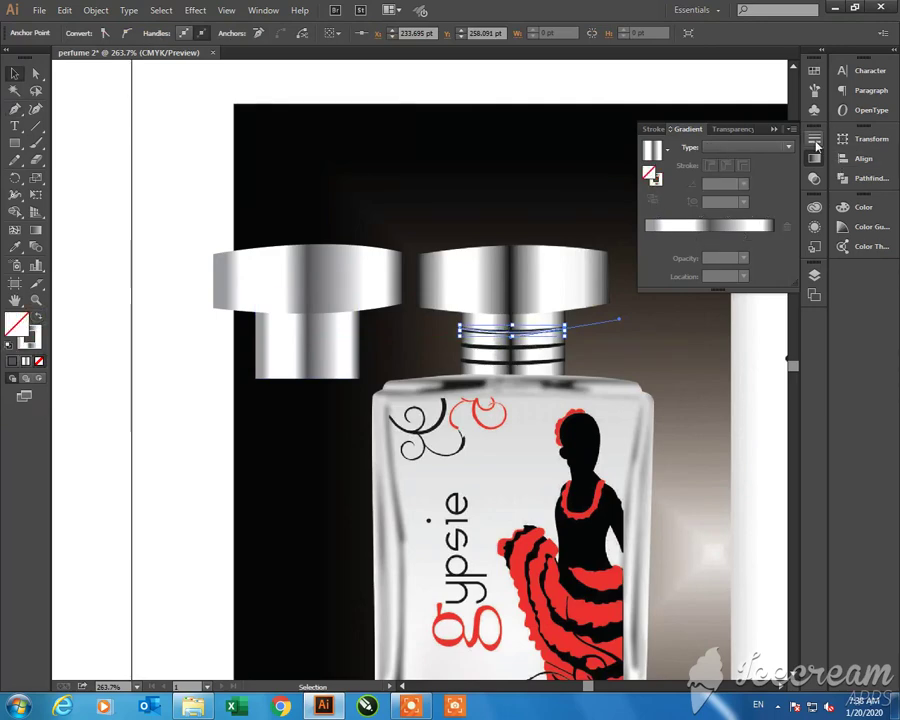
{"action": "left_click", "coordinate": [816, 145]}
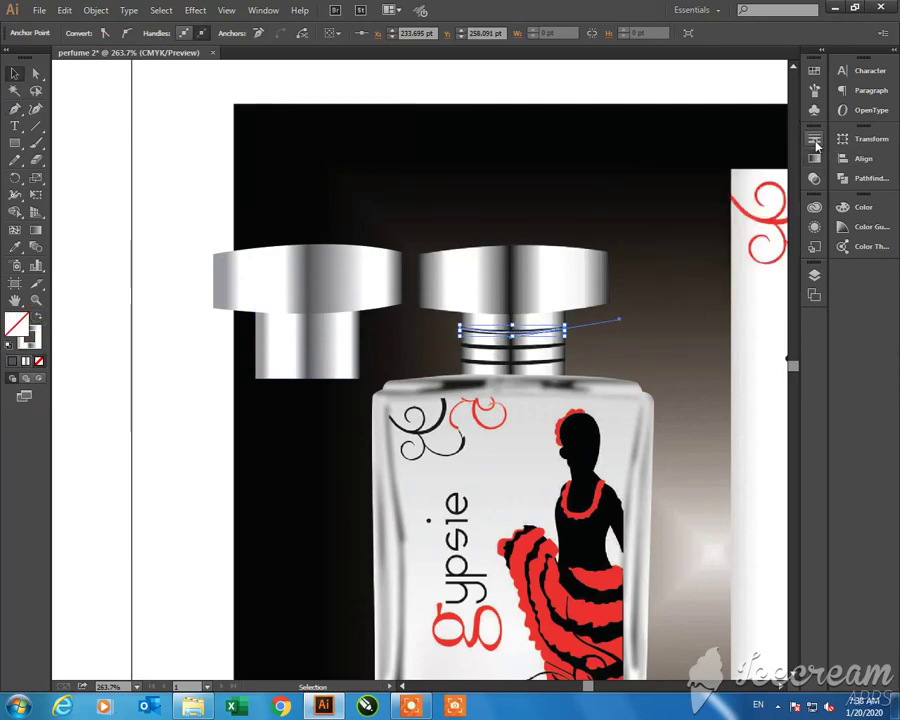
{"action": "left_click", "coordinate": [605, 324]}
{"action": "left_click", "coordinate": [546, 333]}
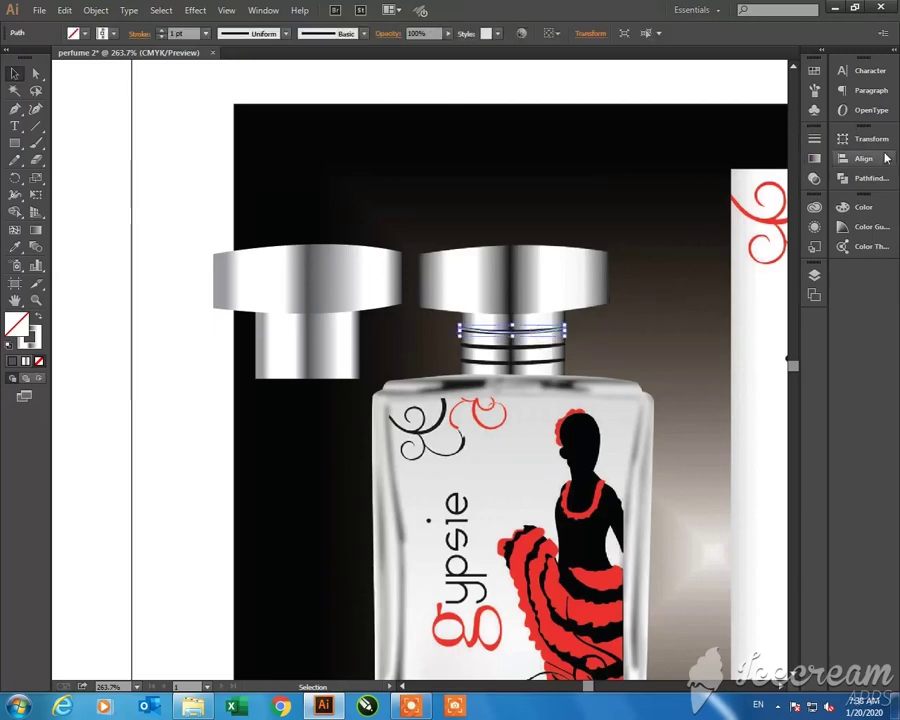
Give the ring a navy stroke with 2 pt weight
{"action": "left_click", "coordinate": [814, 70]}
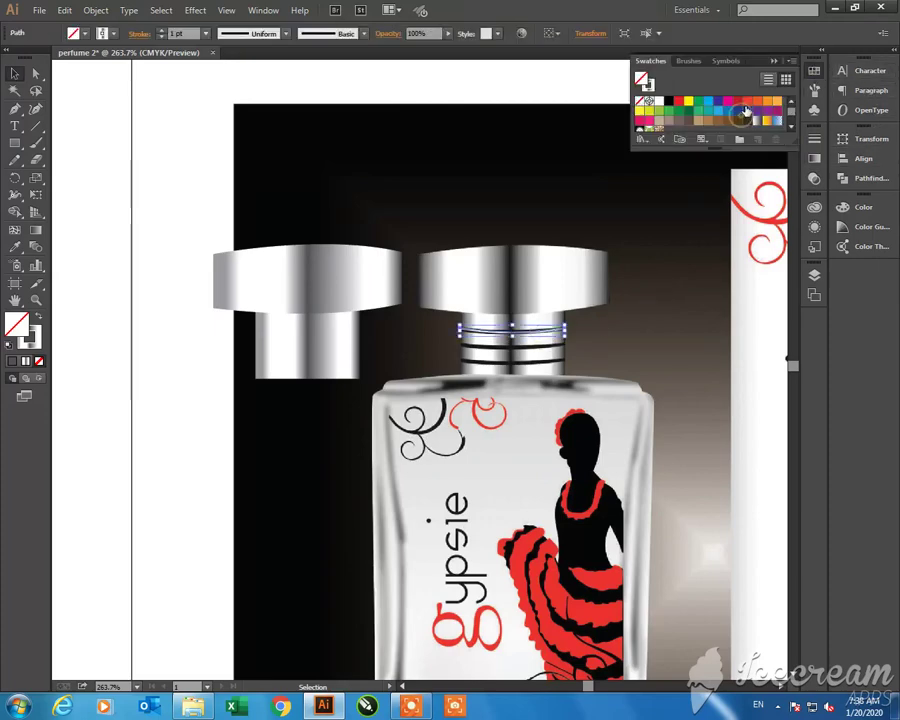
{"action": "left_click", "coordinate": [745, 113]}
{"action": "left_click", "coordinate": [38, 316]}
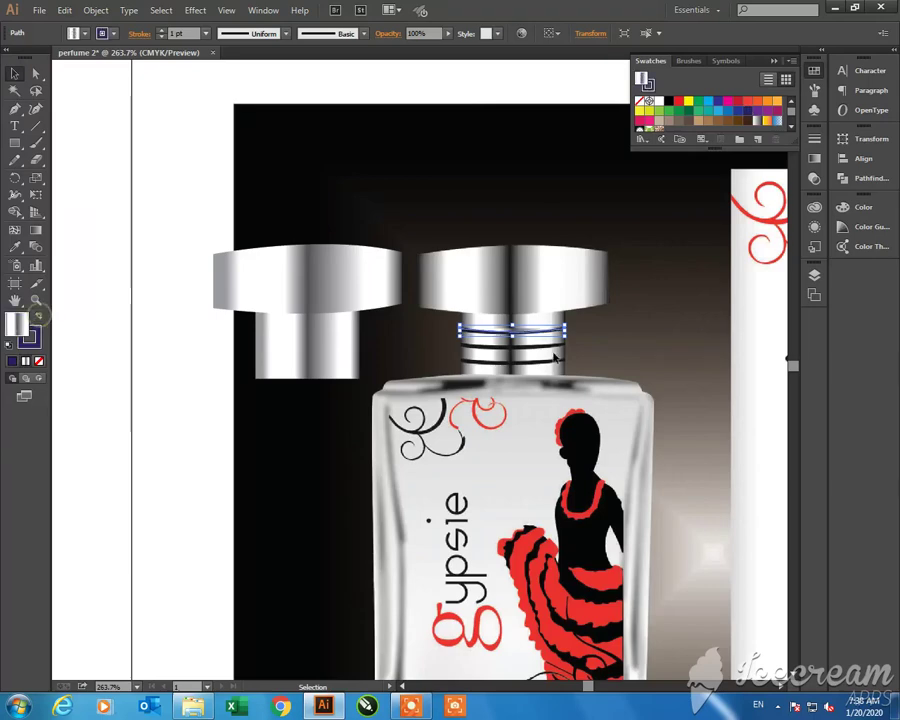
{"action": "left_click", "coordinate": [582, 333]}
{"action": "left_click", "coordinate": [546, 333]}
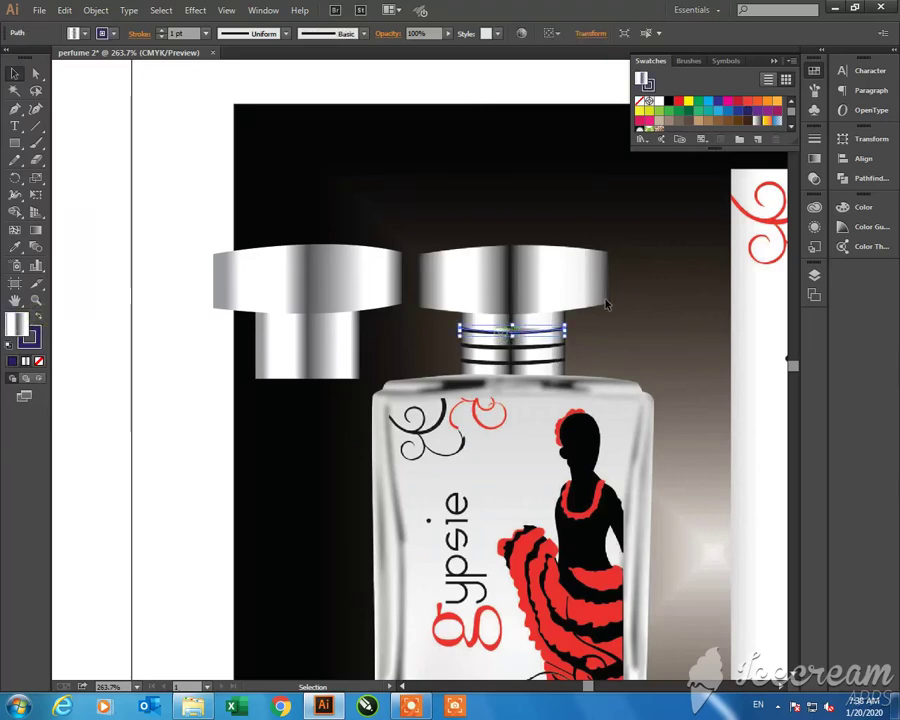
{"action": "left_click", "coordinate": [814, 160]}
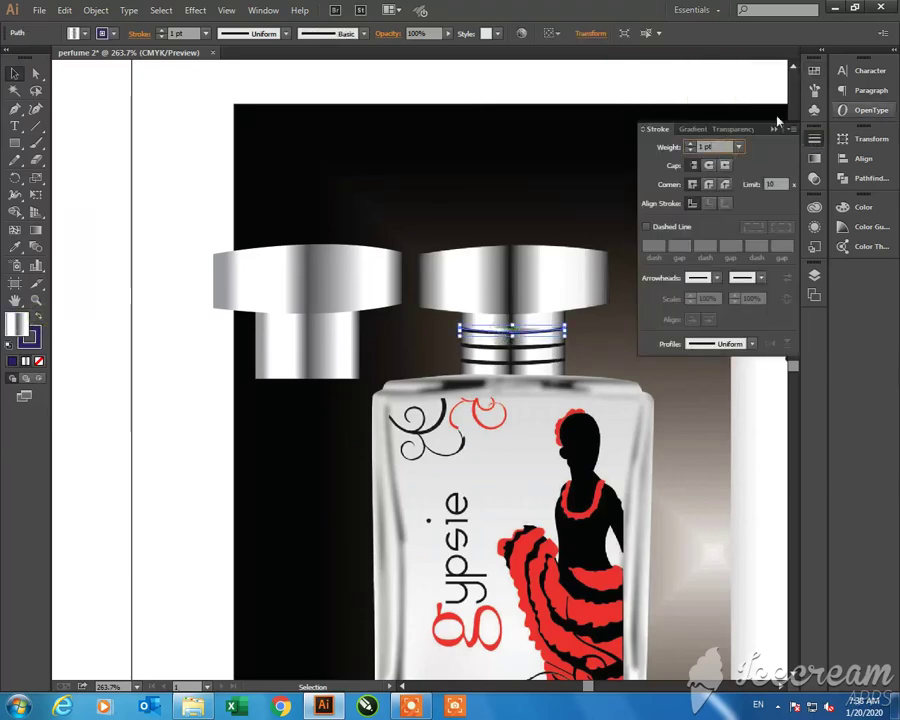
{"action": "type", "text": "2"}
{"action": "key", "text": "Return"}
{"action": "left_click", "coordinate": [506, 230]}
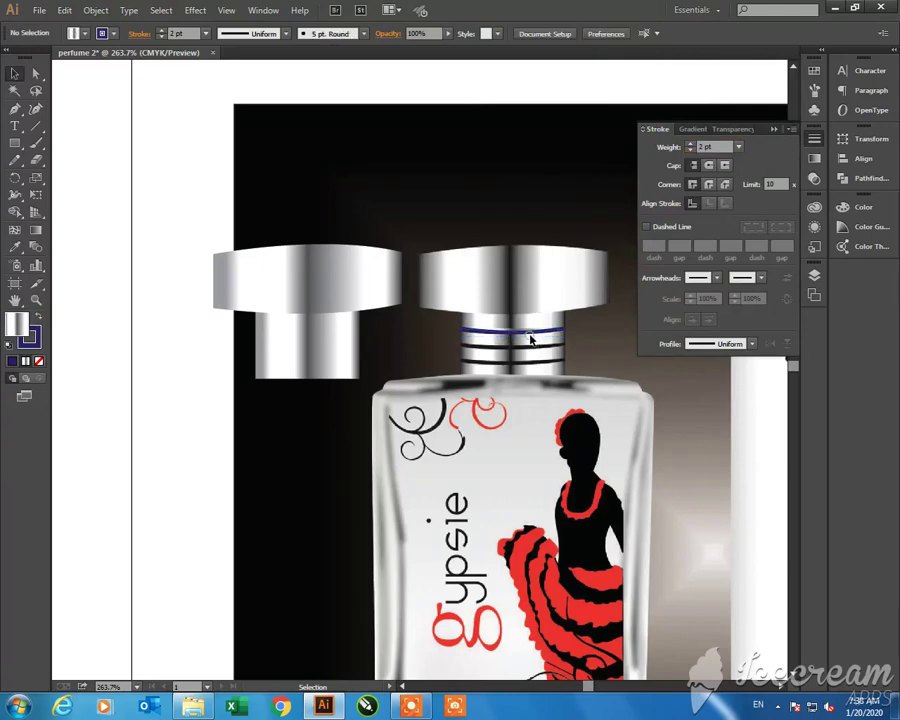
Copy the ring into four stacked rings and paste them centred on the copied neck
{"action": "left_click", "coordinate": [531, 332]}
{"action": "left_click_drag", "start_coordinate": [531, 332], "coordinate": [535, 360]}
{"action": "left_click", "coordinate": [575, 321]}
{"action": "key", "text": "ctrl+v"}
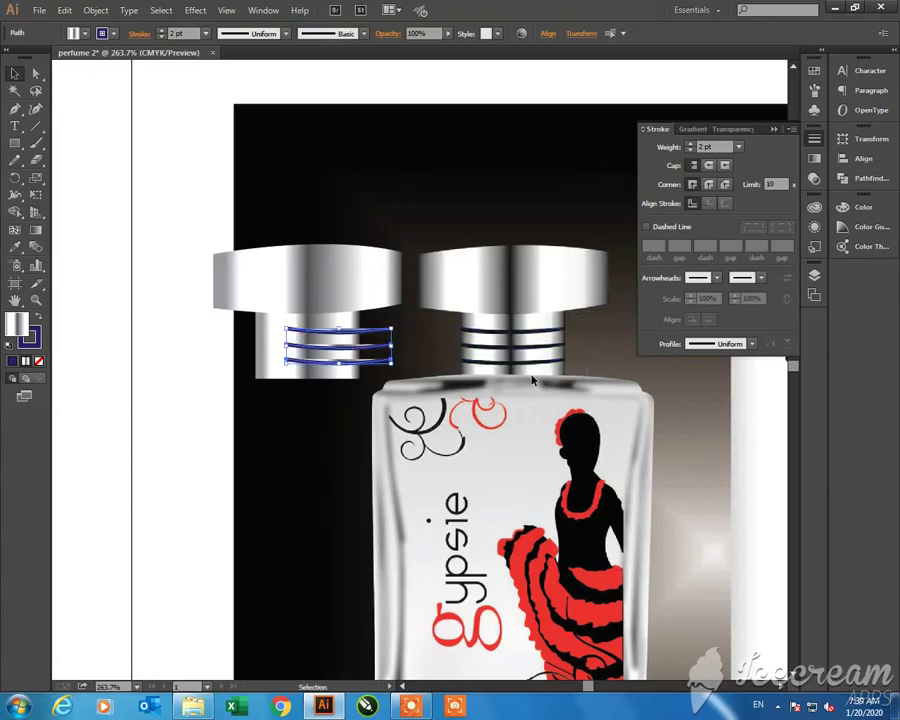
{"action": "key", "text": "shift+Left"}
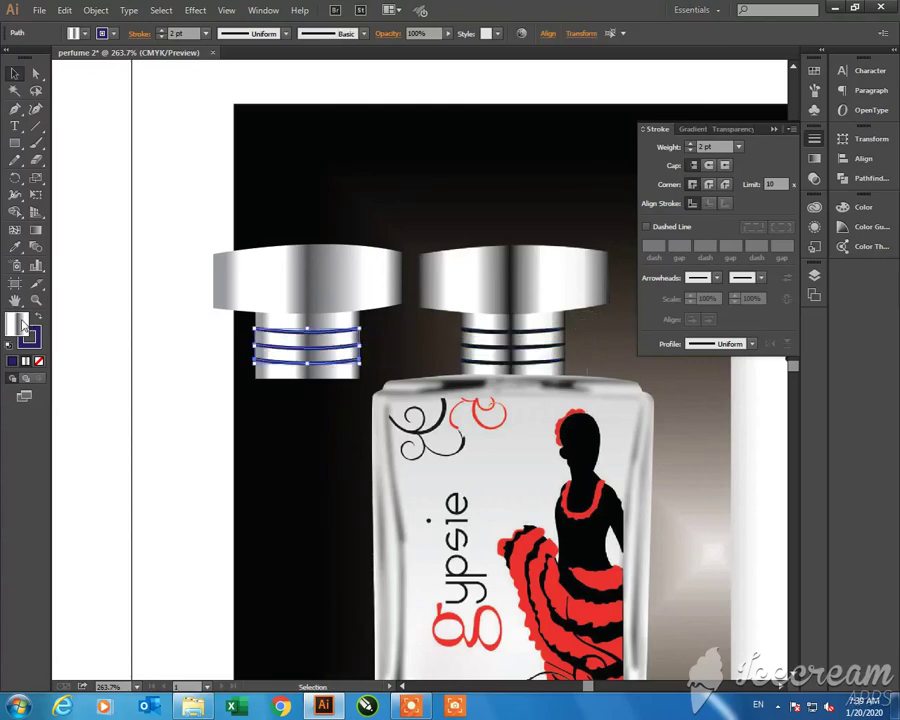
{"action": "left_click", "coordinate": [94, 348]}
{"action": "mouse_move", "coordinate": [375, 392]}
{"action": "left_mouse_down"}
{"action": "mouse_move", "coordinate": [341, 310]}
{"action": "mouse_move", "coordinate": [326, 230]}
{"action": "left_mouse_up"}
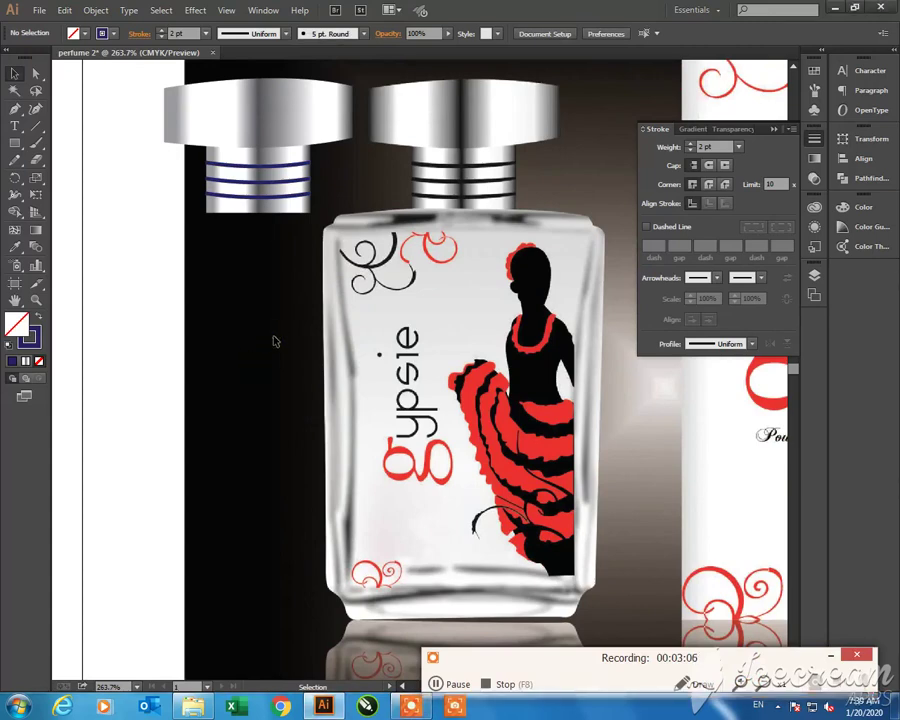
Start a curved path down the bottle's left edge with a 0.25 pt stroke
{"action": "key", "text": "p"}
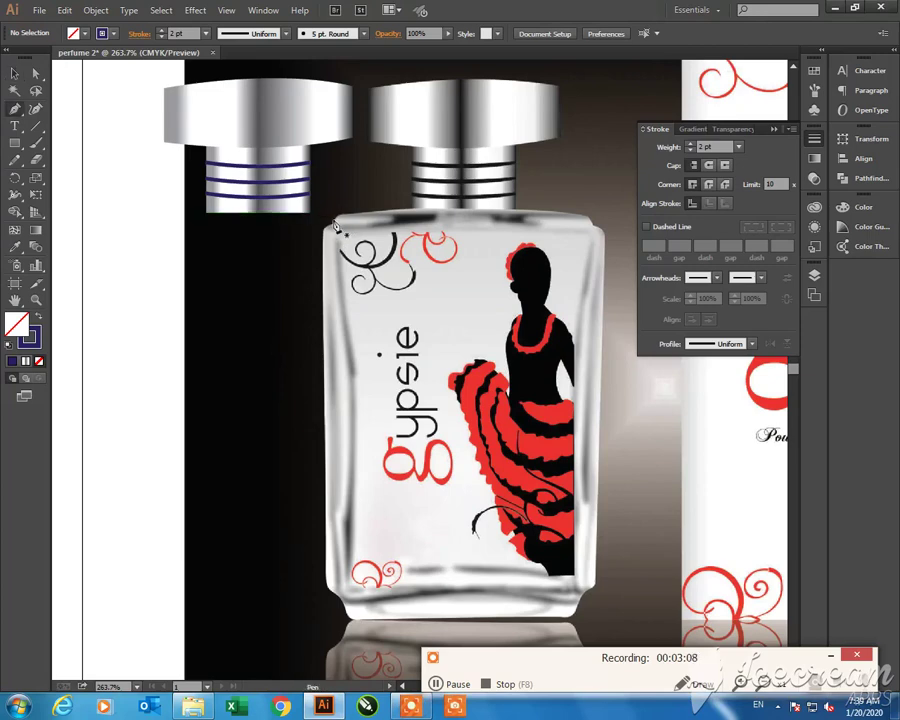
{"action": "left_click_drag", "start_coordinate": [336, 228], "coordinate": [325, 258]}
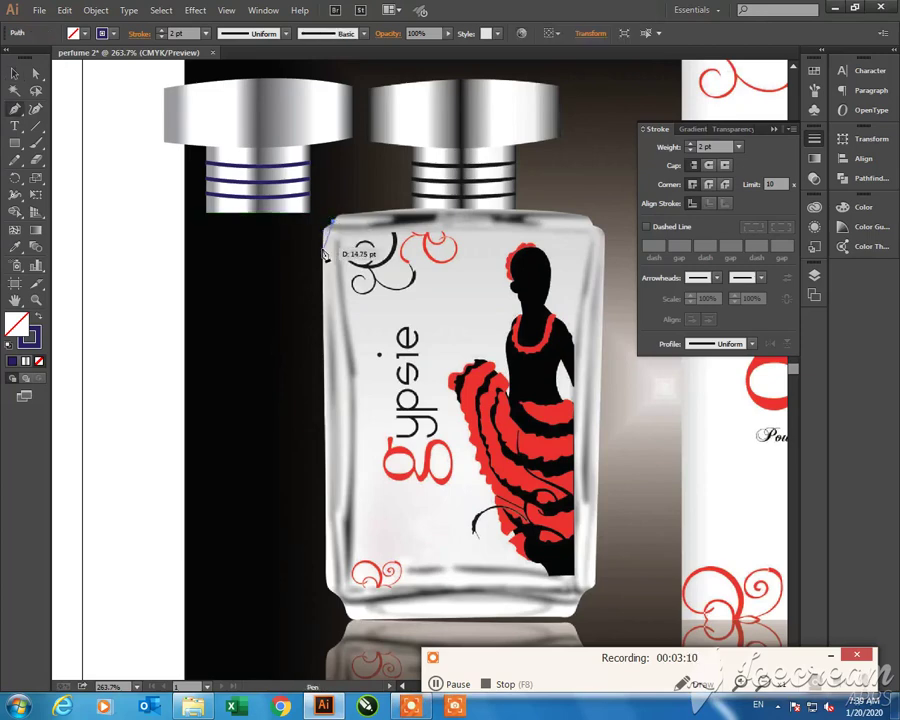
{"action": "left_click_drag", "start_coordinate": [325, 258], "coordinate": [322, 283]}
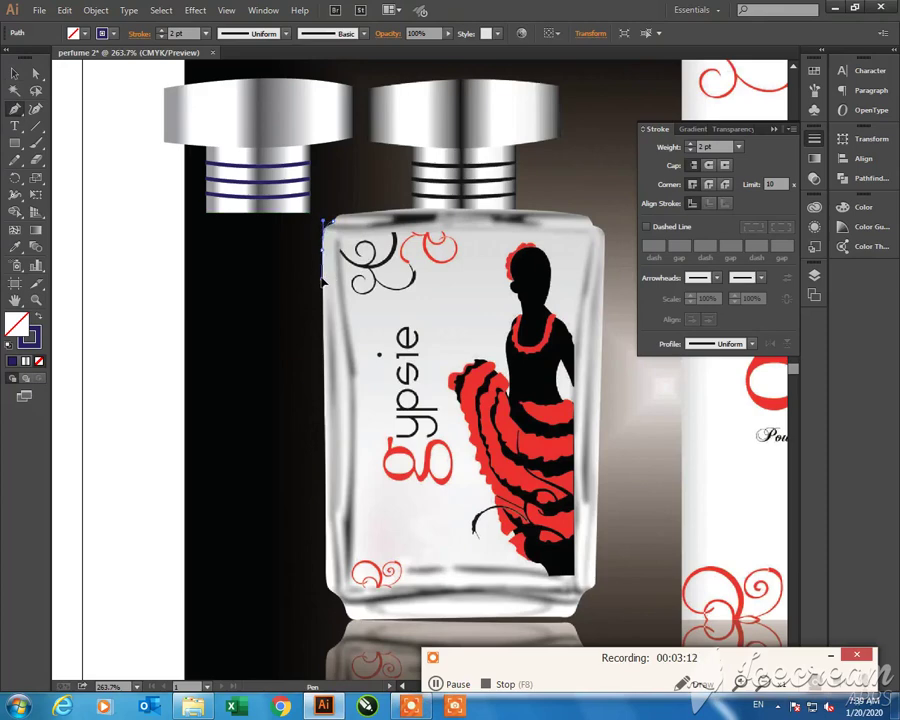
{"action": "scroll", "coordinate": [322, 215], "scroll_direction": "up", "scroll_amount": 5}
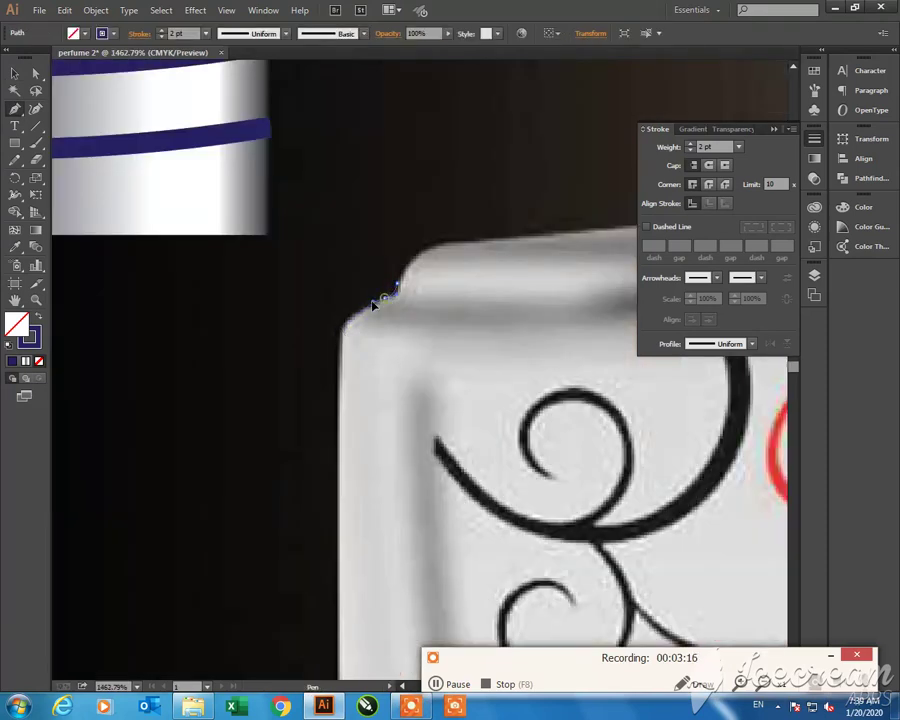
{"action": "left_click_drag", "start_coordinate": [344, 336], "coordinate": [388, 305]}
{"action": "left_click_drag", "start_coordinate": [340, 330], "coordinate": [341, 348]}
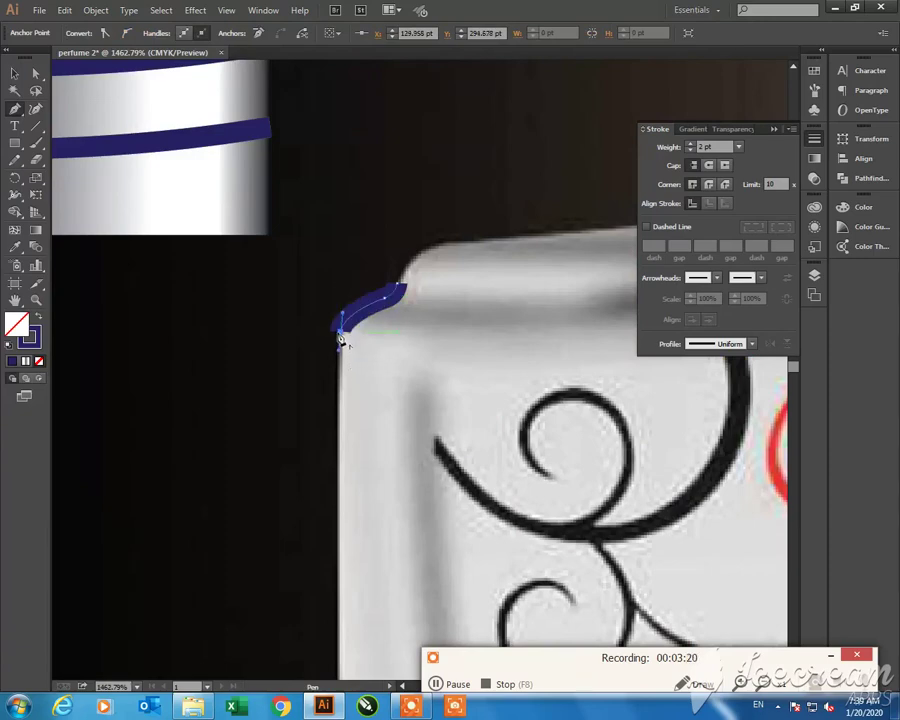
{"action": "left_click_drag", "start_coordinate": [341, 338], "coordinate": [787, 172]}
{"action": "left_click", "coordinate": [740, 148]}
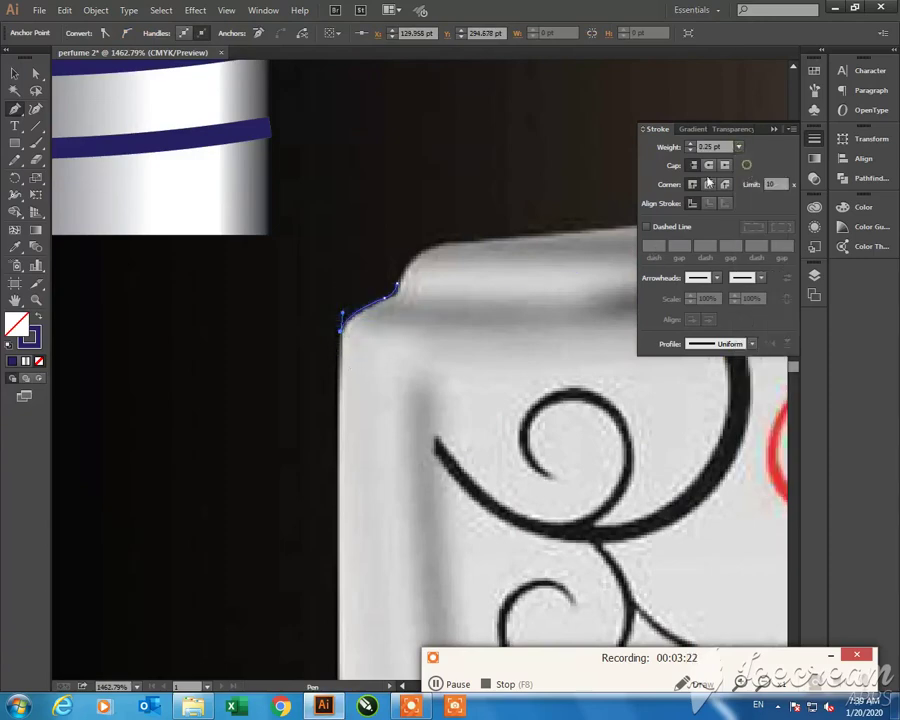
{"action": "key", "text": "ctrl+minus"}
{"action": "key", "text": "ctrl+minus"}
{"action": "key", "text": "ctrl+minus"}
{"action": "key", "text": "ctrl+minus"}
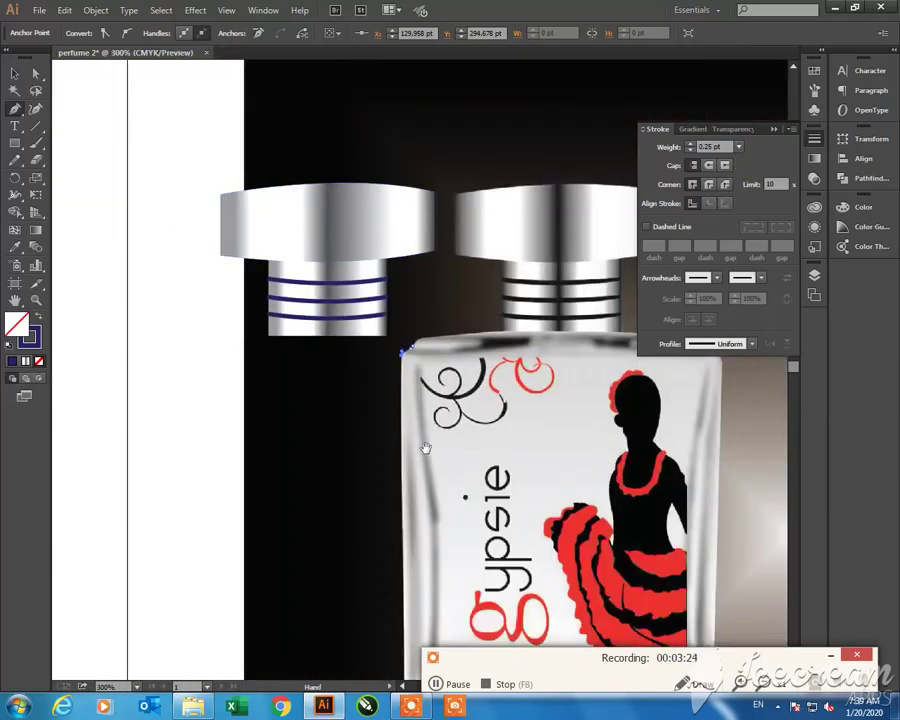
Continue the outline around the bottle's rounded bottom-left corner
{"action": "scroll", "coordinate": [425, 446], "scroll_direction": "down", "scroll_amount": 3}
{"action": "left_click", "coordinate": [378, 560]}
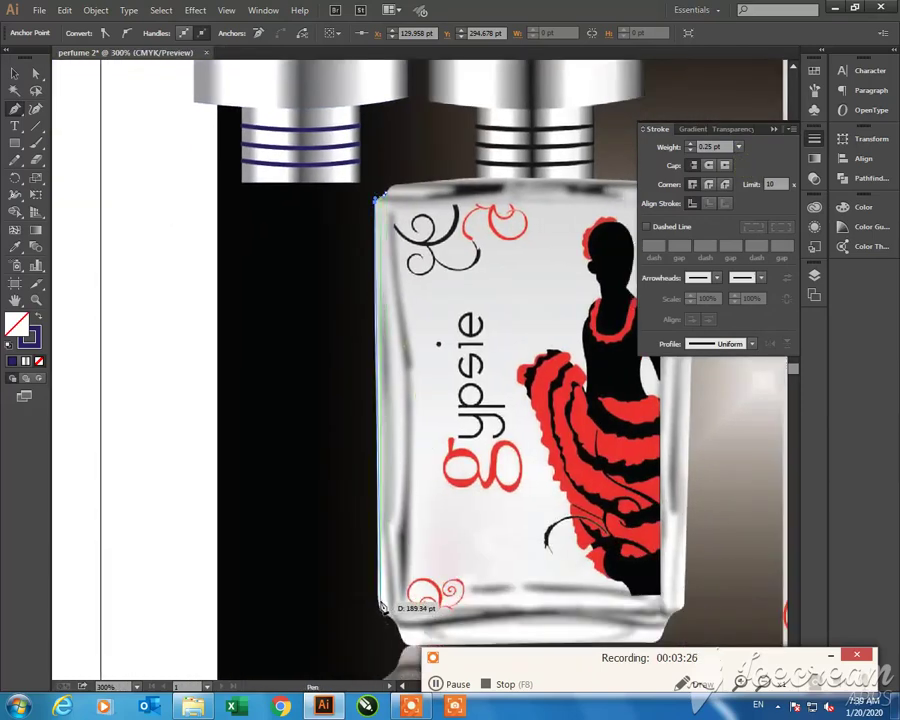
{"action": "left_click", "coordinate": [380, 603]}
{"action": "scroll", "coordinate": [378, 590], "scroll_direction": "down", "scroll_amount": 1}
{"action": "scroll", "coordinate": [372, 560], "scroll_direction": "down", "scroll_amount": 2}
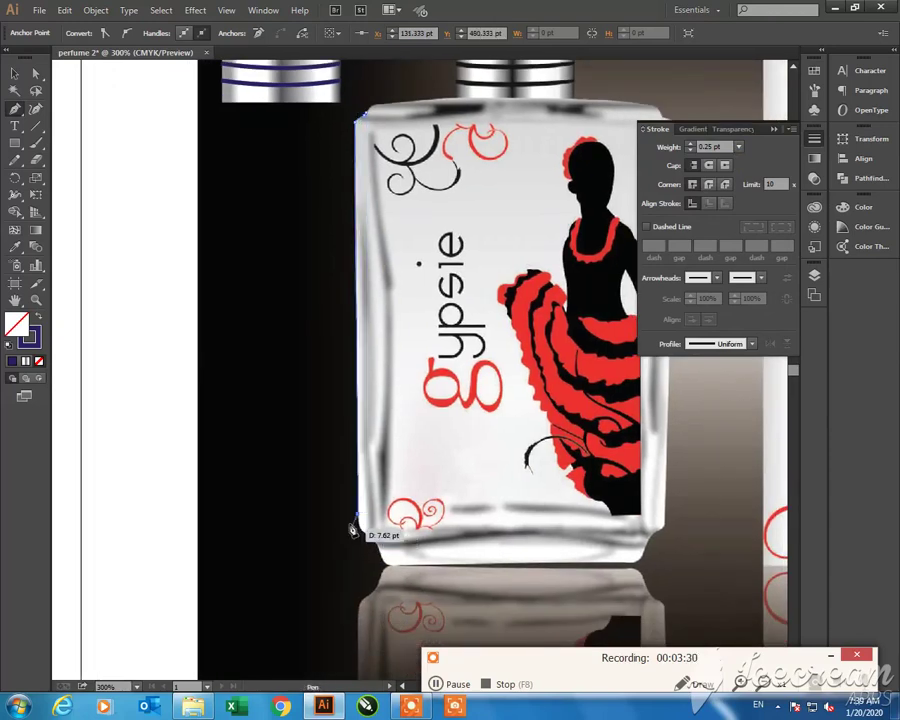
{"action": "left_click_drag", "start_coordinate": [334, 512], "coordinate": [451, 582]}
{"action": "mouse_move", "coordinate": [262, 293]}
{"action": "left_mouse_down"}
{"action": "mouse_move", "coordinate": [325, 320]}
{"action": "mouse_move", "coordinate": [263, 297]}
{"action": "left_mouse_up"}
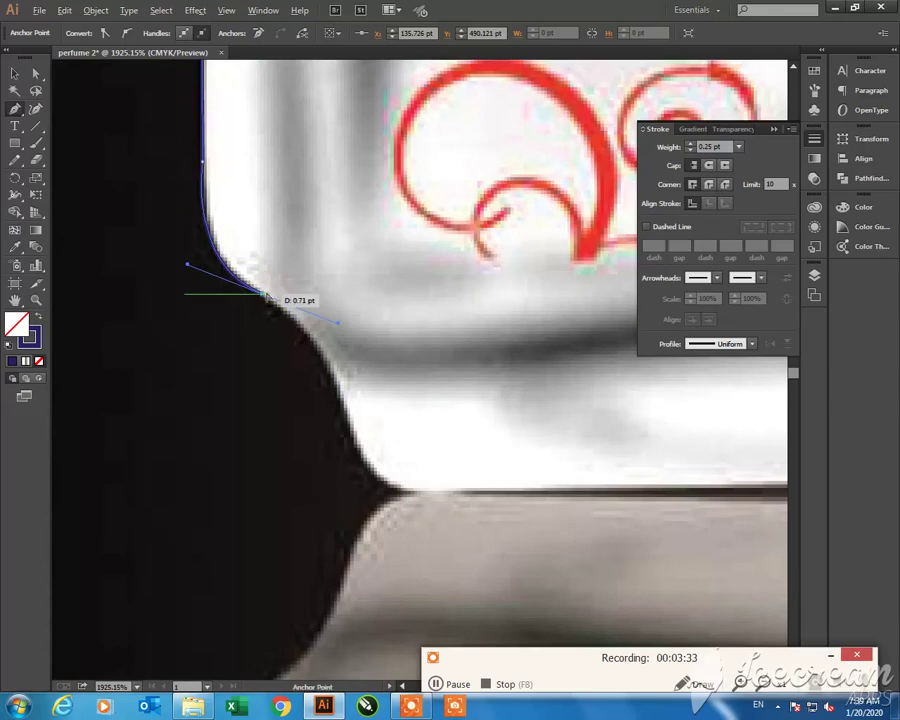
{"action": "left_click", "coordinate": [350, 437]}
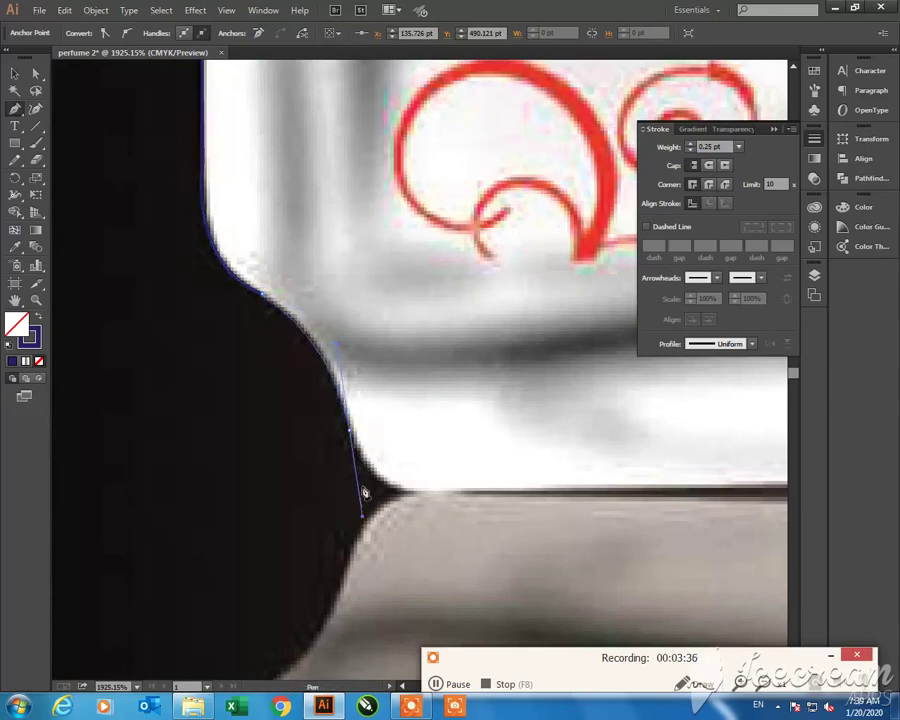
{"action": "mouse_move", "coordinate": [352, 437]}
{"action": "left_mouse_down"}
{"action": "mouse_move", "coordinate": [366, 500]}
{"action": "mouse_move", "coordinate": [450, 494]}
{"action": "left_mouse_up"}
{"action": "left_click", "coordinate": [350, 432]}
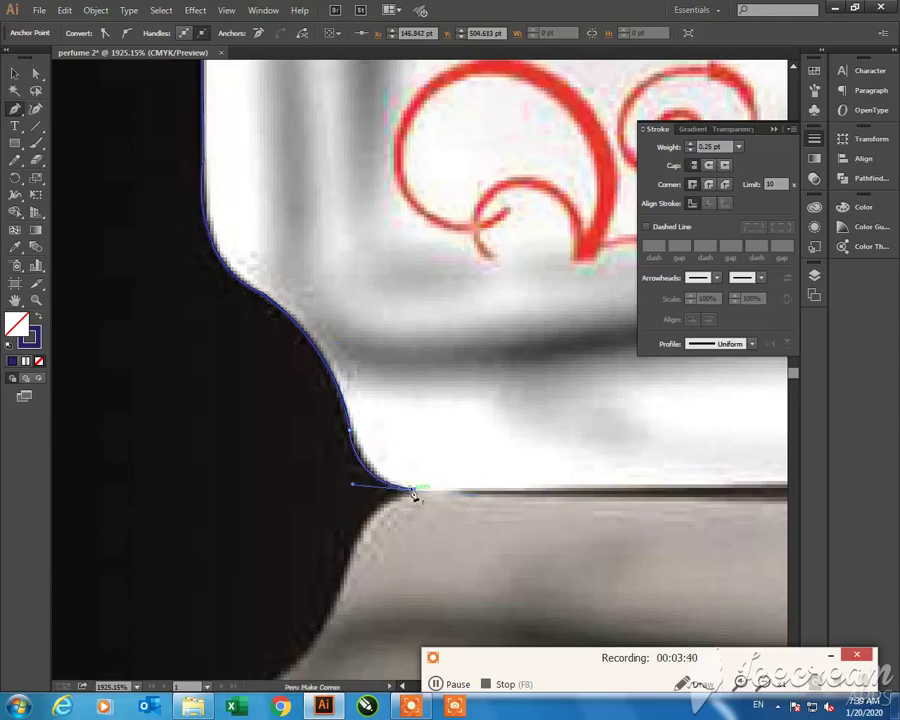
{"action": "key", "text": "ctrl+minus"}
{"action": "key", "text": "ctrl+minus"}
{"action": "key", "text": "ctrl+minus"}
Run the outline along the bottom edge and up the bottom-right corner
{"action": "left_click_drag", "start_coordinate": [635, 446], "coordinate": [398, 420]}
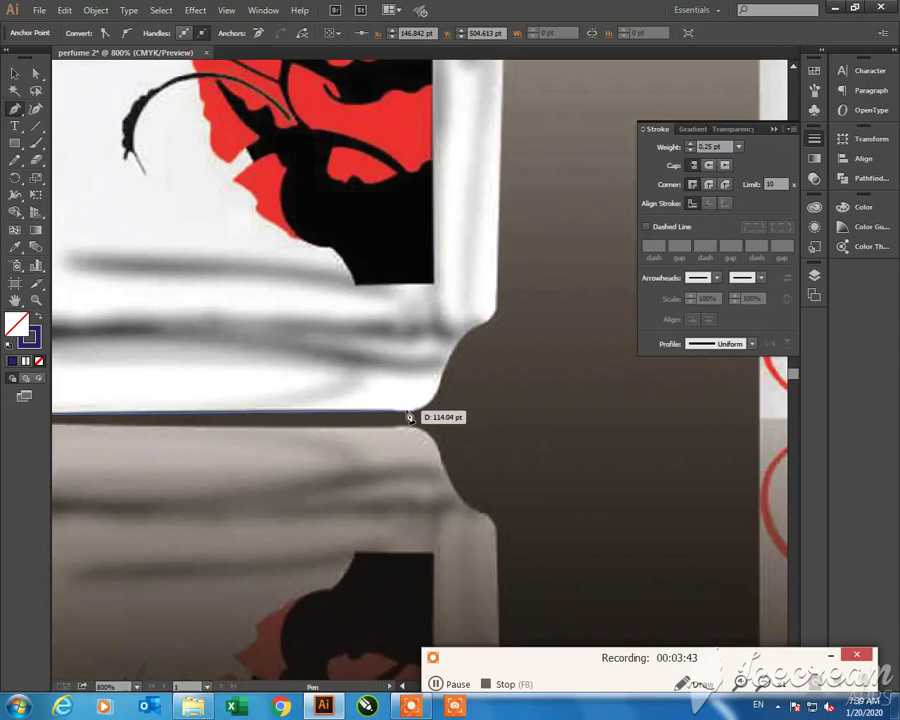
{"action": "left_click", "coordinate": [405, 411]}
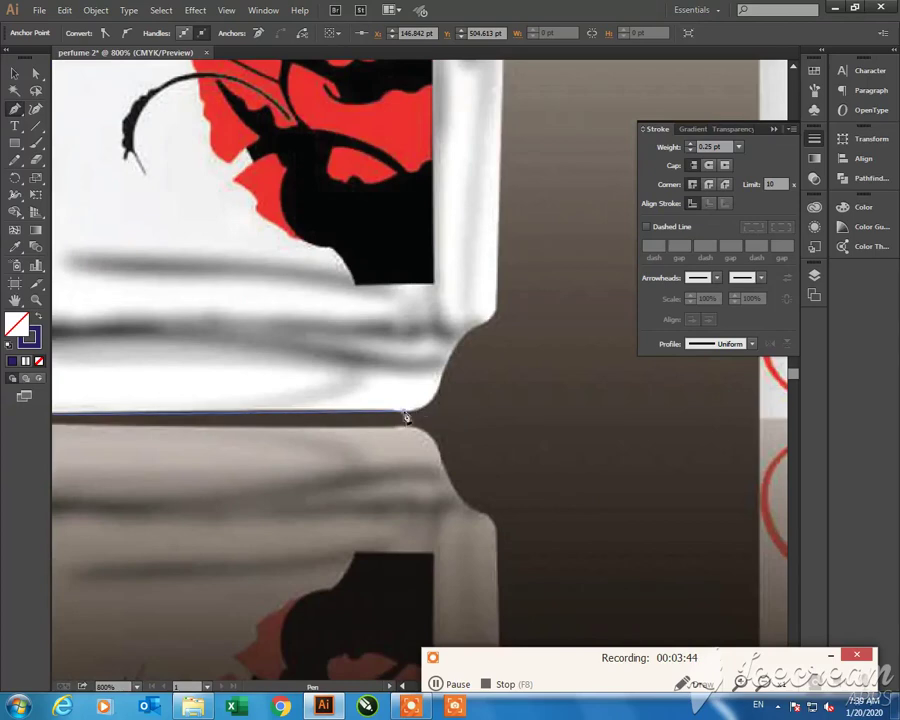
{"action": "left_click", "coordinate": [442, 384]}
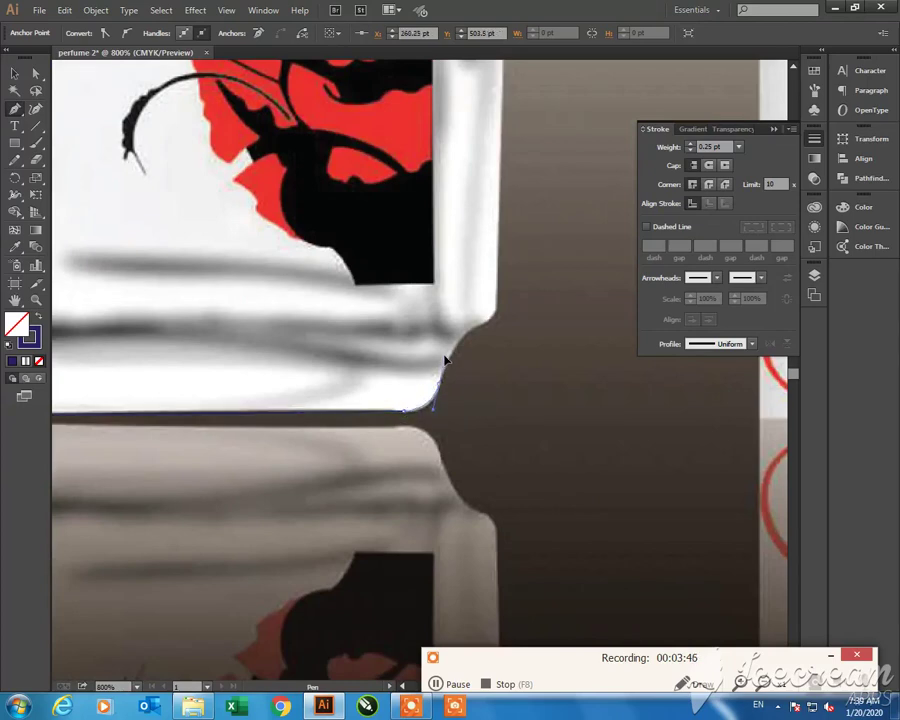
{"action": "left_click", "coordinate": [438, 382]}
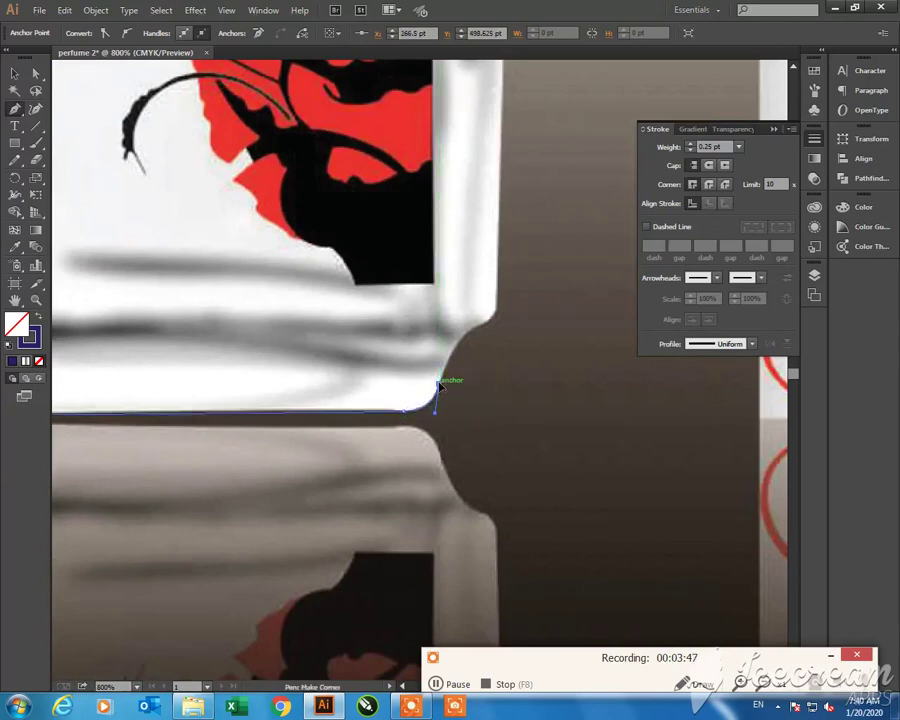
{"action": "left_click", "coordinate": [477, 332]}
{"action": "left_click_drag", "start_coordinate": [497, 320], "coordinate": [497, 302]}
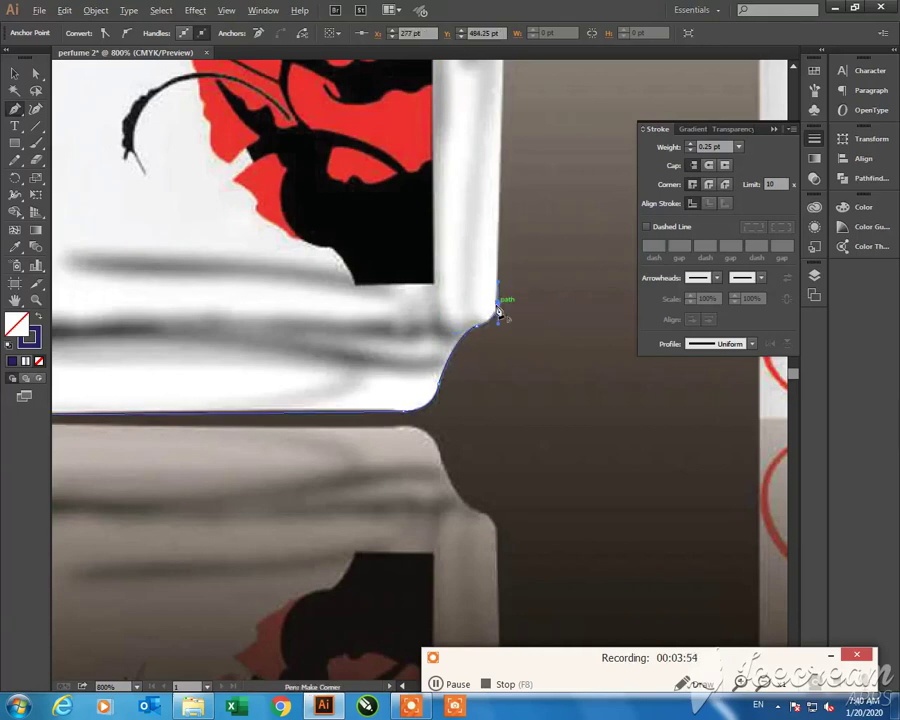
{"action": "scroll", "coordinate": [497, 310], "scroll_direction": "down", "scroll_amount": 3}
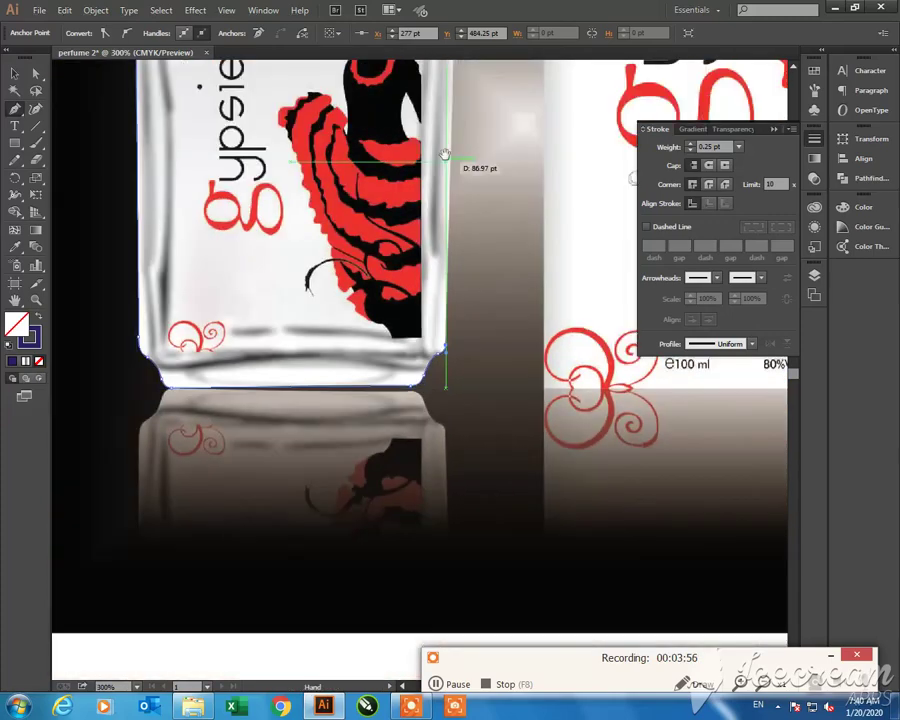
Add curved and corner anchor points along the bottle's top-right edge with the Pen tool
{"action": "left_click_drag", "start_coordinate": [444, 154], "coordinate": [430, 478]}
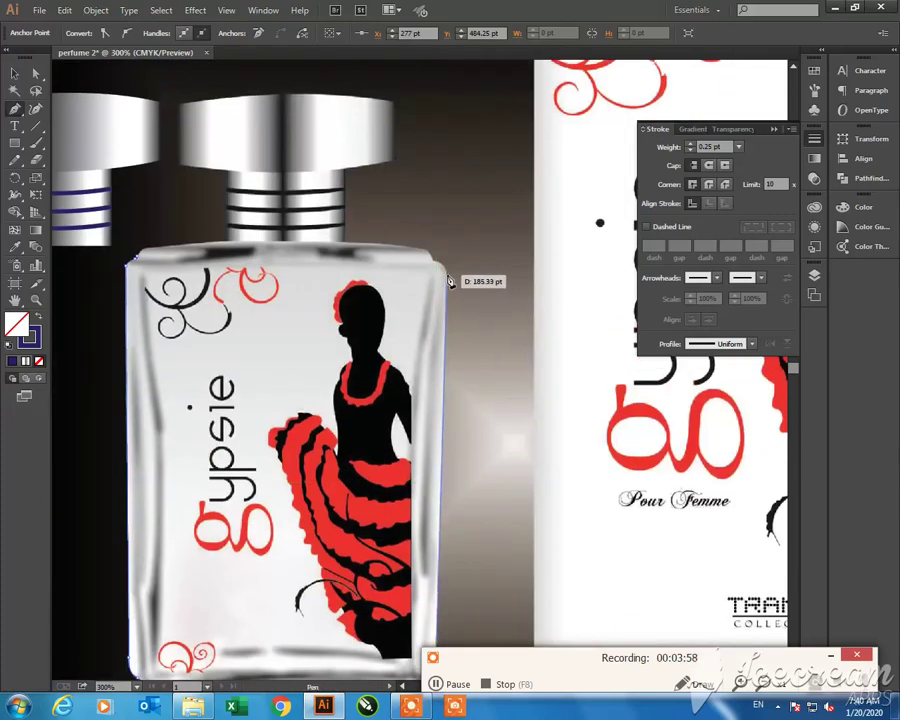
{"action": "left_click_drag", "start_coordinate": [433, 259], "coordinate": [421, 265]}
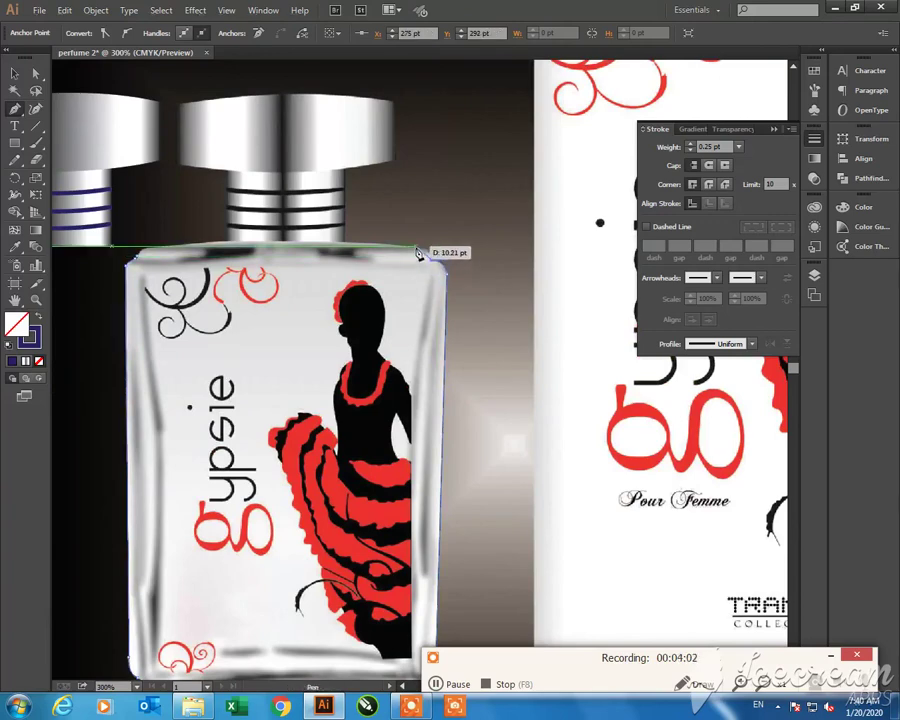
{"action": "left_click", "coordinate": [401, 251]}
{"action": "scroll", "coordinate": [401, 247], "scroll_direction": "up", "scroll_amount": 5}
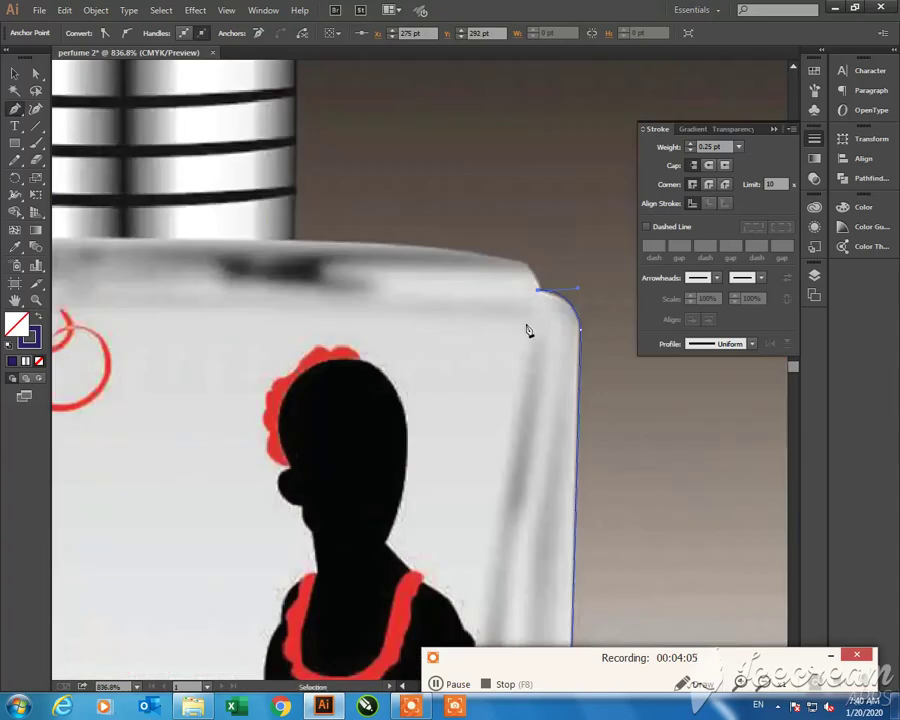
{"action": "left_click", "coordinate": [476, 256]}
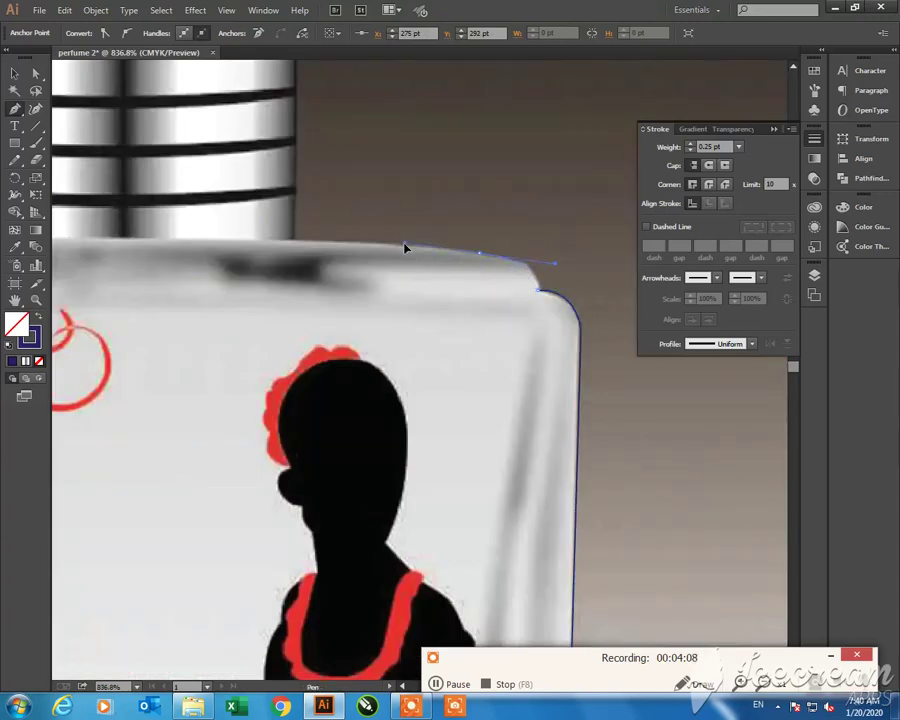
Finish the top edge, close the path at the top-left corner, and fill it light grey
{"action": "key", "text": "ctrl+minus"}
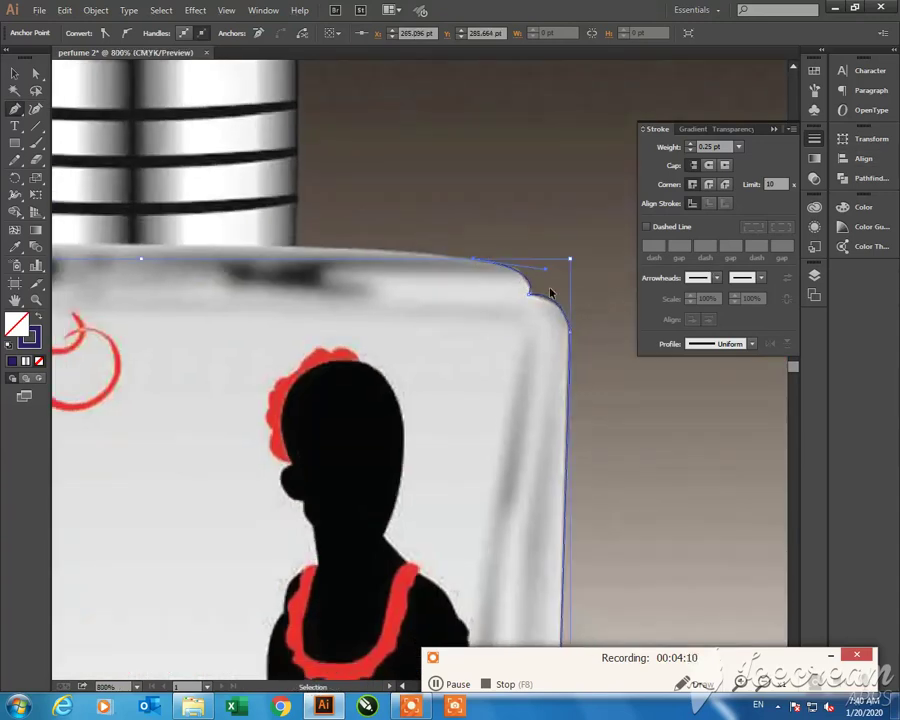
{"action": "key", "text": "ctrl+minus"}
{"action": "key", "text": "ctrl+minus"}
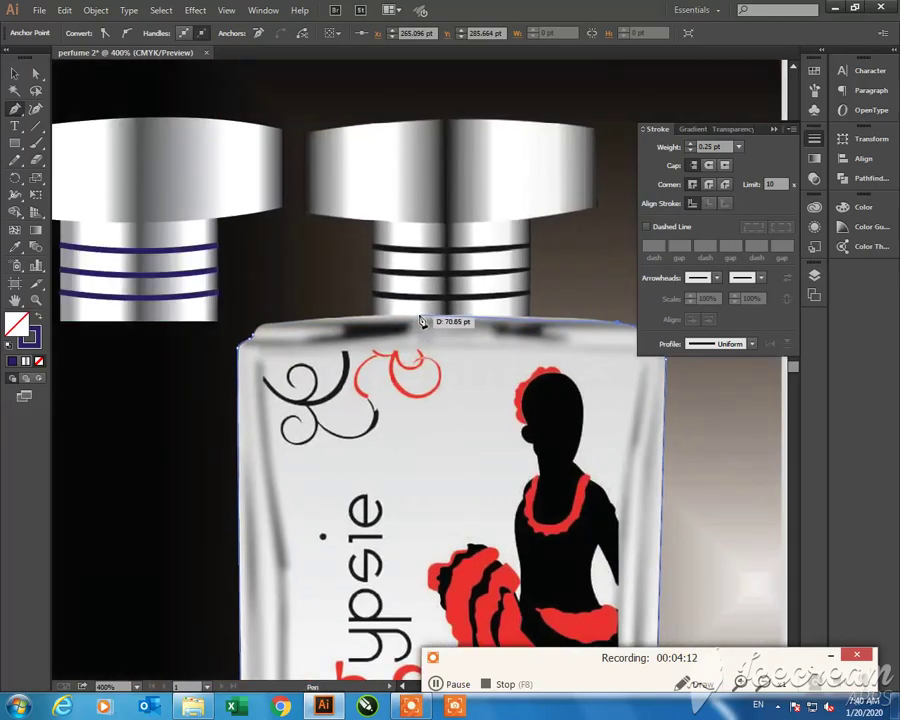
{"action": "left_click", "coordinate": [418, 313]}
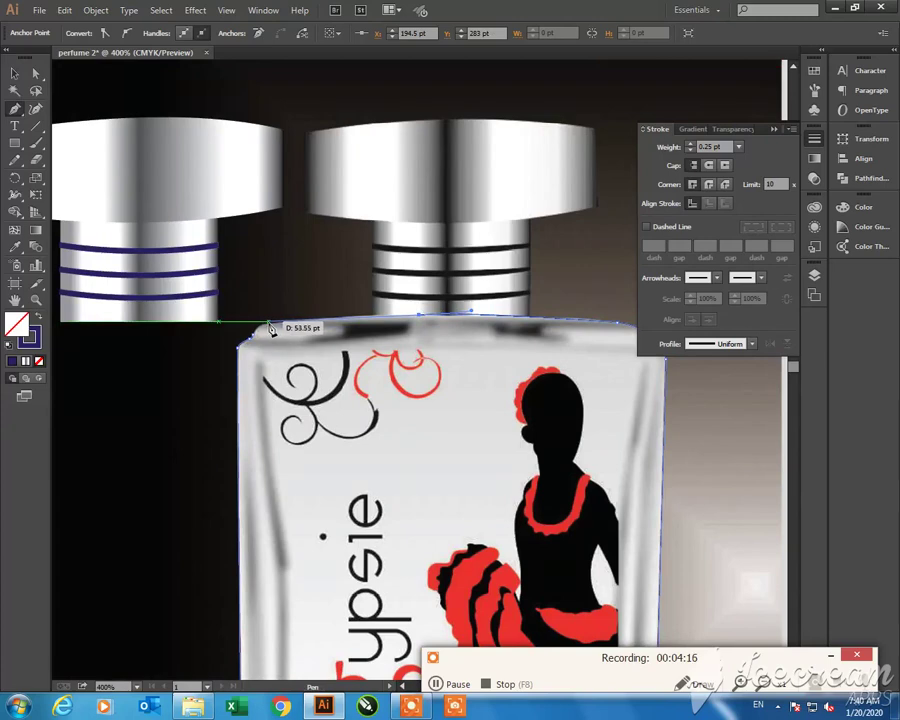
{"action": "left_click", "coordinate": [268, 325]}
{"action": "left_click", "coordinate": [252, 330]}
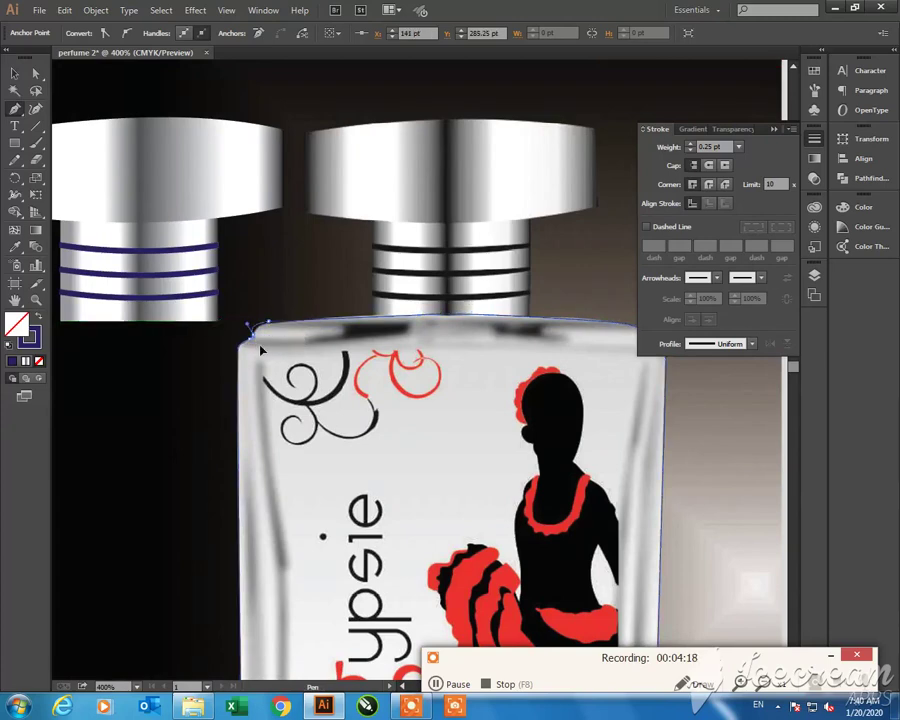
{"action": "key", "text": "i"}
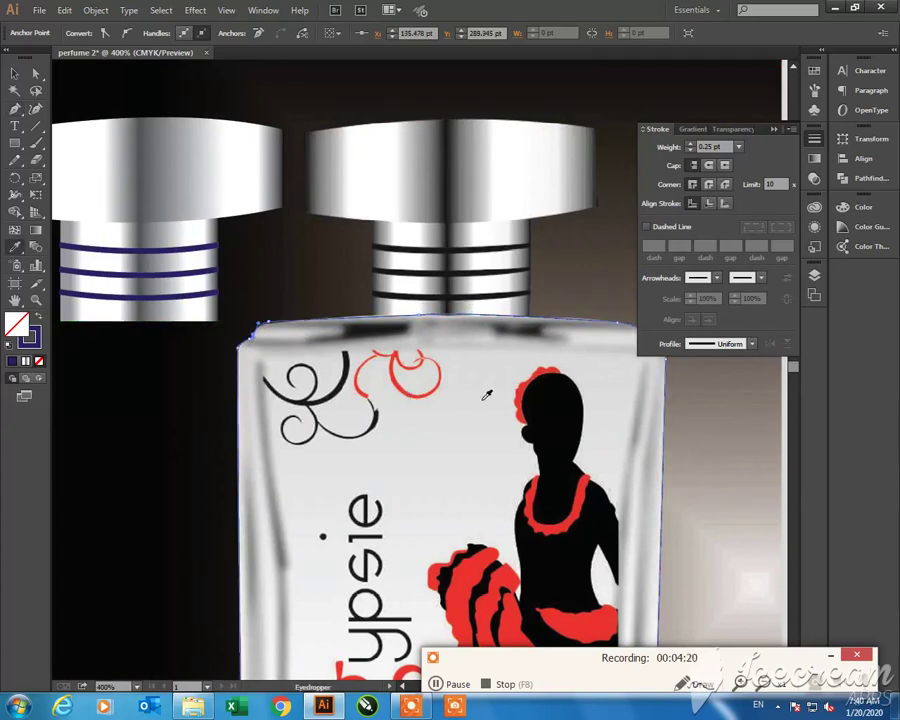
{"action": "left_click", "coordinate": [494, 402]}
Move the grey bottle shape left, off the printed bottle artwork
{"action": "key", "text": "v"}
{"action": "key", "text": "ctrl+minus"}
{"action": "key", "text": "ctrl+minus"}
{"action": "key", "text": "ctrl+minus"}
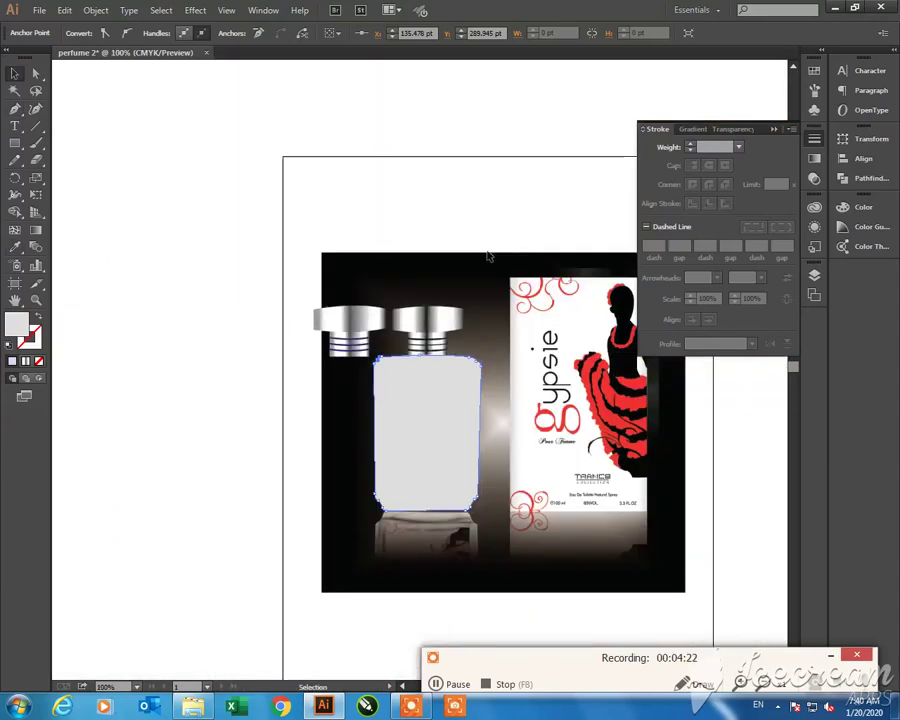
{"action": "left_click", "coordinate": [490, 256]}
{"action": "left_click", "coordinate": [464, 396]}
{"action": "left_click_drag", "start_coordinate": [464, 396], "coordinate": [404, 396]}
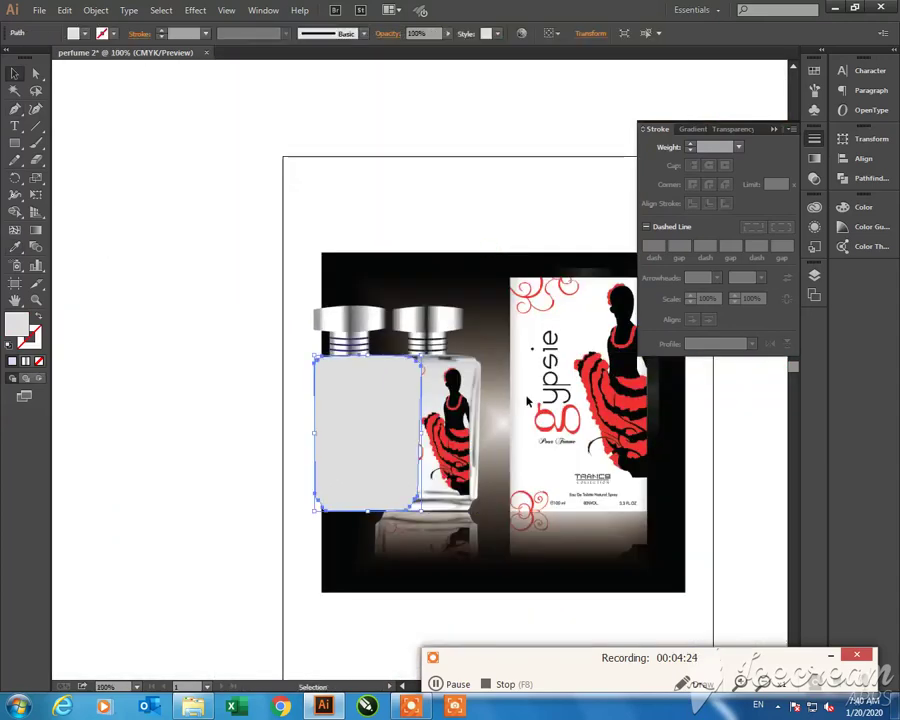
{"action": "key", "text": "Left"}
{"action": "key", "text": "Left"}
{"action": "key", "text": "Left"}
{"action": "key", "text": "Left"}
{"action": "key", "text": "Left"}
{"action": "key", "text": "Left"}
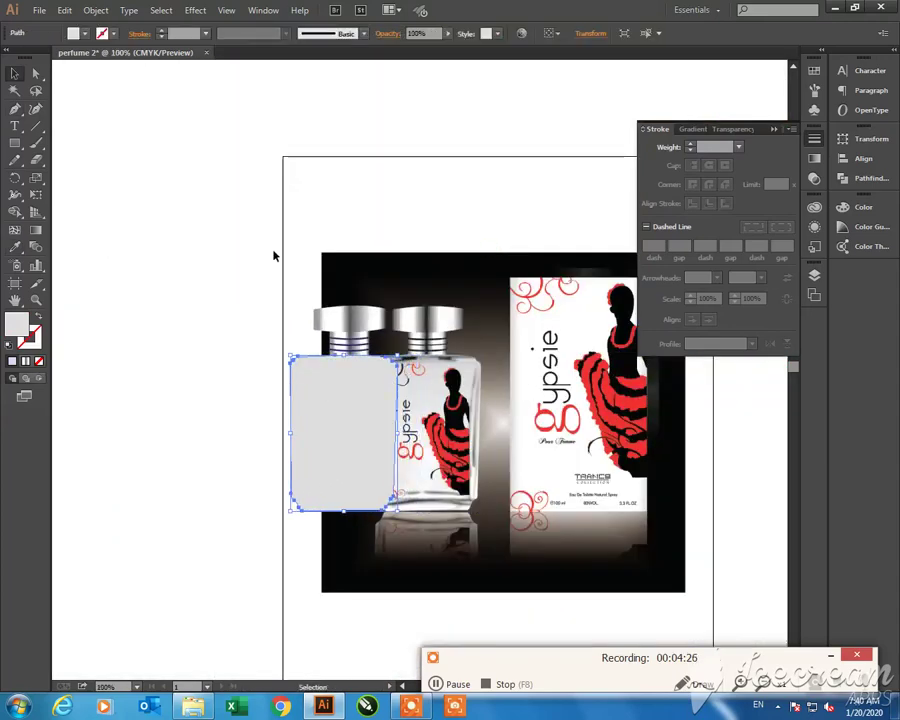
Slide the grey shape and its cap further left, then select only the body rectangle
{"action": "left_click", "coordinate": [273, 256]}
{"action": "key", "text": "z"}
{"action": "left_click", "coordinate": [265, 285]}
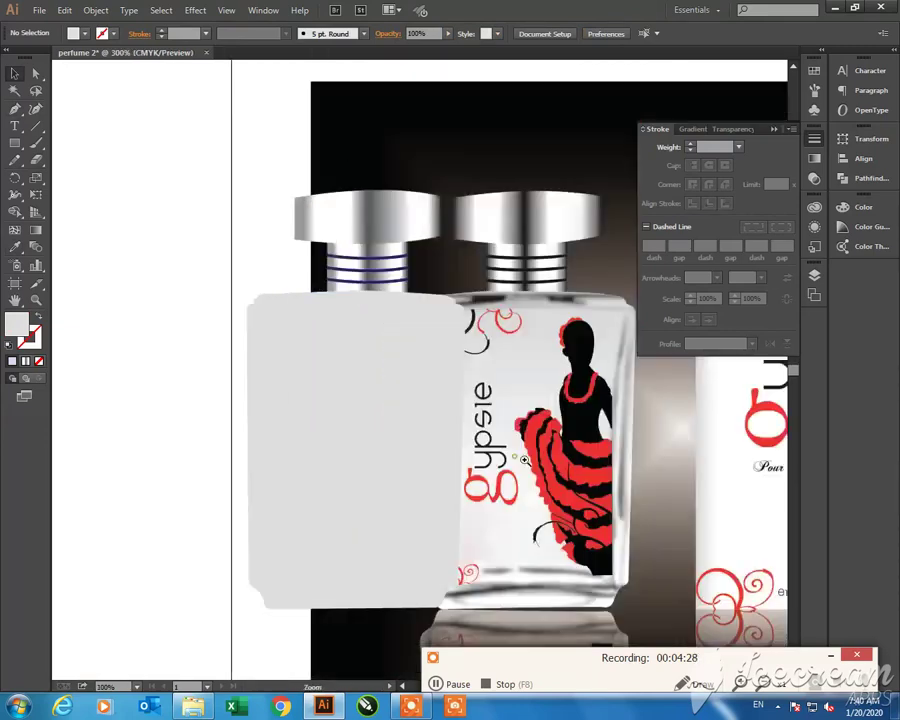
{"action": "key", "text": "ctrl+minus"}
{"action": "key", "text": "ctrl+minus"}
{"action": "key", "text": "ctrl+minus"}
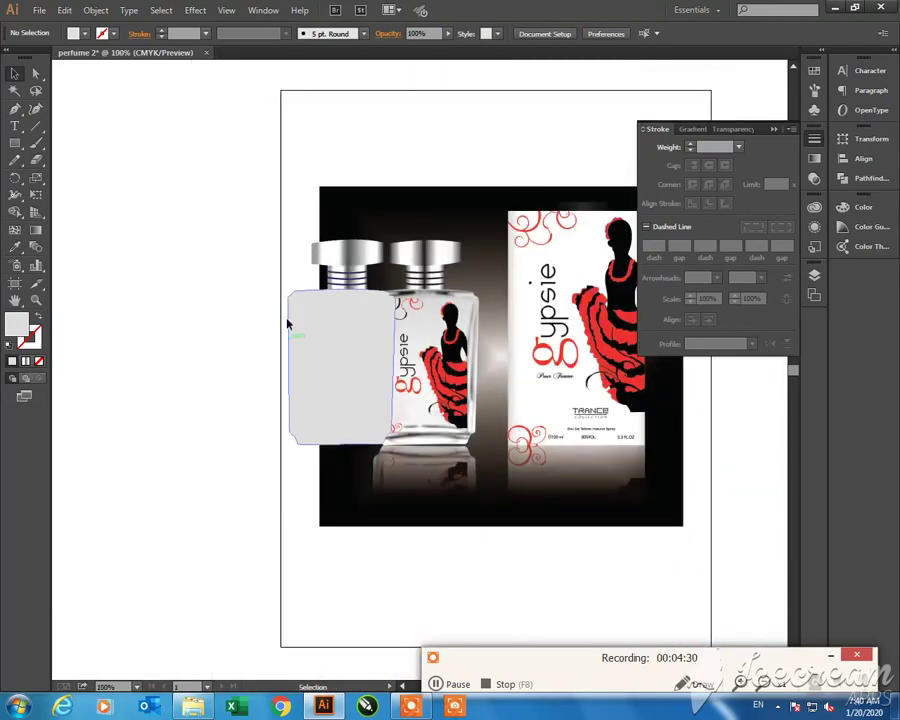
{"action": "left_click_drag", "start_coordinate": [250, 156], "coordinate": [416, 411]}
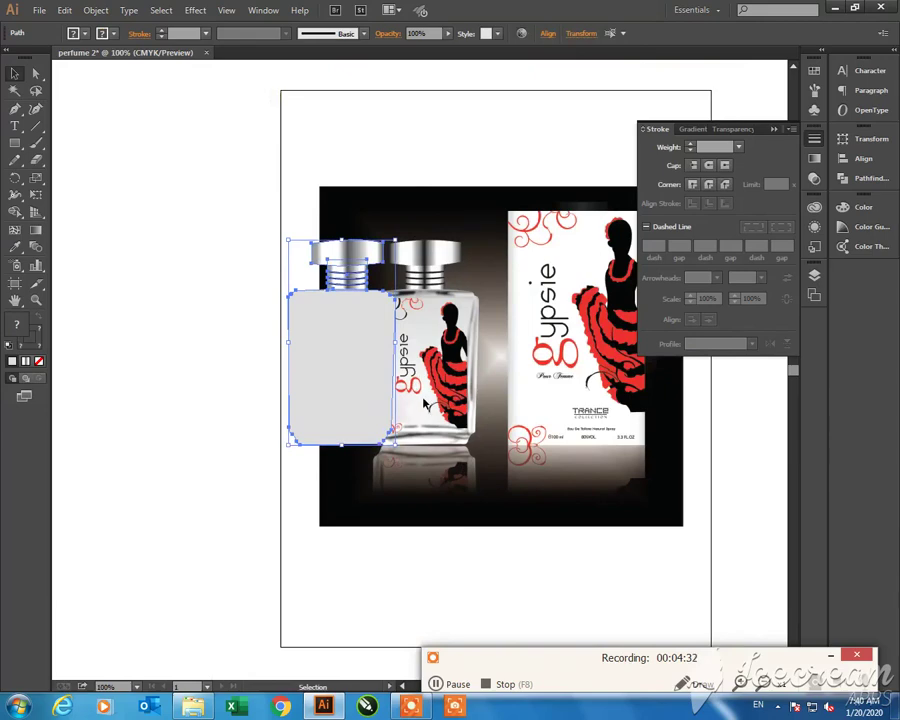
{"action": "key", "text": "Left"}
{"action": "key", "text": "Left"}
{"action": "key", "text": "Left"}
{"action": "key", "text": "Left"}
{"action": "key", "text": "Left"}
{"action": "key", "text": "Left"}
{"action": "key", "text": "Left"}
{"action": "key", "text": "Left"}
{"action": "key", "text": "Left"}
{"action": "key", "text": "Left"}
{"action": "key", "text": "Left"}
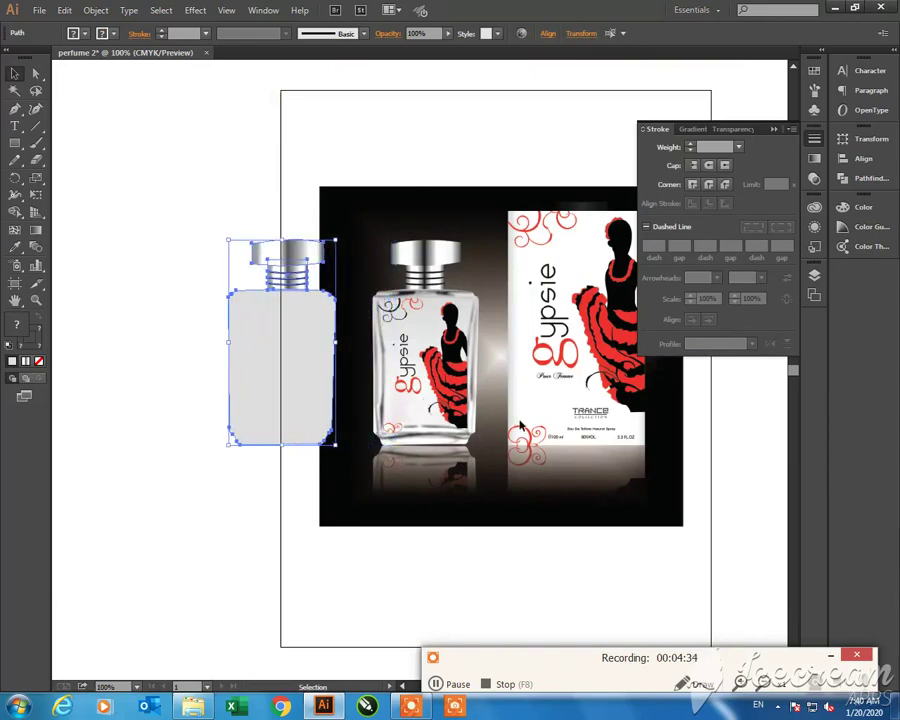
{"action": "left_click", "coordinate": [180, 137]}
{"action": "left_click", "coordinate": [298, 362]}
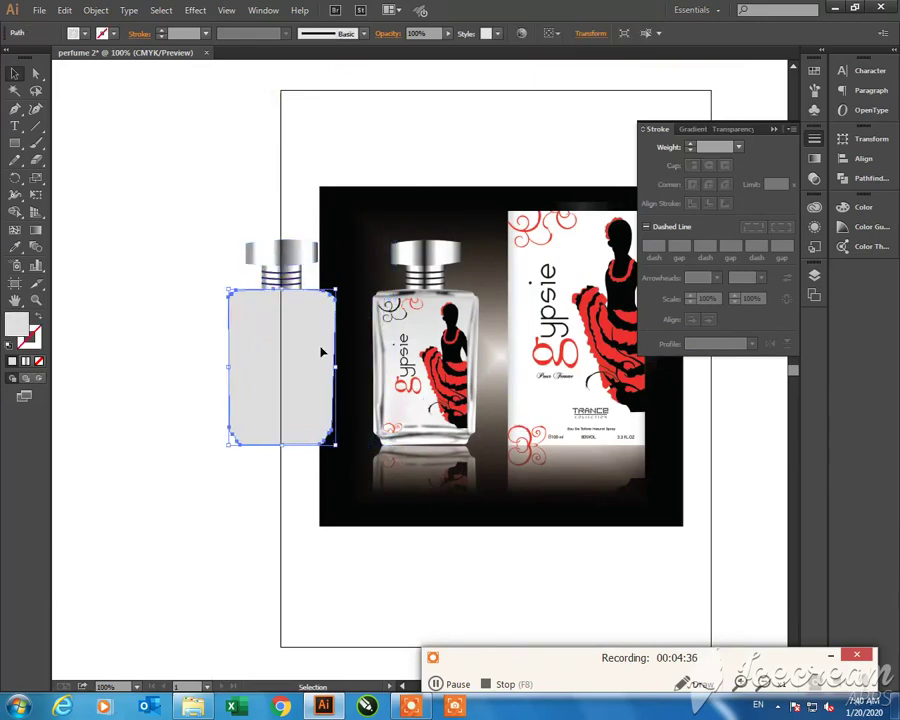
Apply a gradient fill to the bottle body and remove an extra colour stop
{"action": "key", "text": "i"}
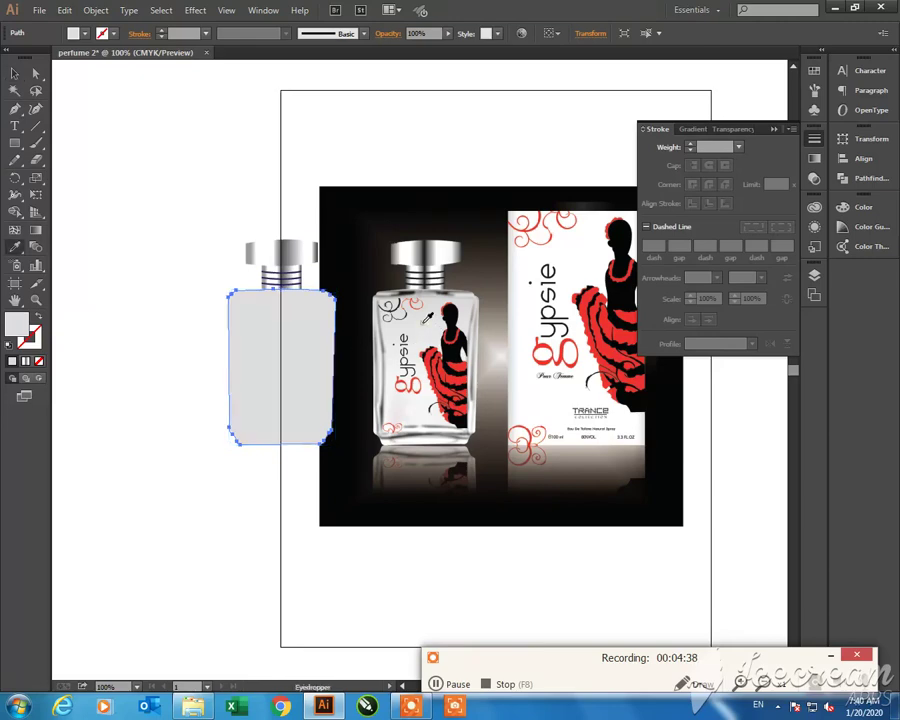
{"action": "key", "text": "v"}
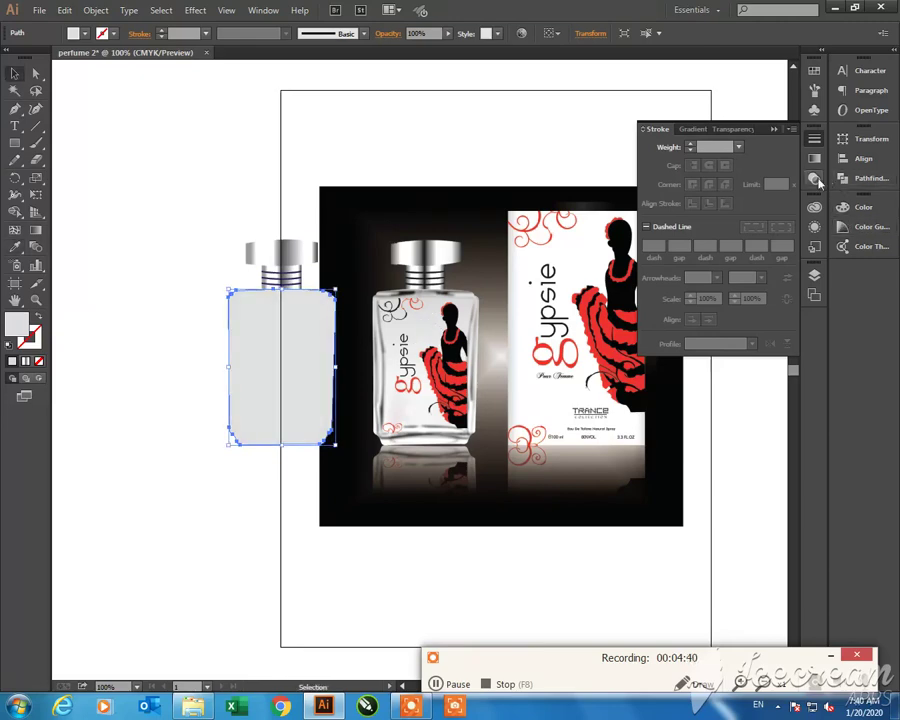
{"action": "left_click", "coordinate": [815, 159]}
{"action": "left_click", "coordinate": [724, 236]}
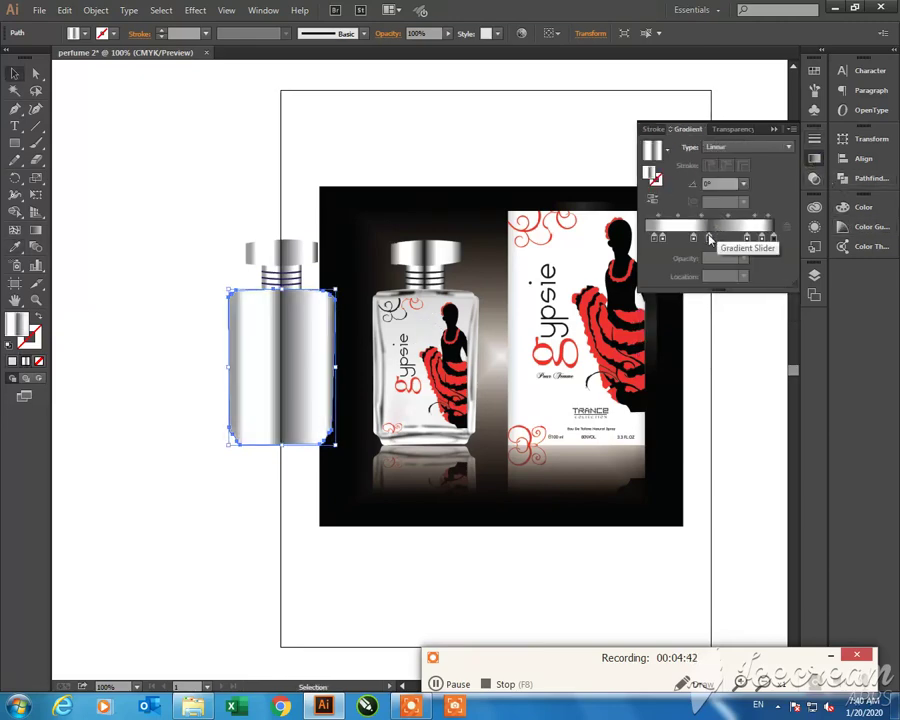
{"action": "left_click_drag", "start_coordinate": [710, 237], "coordinate": [665, 237]}
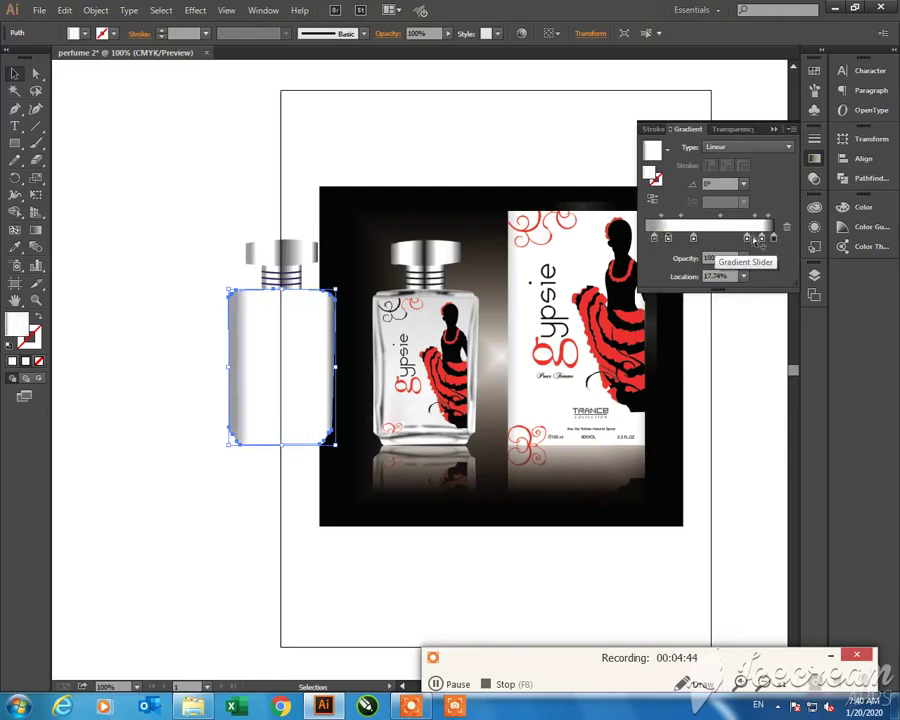
{"action": "left_click_drag", "start_coordinate": [772, 237], "coordinate": [793, 293]}
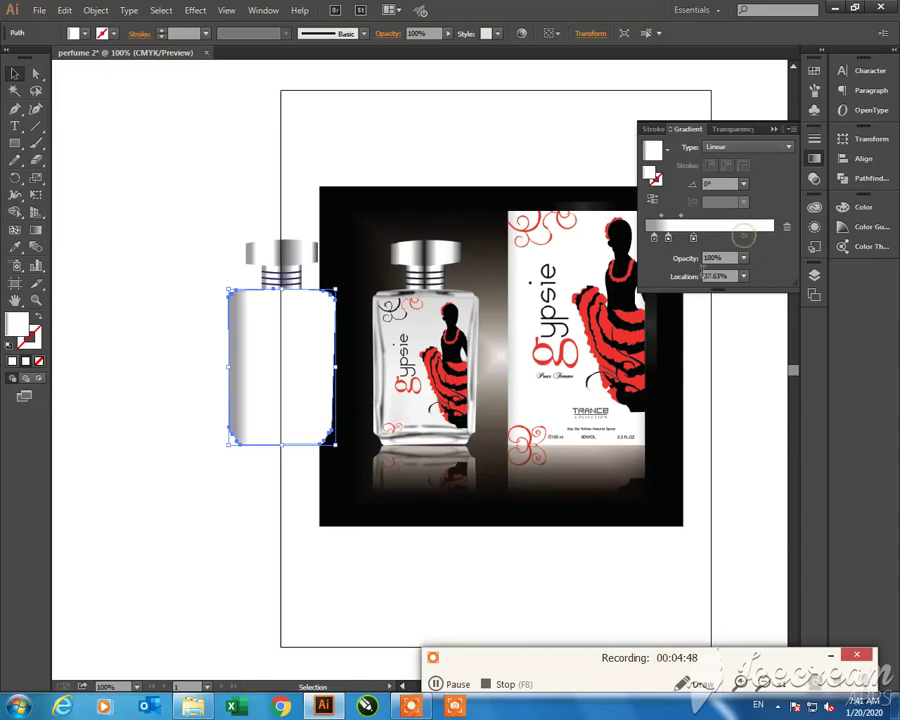
Make the body gradient radial, white in the middle with the grey stop at the far end
{"action": "left_click", "coordinate": [727, 148]}
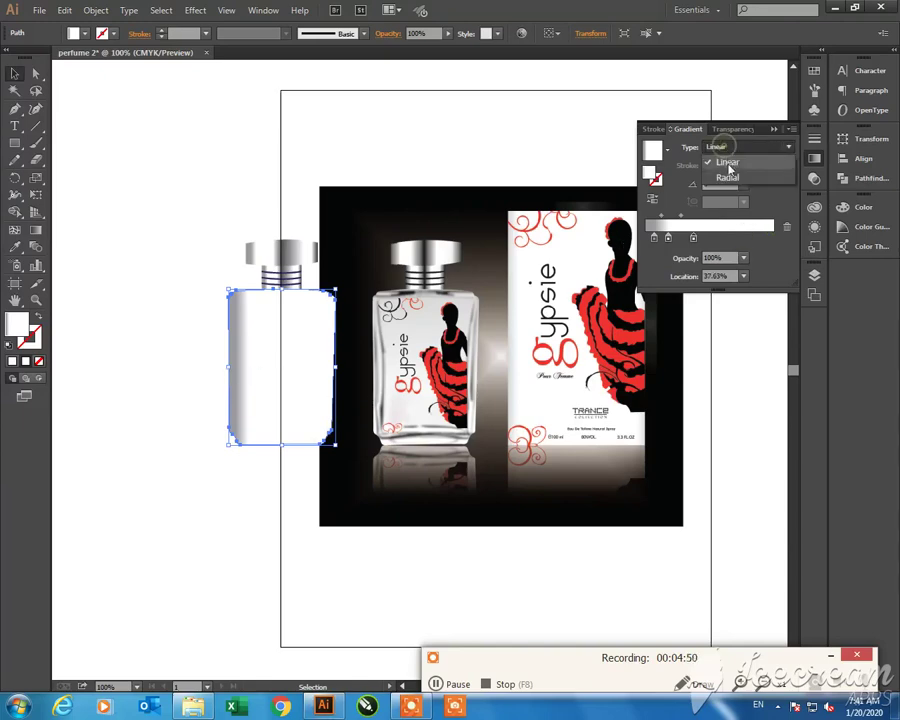
{"action": "left_click", "coordinate": [727, 184]}
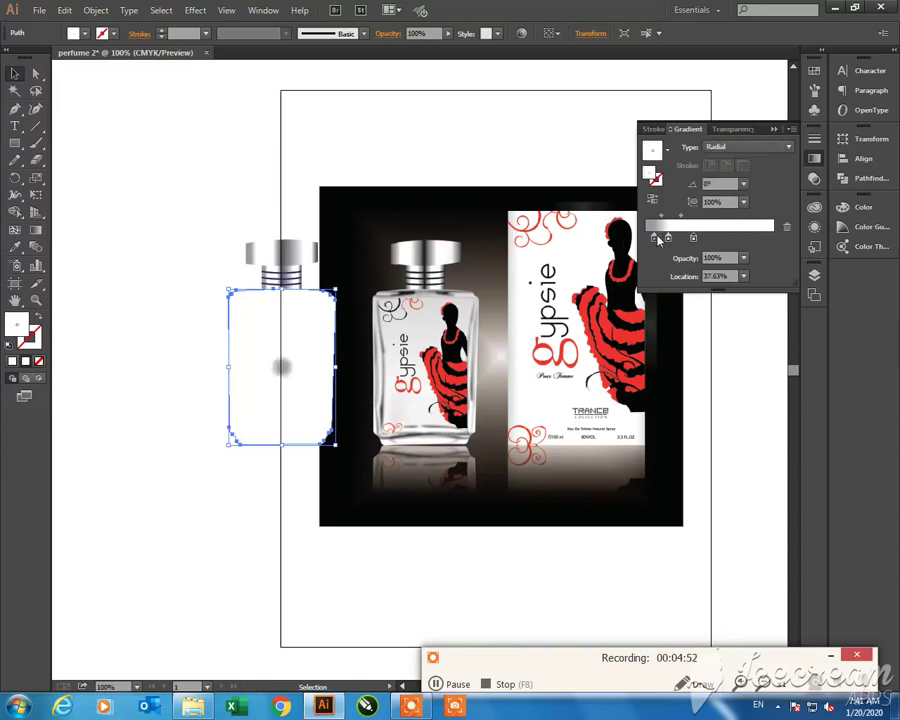
{"action": "left_click_drag", "start_coordinate": [659, 238], "coordinate": [741, 253]}
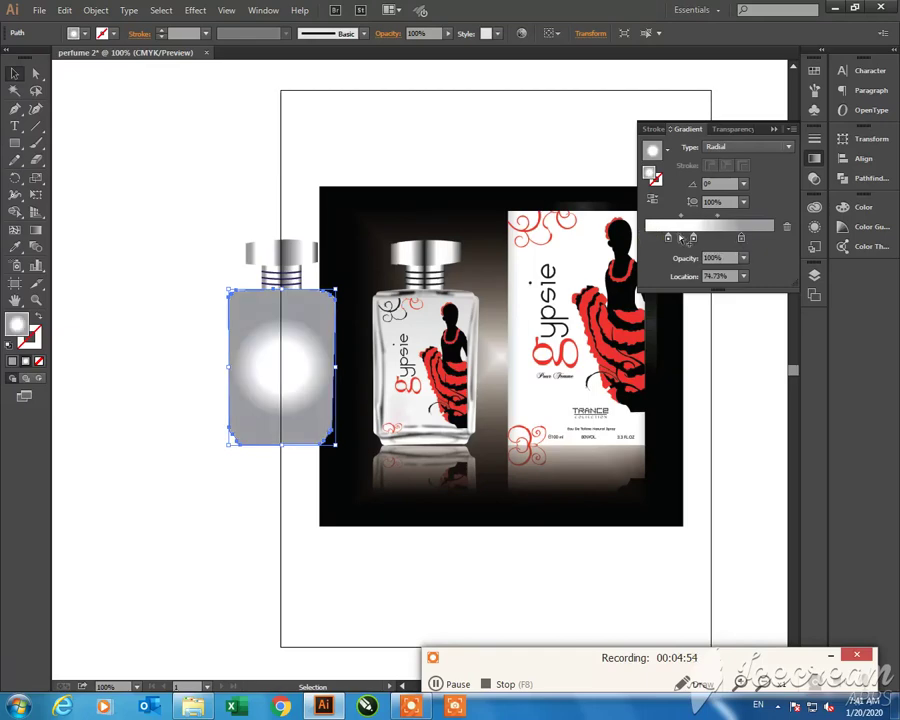
{"action": "mouse_move", "coordinate": [668, 241]}
{"action": "left_mouse_down"}
{"action": "mouse_move", "coordinate": [680, 272]}
{"action": "mouse_move", "coordinate": [630, 236]}
{"action": "left_mouse_up"}
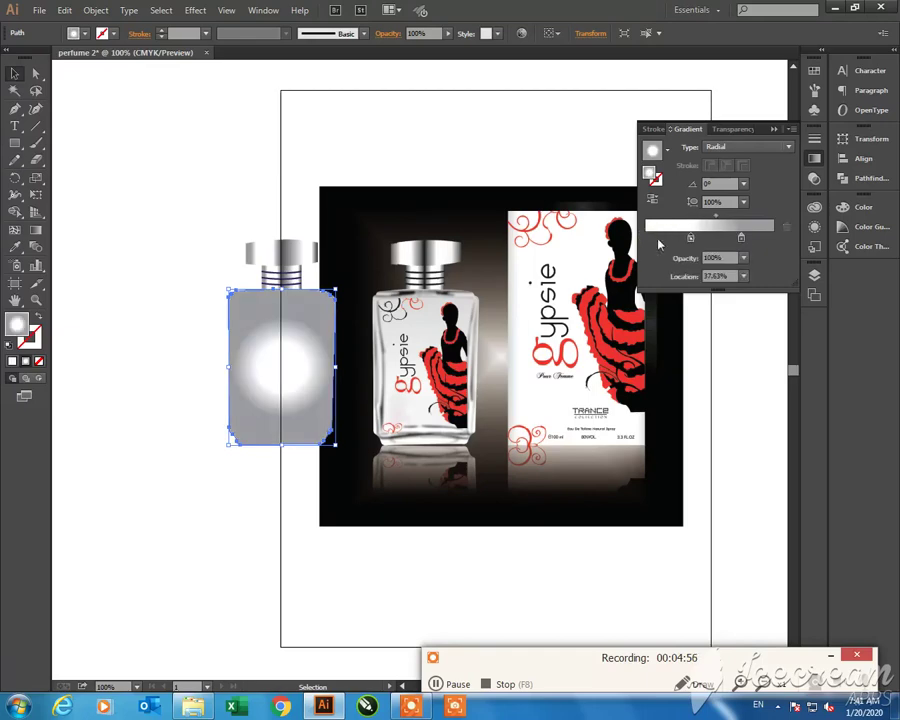
{"action": "left_click_drag", "start_coordinate": [742, 238], "coordinate": [774, 238]}
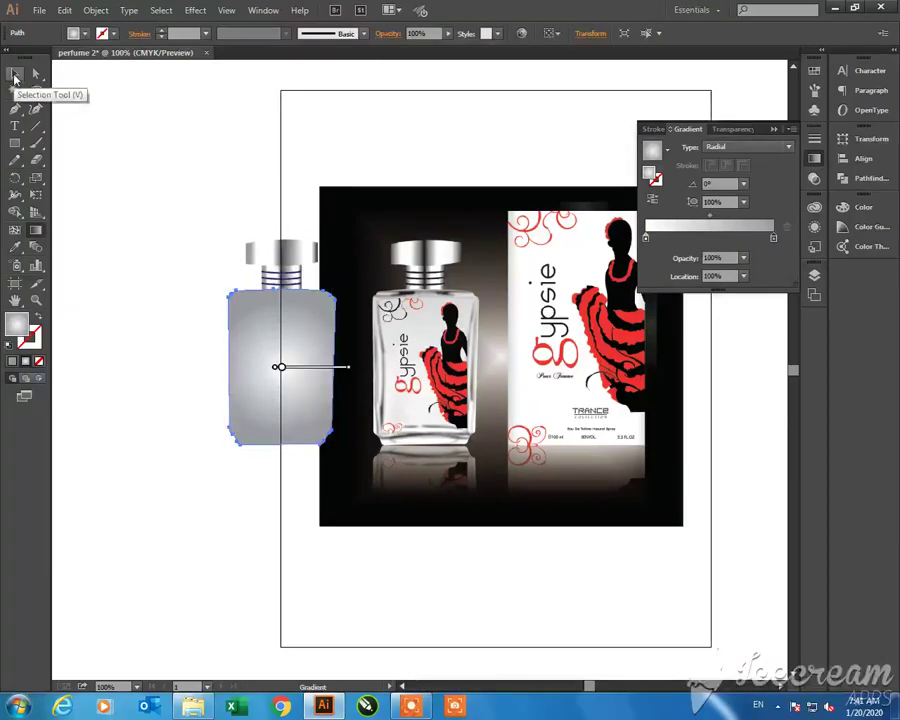
{"action": "left_click", "coordinate": [117, 237]}
{"action": "left_click_drag", "start_coordinate": [271, 380], "coordinate": [225, 352]}
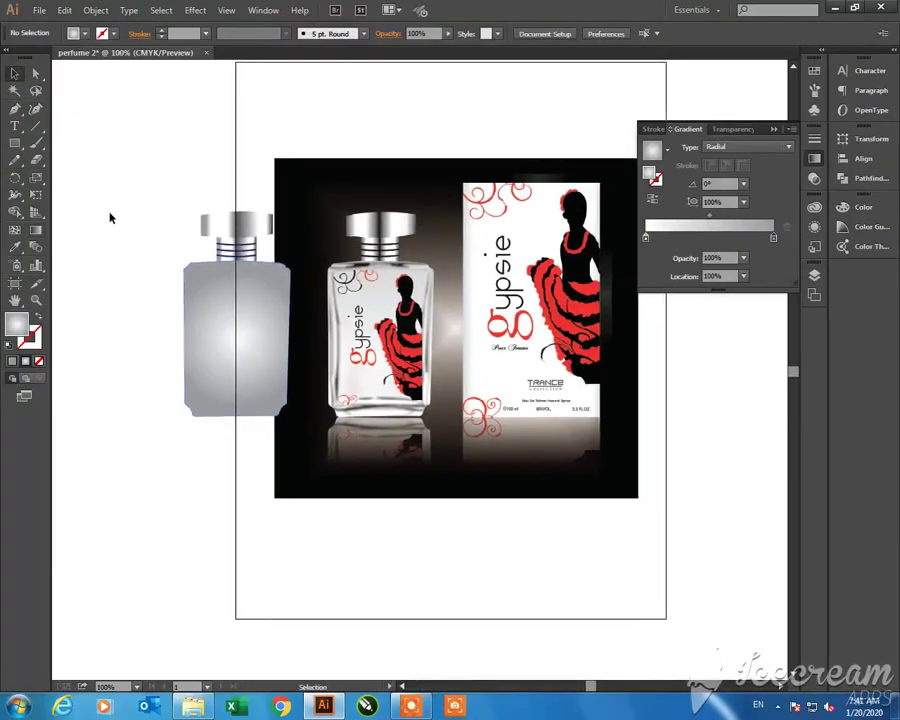
Open the traced per.ai file containing the dancer artwork
{"action": "left_click", "coordinate": [39, 10]}
{"action": "left_click", "coordinate": [40, 47]}
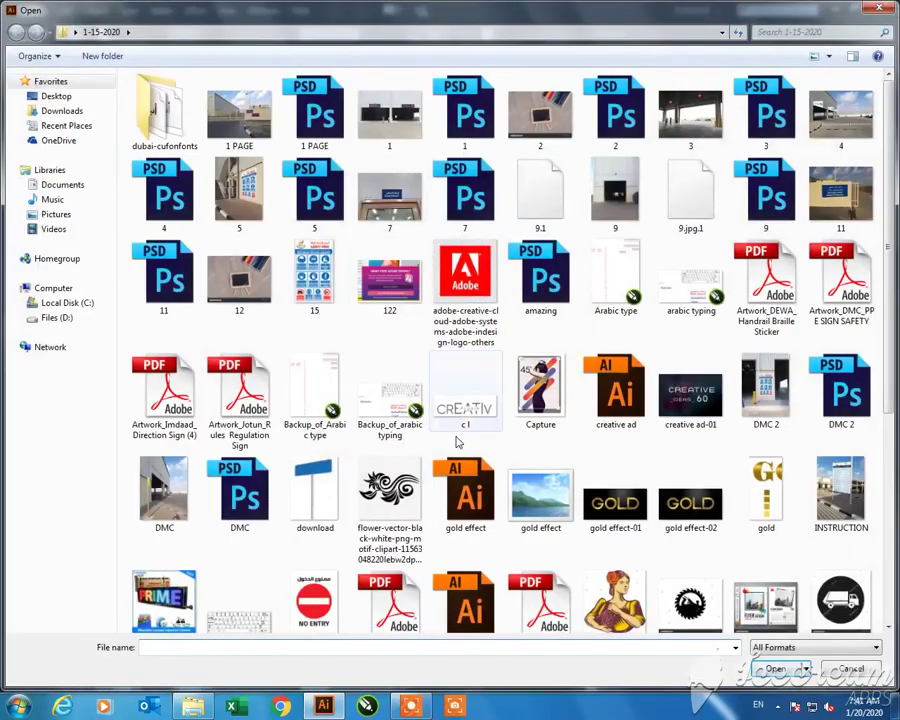
{"action": "left_click", "coordinate": [465, 490]}
{"action": "scroll", "coordinate": [510, 462], "scroll_direction": "down", "scroll_amount": 3}
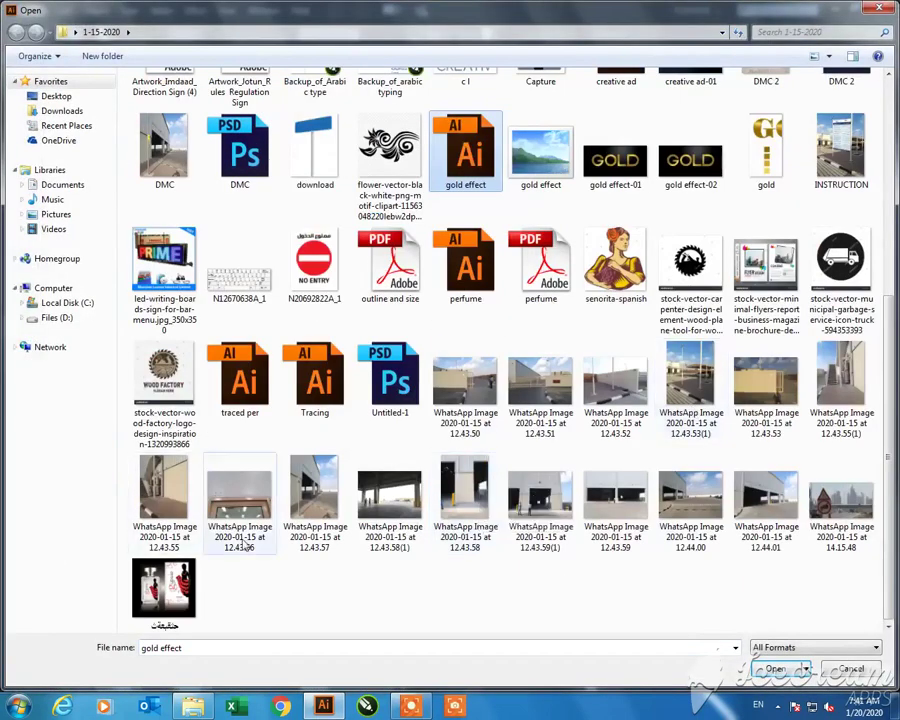
{"action": "double_click", "coordinate": [249, 398]}
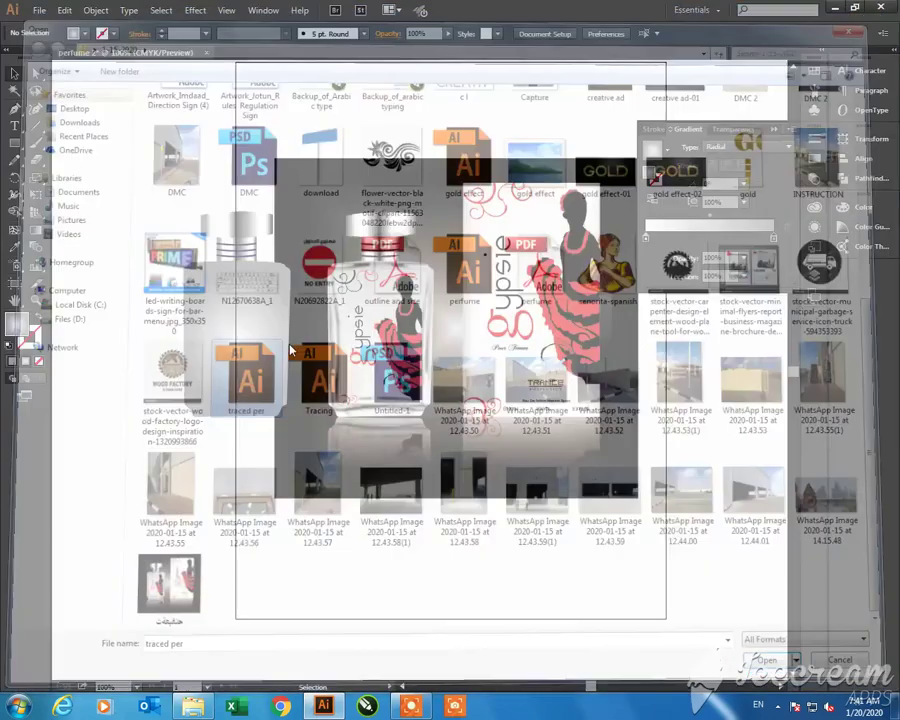
Copy the dancer and paste it into perfume 2, placing it on the left bottle body
{"action": "key", "text": "ctrl+a"}
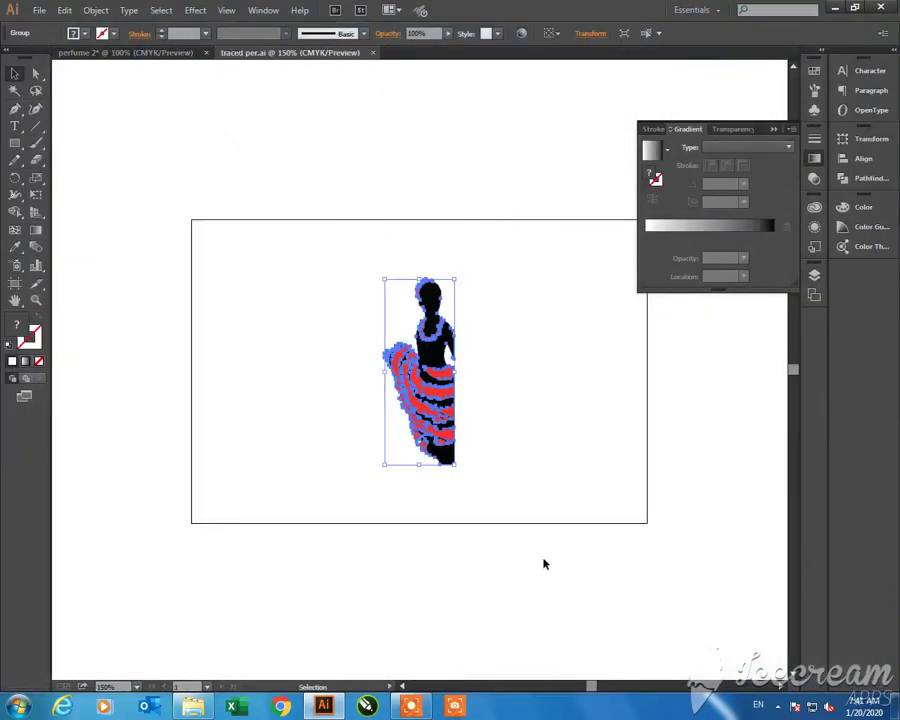
{"action": "key", "text": "a"}
{"action": "key", "text": "v"}
{"action": "left_click", "coordinate": [150, 53]}
{"action": "key", "text": "ctrl+v"}
{"action": "mouse_move", "coordinate": [425, 350]}
{"action": "left_mouse_down"}
{"action": "mouse_move", "coordinate": [262, 327]}
{"action": "mouse_move", "coordinate": [270, 322]}
{"action": "left_mouse_up"}
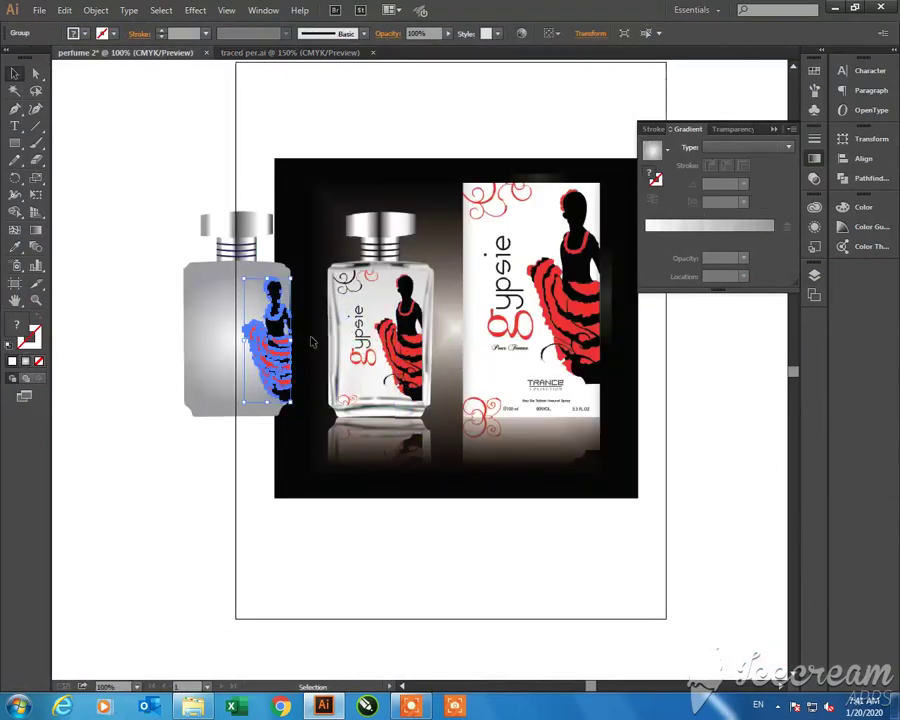
{"action": "left_click", "coordinate": [352, 516]}
{"action": "left_click_drag", "start_coordinate": [249, 374], "coordinate": [276, 380]}
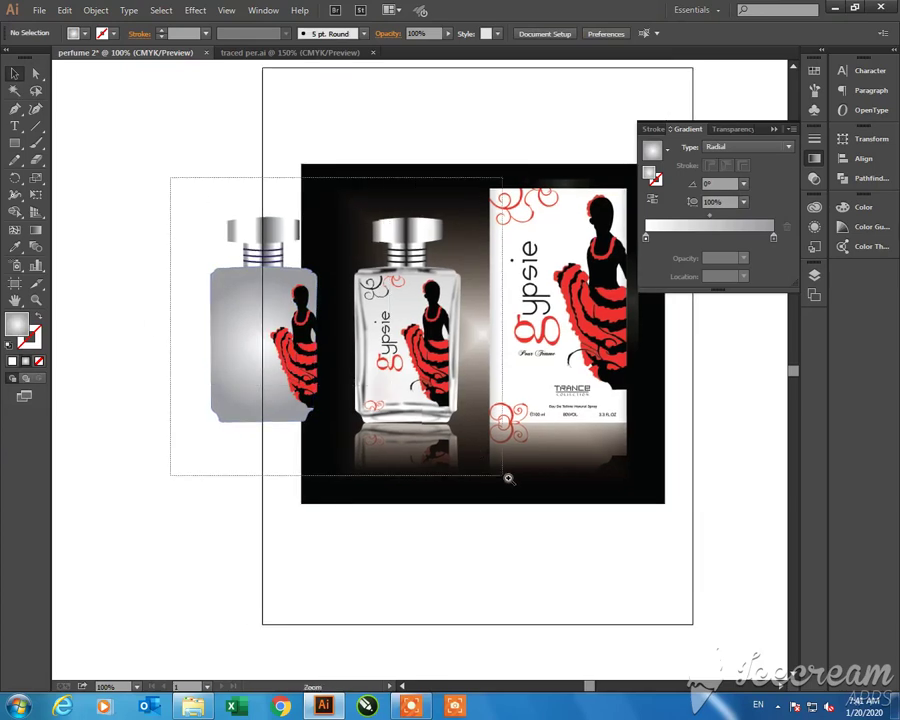
Type the word 'gypsie' and set it in Neometric Medium
{"action": "key", "text": "ctrl+plus"}
{"action": "key", "text": "ctrl+plus"}
{"action": "key", "text": "ctrl+plus"}
{"action": "key", "text": "t"}
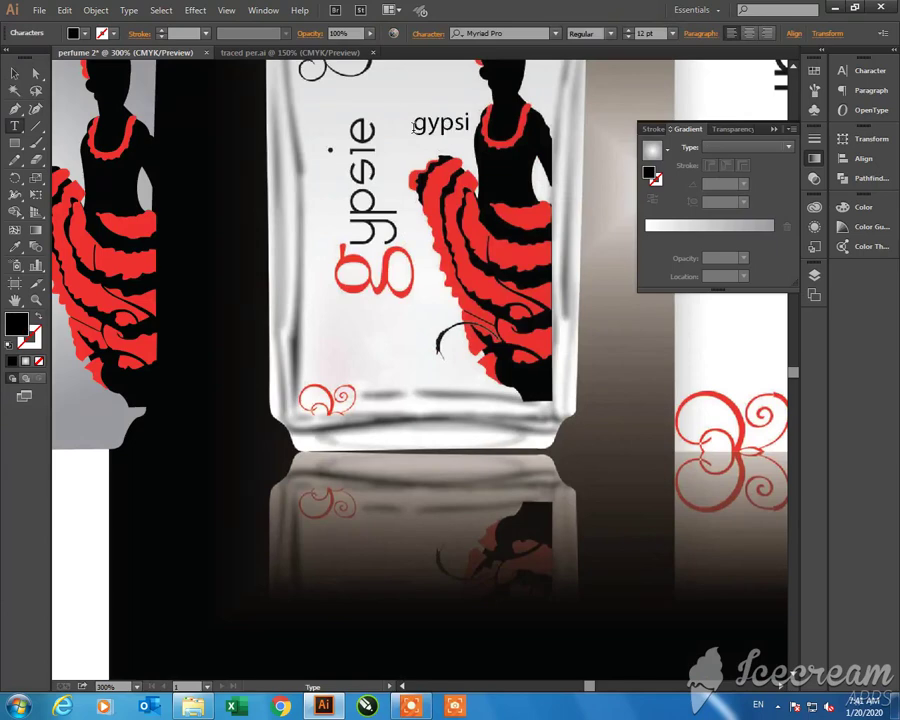
{"action": "key", "text": "Escape"}
{"action": "left_click", "coordinate": [500, 33]}
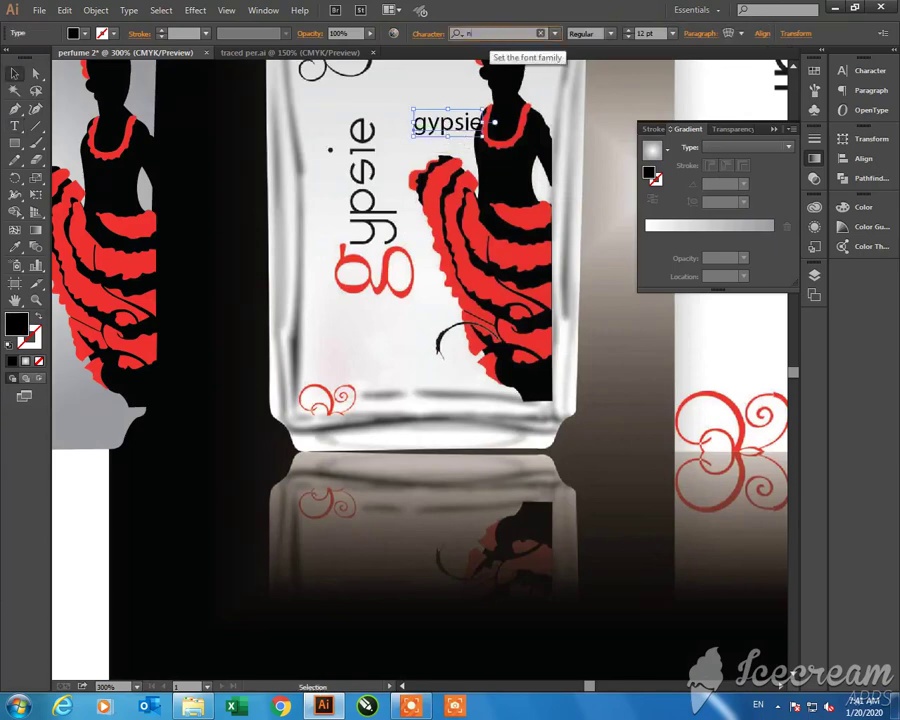
{"action": "type", "text": "eo"}
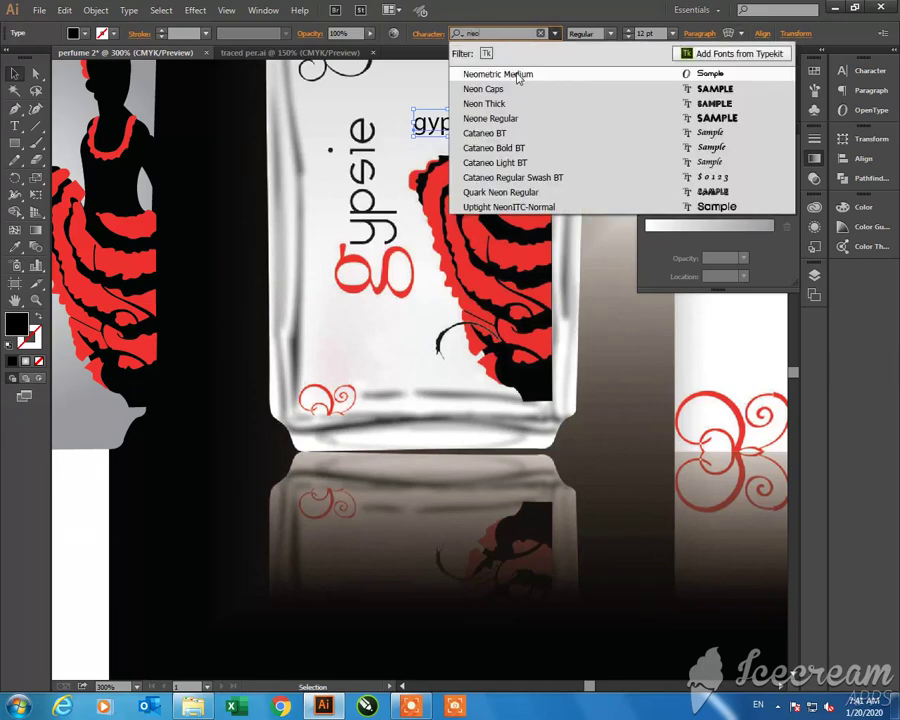
{"action": "left_click", "coordinate": [518, 78]}
Move the gypsie text onto the left bottle, rotate it vertical and enlarge it
{"action": "key", "text": "ctrl+minus"}
{"action": "key", "text": "ctrl+minus"}
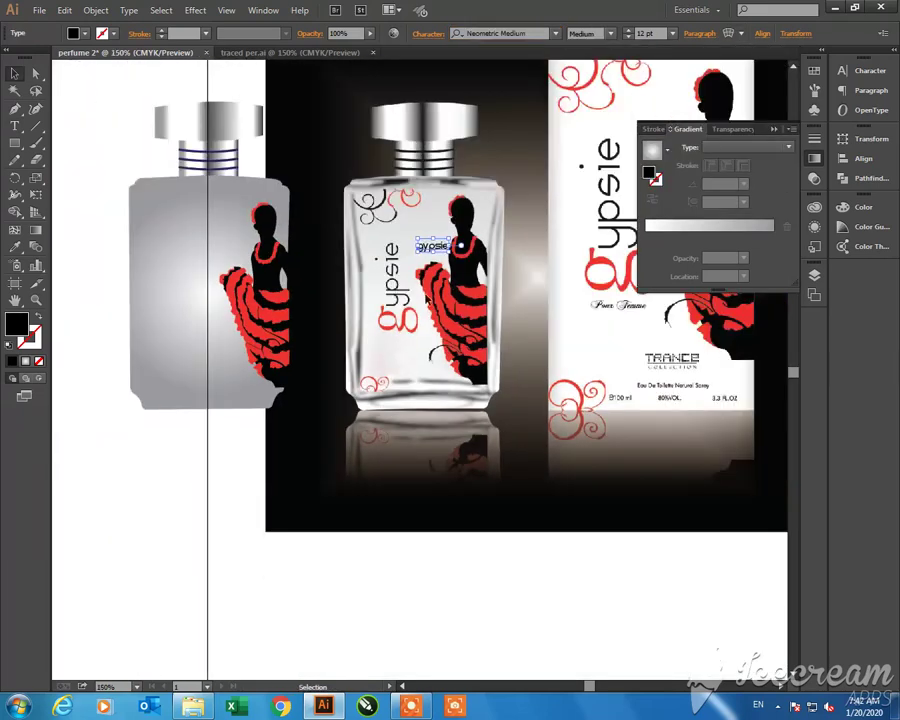
{"action": "mouse_move", "coordinate": [503, 267]}
{"action": "left_mouse_down"}
{"action": "mouse_move", "coordinate": [265, 288]}
{"action": "mouse_move", "coordinate": [240, 275]}
{"action": "left_mouse_up"}
{"action": "left_click", "coordinate": [246, 270], "text": "shift"}
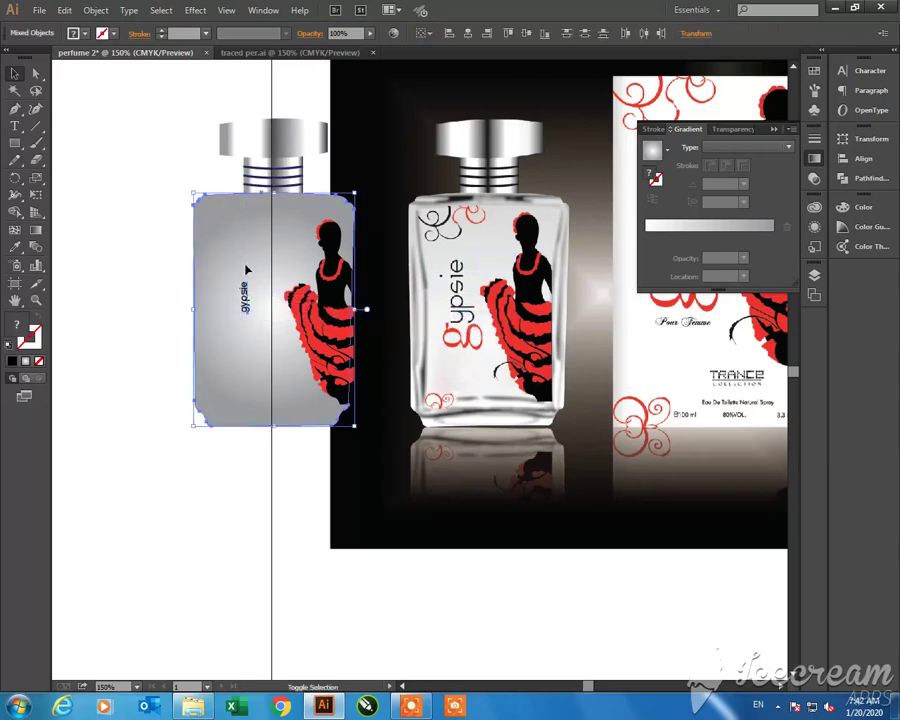
{"action": "left_click", "coordinate": [149, 262]}
{"action": "left_click", "coordinate": [245, 290]}
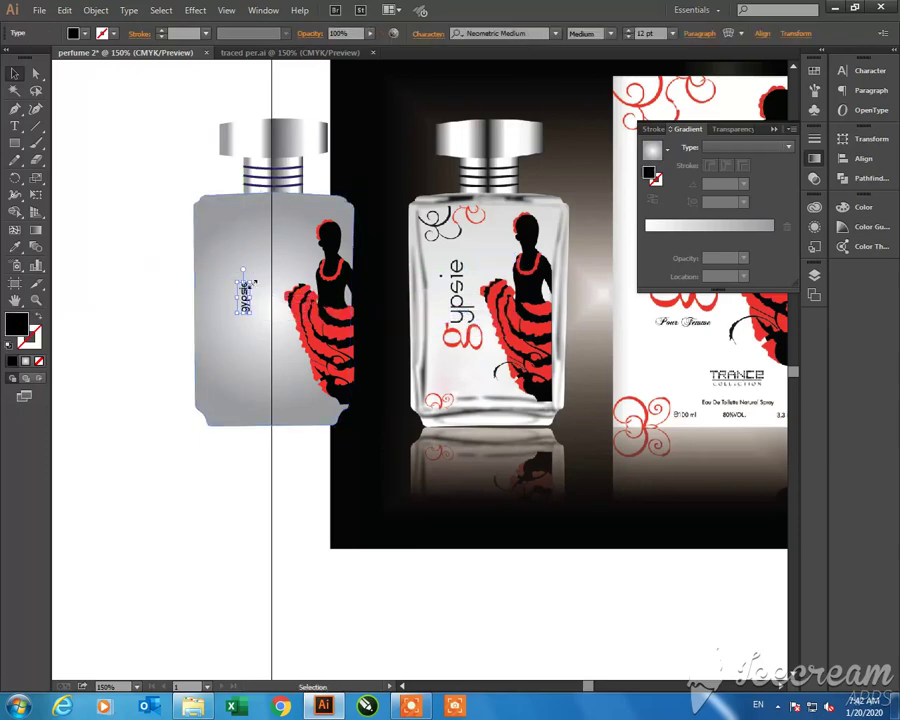
{"action": "mouse_move", "coordinate": [250, 283]}
{"action": "left_mouse_down"}
{"action": "mouse_move", "coordinate": [262, 240]}
{"action": "mouse_move", "coordinate": [236, 272]}
{"action": "left_mouse_up"}
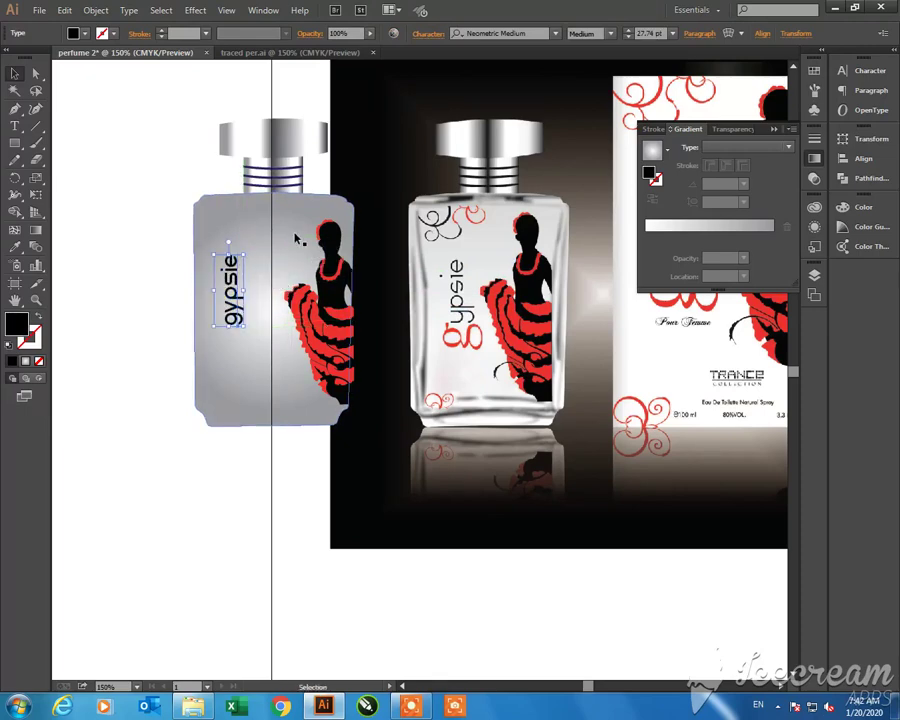
Lighten the bottle gradient's grey stop from 47% to 23% black
{"action": "left_click", "coordinate": [276, 250]}
{"action": "double_click", "coordinate": [775, 240]}
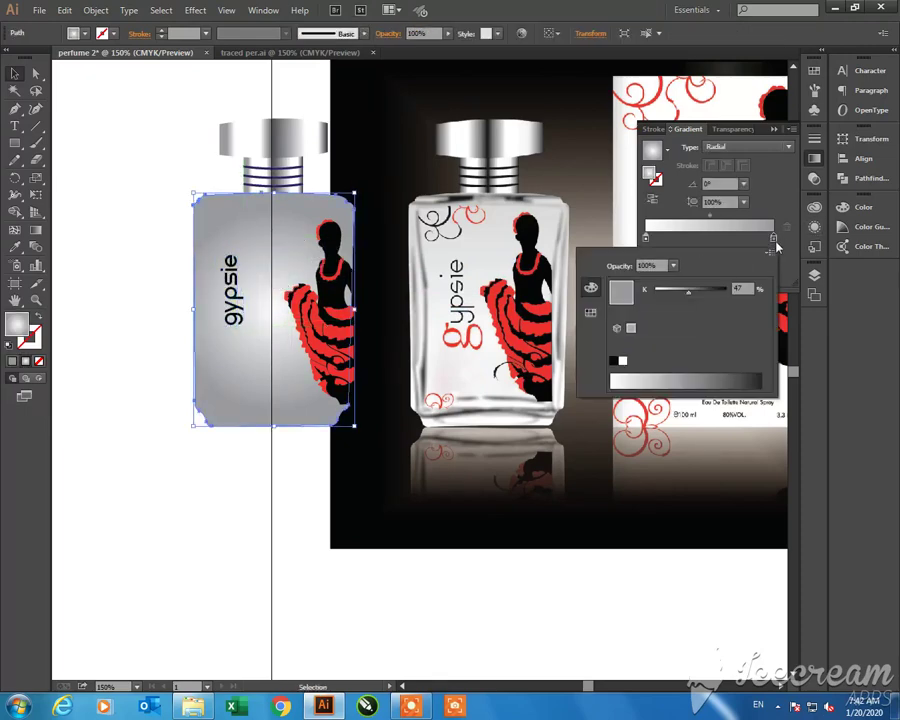
{"action": "left_click_drag", "start_coordinate": [688, 292], "coordinate": [670, 291]}
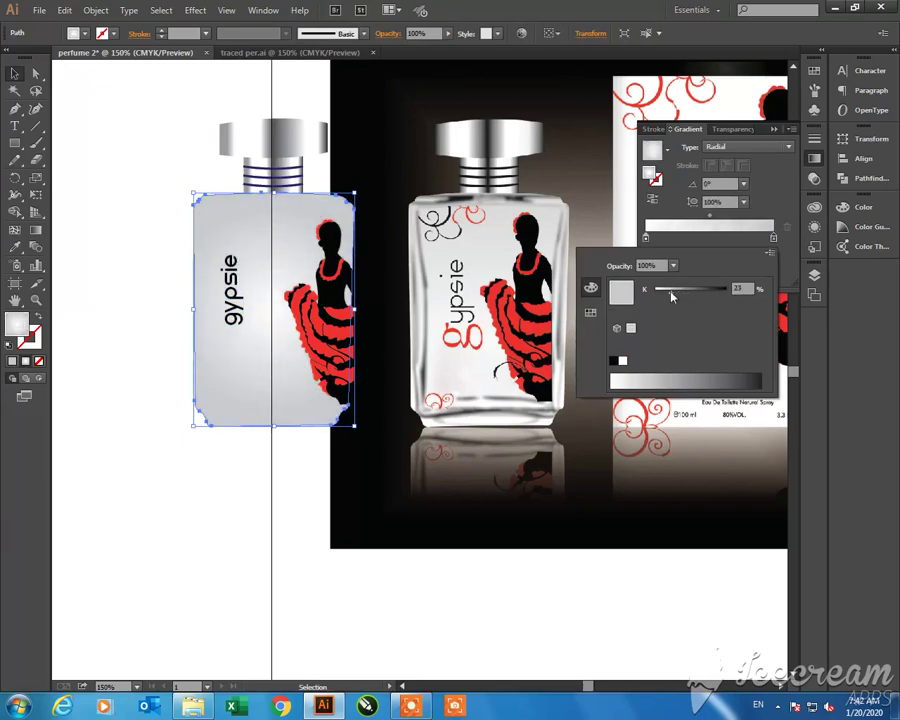
{"action": "left_click", "coordinate": [174, 269]}
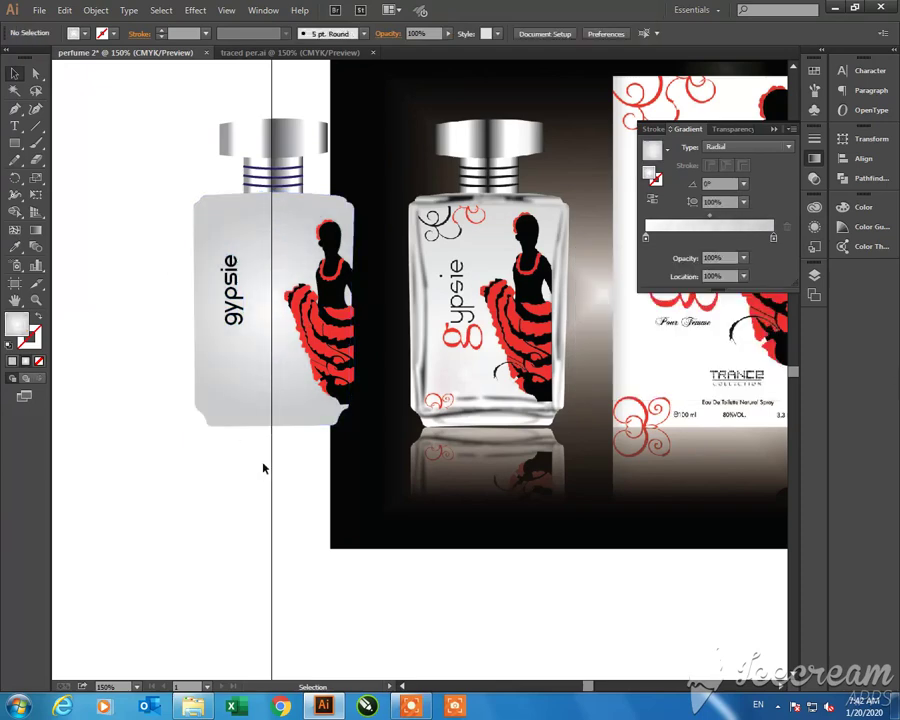
{"action": "left_click_drag", "start_coordinate": [301, 462], "coordinate": [279, 460]}
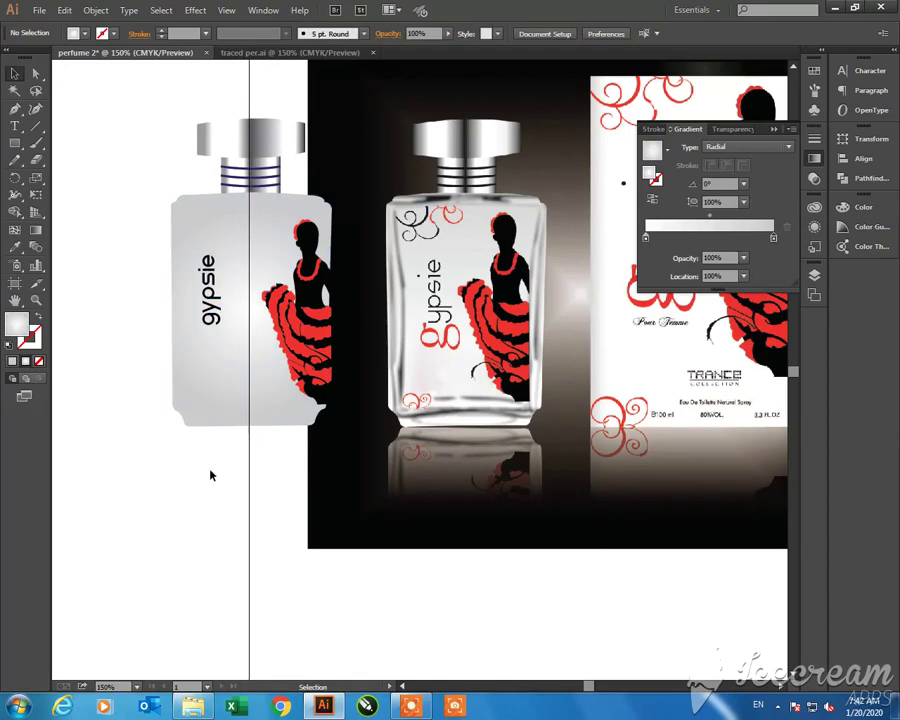
{"action": "key", "text": "t"}
{"action": "type", "text": "9"}
{"action": "key", "text": "Escape"}
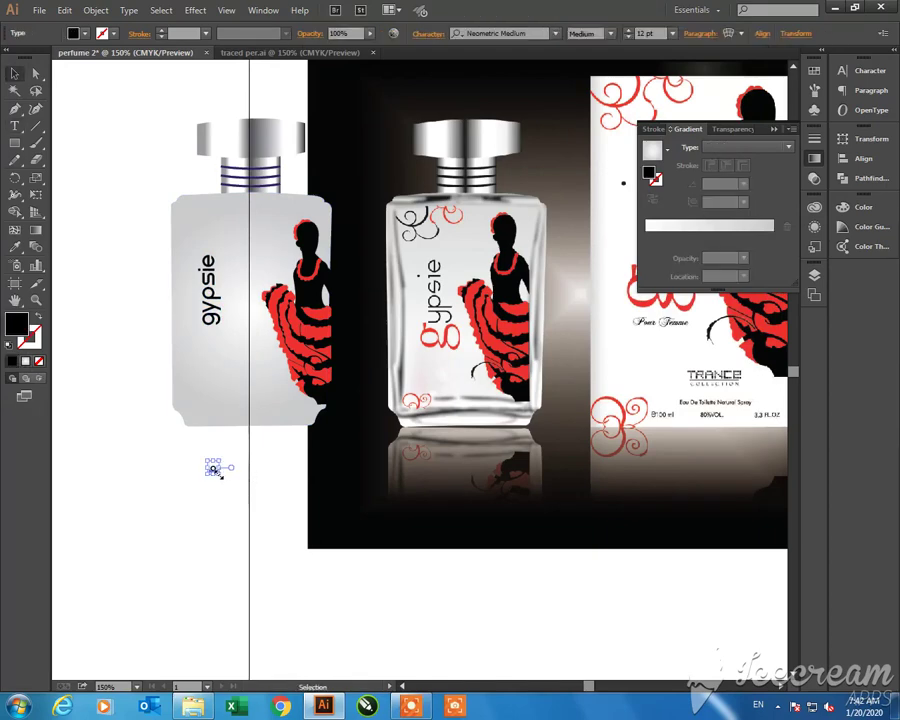
{"action": "left_click_drag", "start_coordinate": [220, 474], "coordinate": [280, 567]}
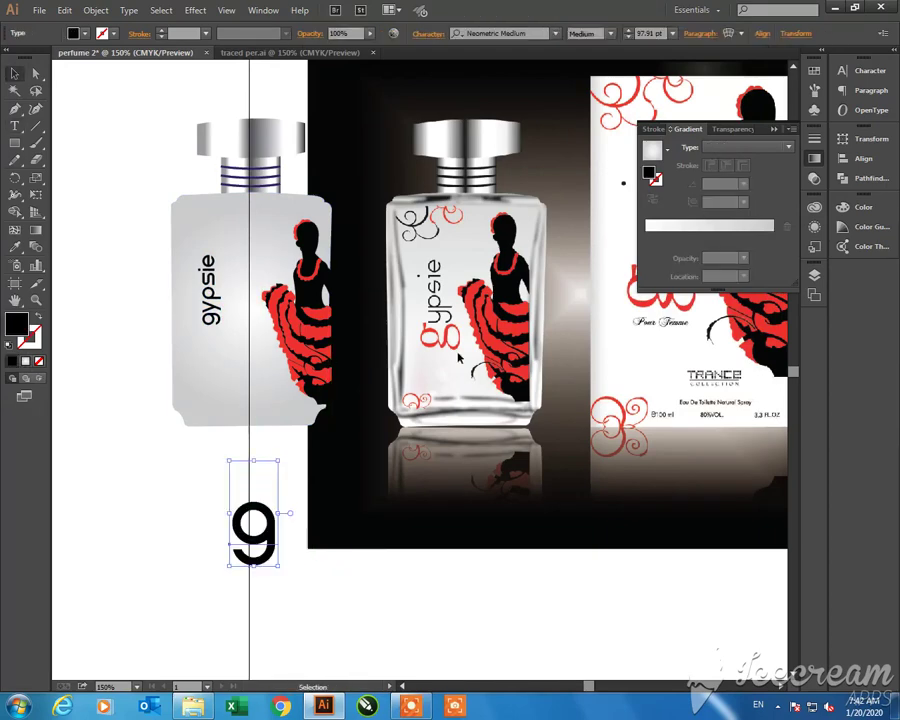
{"action": "left_click", "coordinate": [516, 33]}
{"action": "type", "text": "j"}
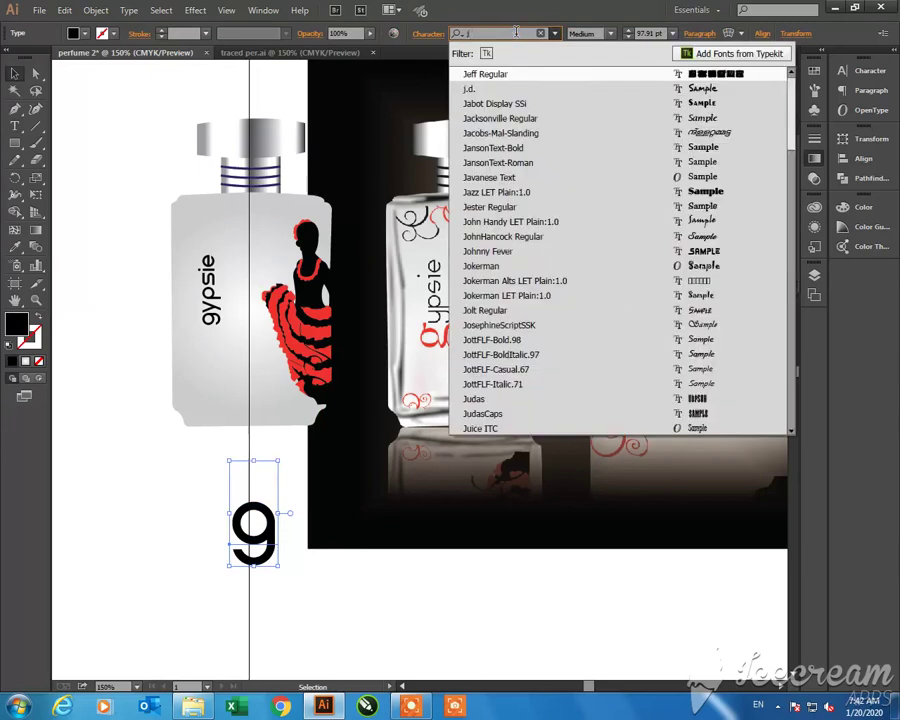
{"action": "key", "text": "BackSpace"}
{"action": "type", "text": "kapi"}
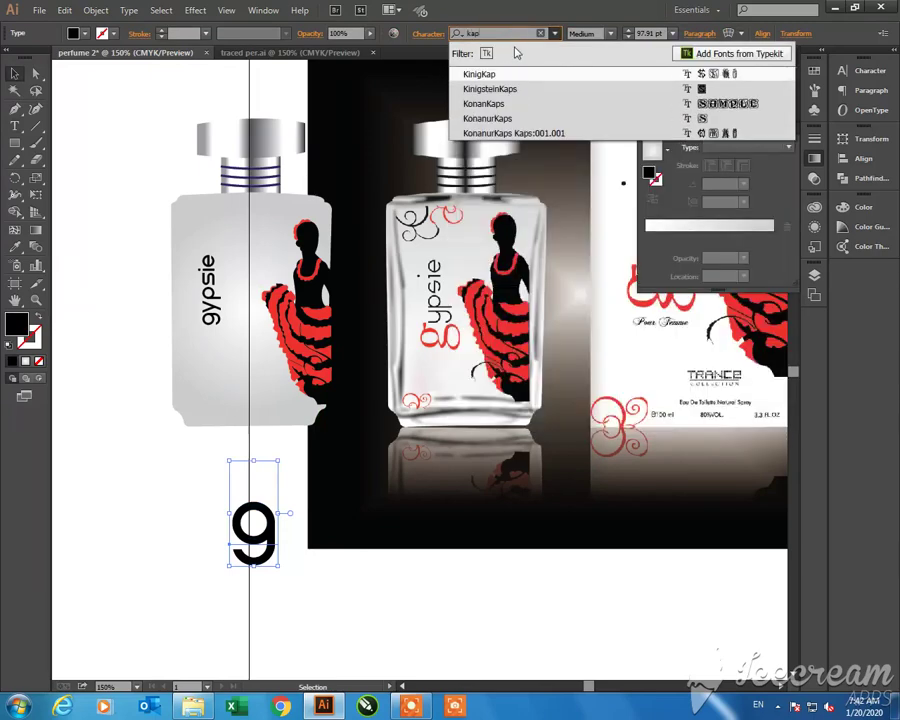
{"action": "key", "text": "Escape"}
{"action": "key", "text": "ctrl+shift+a"}
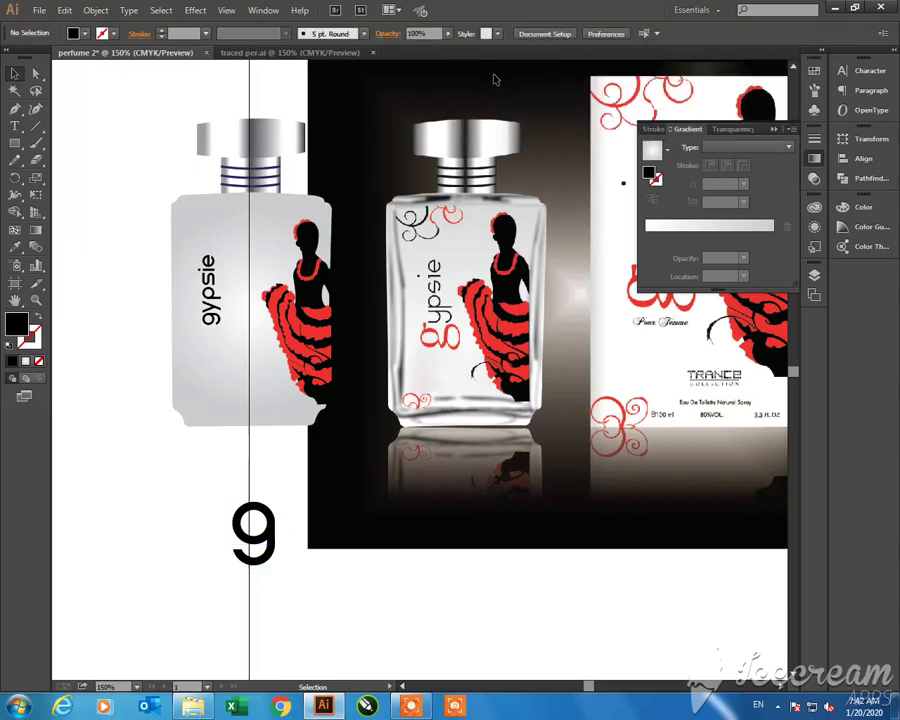
{"action": "left_click", "coordinate": [259, 553]}
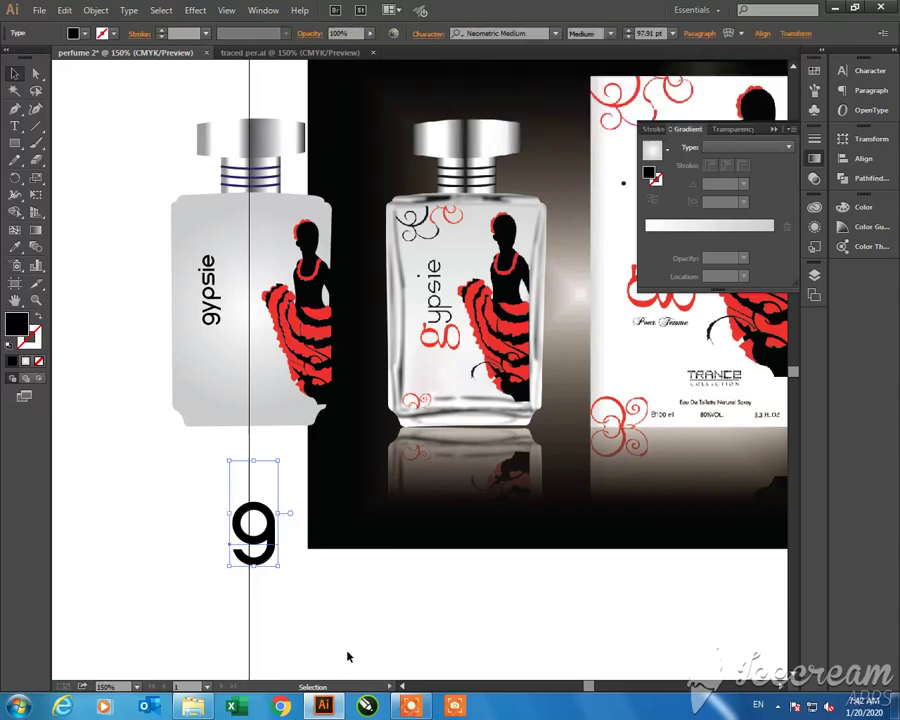
{"action": "left_click", "coordinate": [348, 656]}
{"action": "left_click", "coordinate": [39, 10]}
Open the perfume.ai reference and check the font used for its lettering
{"action": "left_click", "coordinate": [63, 58]}
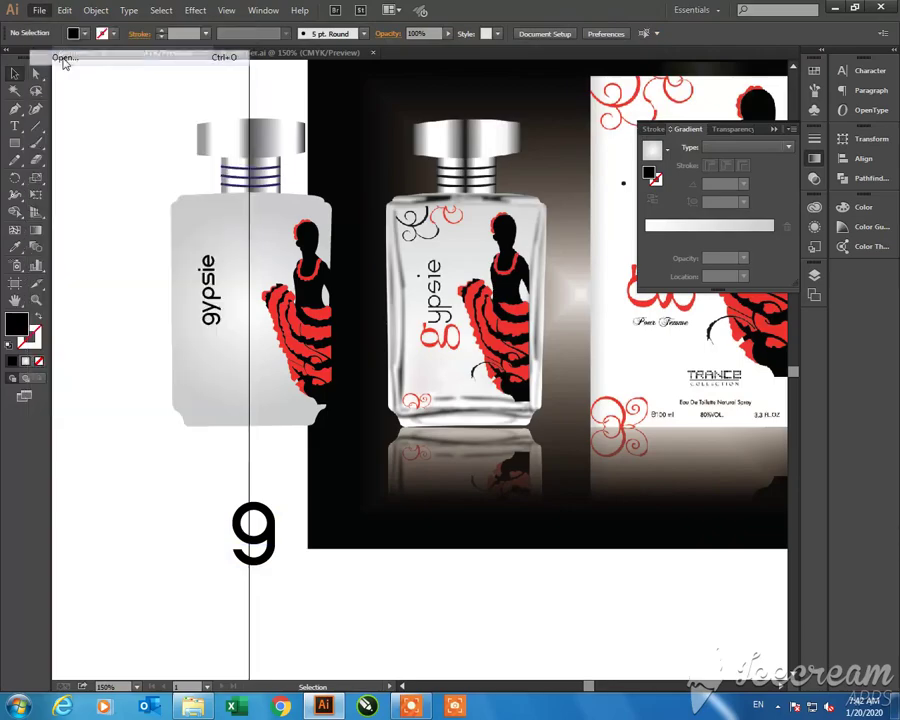
{"action": "left_click", "coordinate": [476, 497]}
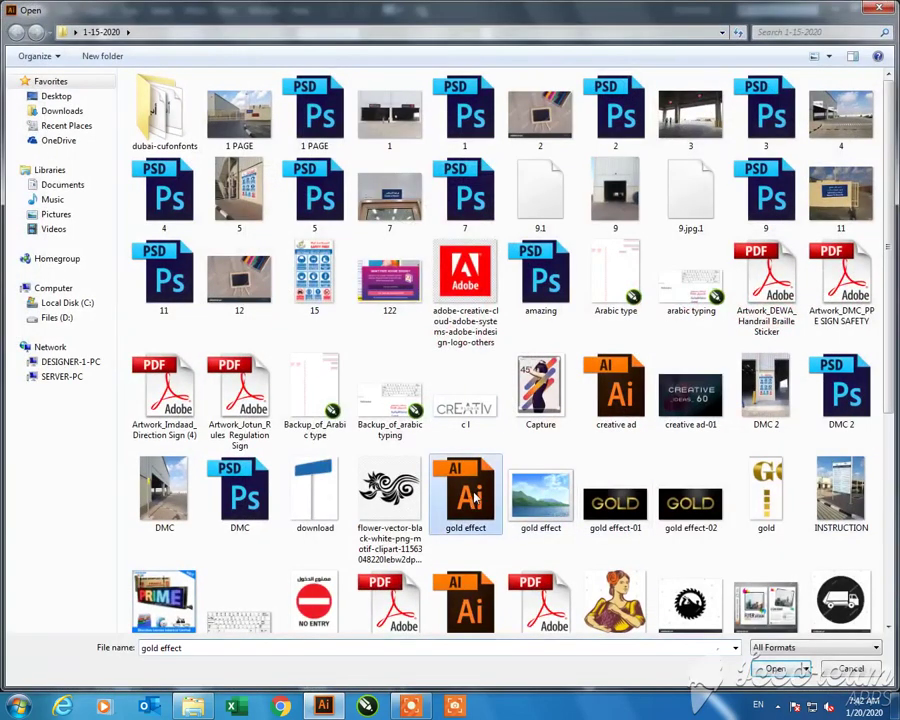
{"action": "scroll", "coordinate": [476, 497], "scroll_direction": "down", "scroll_amount": 3}
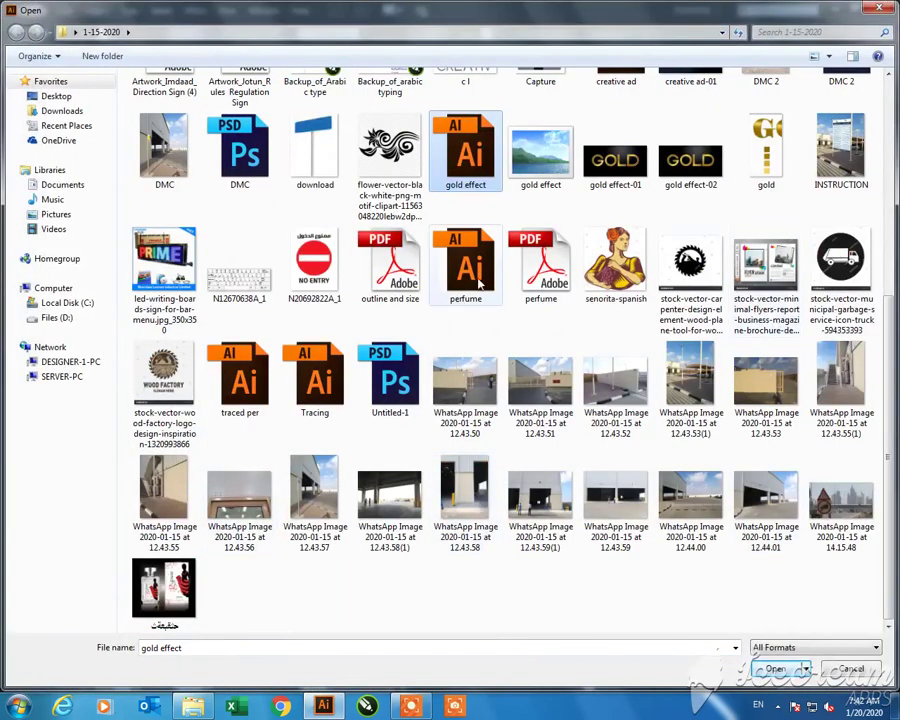
{"action": "double_click", "coordinate": [465, 262]}
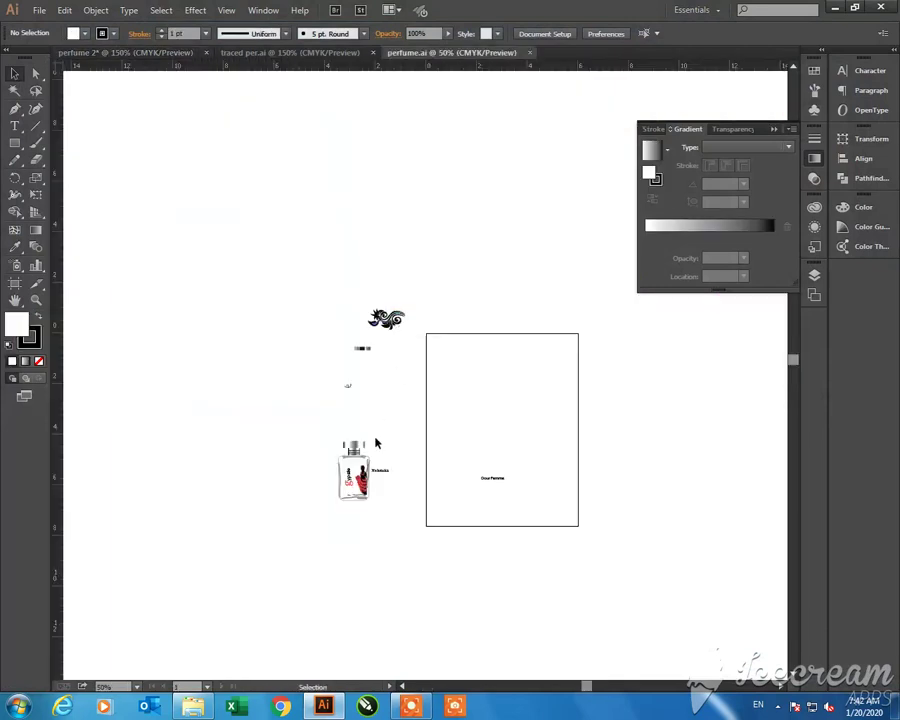
{"action": "left_click_drag", "start_coordinate": [348, 440], "coordinate": [412, 503]}
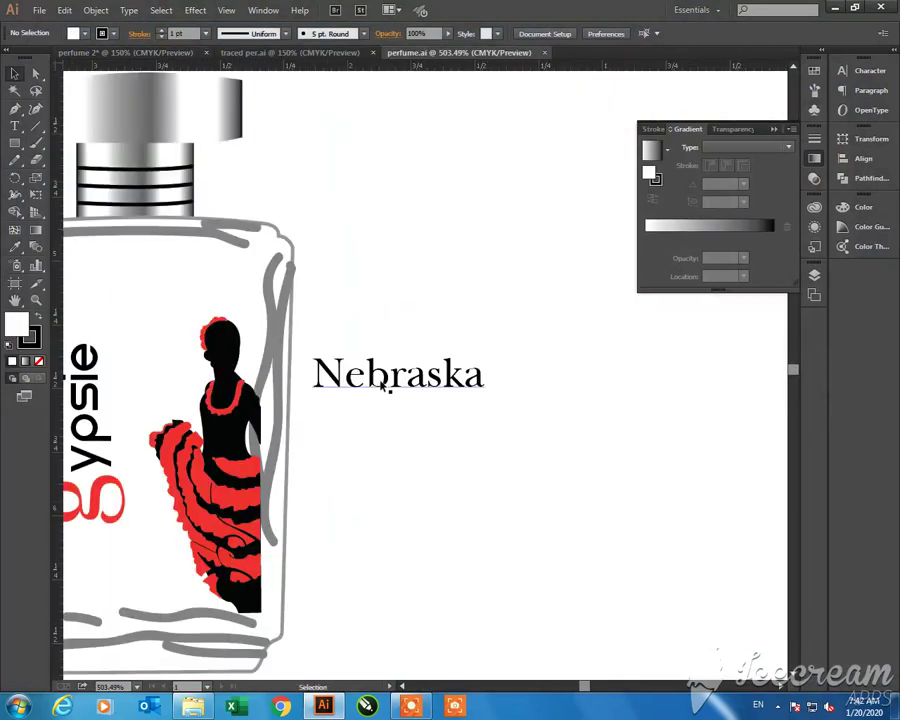
{"action": "left_click", "coordinate": [330, 372]}
{"action": "left_click", "coordinate": [438, 250]}
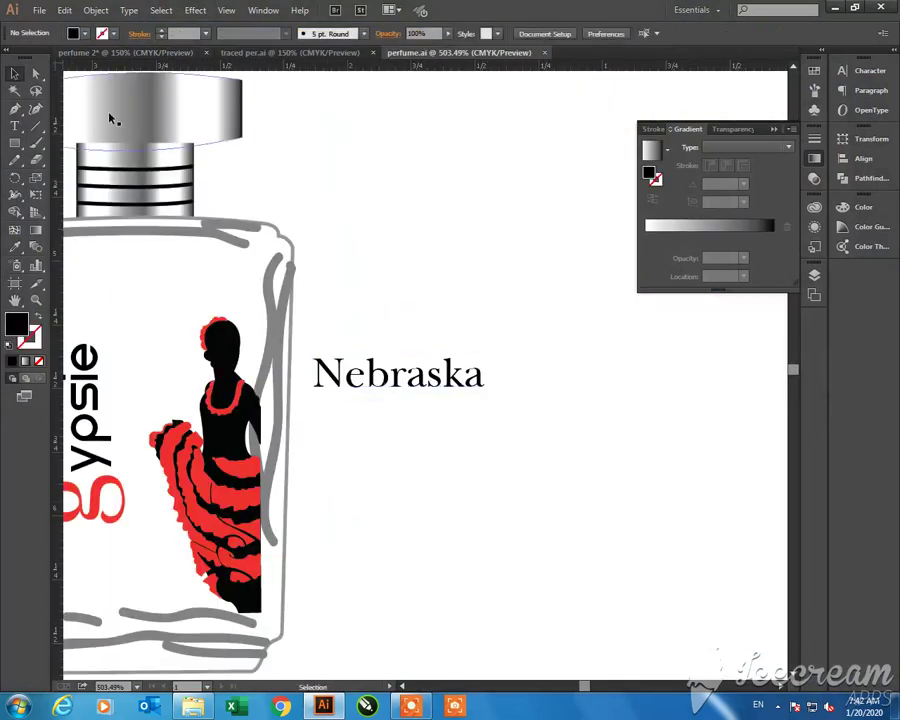
Back in perfume 2, set the g below the bottle in the Nebraska font
{"action": "left_click", "coordinate": [294, 55]}
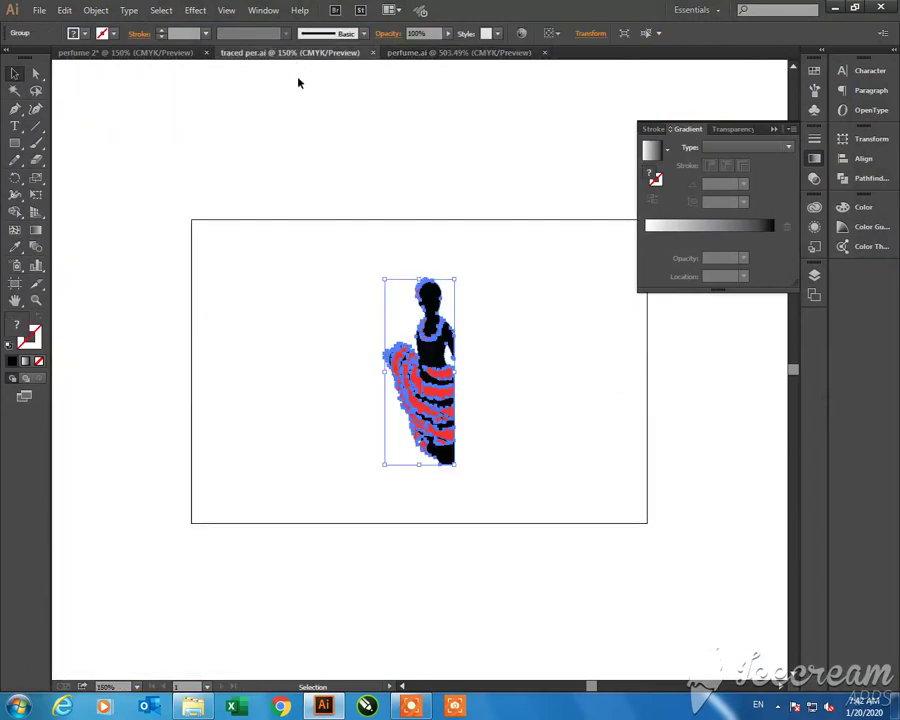
{"action": "left_click", "coordinate": [557, 383]}
{"action": "left_click", "coordinate": [146, 53]}
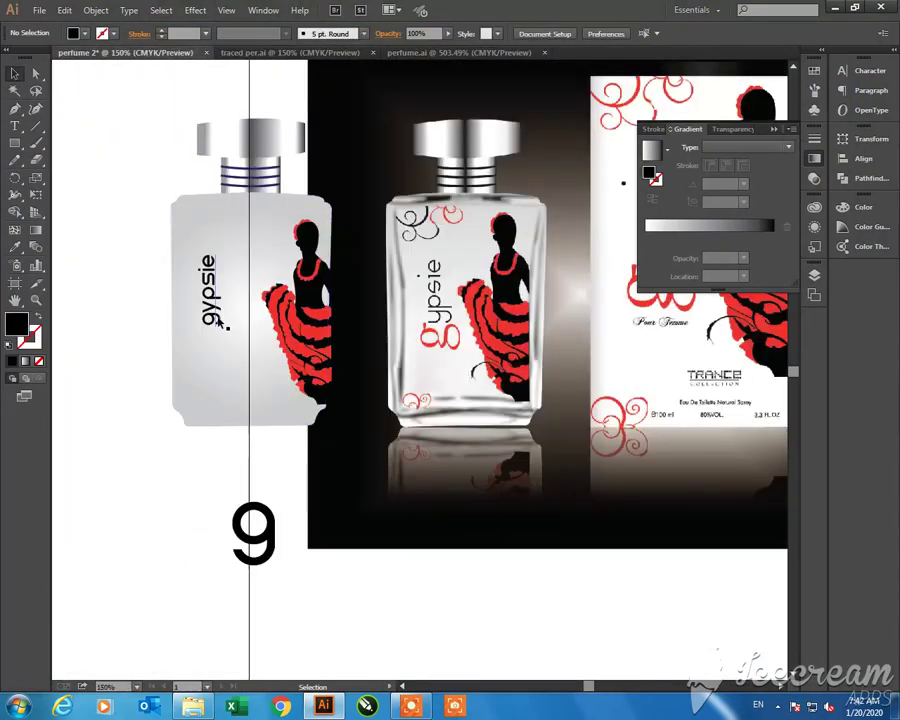
{"action": "left_click", "coordinate": [253, 530]}
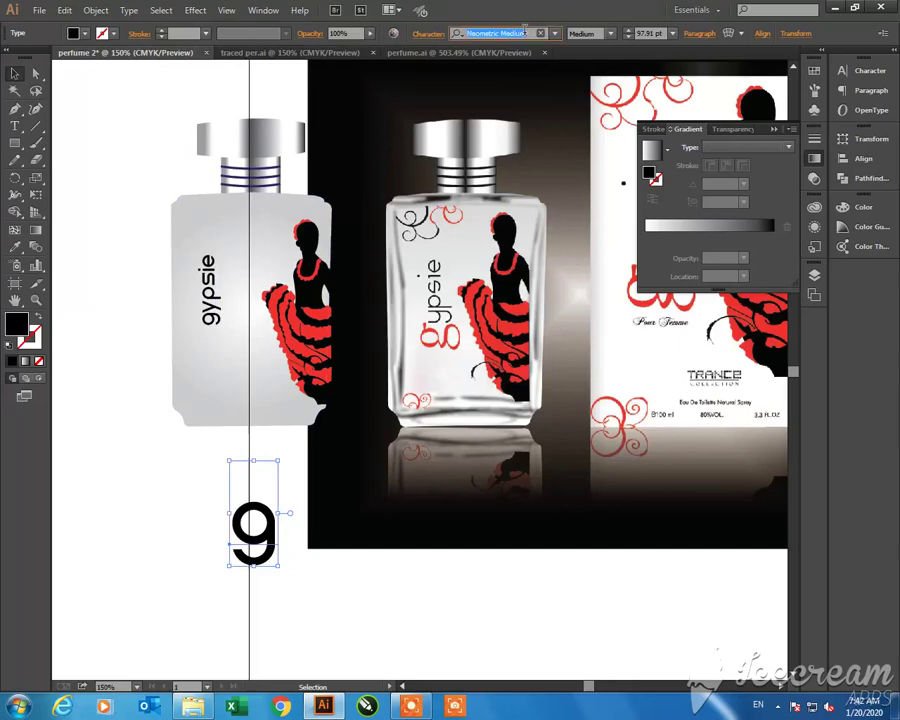
{"action": "left_click", "coordinate": [524, 33]}
{"action": "type", "text": "neb"}
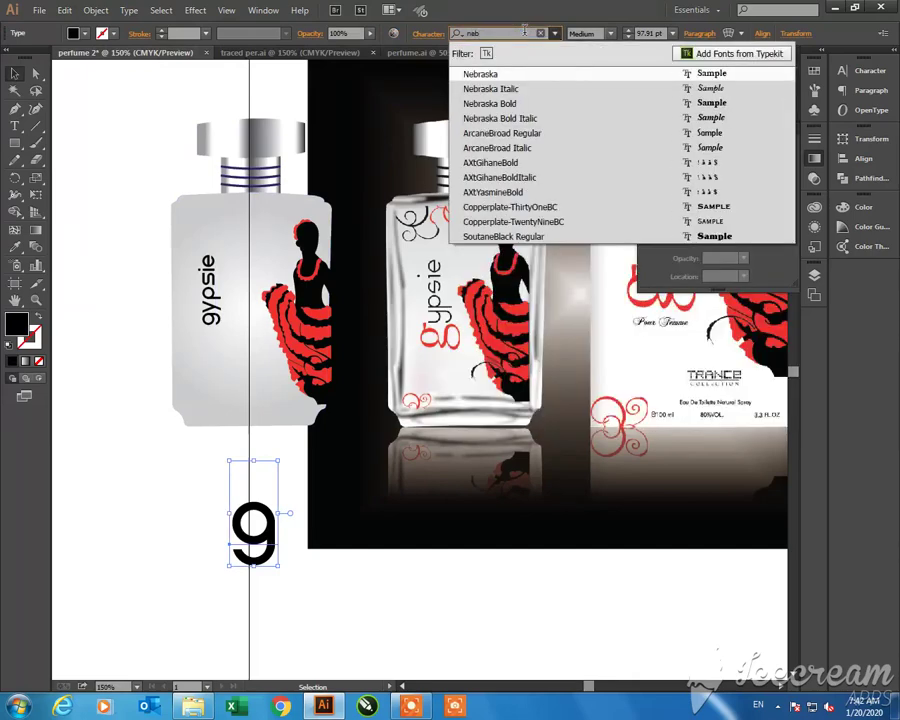
{"action": "left_click", "coordinate": [522, 76]}
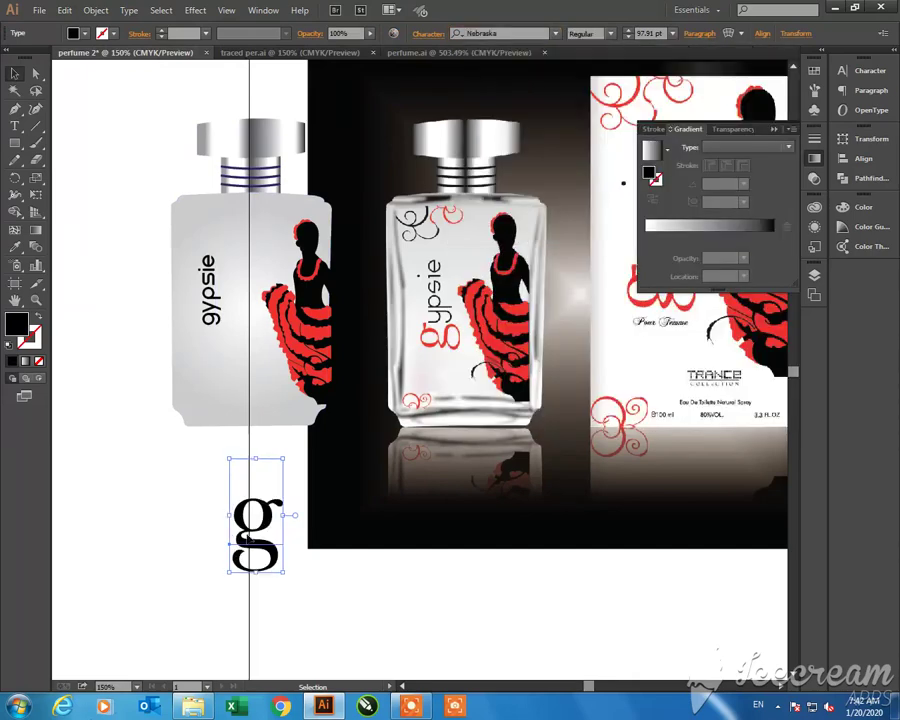
Rotate the g 90°, move it beside gypsie and shrink it to fit
{"action": "left_click_drag", "start_coordinate": [287, 455], "coordinate": [160, 446]}
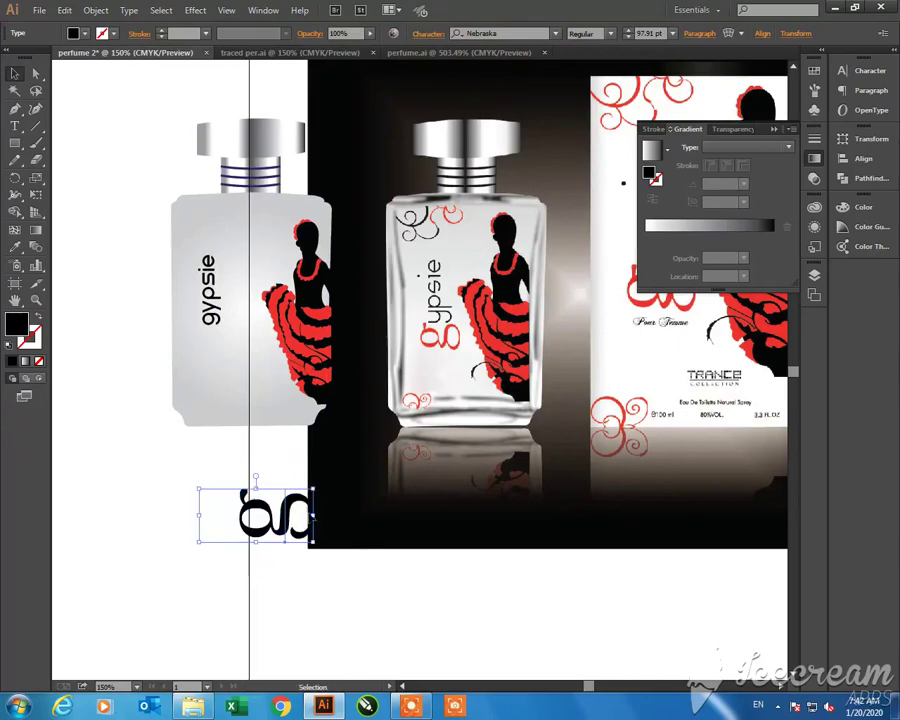
{"action": "mouse_move", "coordinate": [312, 538]}
{"action": "left_mouse_down"}
{"action": "mouse_move", "coordinate": [264, 368]}
{"action": "mouse_move", "coordinate": [244, 368]}
{"action": "left_mouse_up"}
{"action": "left_click", "coordinate": [244, 368], "text": "ctrl"}
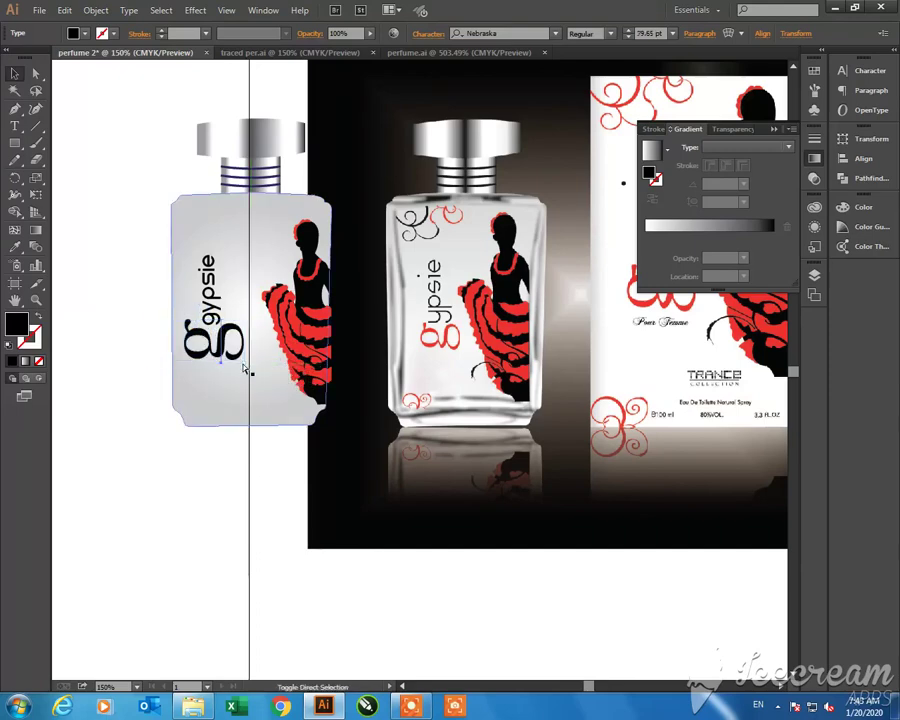
Colour the g with the dancer's dress red using the Eyedropper
{"action": "left_click", "coordinate": [240, 444]}
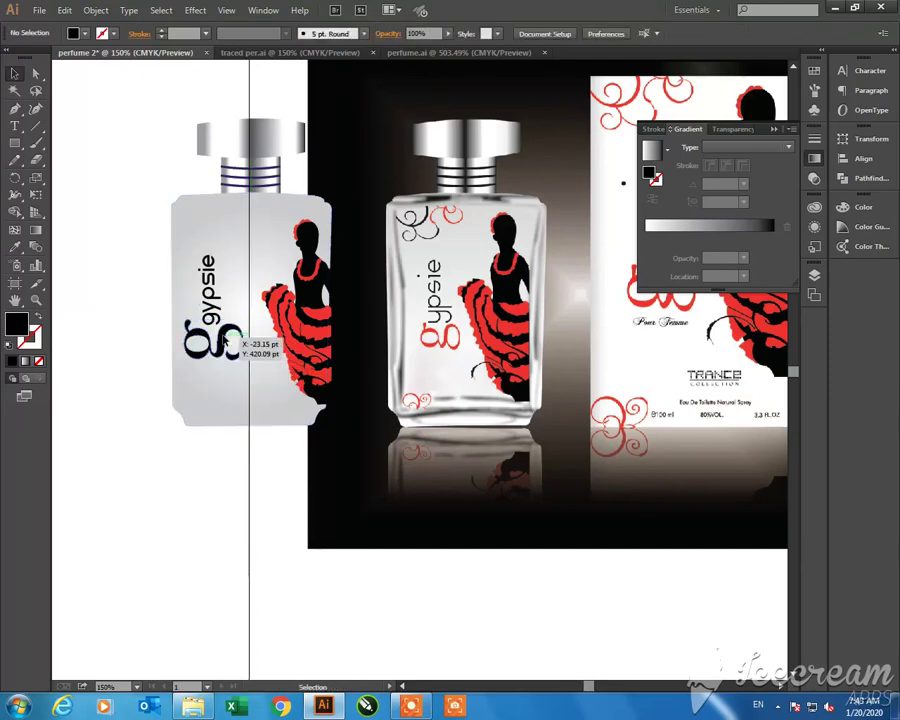
{"action": "left_click", "coordinate": [225, 345]}
{"action": "key", "text": "i"}
{"action": "left_click", "coordinate": [475, 288]}
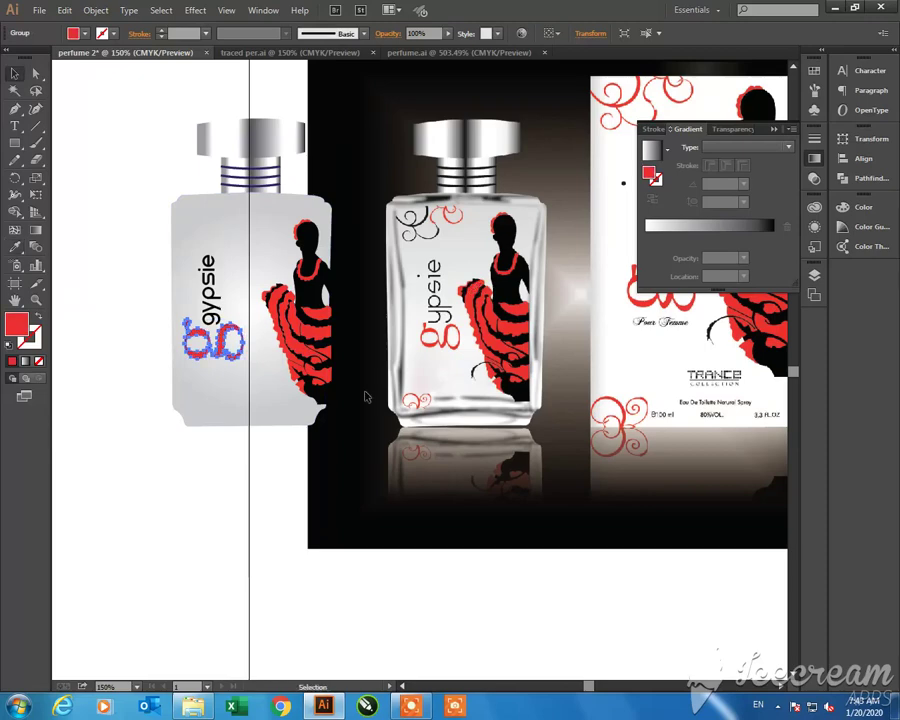
{"action": "key", "text": "v"}
{"action": "left_click", "coordinate": [276, 458]}
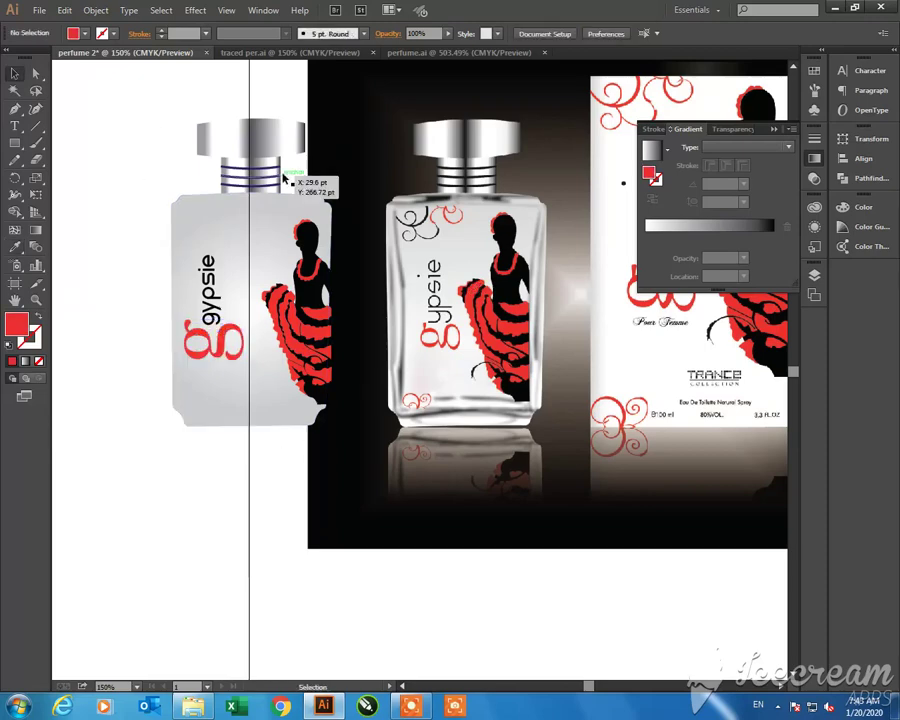
{"action": "left_click_drag", "start_coordinate": [561, 344], "coordinate": [461, 397]}
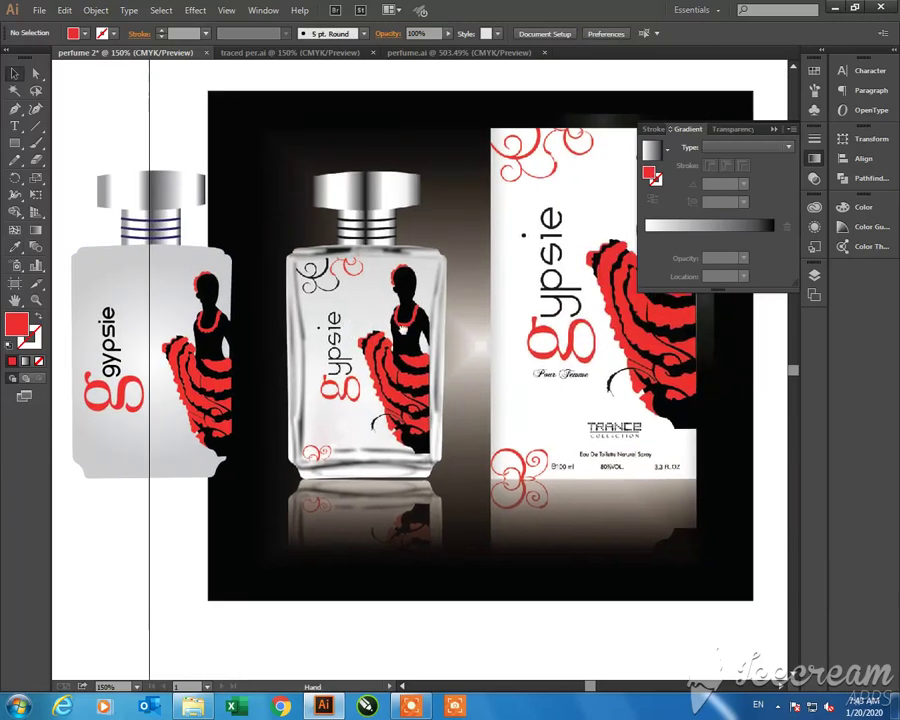
Place the flower vector file at the canvas's top-left
{"action": "key", "text": "shift+ctrl+p"}
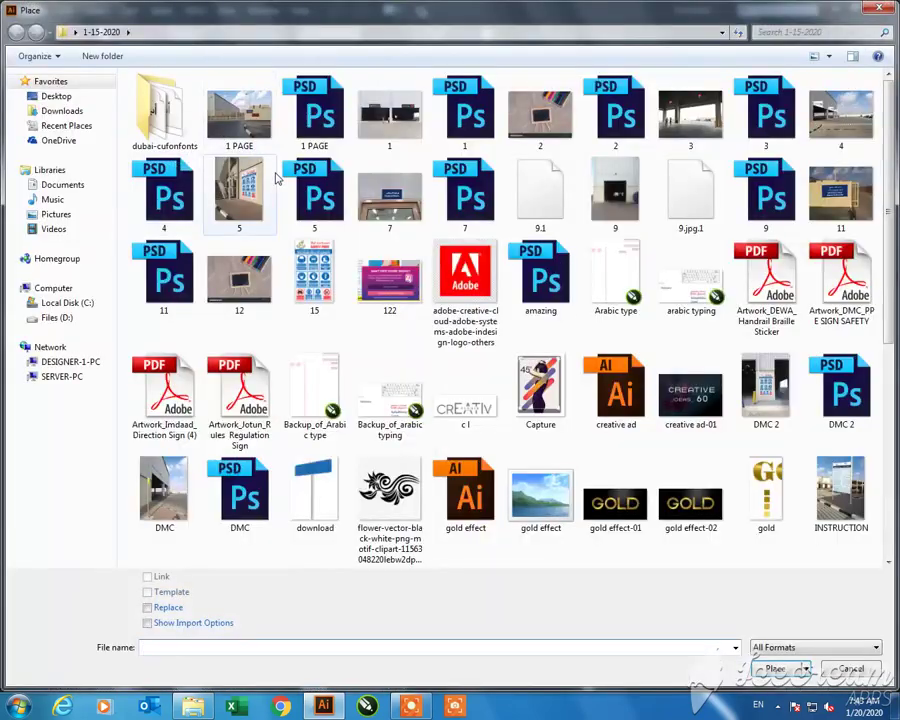
{"action": "key", "text": "Escape"}
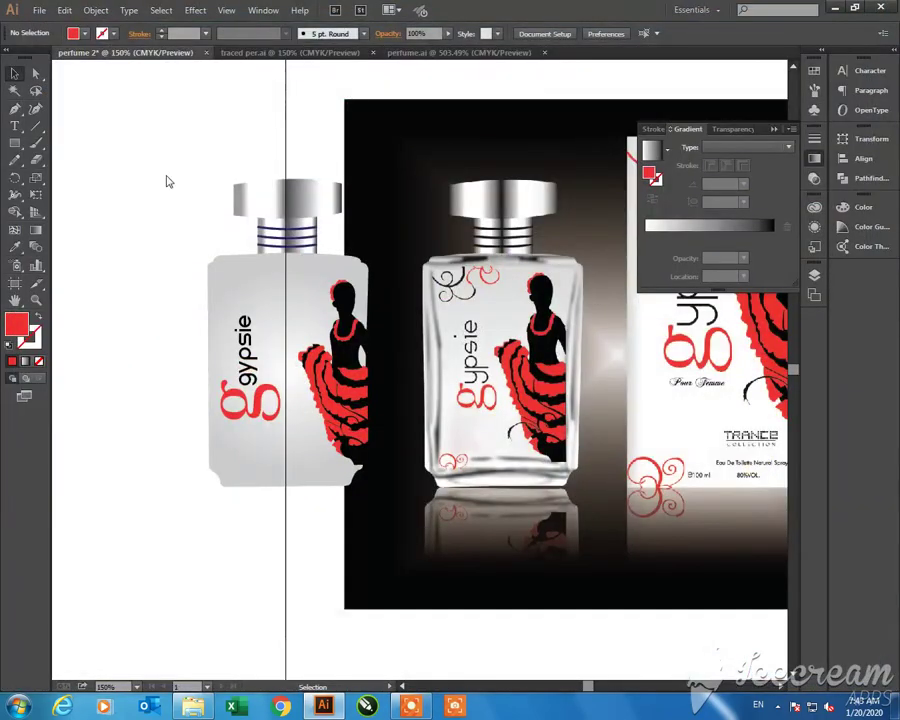
{"action": "key", "text": "shift+ctrl+p"}
{"action": "double_click", "coordinate": [392, 490]}
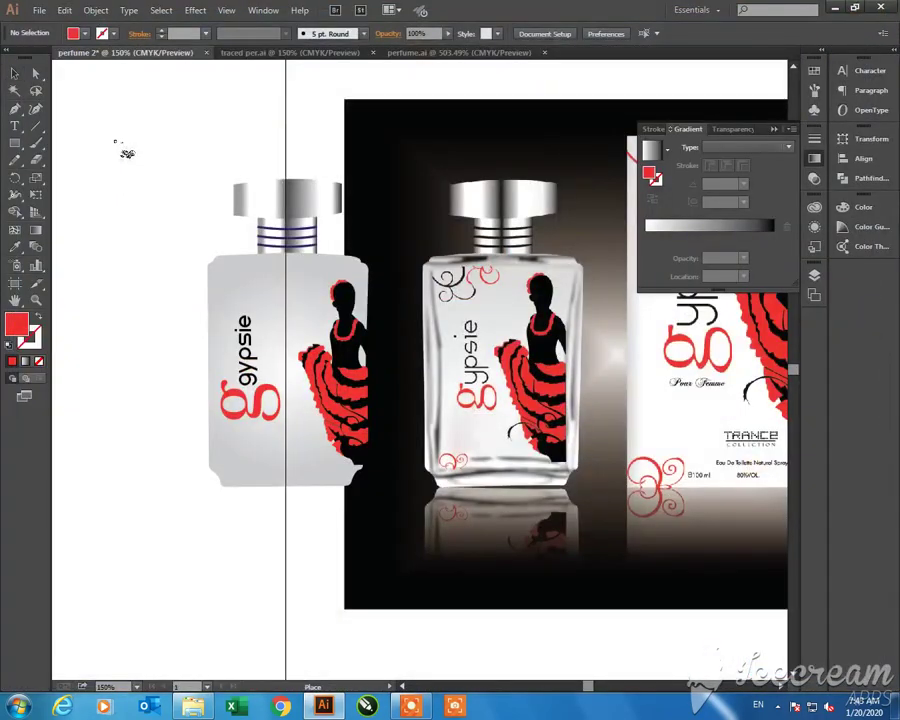
{"action": "left_click_drag", "start_coordinate": [114, 134], "coordinate": [193, 213]}
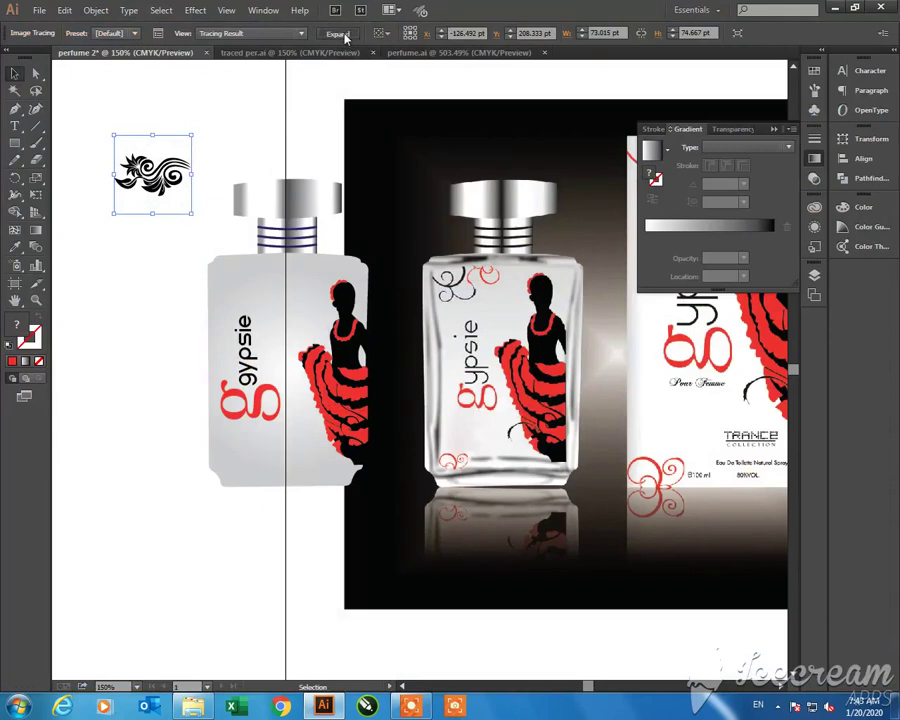
Expand the flower's image trace into paths and ungroup them
{"action": "left_click", "coordinate": [338, 33]}
{"action": "right_click", "coordinate": [165, 178]}
{"action": "left_click", "coordinate": [204, 257]}
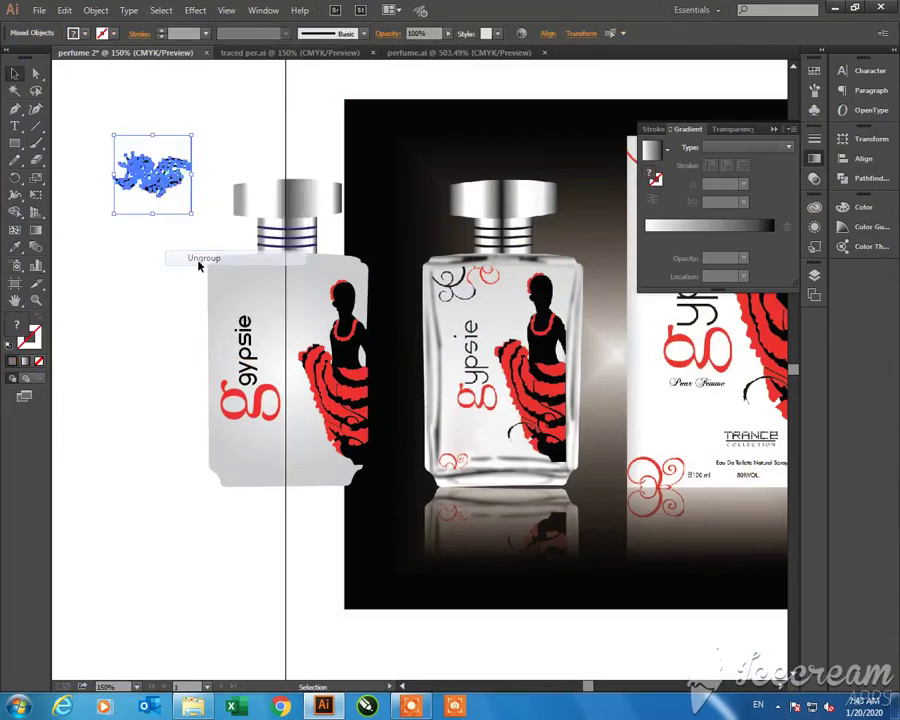
{"action": "left_click", "coordinate": [161, 237]}
{"action": "key", "text": "y"}
{"action": "left_click", "coordinate": [160, 186]}
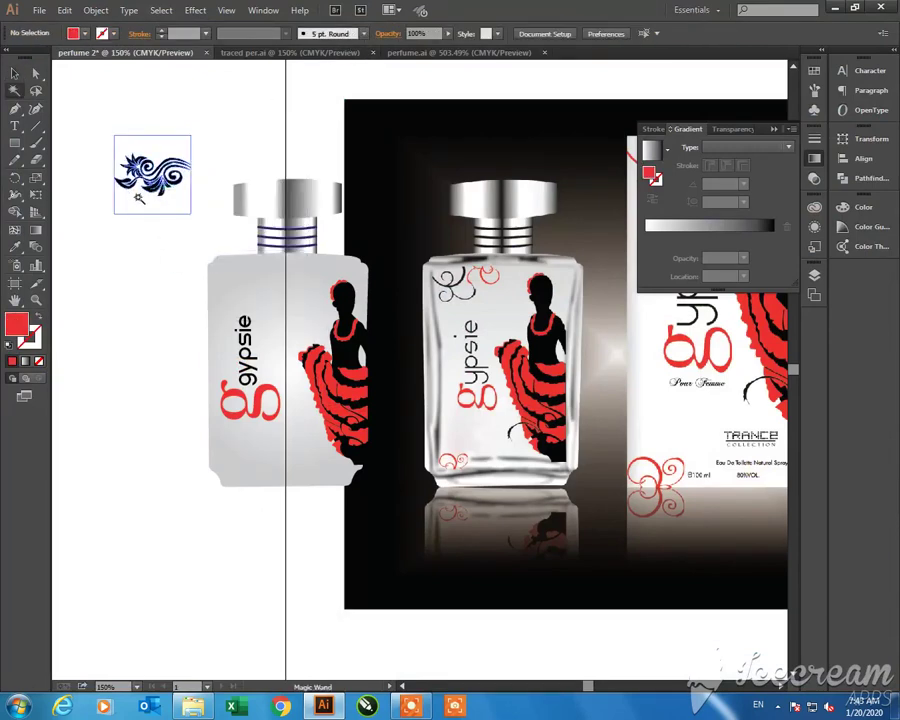
{"action": "left_click", "coordinate": [171, 211]}
{"action": "left_click", "coordinate": [125, 154]}
{"action": "key", "text": "v"}
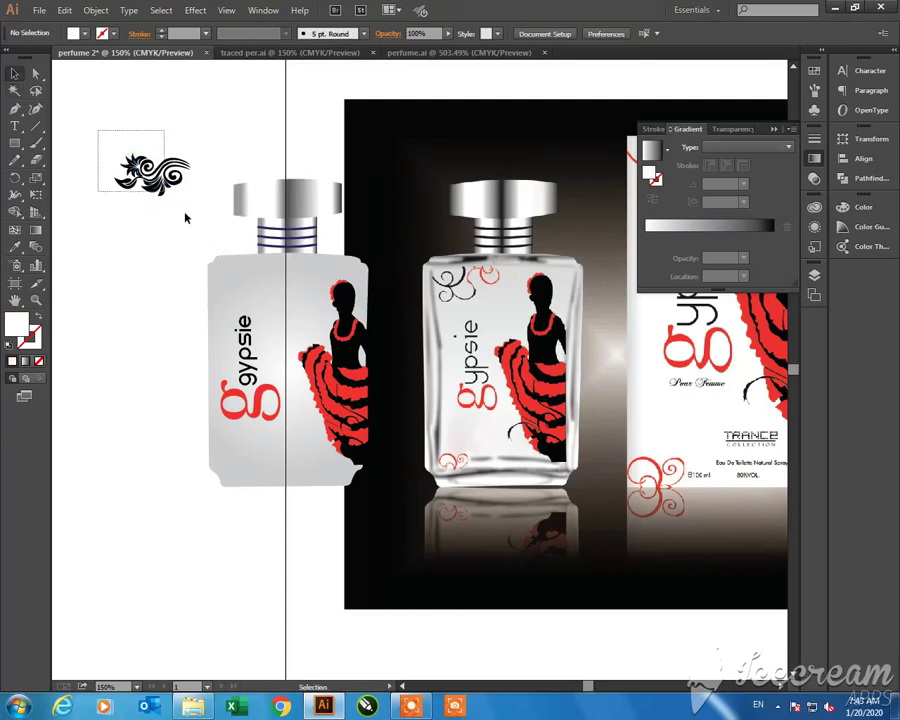
{"action": "left_click", "coordinate": [203, 229]}
Select the whole swirl flower and move it onto the bottle's shoulder
{"action": "key", "text": "z"}
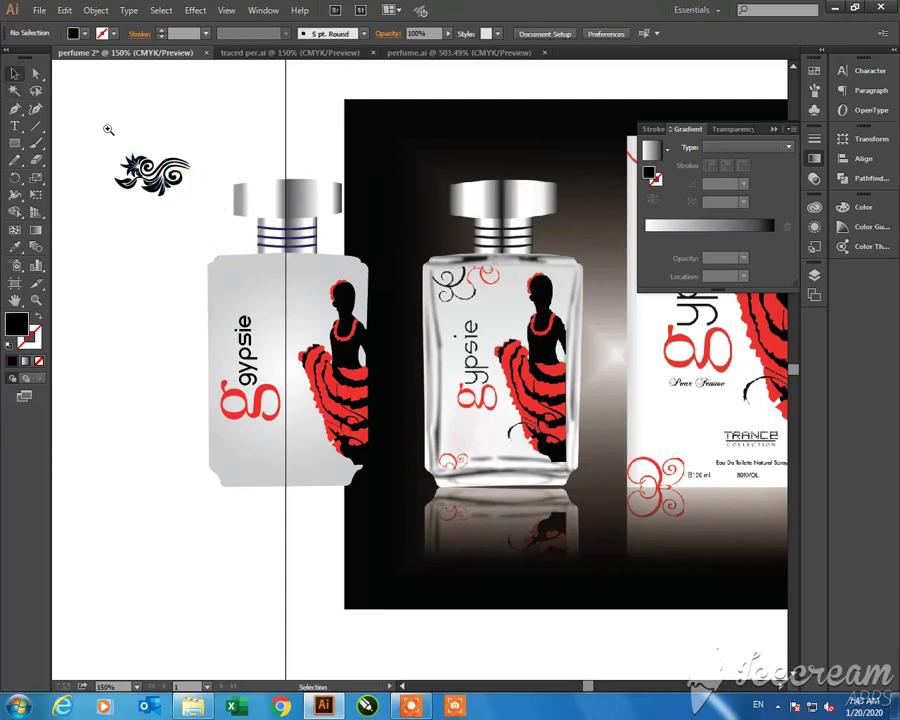
{"action": "left_click_drag", "start_coordinate": [108, 130], "coordinate": [440, 375]}
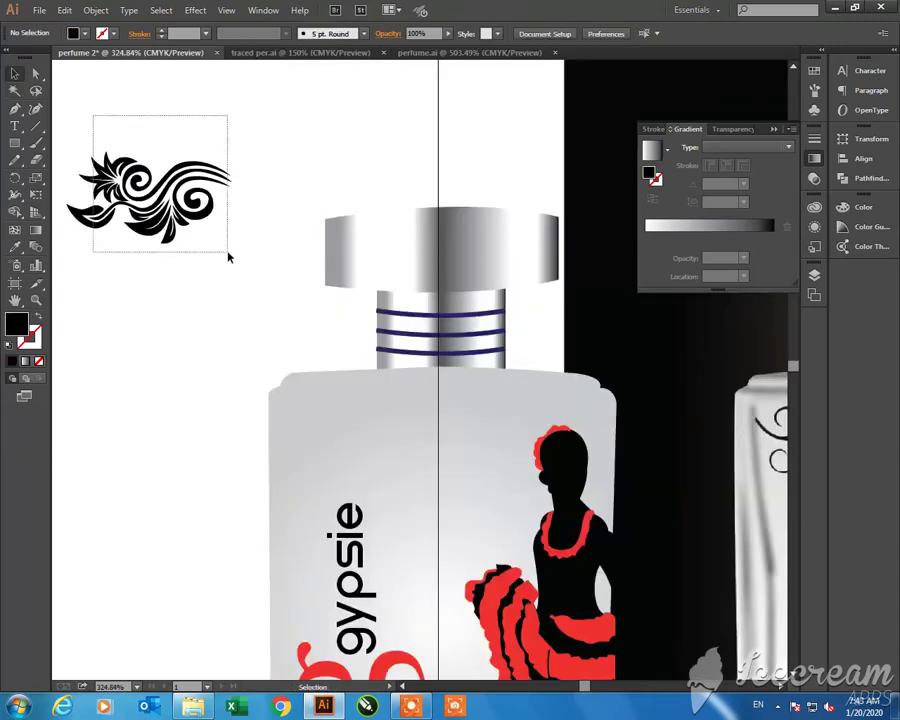
{"action": "left_click_drag", "start_coordinate": [94, 114], "coordinate": [229, 253]}
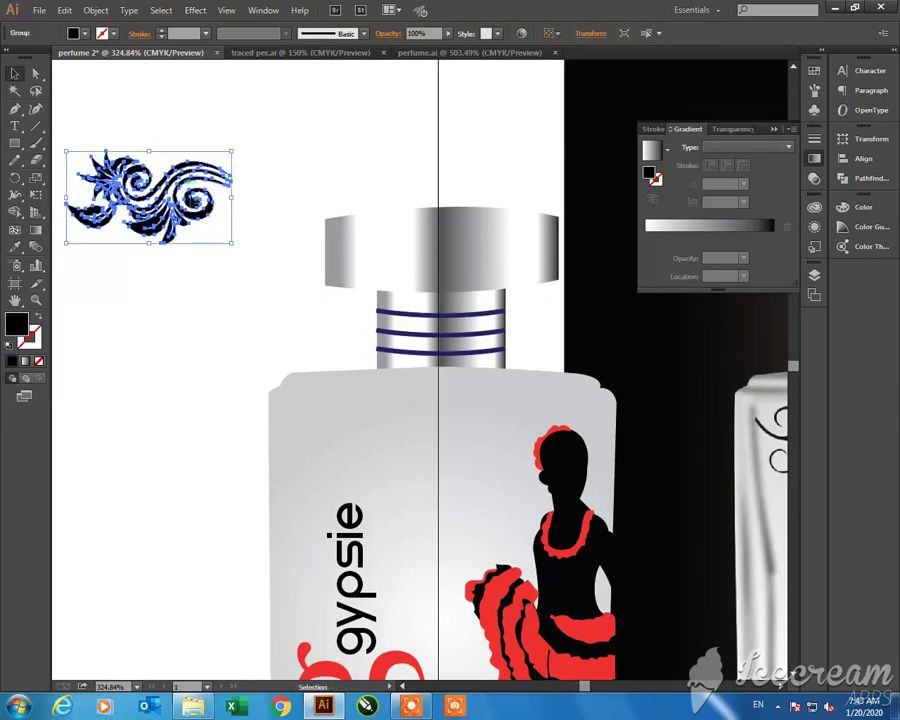
{"action": "left_click_drag", "start_coordinate": [185, 194], "coordinate": [402, 418]}
Put a swirl copy at the bottle's lower edge and flip it the other way
{"action": "key", "text": "ctrl+minus"}
{"action": "key", "text": "ctrl+minus"}
{"action": "left_click", "coordinate": [286, 304]}
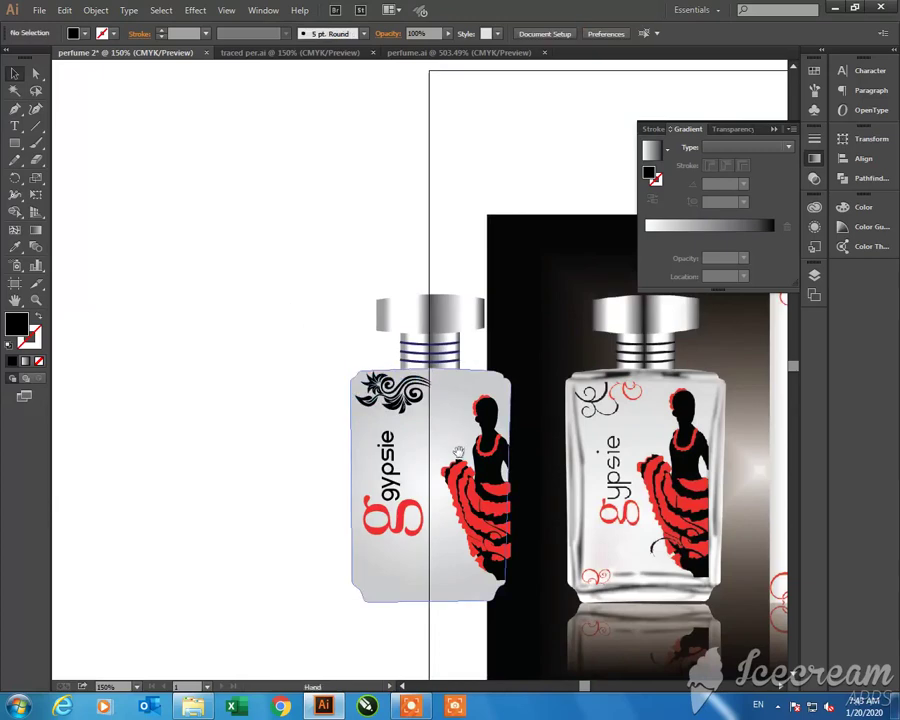
{"action": "left_click_drag", "start_coordinate": [457, 453], "coordinate": [388, 363]}
{"action": "mouse_move", "coordinate": [312, 298]}
{"action": "left_mouse_down"}
{"action": "mouse_move", "coordinate": [325, 306]}
{"action": "mouse_move", "coordinate": [287, 503]}
{"action": "left_mouse_up"}
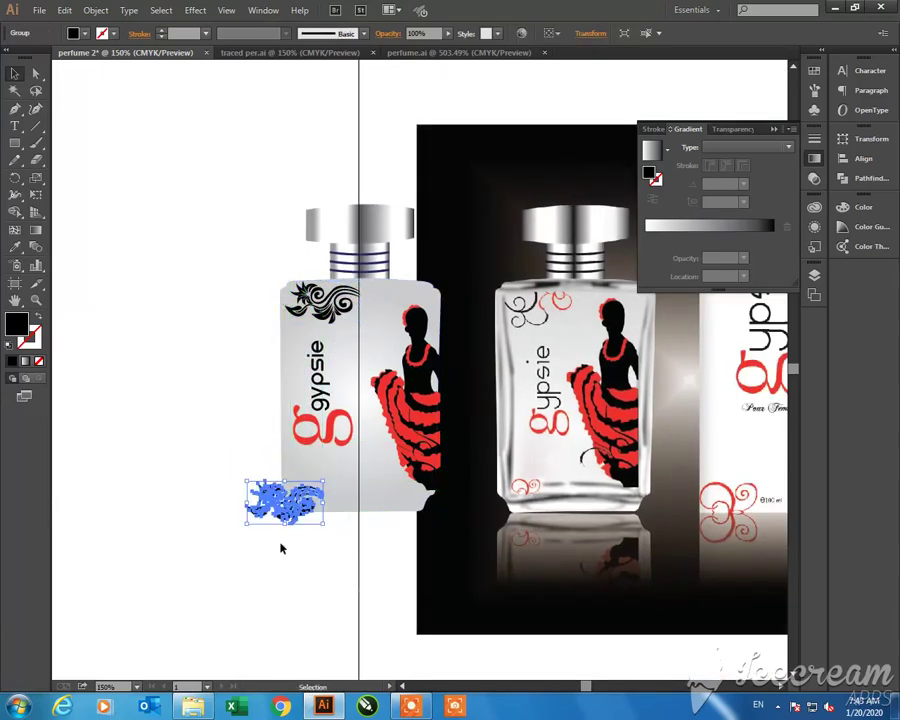
{"action": "left_click_drag", "start_coordinate": [326, 516], "coordinate": [336, 520]}
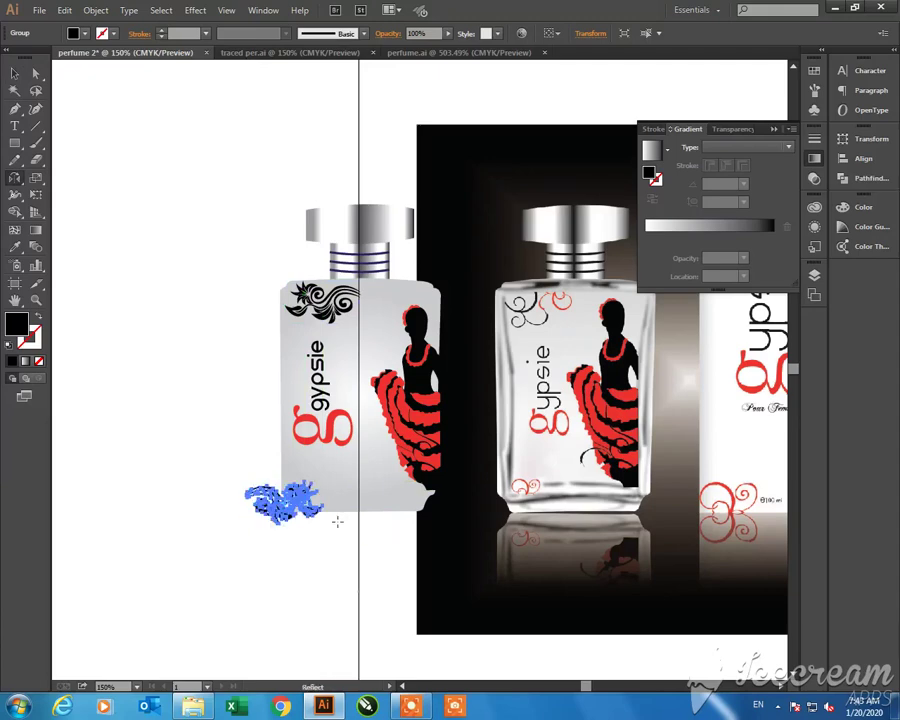
{"action": "left_click", "coordinate": [297, 541]}
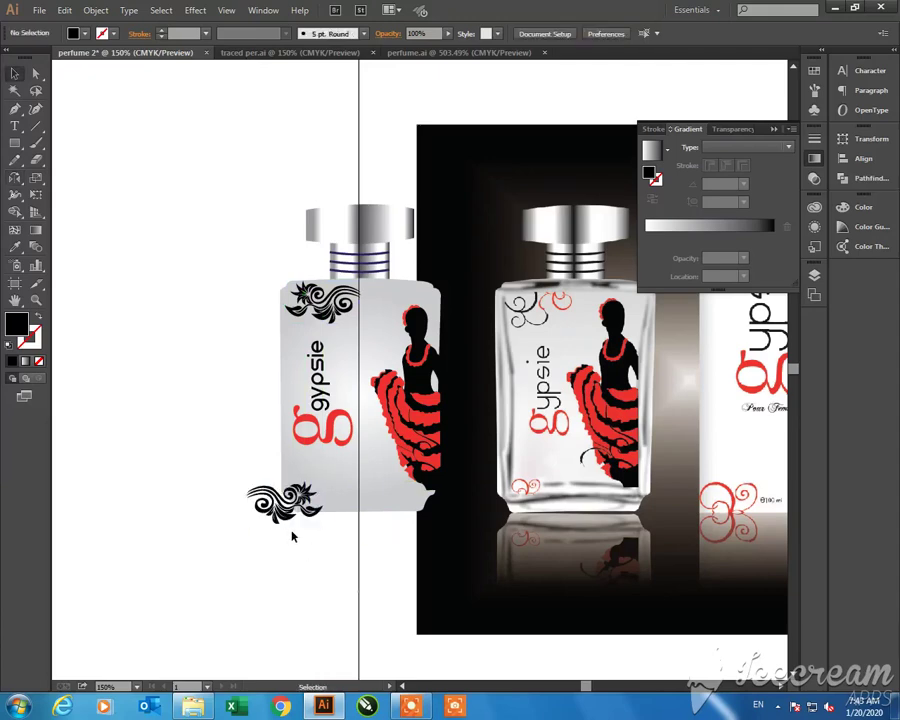
Draw a small rectangle over the lower swirl, then select the swirl and rectangle together
{"action": "key", "text": "m"}
{"action": "mouse_move", "coordinate": [282, 465]}
{"action": "left_mouse_down"}
{"action": "mouse_move", "coordinate": [335, 509]}
{"action": "mouse_move", "coordinate": [327, 495]}
{"action": "mouse_move", "coordinate": [289, 527]}
{"action": "mouse_move", "coordinate": [290, 516]}
{"action": "mouse_move", "coordinate": [255, 500]}
{"action": "left_mouse_up"}
{"action": "key", "text": "v"}
{"action": "left_click", "coordinate": [231, 502]}
{"action": "left_click", "coordinate": [299, 538]}
{"action": "left_click_drag", "start_coordinate": [298, 537], "coordinate": [270, 516]}
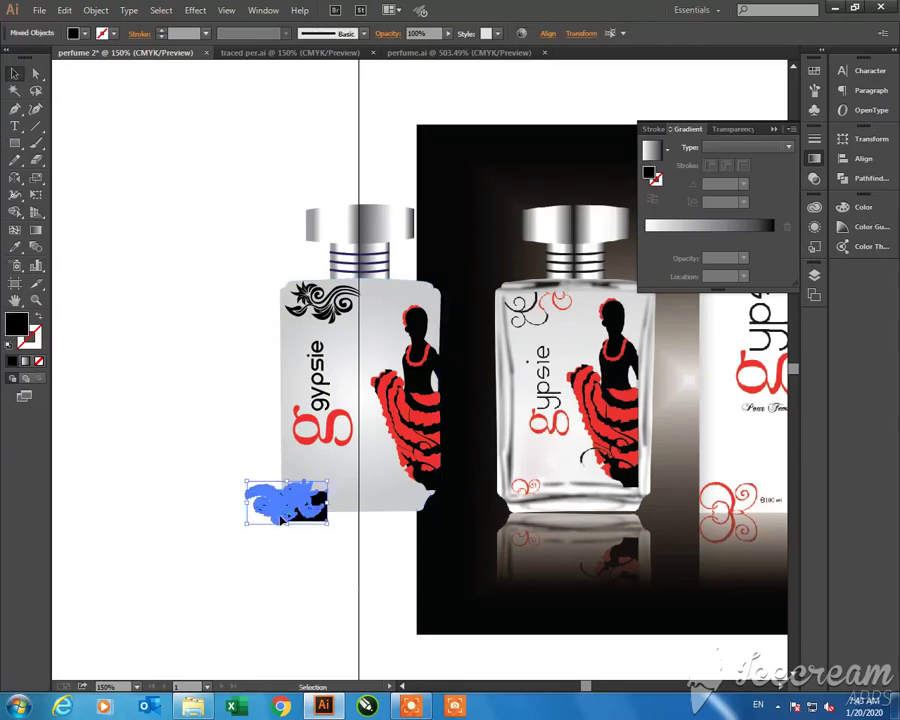
Clip the swirl ornament with the rectangle and place it at the label's lower-left
{"action": "right_click", "coordinate": [284, 515]}
{"action": "left_click", "coordinate": [348, 600]}
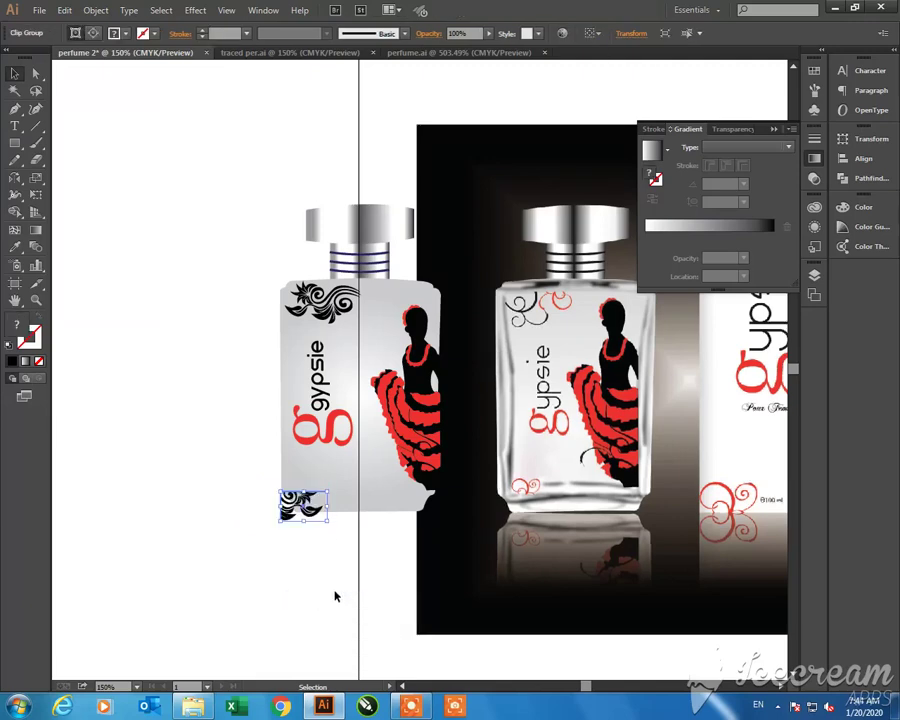
{"action": "left_click", "coordinate": [325, 532]}
{"action": "left_click_drag", "start_coordinate": [318, 520], "coordinate": [310, 490]}
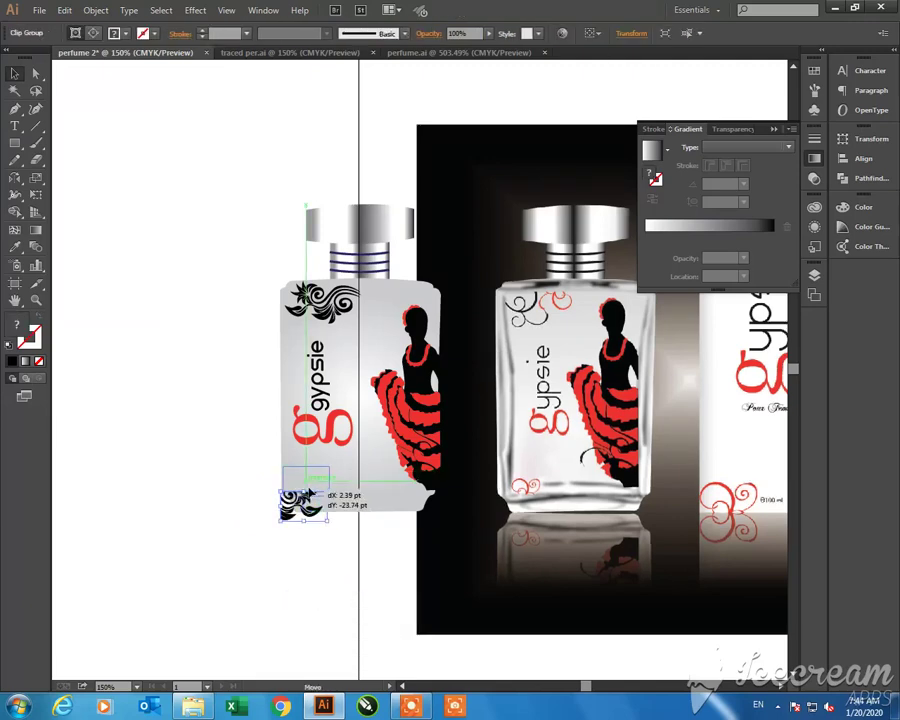
{"action": "left_click", "coordinate": [341, 566]}
Recolour the swirl red inside the masked group in isolation mode
{"action": "left_click_drag", "start_coordinate": [425, 581], "coordinate": [419, 588]}
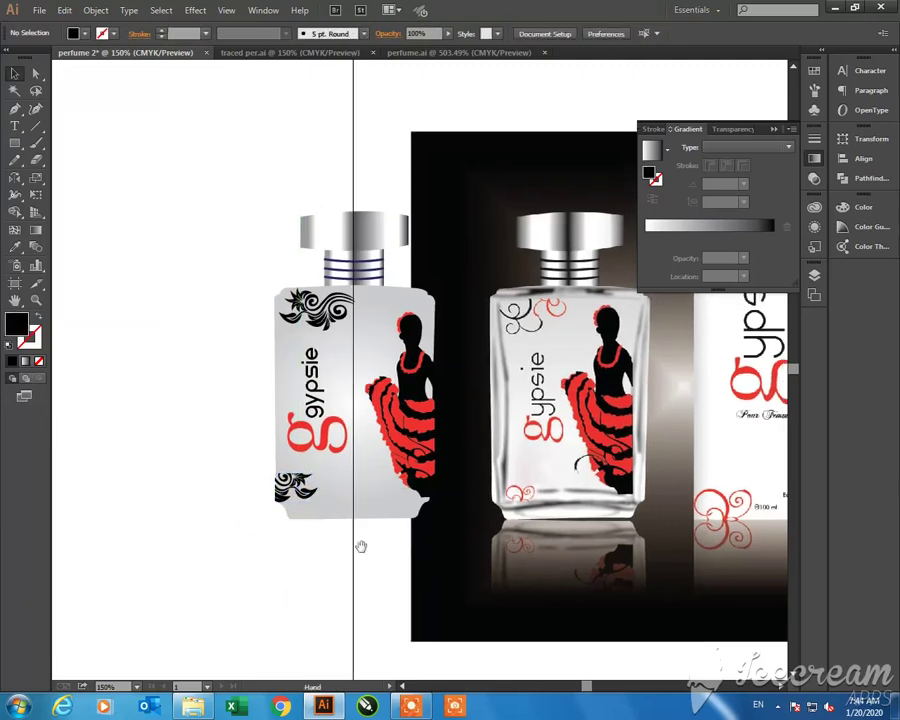
{"action": "double_click", "coordinate": [285, 483]}
{"action": "left_click_drag", "start_coordinate": [285, 483], "coordinate": [301, 497]}
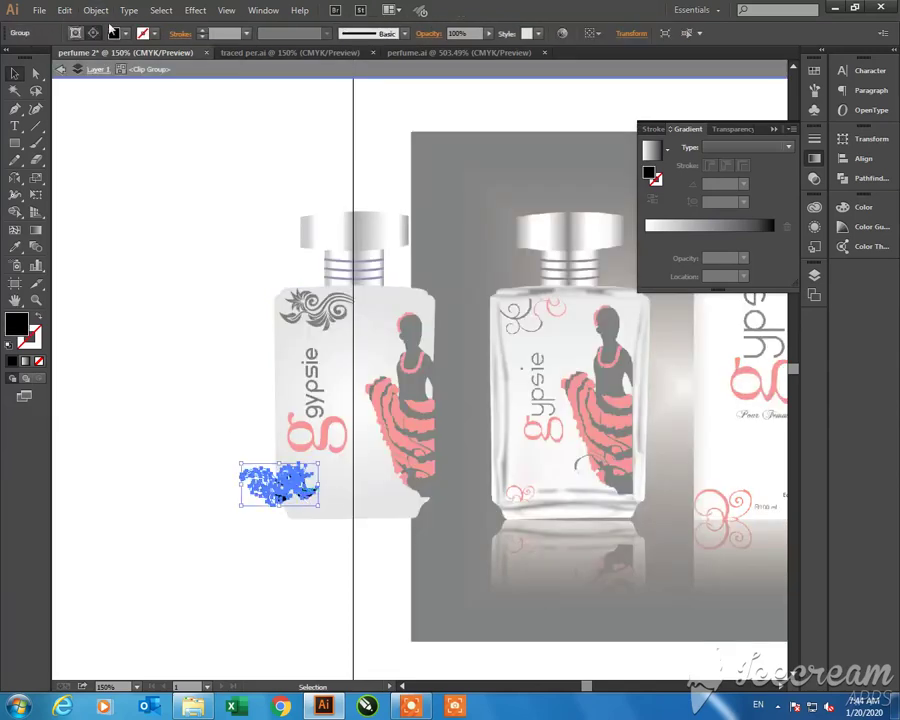
{"action": "left_click", "coordinate": [126, 34]}
{"action": "left_click", "coordinate": [49, 59]}
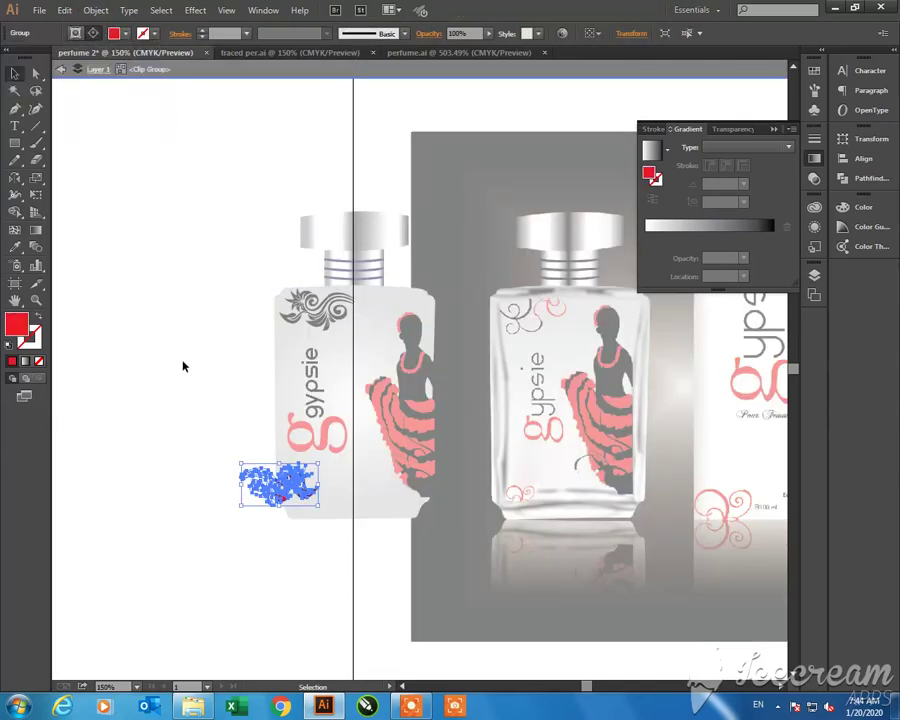
{"action": "double_click", "coordinate": [182, 366]}
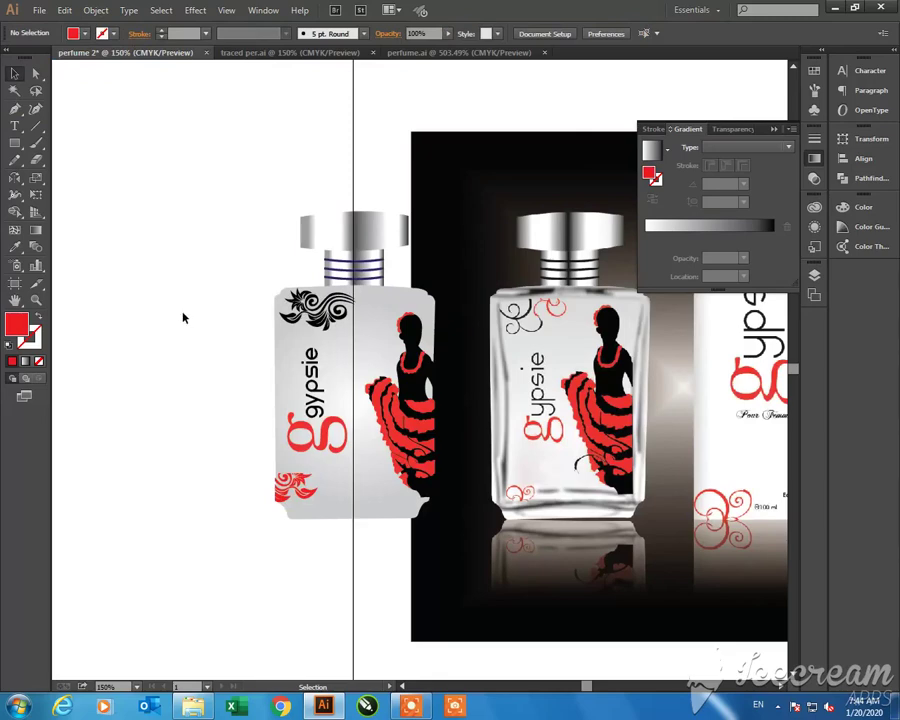
Release the clipping mask and reposition the full red swirl on the label corner
{"action": "left_click", "coordinate": [295, 490]}
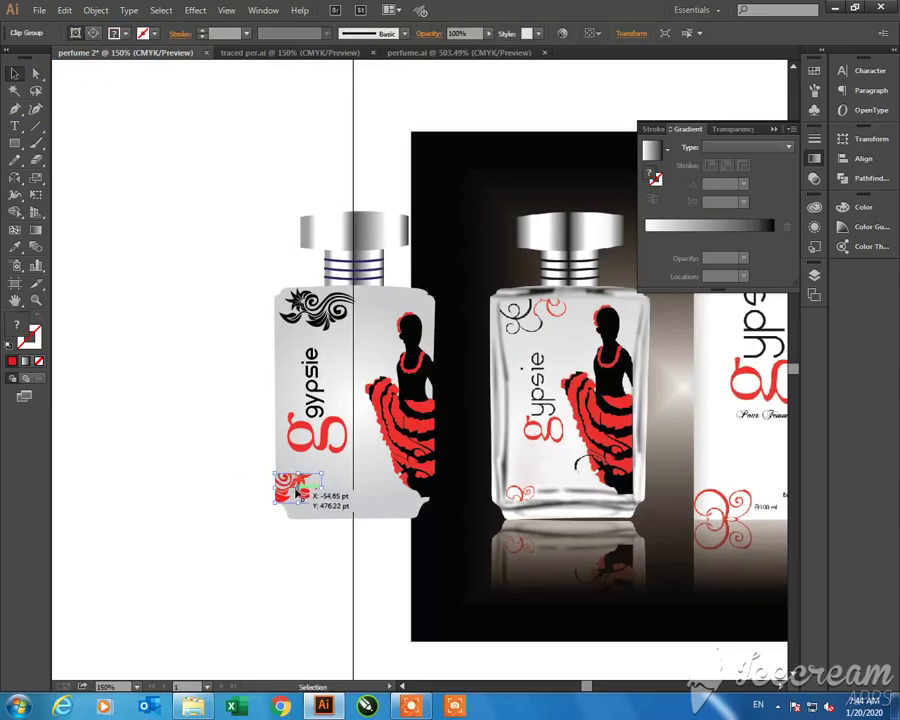
{"action": "left_click_drag", "start_coordinate": [296, 492], "coordinate": [304, 486]}
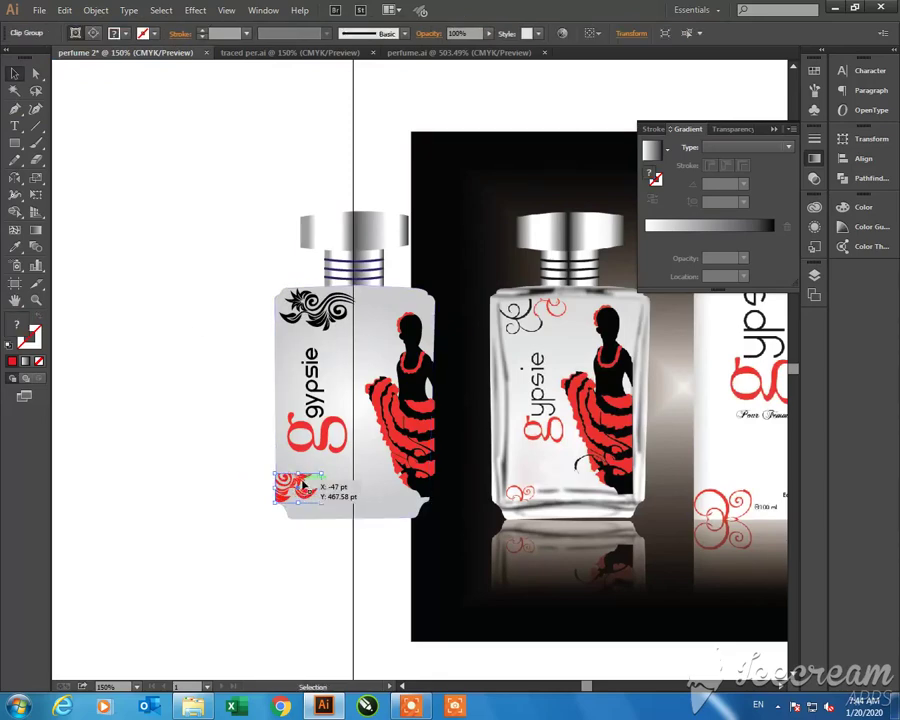
{"action": "right_click", "coordinate": [304, 486]}
{"action": "left_click", "coordinate": [360, 558]}
{"action": "left_click", "coordinate": [320, 535]}
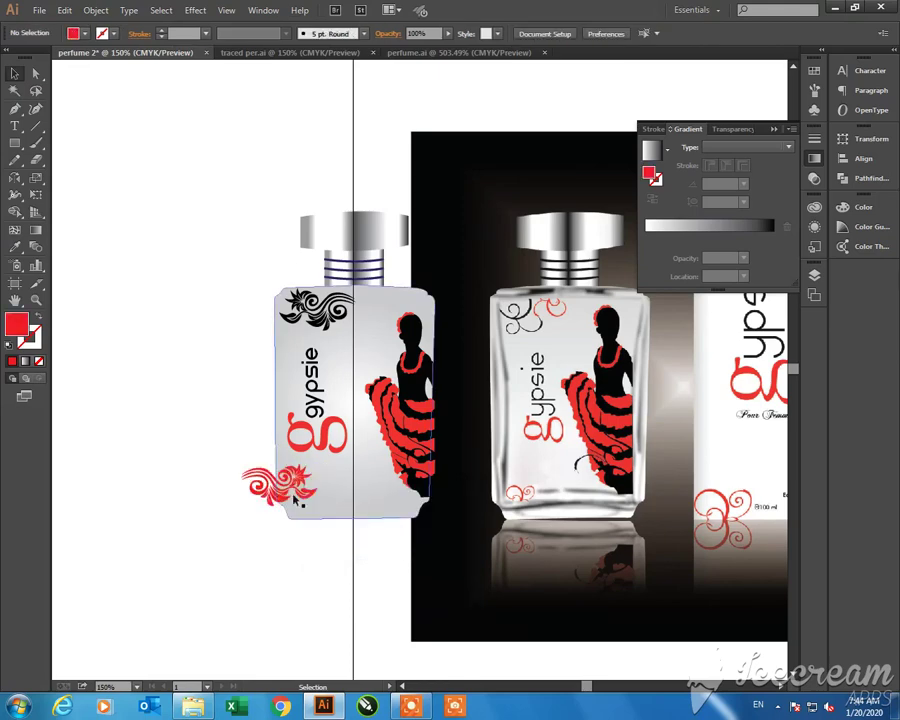
{"action": "mouse_move", "coordinate": [297, 500]}
{"action": "left_mouse_down"}
{"action": "mouse_move", "coordinate": [259, 555]}
{"action": "mouse_move", "coordinate": [273, 488]}
{"action": "mouse_move", "coordinate": [240, 475]}
{"action": "mouse_move", "coordinate": [265, 508]}
{"action": "mouse_move", "coordinate": [272, 498]}
{"action": "left_mouse_up"}
{"action": "left_click", "coordinate": [289, 490]}
{"action": "left_click", "coordinate": [251, 468]}
Erase the left part of the red swirl with the Eraser
{"action": "key", "text": "shift+e"}
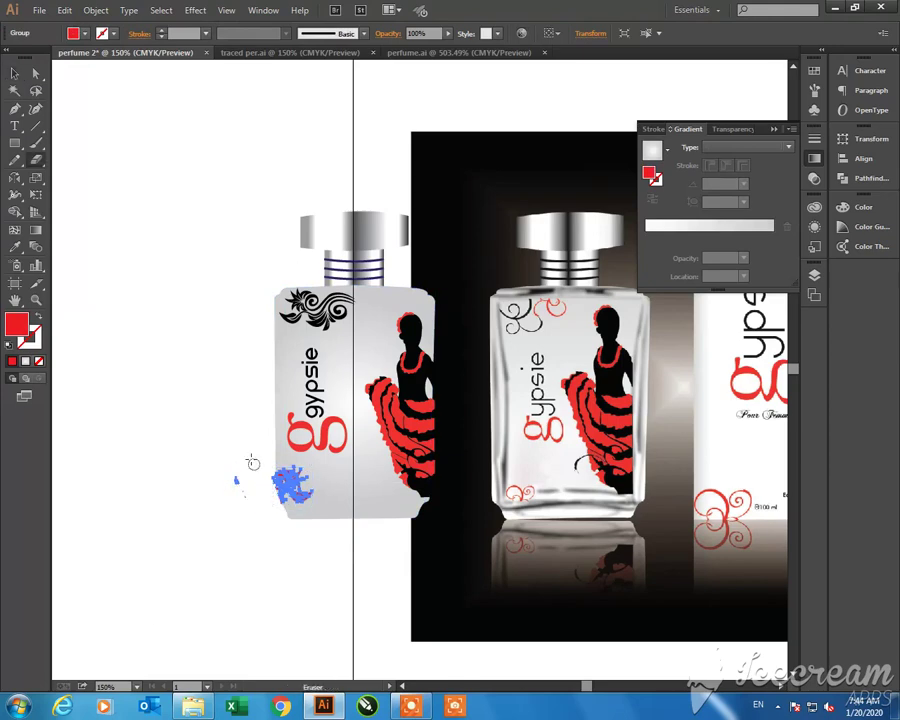
{"action": "key", "text": "v"}
{"action": "left_click", "coordinate": [286, 564]}
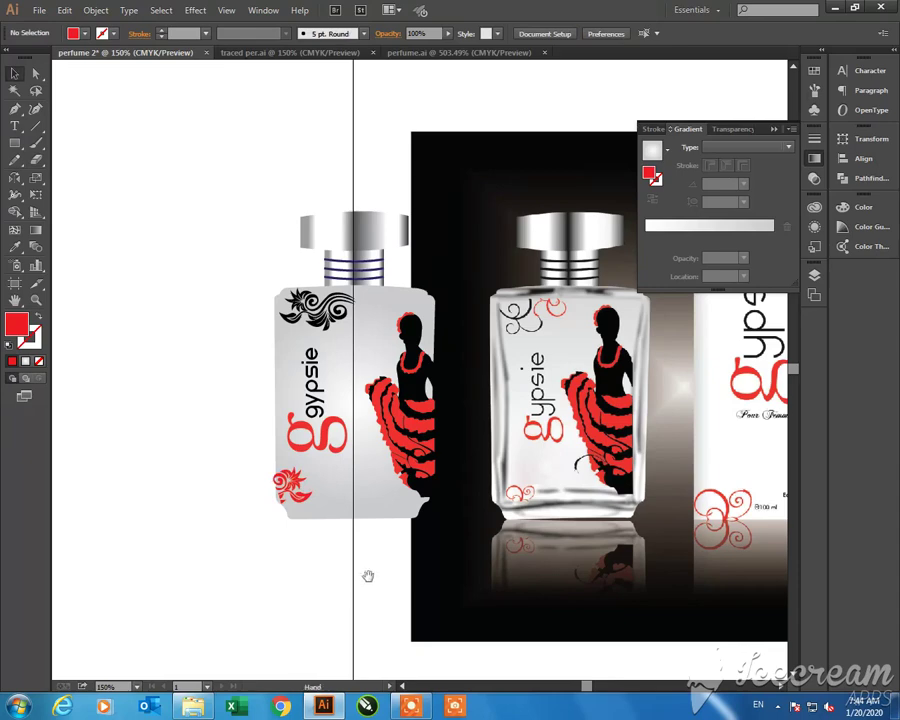
Zoom in on the red flourish and shift it down and left
{"action": "left_click_drag", "start_coordinate": [368, 576], "coordinate": [332, 576]}
{"action": "left_click_drag", "start_coordinate": [194, 444], "coordinate": [334, 532]}
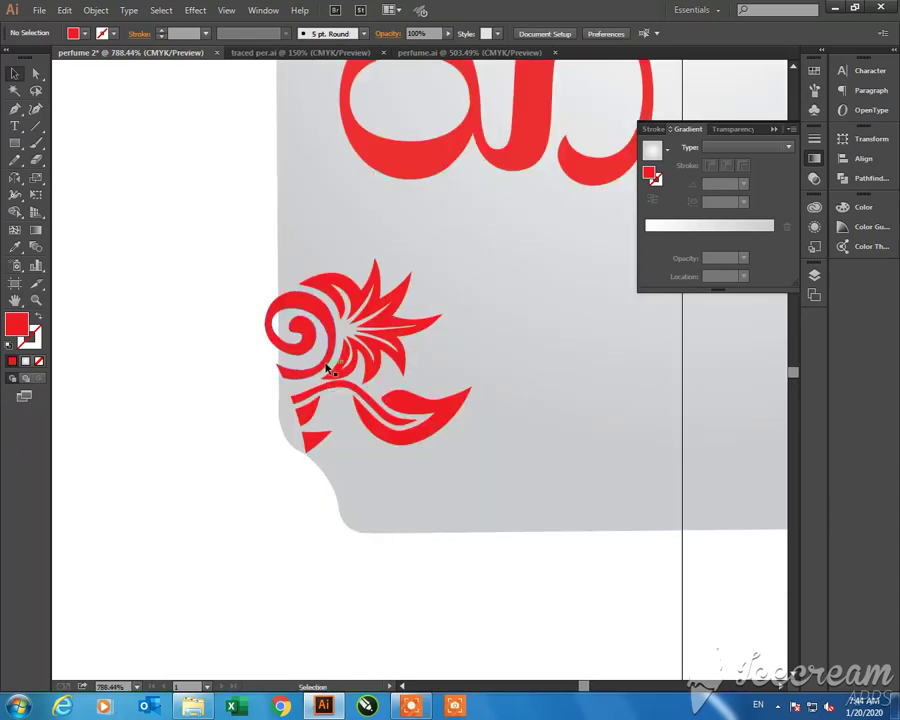
{"action": "left_click_drag", "start_coordinate": [327, 368], "coordinate": [300, 398]}
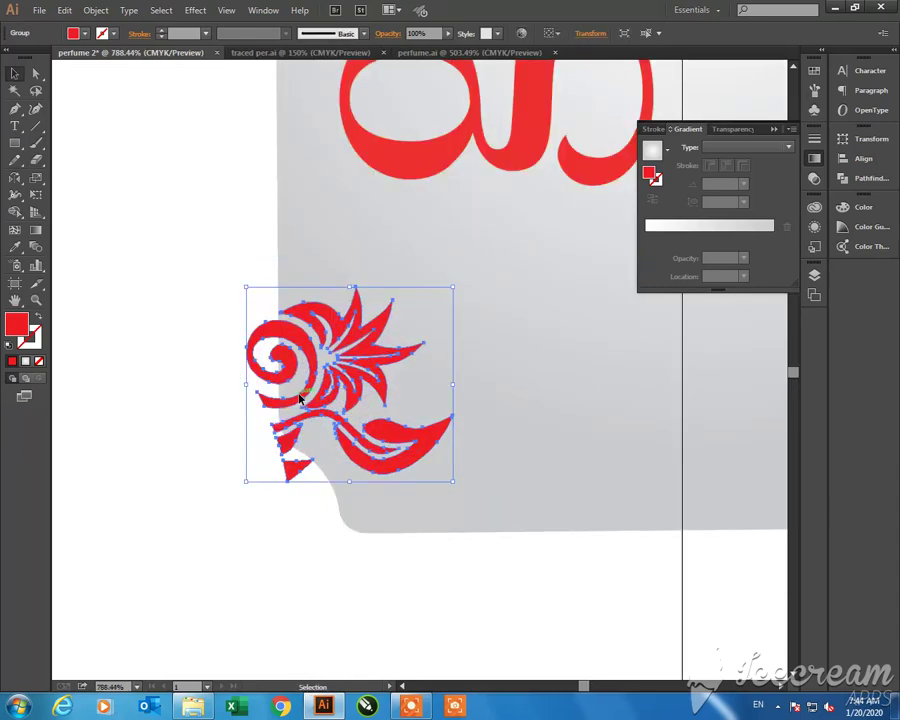
{"action": "left_click", "coordinate": [224, 368]}
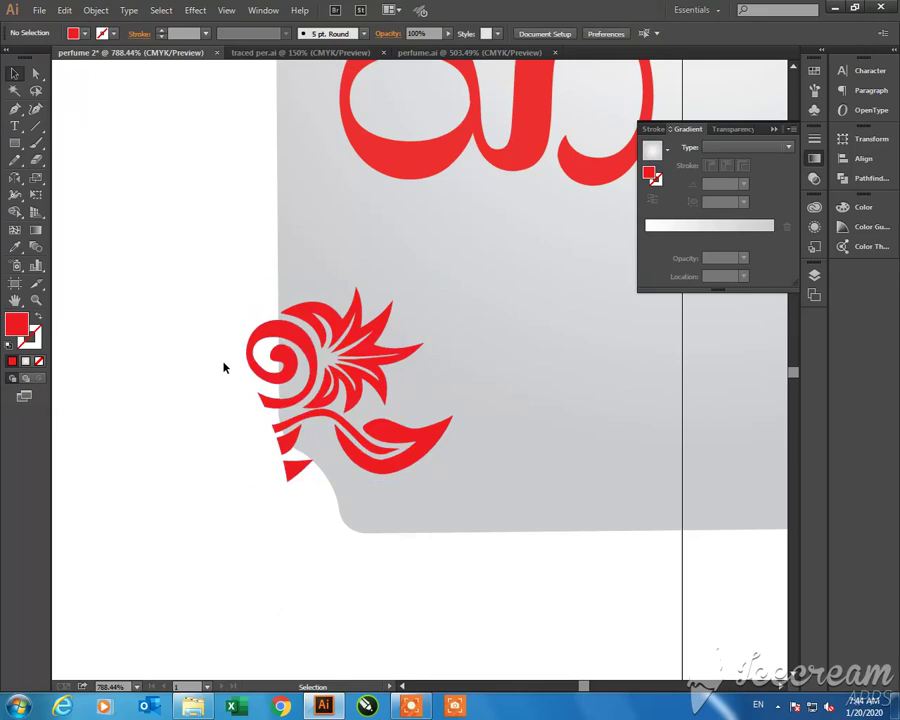
Draw a closed Pen shape around the flourish following the label's lower-left edge
{"action": "key", "text": "p"}
{"action": "left_click", "coordinate": [282, 297]}
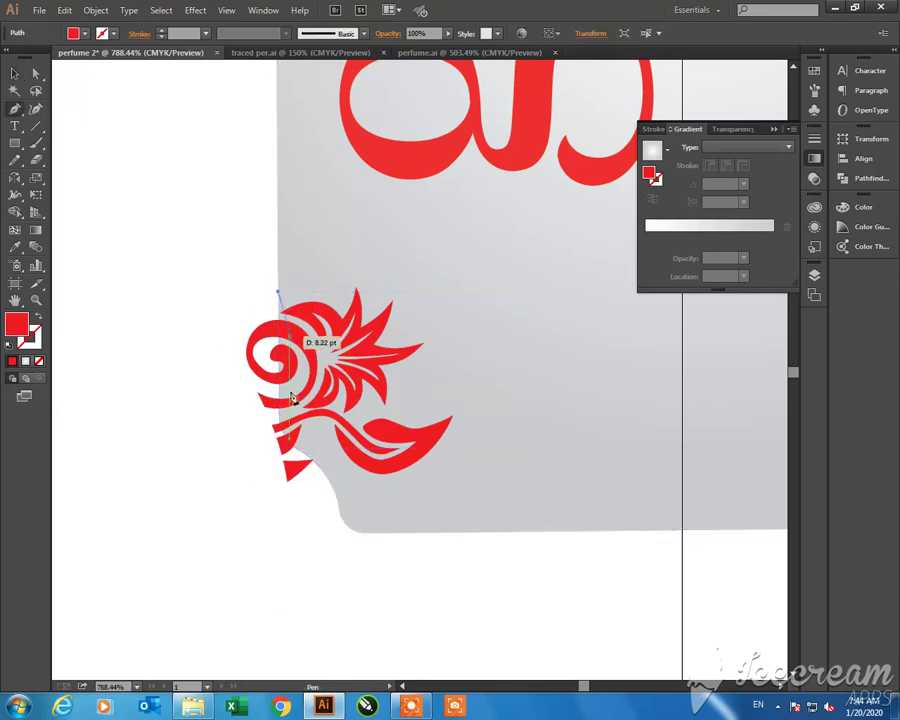
{"action": "left_click", "coordinate": [280, 424]}
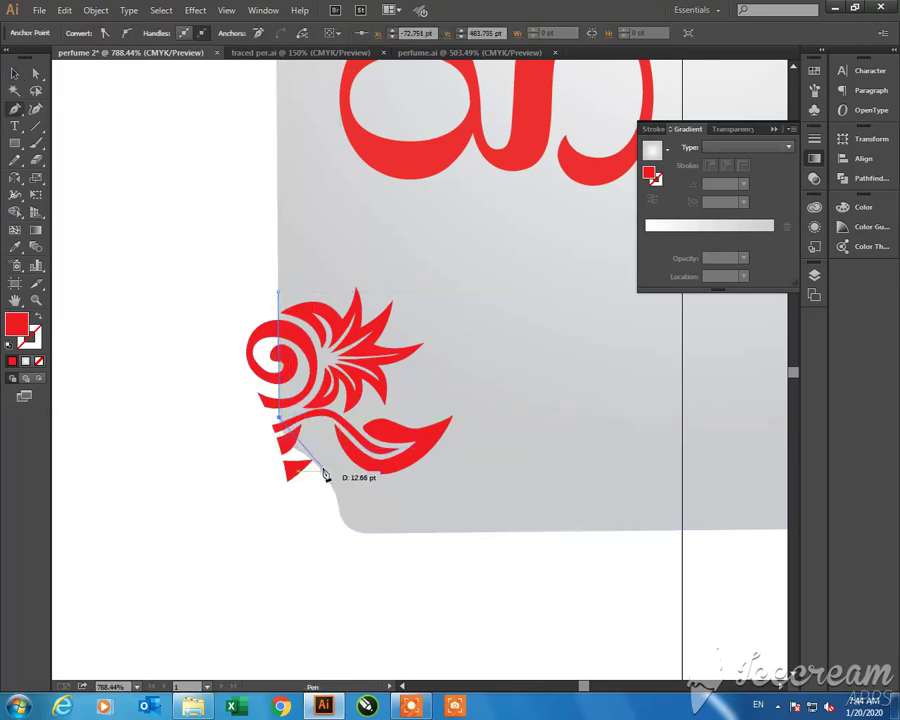
{"action": "left_click", "coordinate": [321, 472]}
{"action": "left_click", "coordinate": [358, 481]}
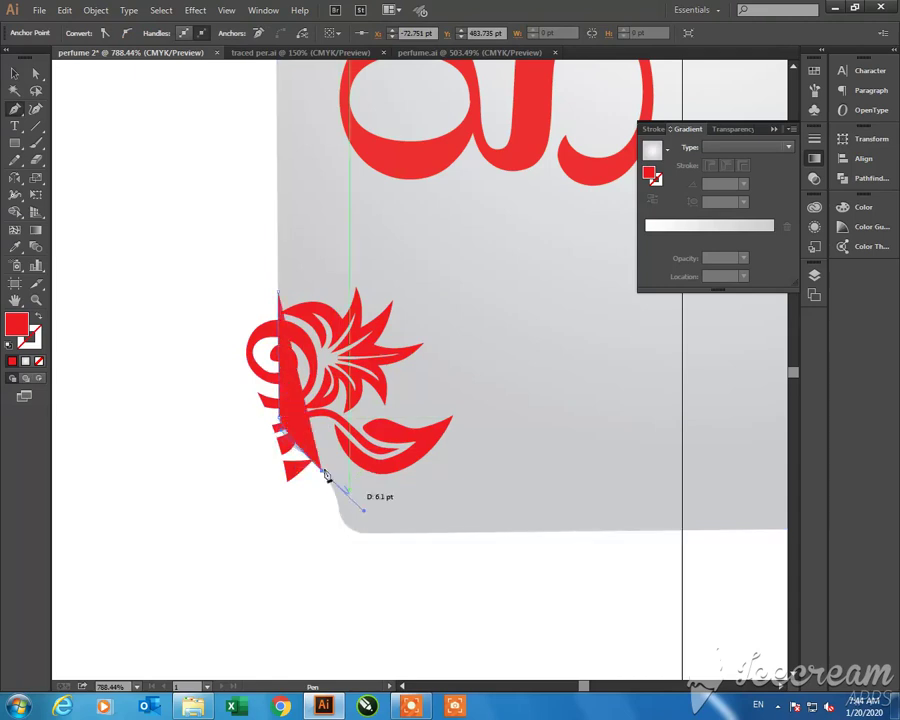
{"action": "mouse_move", "coordinate": [303, 454]}
{"action": "left_mouse_down"}
{"action": "mouse_move", "coordinate": [348, 476]}
{"action": "mouse_move", "coordinate": [340, 500]}
{"action": "left_mouse_up"}
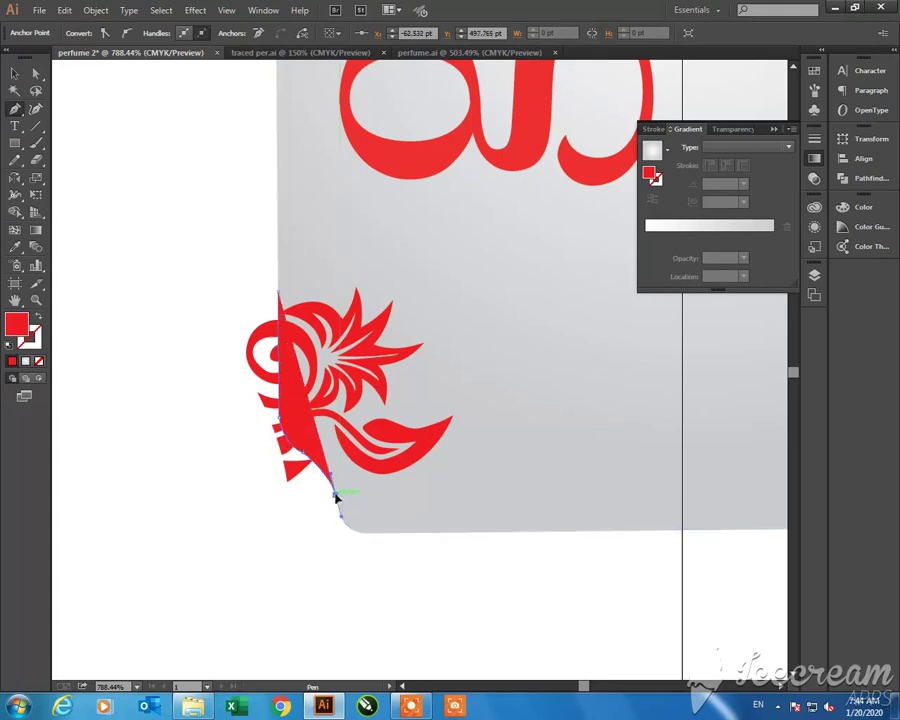
{"action": "left_click_drag", "start_coordinate": [334, 492], "coordinate": [481, 476]}
{"action": "left_click", "coordinate": [478, 470]}
{"action": "left_click", "coordinate": [489, 353]}
{"action": "left_click", "coordinate": [405, 248]}
{"action": "left_click", "coordinate": [281, 294]}
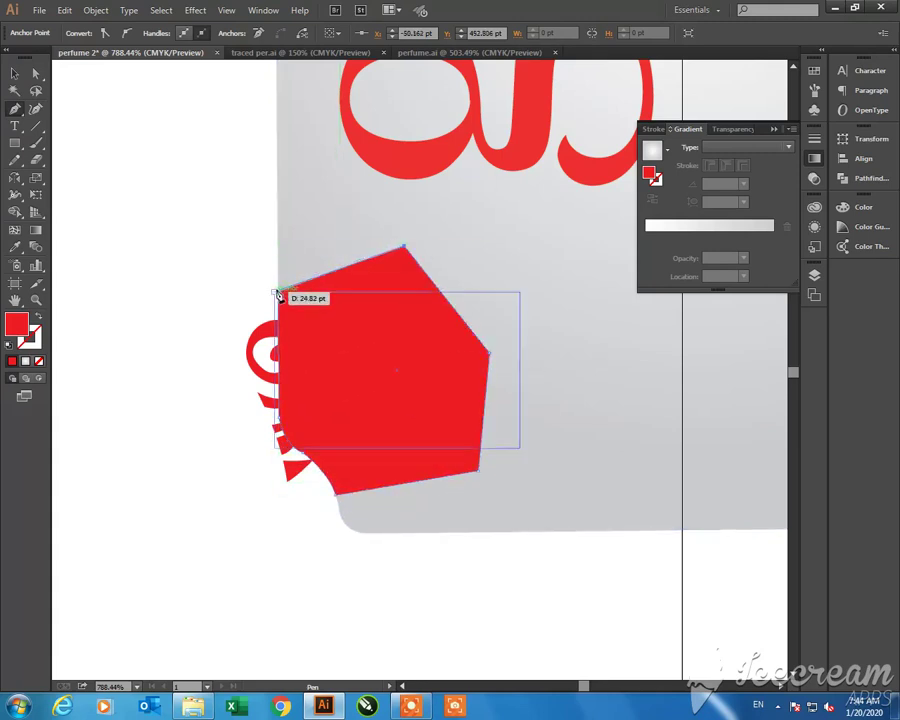
Try clipping the swirl with the new shape, then undo the mask
{"action": "key", "text": "v"}
{"action": "key", "text": "ctrl+minus"}
{"action": "key", "text": "ctrl+minus"}
{"action": "left_click", "coordinate": [352, 355]}
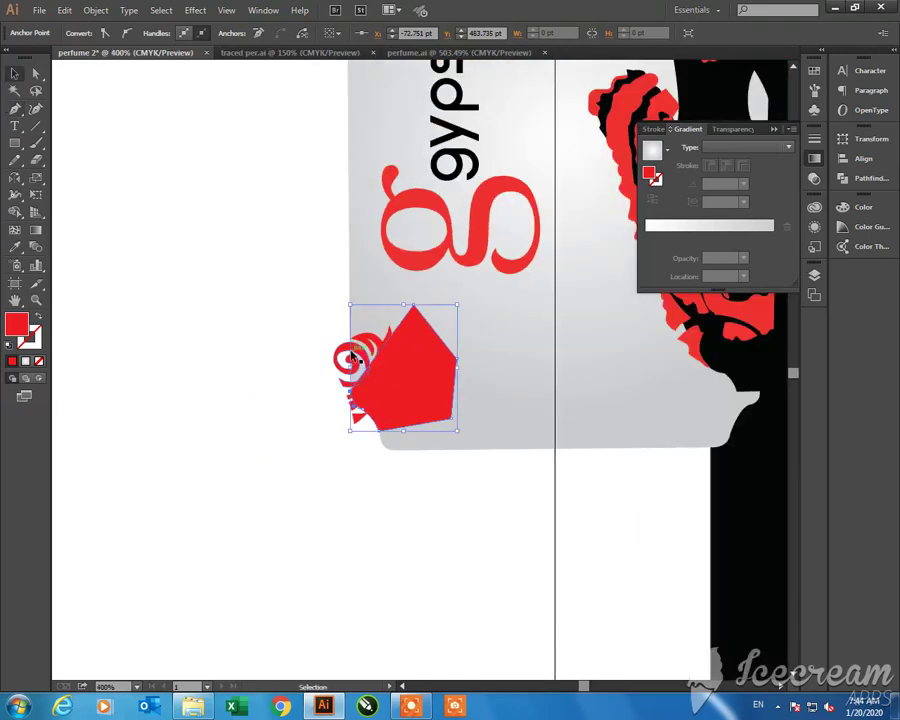
{"action": "left_click", "coordinate": [348, 355], "text": "shift"}
{"action": "right_click", "coordinate": [432, 361]}
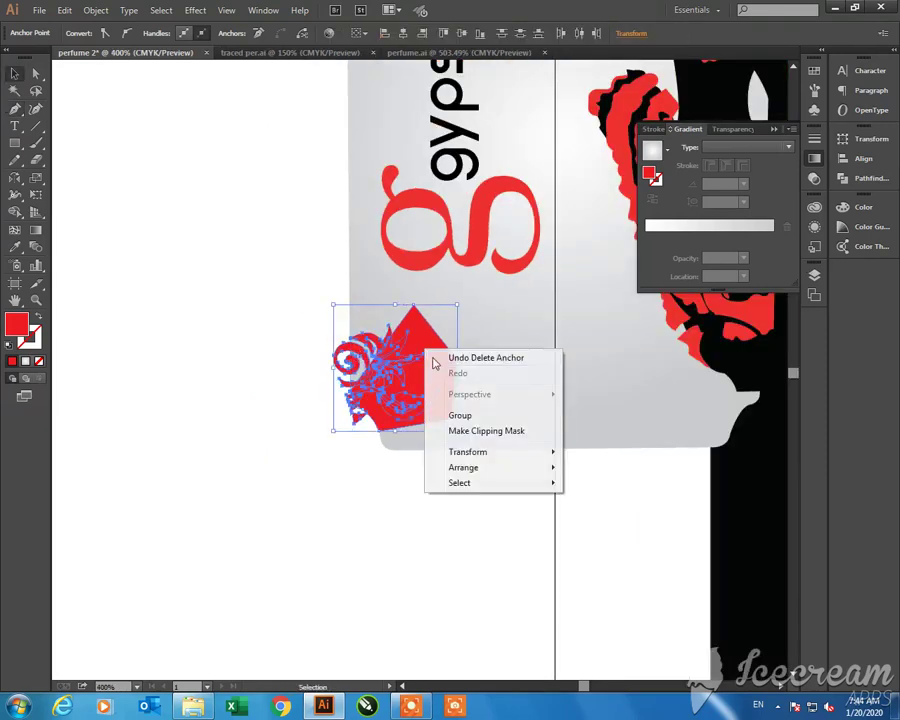
{"action": "left_click", "coordinate": [488, 432]}
{"action": "left_click", "coordinate": [478, 498]}
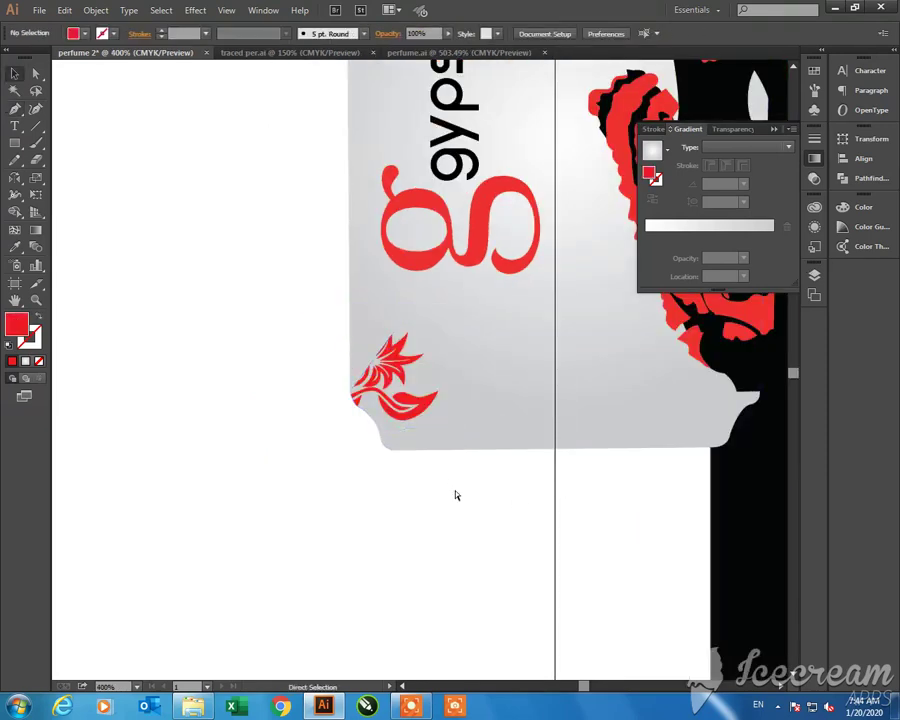
{"action": "key", "text": "ctrl+z"}
{"action": "left_click", "coordinate": [464, 505]}
Add anchor points to the red pentagon's path
{"action": "left_click", "coordinate": [420, 327]}
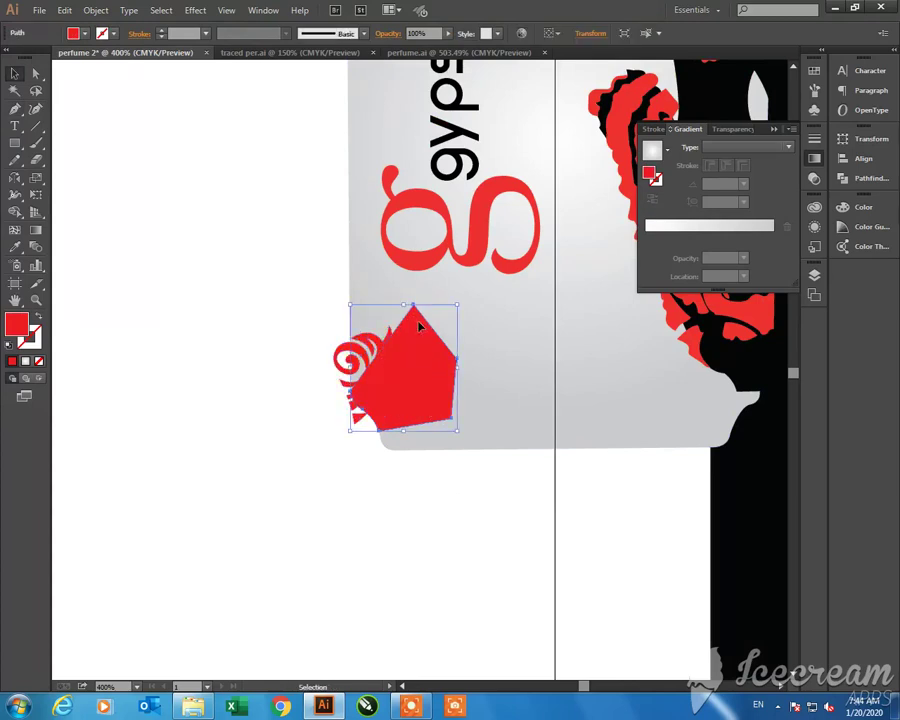
{"action": "key", "text": "a"}
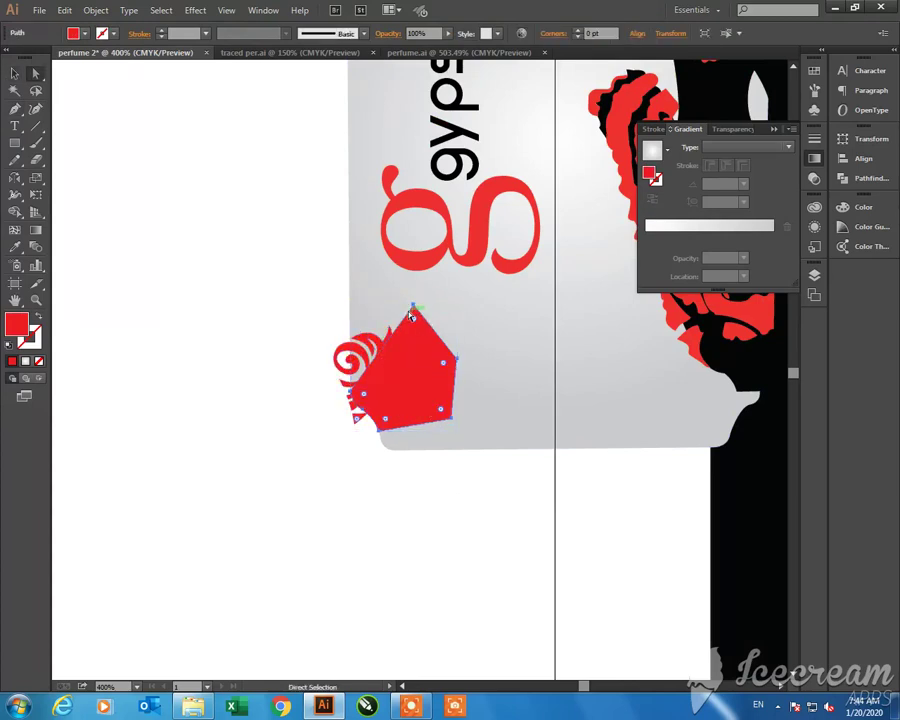
{"action": "key", "text": "plus"}
{"action": "left_click", "coordinate": [352, 395]}
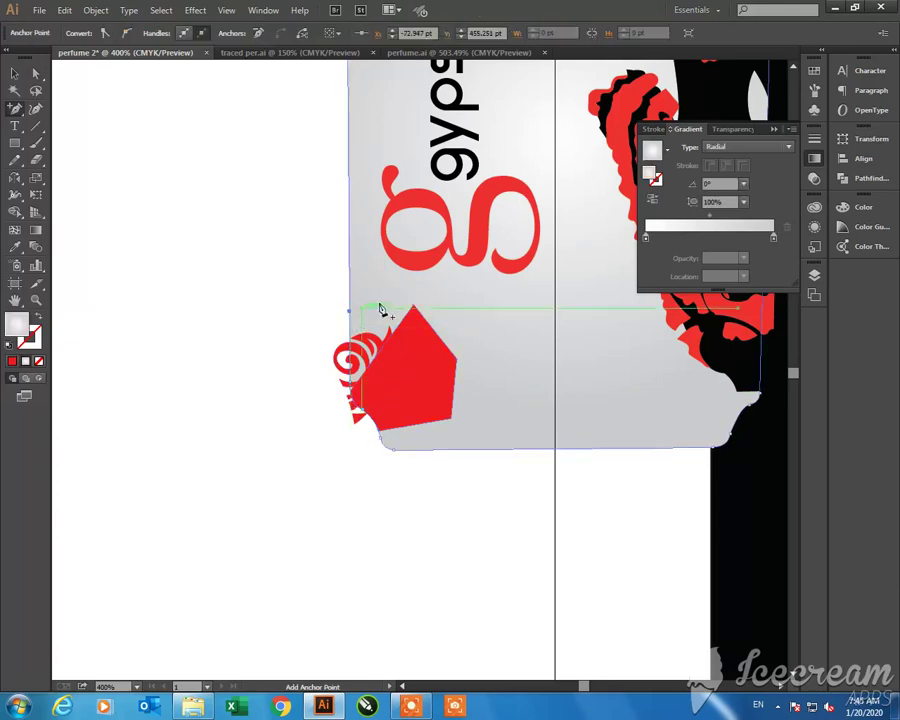
{"action": "key", "text": "v"}
{"action": "left_click", "coordinate": [422, 365]}
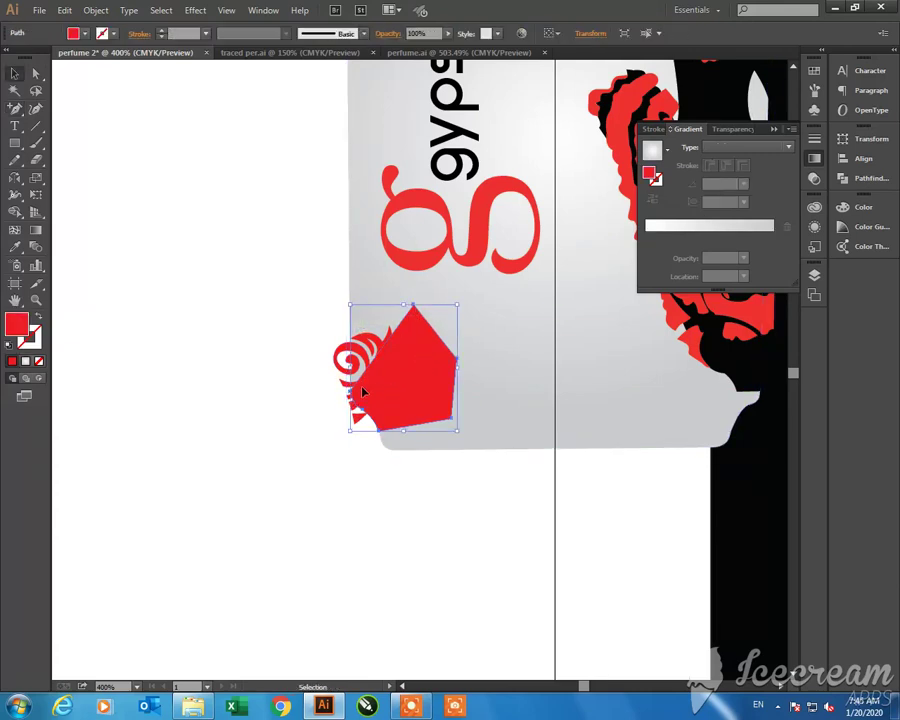
{"action": "key", "text": "plus"}
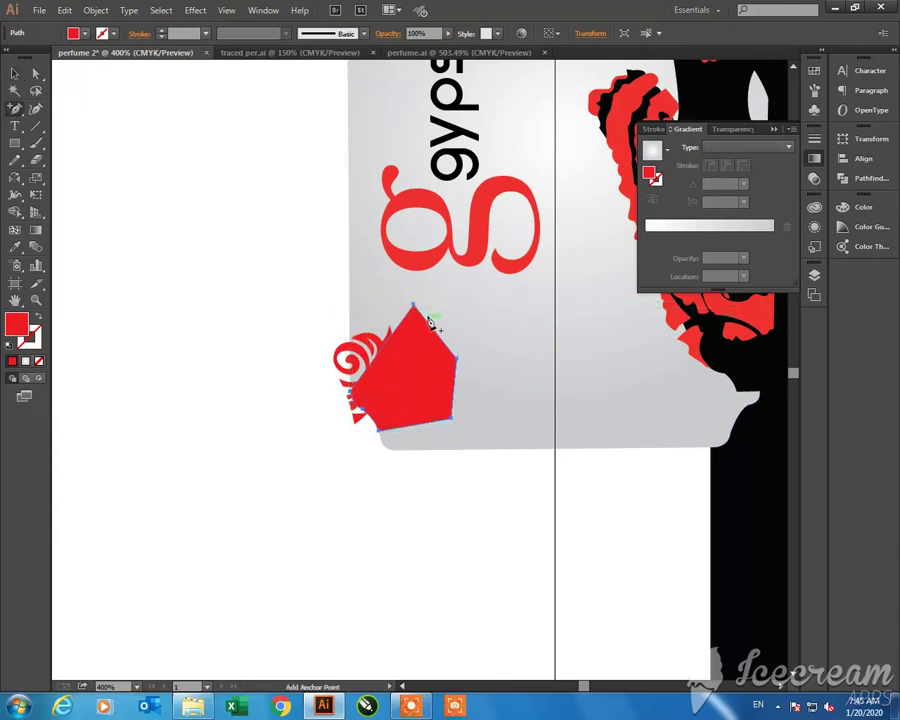
{"action": "key", "text": "v"}
Move the pentagon aside, make it outline-only, and pull a new anchor to reshape it
{"action": "left_click", "coordinate": [419, 489]}
{"action": "left_click_drag", "start_coordinate": [410, 395], "coordinate": [265, 428]}
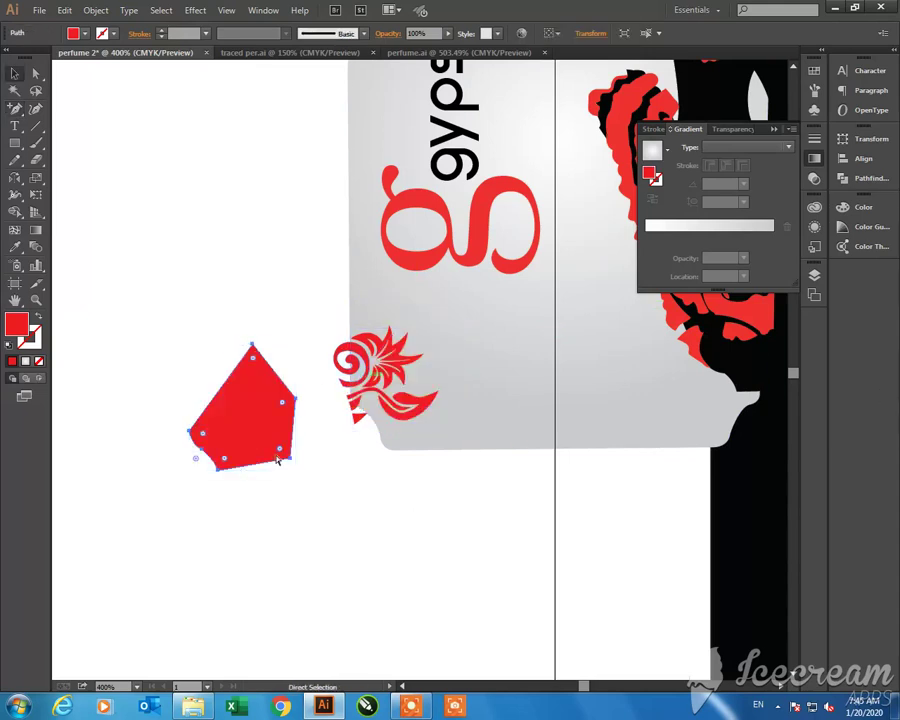
{"action": "key", "text": "ctrl+z"}
{"action": "mouse_move", "coordinate": [371, 422]}
{"action": "left_mouse_down"}
{"action": "mouse_move", "coordinate": [292, 420]}
{"action": "mouse_move", "coordinate": [211, 398]}
{"action": "left_mouse_up"}
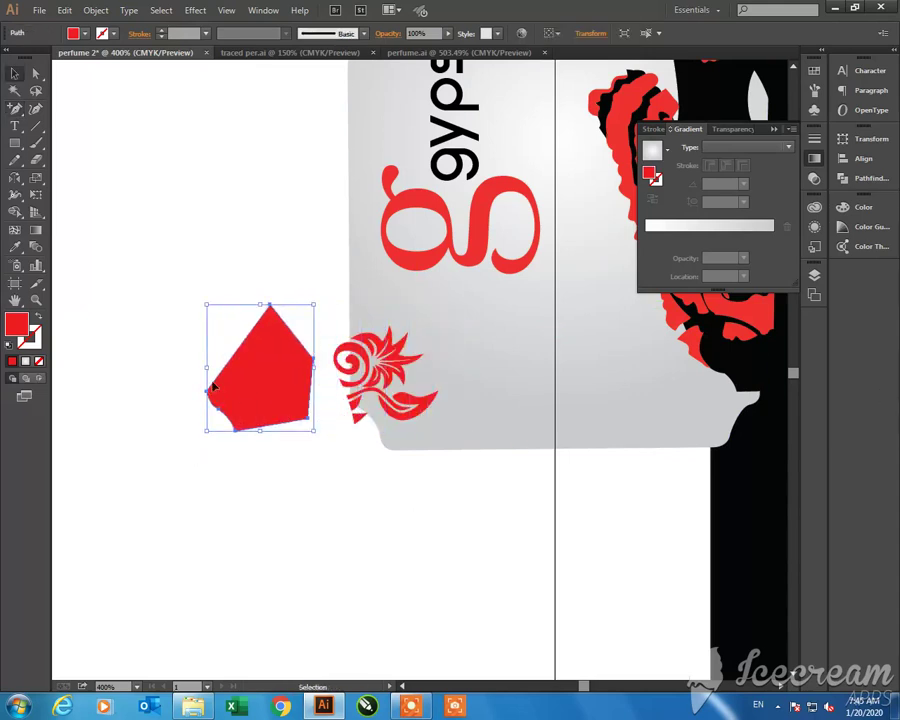
{"action": "key", "text": "p"}
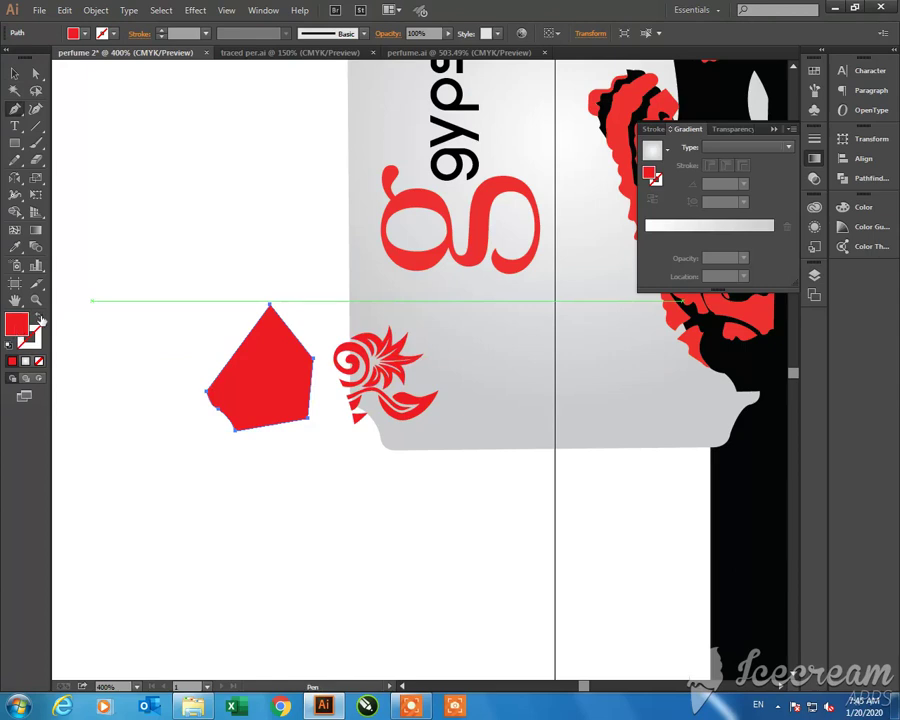
{"action": "left_click", "coordinate": [39, 318]}
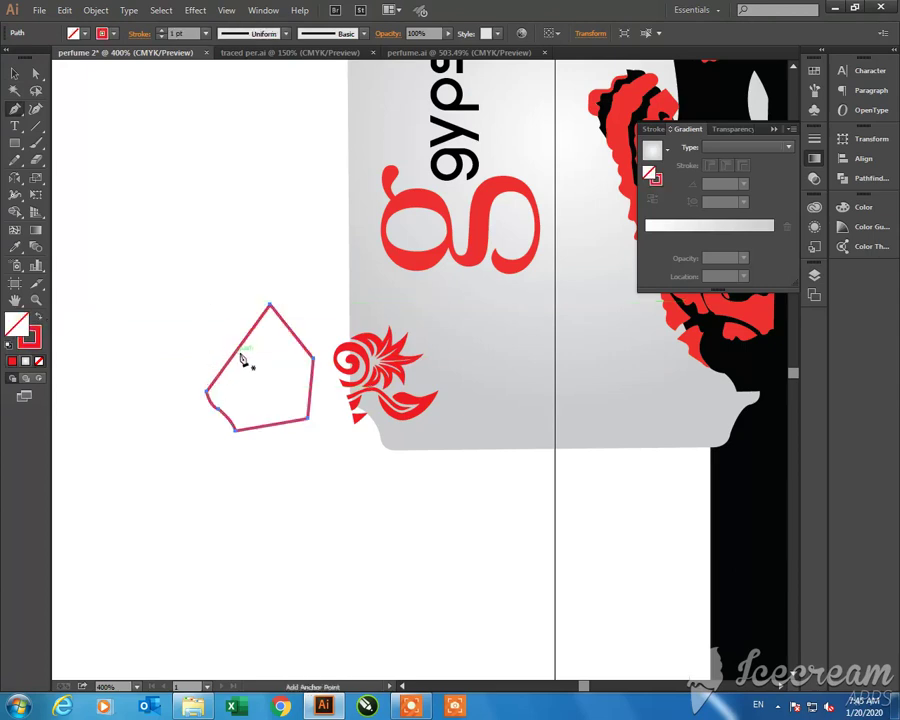
{"action": "left_click", "coordinate": [240, 348]}
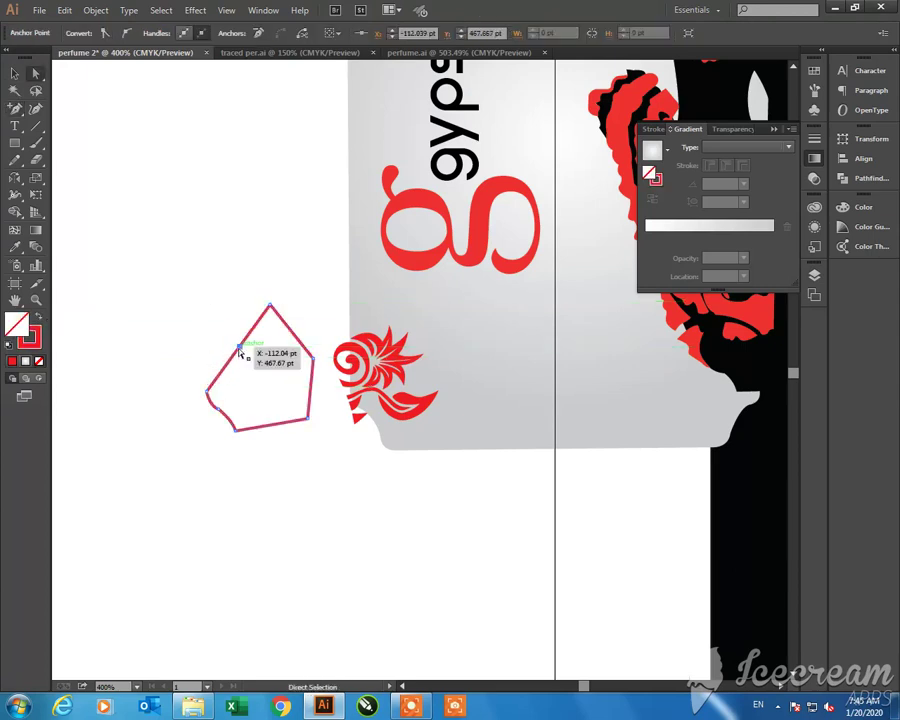
{"action": "mouse_move", "coordinate": [239, 349]}
{"action": "left_mouse_down"}
{"action": "mouse_move", "coordinate": [197, 312]}
{"action": "mouse_move", "coordinate": [210, 314]}
{"action": "mouse_move", "coordinate": [207, 307]}
{"action": "left_mouse_up"}
Place the red-filled pentagon over the flower and make a clipping mask from both
{"action": "key", "text": "v"}
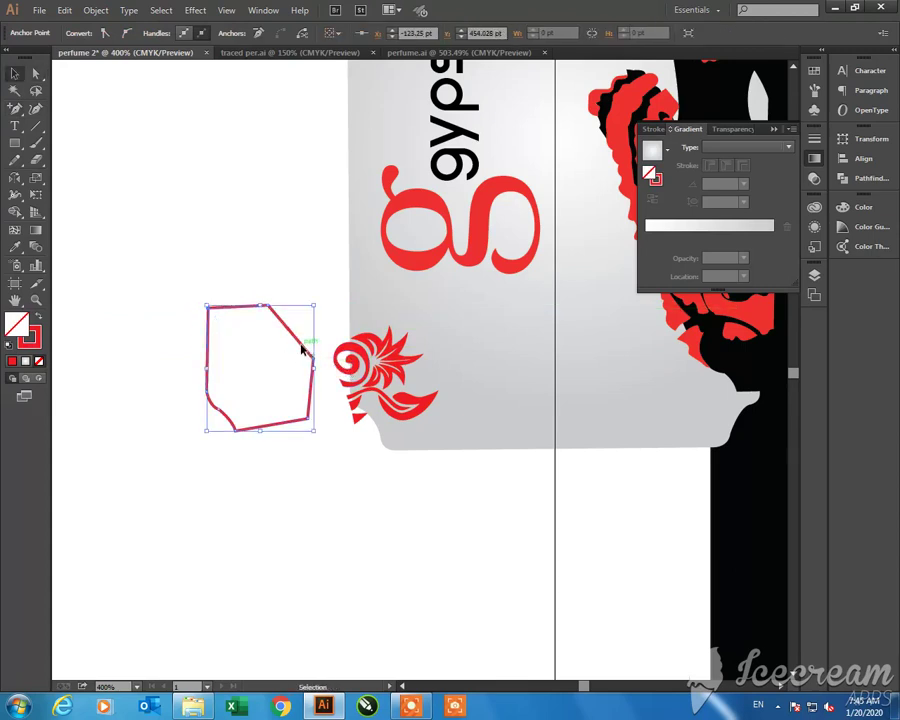
{"action": "left_click_drag", "start_coordinate": [302, 348], "coordinate": [444, 345]}
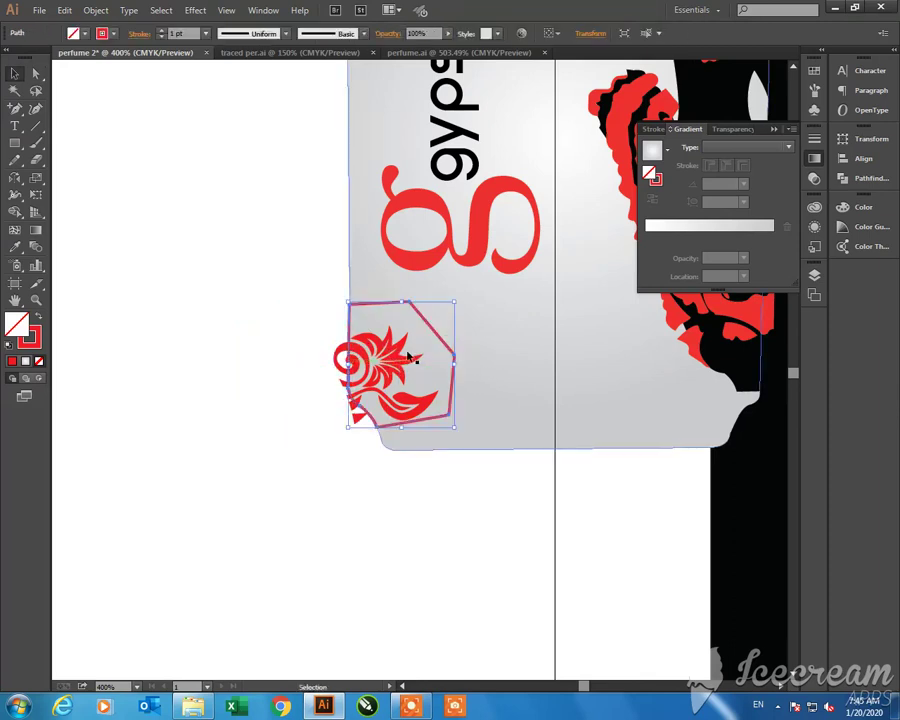
{"action": "left_click", "coordinate": [40, 320]}
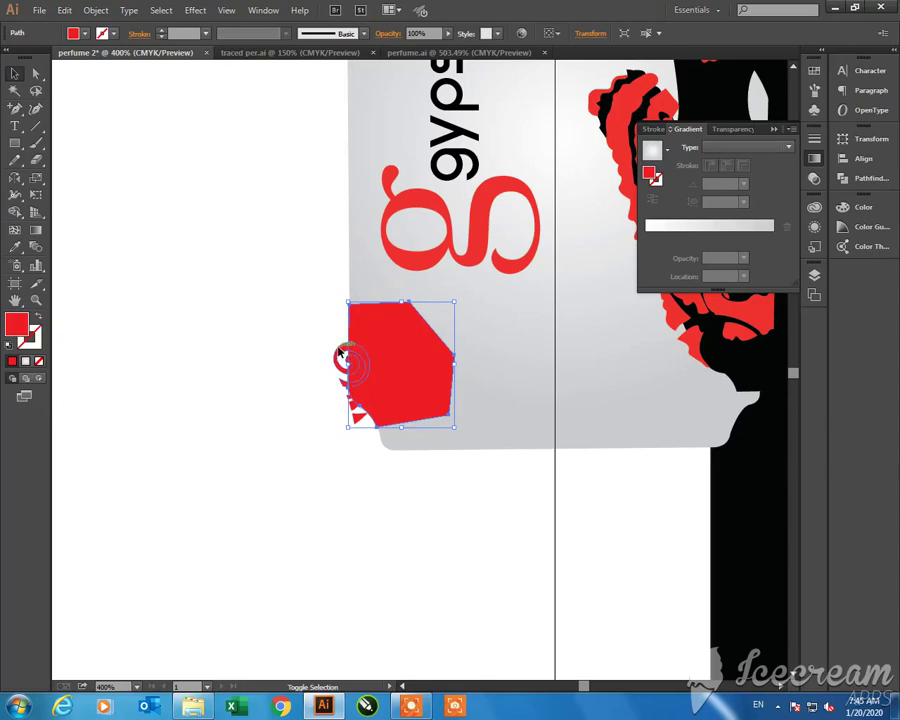
{"action": "left_click", "coordinate": [344, 360], "text": "shift"}
{"action": "right_click", "coordinate": [366, 349]}
{"action": "left_click", "coordinate": [420, 428]}
Zoom in on the bottles and set the Paintbrush stroke weight to 0.25 pt
{"action": "left_click", "coordinate": [444, 487]}
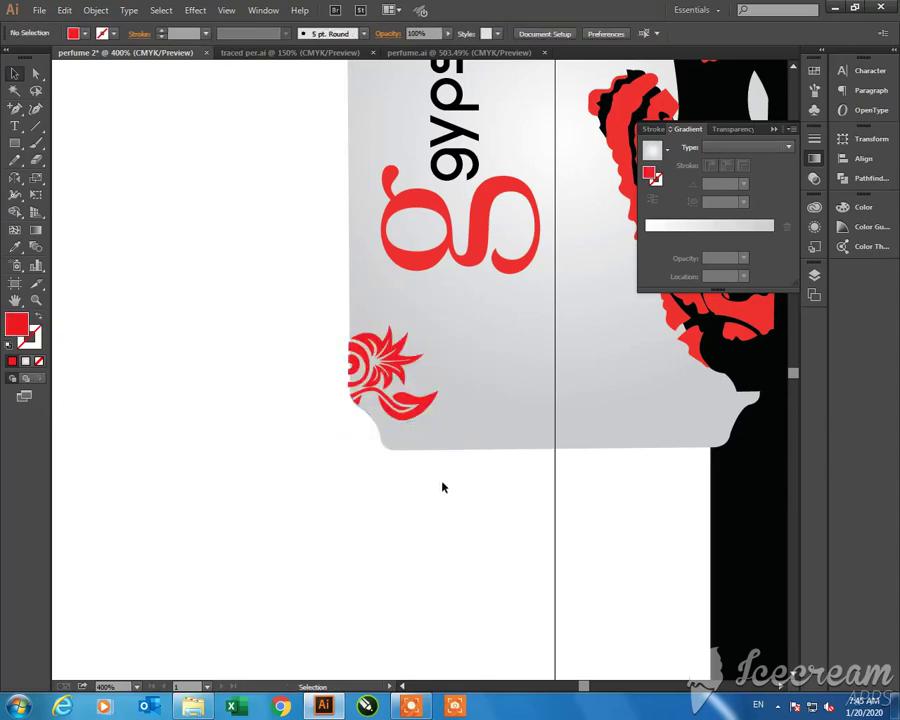
{"action": "scroll", "coordinate": [337, 413], "scroll_direction": "down", "scroll_amount": 5}
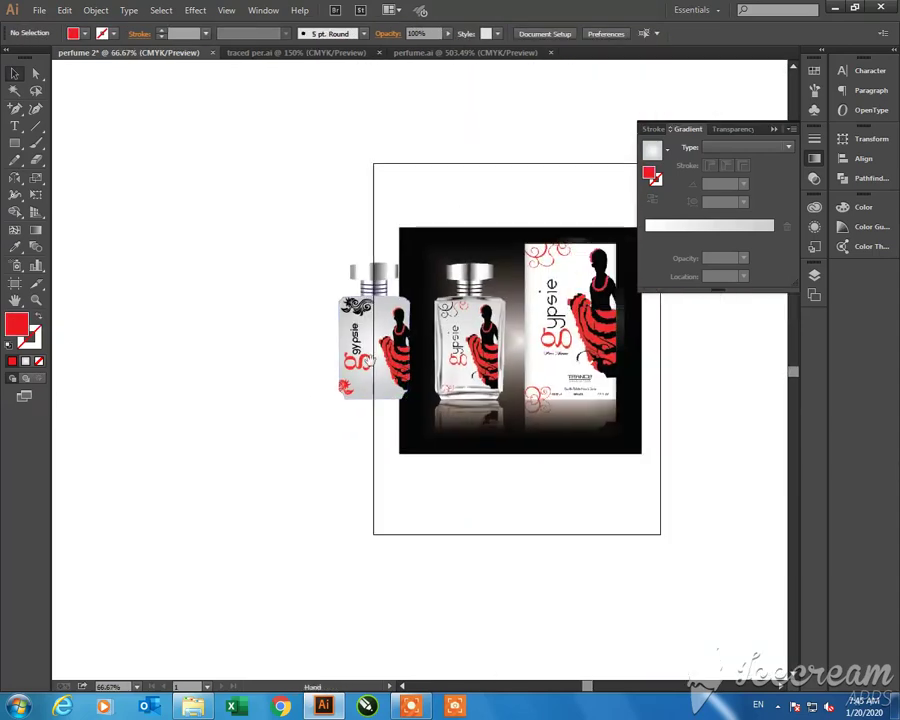
{"action": "left_click_drag", "start_coordinate": [274, 210], "coordinate": [552, 466]}
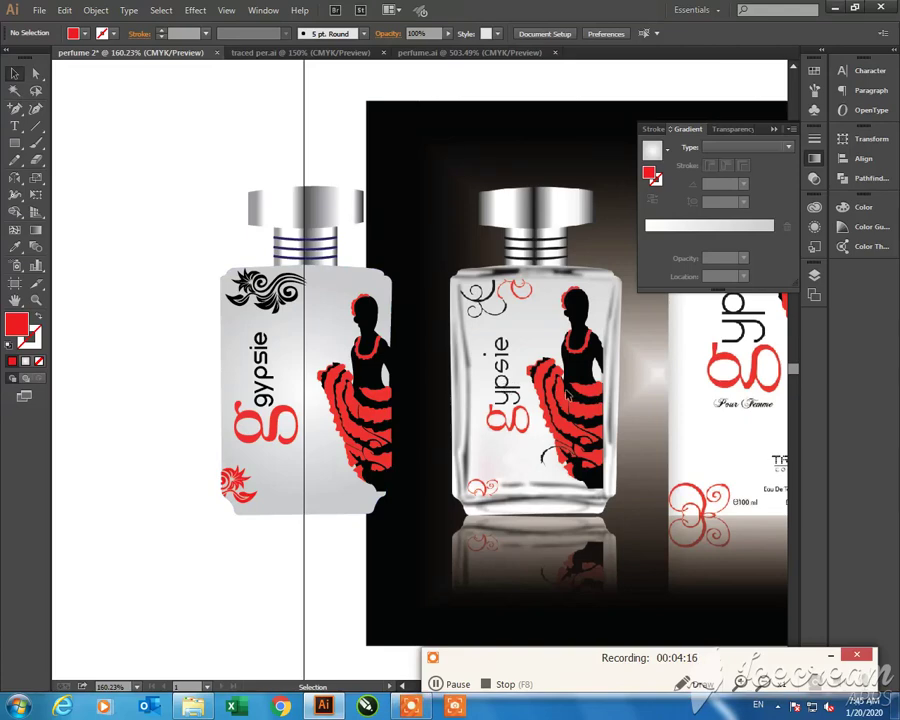
{"action": "key", "text": "b"}
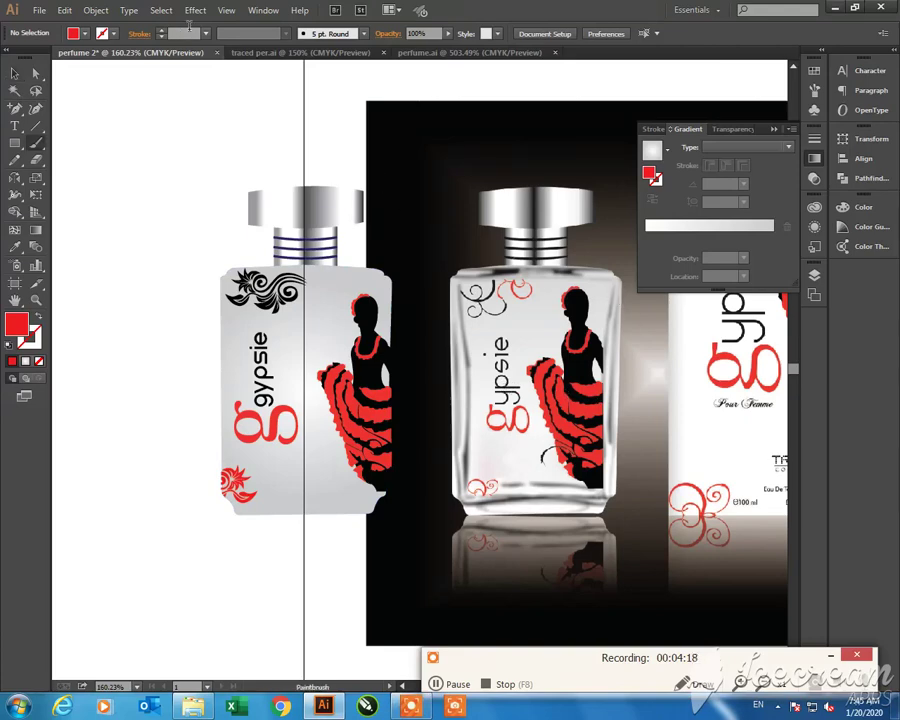
{"action": "left_click", "coordinate": [205, 33]}
{"action": "left_click", "coordinate": [222, 40]}
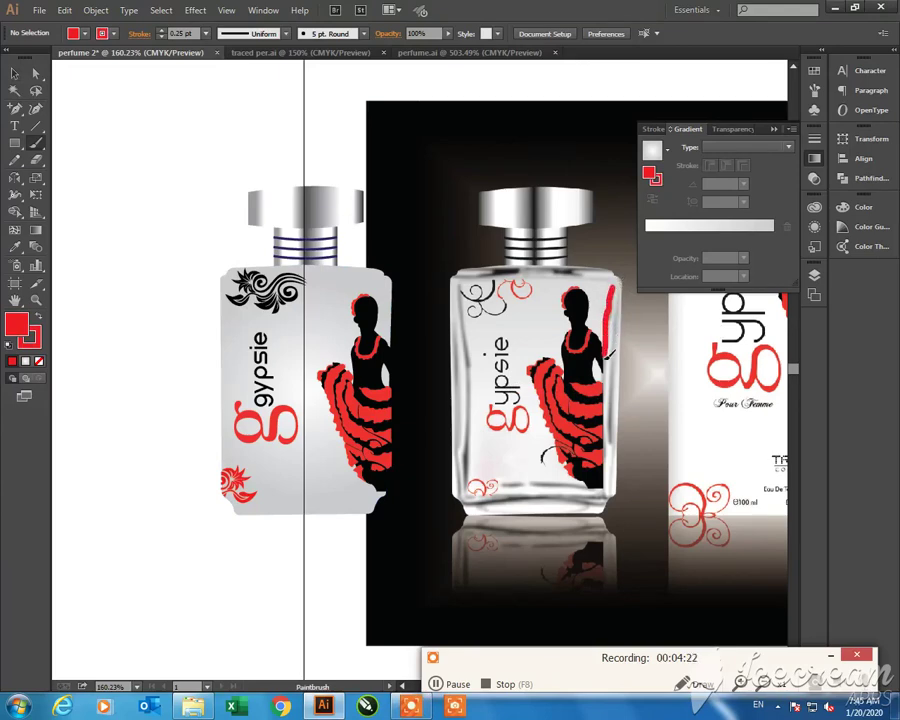
Paint red strokes down the middle bottle's right and left edges to its bottom corner
{"action": "left_click_drag", "start_coordinate": [612, 392], "coordinate": [613, 440]}
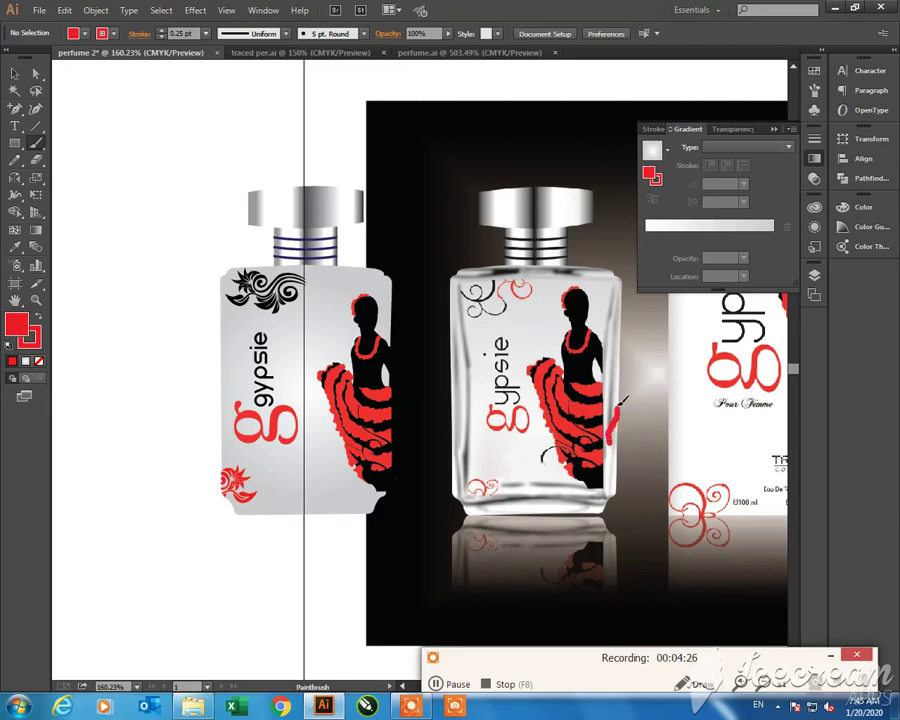
{"action": "key", "text": "ctrl+z"}
{"action": "left_click", "coordinate": [597, 372], "text": "ctrl"}
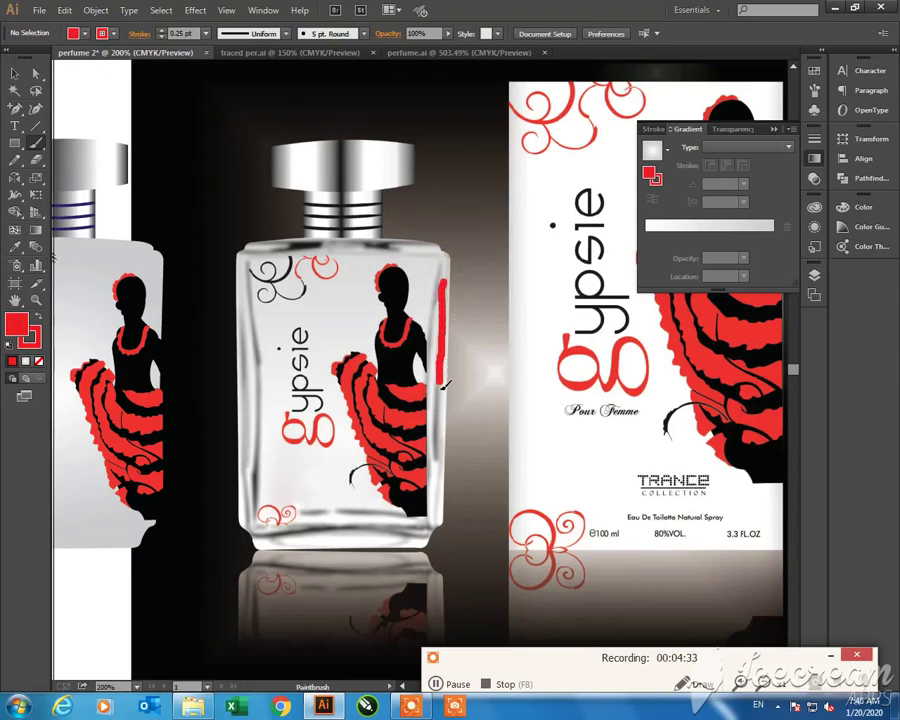
{"action": "left_click_drag", "start_coordinate": [447, 452], "coordinate": [442, 458]}
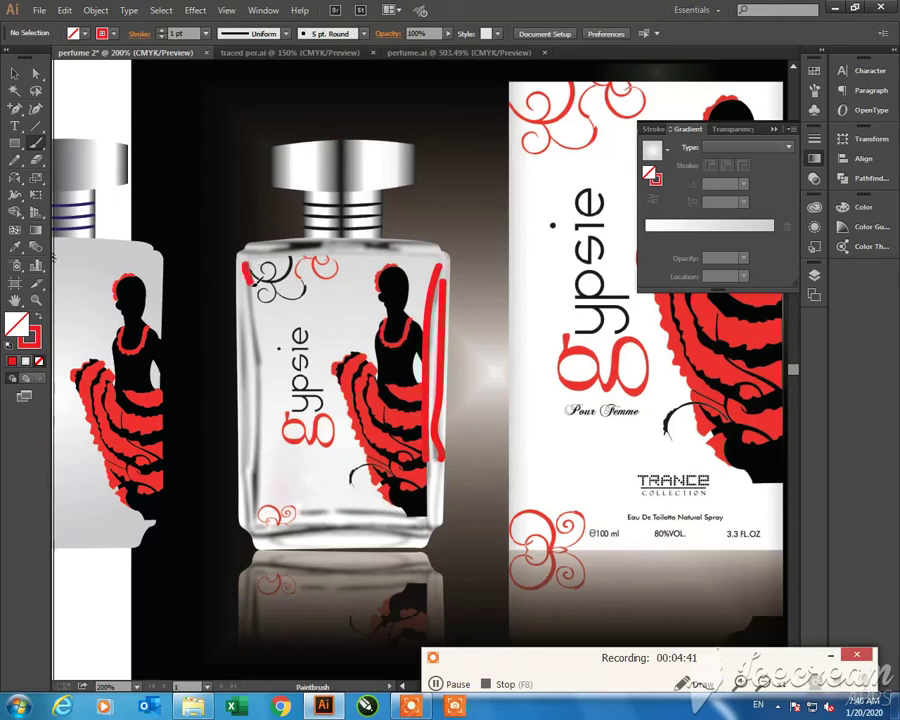
{"action": "mouse_move", "coordinate": [249, 284]}
{"action": "left_mouse_down"}
{"action": "mouse_move", "coordinate": [256, 322]}
{"action": "mouse_move", "coordinate": [243, 522]}
{"action": "left_mouse_up"}
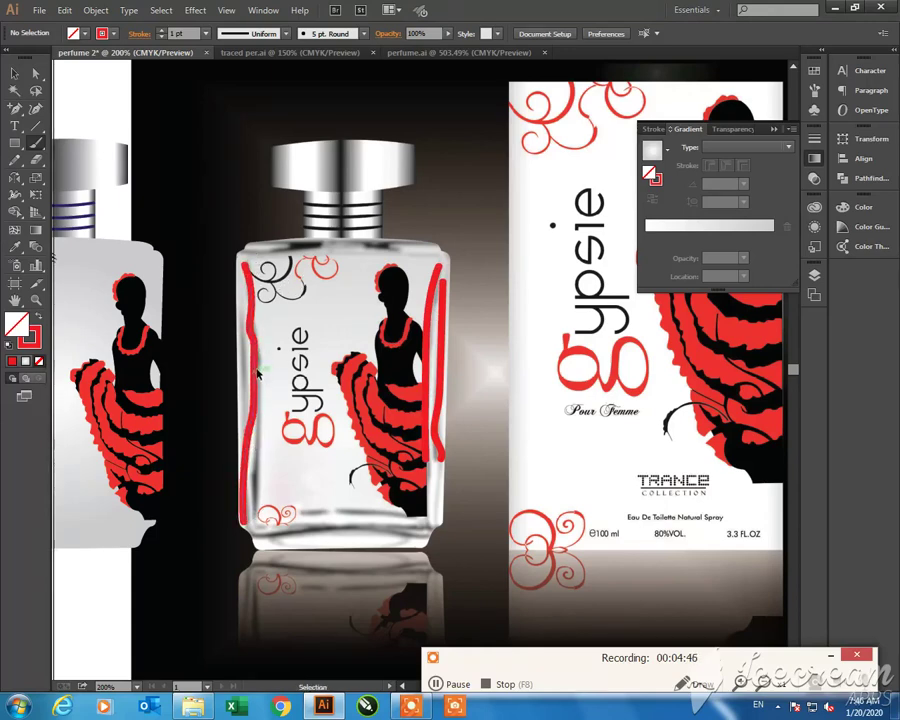
{"action": "key", "text": "ctrl+z"}
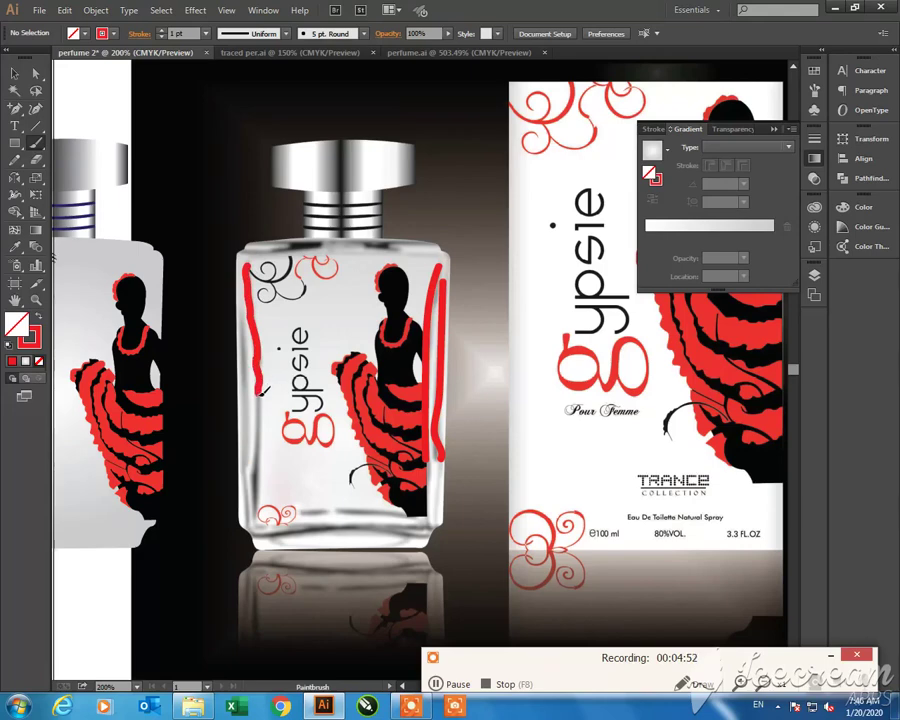
{"action": "left_click_drag", "start_coordinate": [262, 413], "coordinate": [261, 430]}
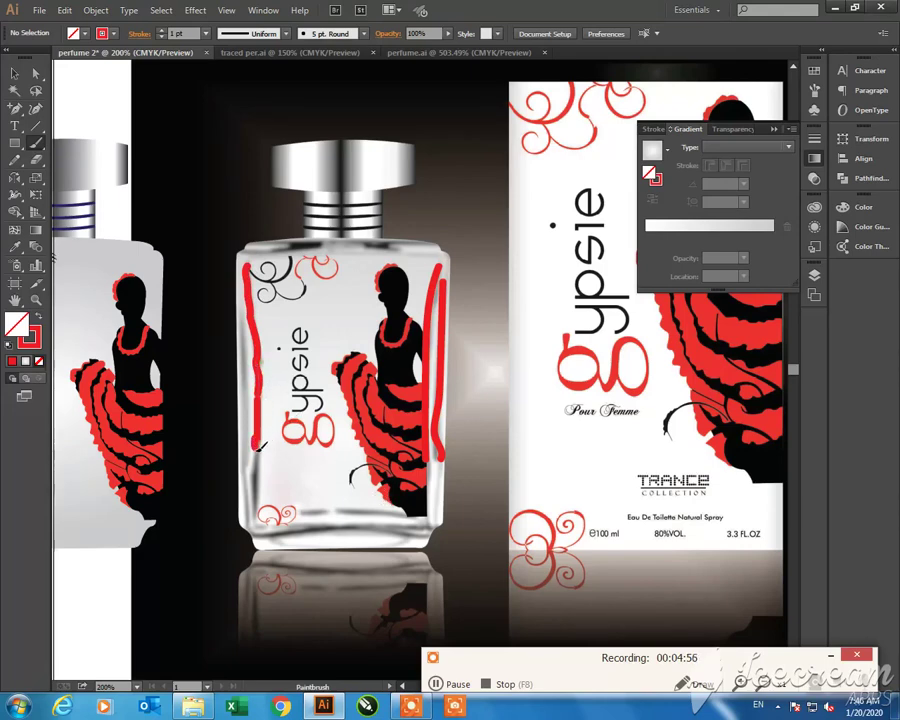
{"action": "left_click_drag", "start_coordinate": [259, 509], "coordinate": [254, 518]}
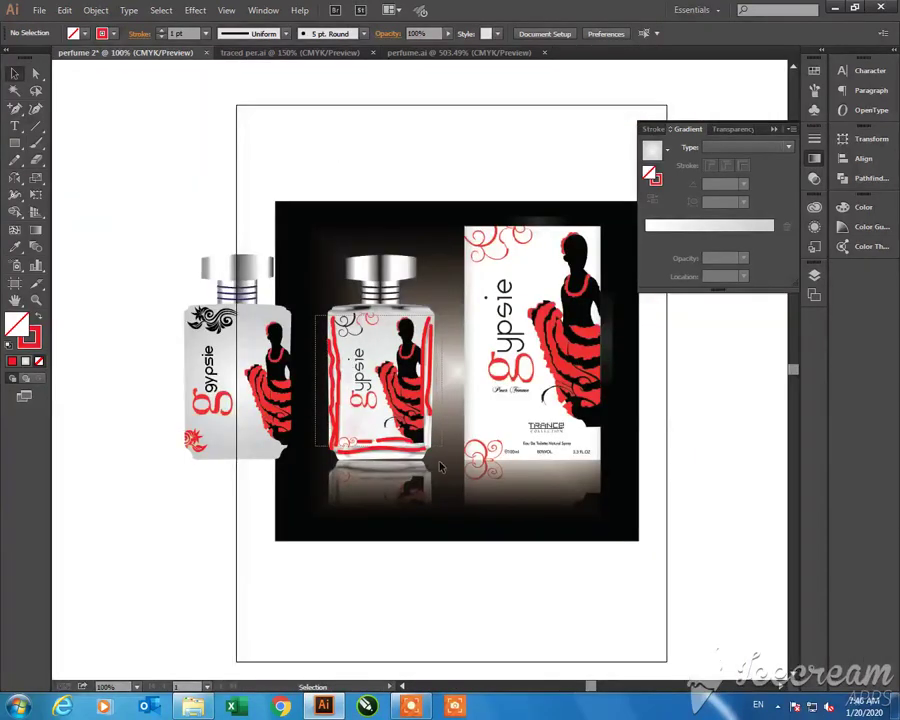
Give the edge strokes 0.5 pt weight, expand their appearance, and fill them black
{"action": "left_click", "coordinate": [420, 440]}
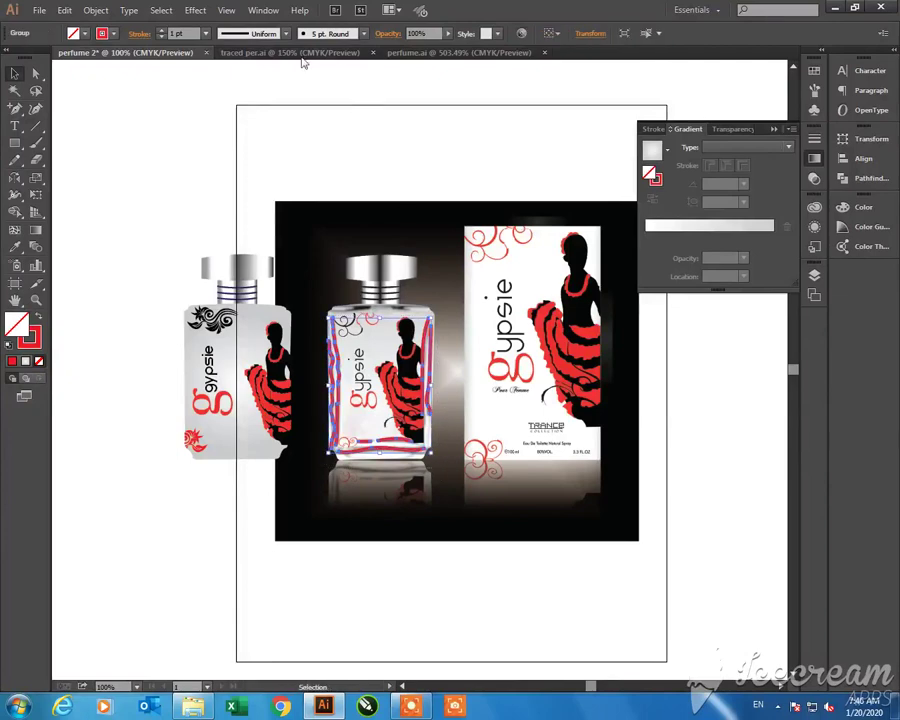
{"action": "left_click", "coordinate": [205, 33]}
{"action": "left_click", "coordinate": [218, 61]}
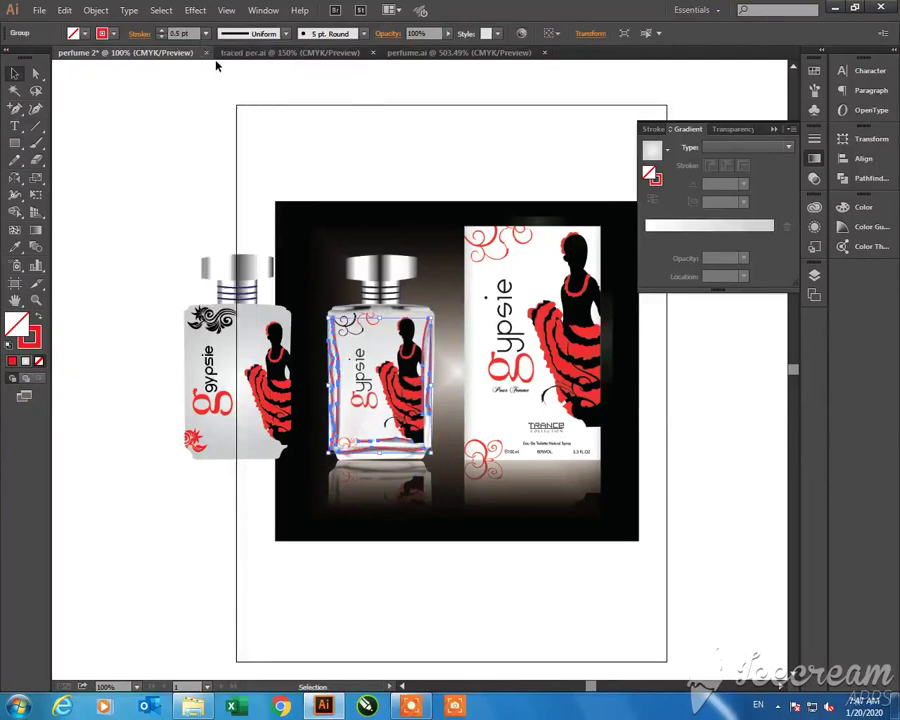
{"action": "left_click", "coordinate": [96, 10]}
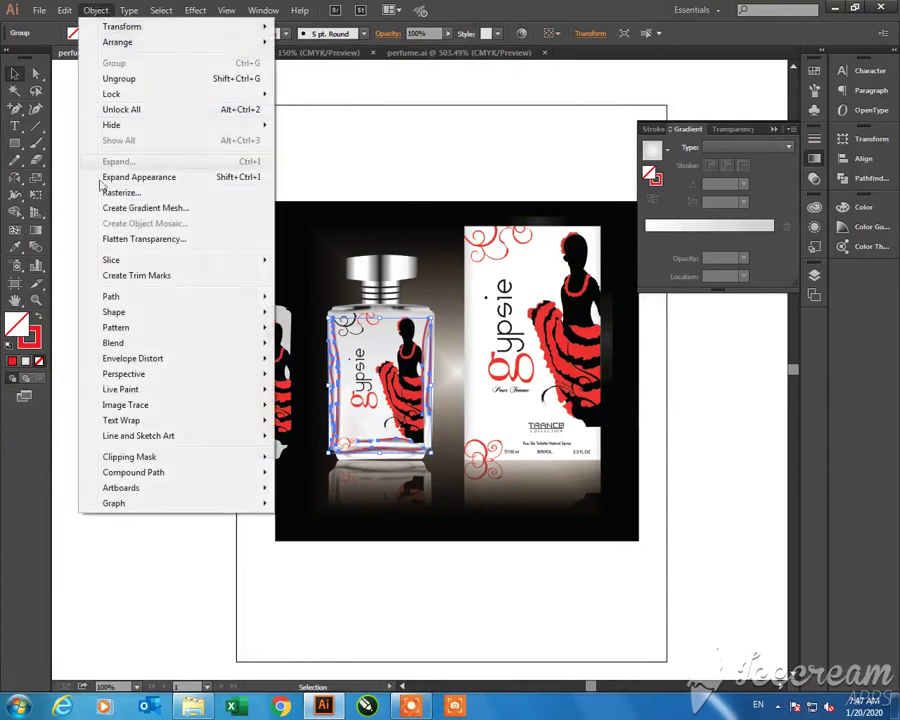
{"action": "left_click", "coordinate": [130, 178]}
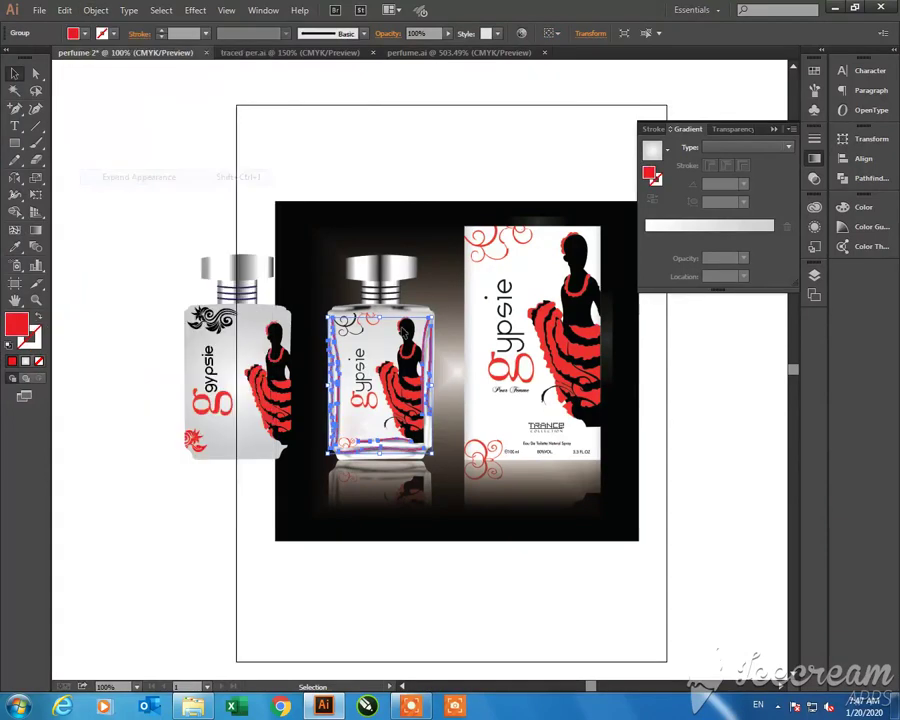
{"action": "left_click", "coordinate": [84, 35]}
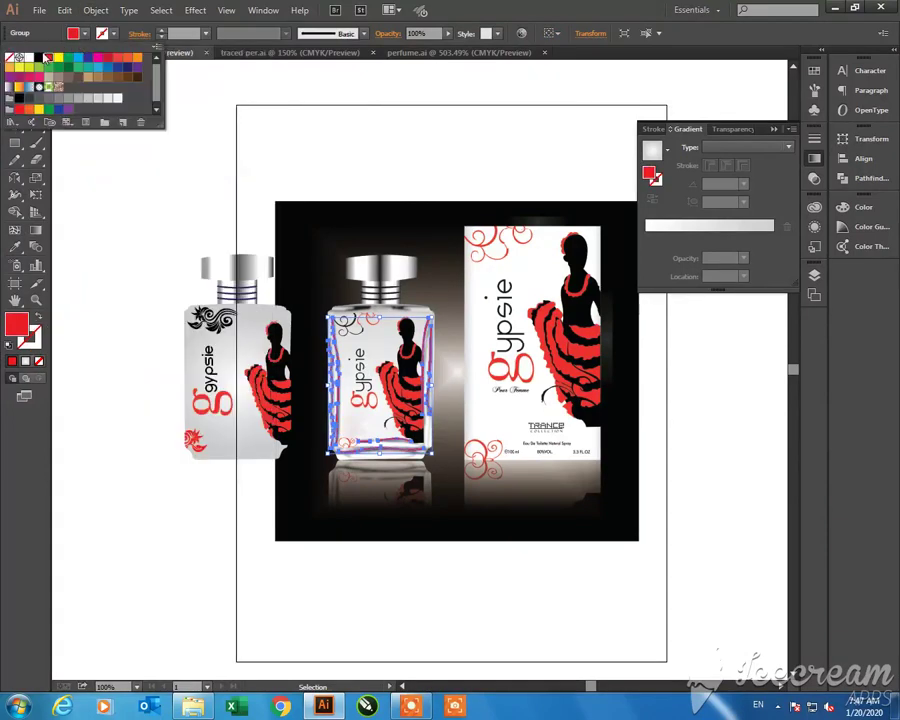
{"action": "left_click", "coordinate": [39, 59]}
{"action": "key", "text": "Escape"}
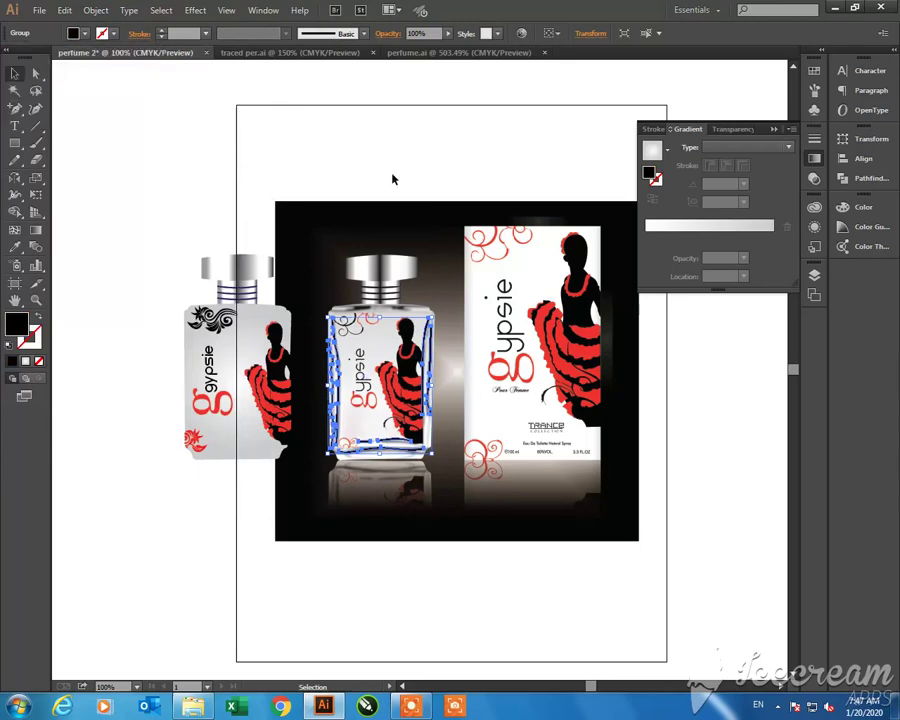
Nudge the black strokes left onto the left bottle and select its label artwork group
{"action": "key", "text": "shift+Left"}
{"action": "key", "text": "shift+Left"}
{"action": "key", "text": "shift+Left"}
{"action": "key", "text": "shift+Left"}
{"action": "key", "text": "shift+Left"}
{"action": "key", "text": "shift+Left"}
{"action": "key", "text": "shift+Left"}
{"action": "key", "text": "shift+Left"}
{"action": "key", "text": "shift+Left"}
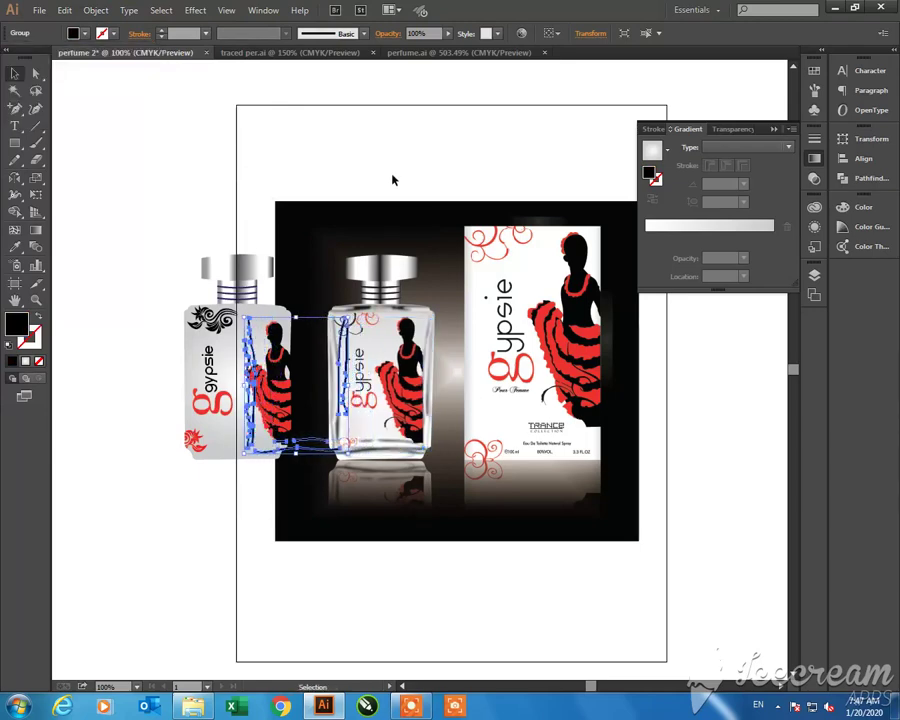
{"action": "key", "text": "shift+Left"}
{"action": "key", "text": "shift+Left"}
{"action": "key", "text": "shift+Left"}
{"action": "key", "text": "shift+Left"}
{"action": "key", "text": "shift+Left"}
{"action": "key", "text": "shift+Left"}
{"action": "key", "text": "shift+Left"}
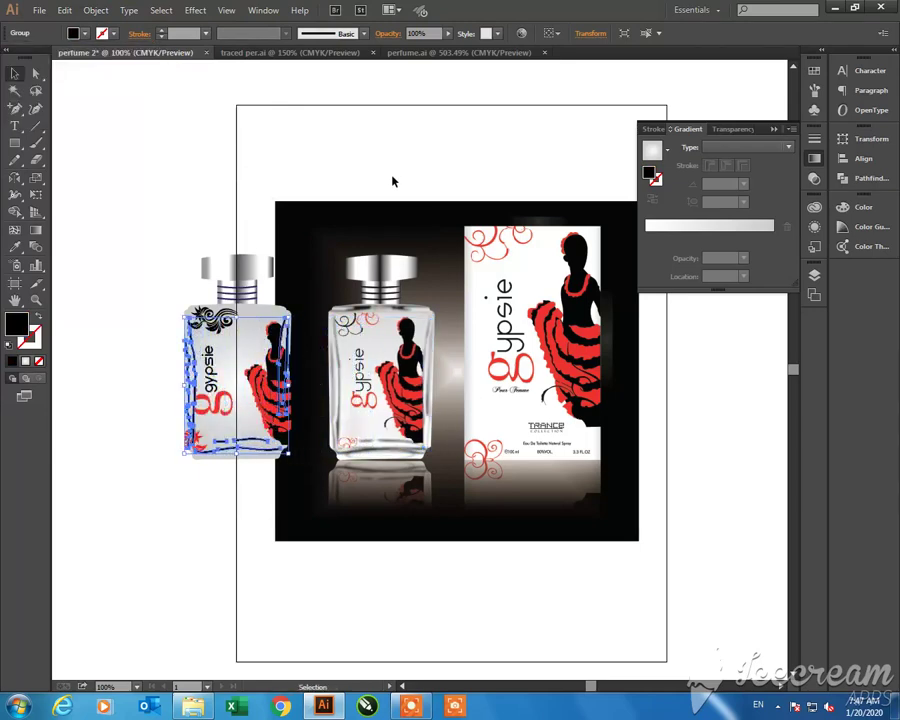
{"action": "left_click", "coordinate": [393, 181]}
{"action": "left_click_drag", "start_coordinate": [300, 310], "coordinate": [270, 365]}
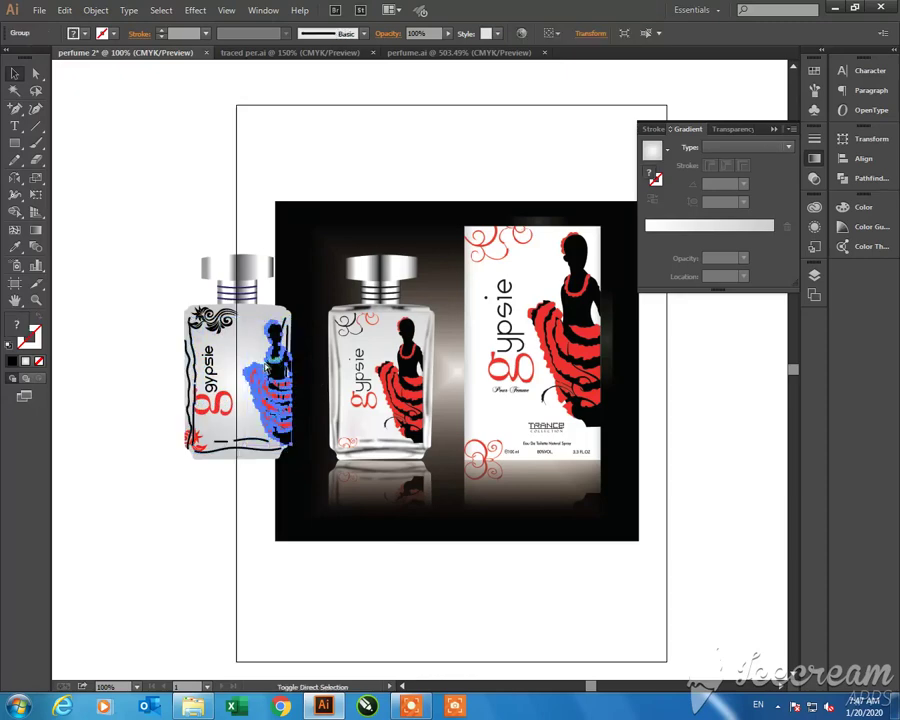
{"action": "left_click", "coordinate": [251, 455]}
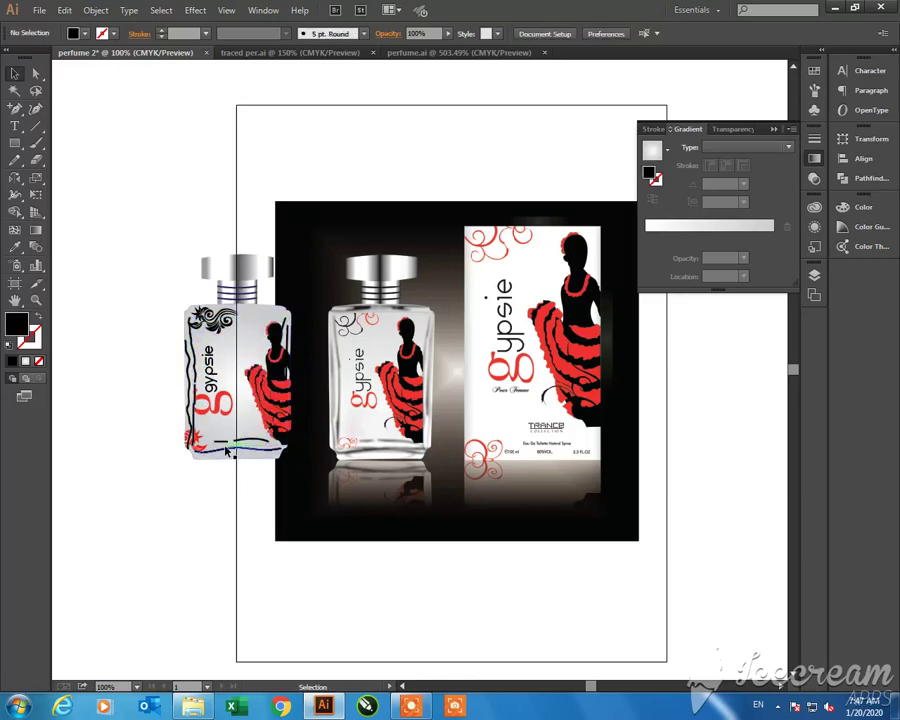
{"action": "left_click", "coordinate": [228, 452]}
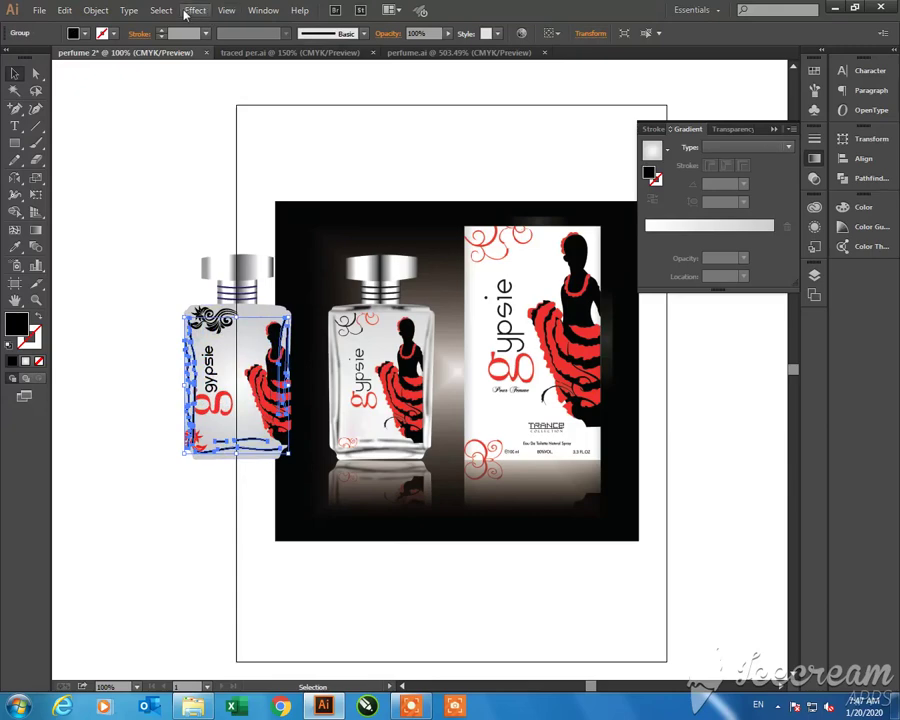
Apply a Gaussian Blur with a slightly larger radius to the label artwork
{"action": "left_click", "coordinate": [197, 11]}
{"action": "mouse_move", "coordinate": [210, 245]}
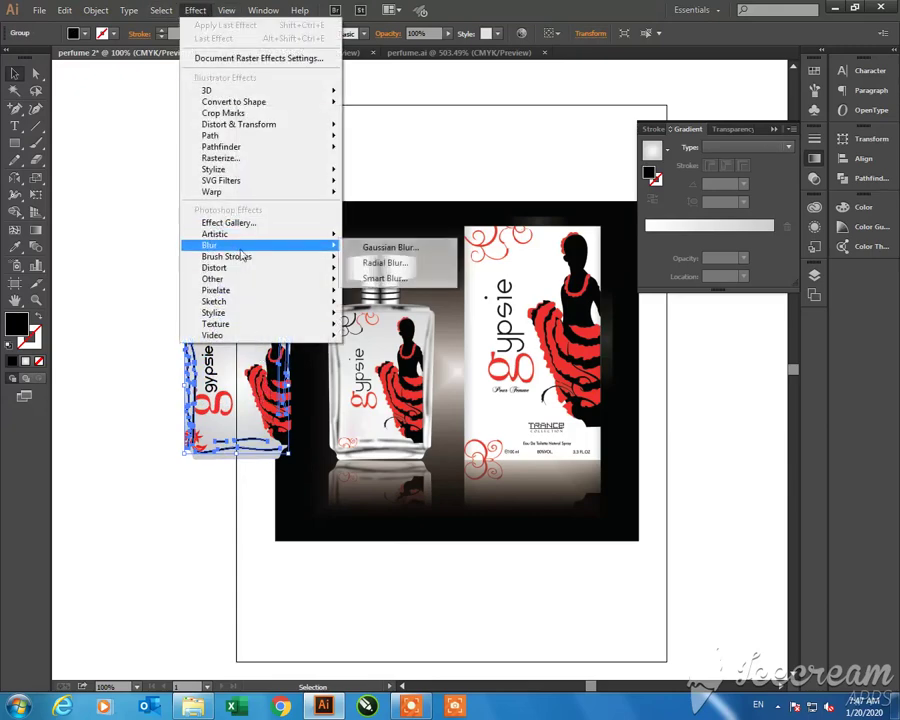
{"action": "left_click", "coordinate": [395, 248]}
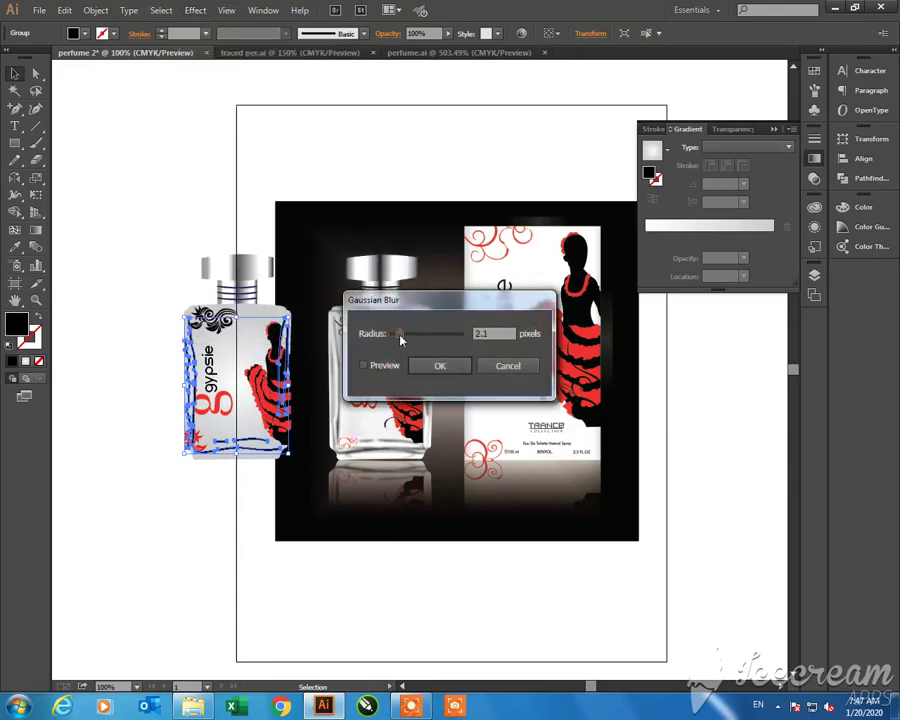
{"action": "left_click_drag", "start_coordinate": [405, 337], "coordinate": [411, 335]}
{"action": "left_click", "coordinate": [380, 369]}
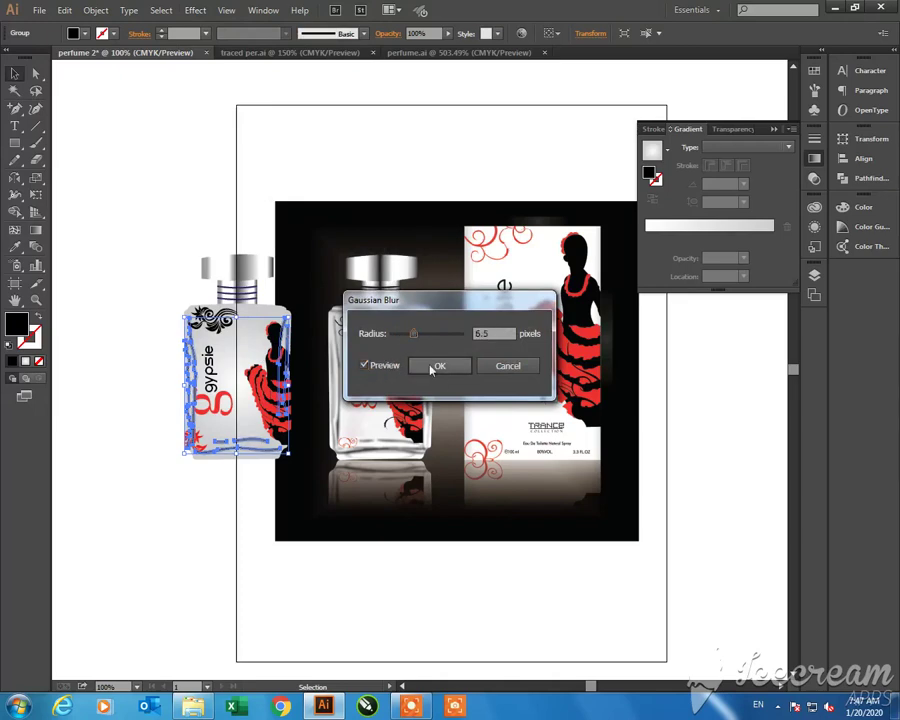
{"action": "left_click", "coordinate": [440, 366]}
{"action": "left_click", "coordinate": [198, 585]}
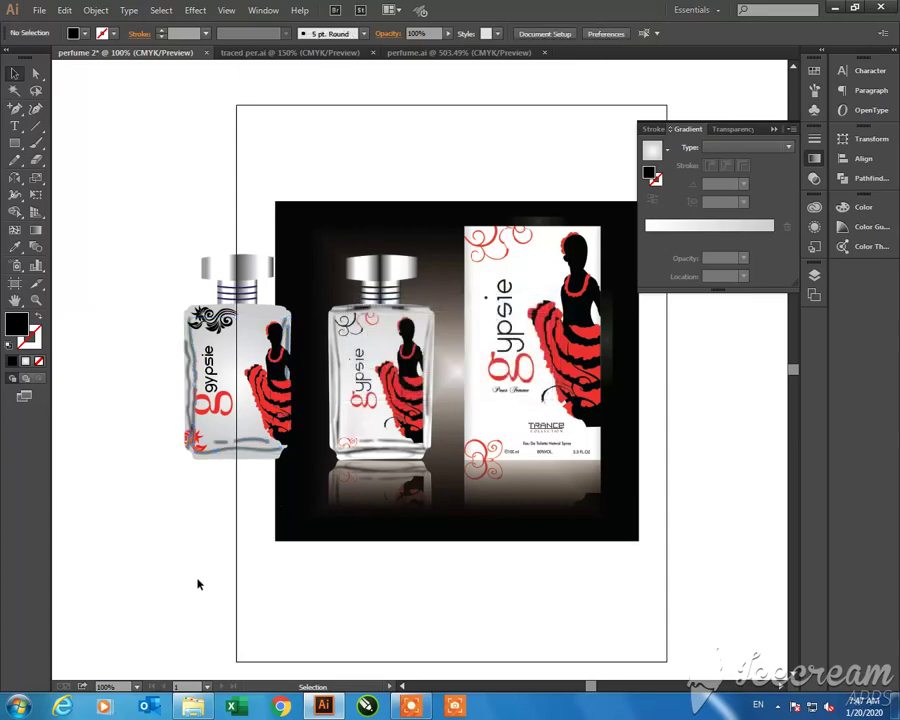
Collapse the Gradient panel and save the mockup as perfume 2.ai
{"action": "left_click", "coordinate": [200, 450]}
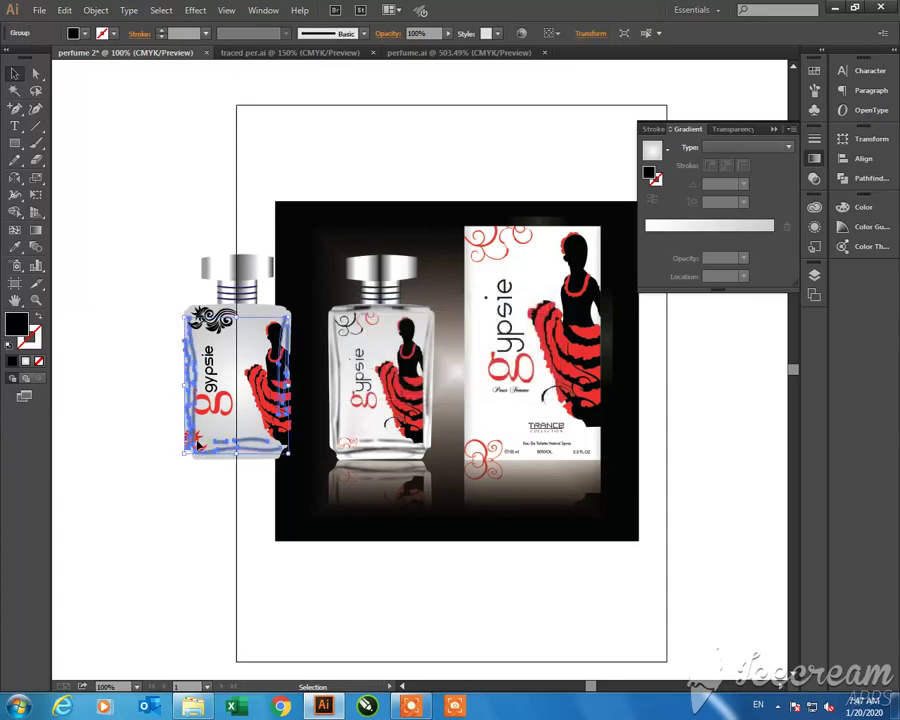
{"action": "key", "text": "ctrl+shift+a"}
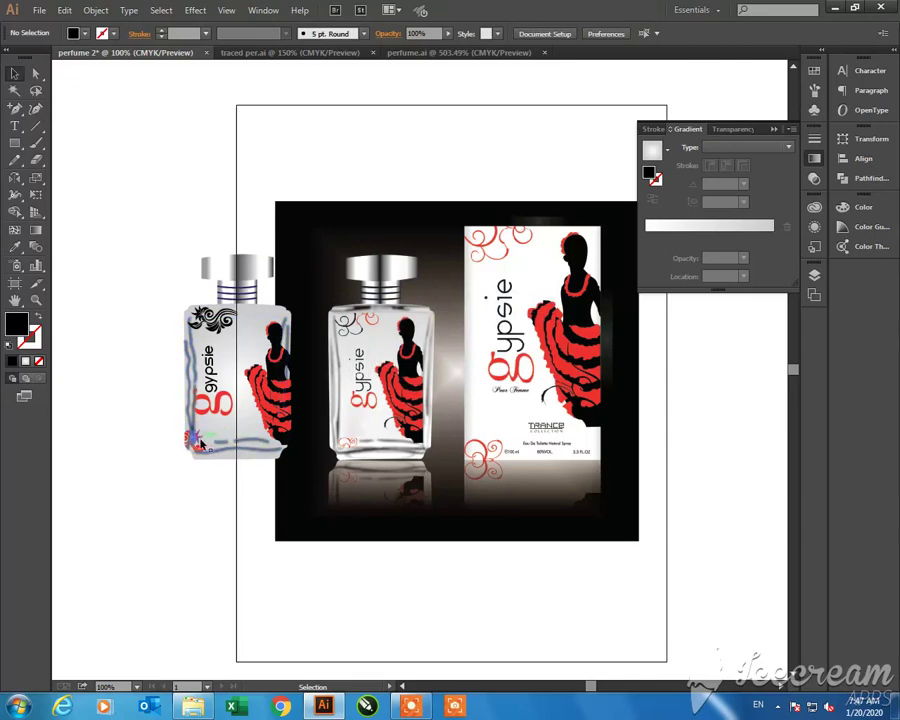
{"action": "left_click", "coordinate": [209, 440]}
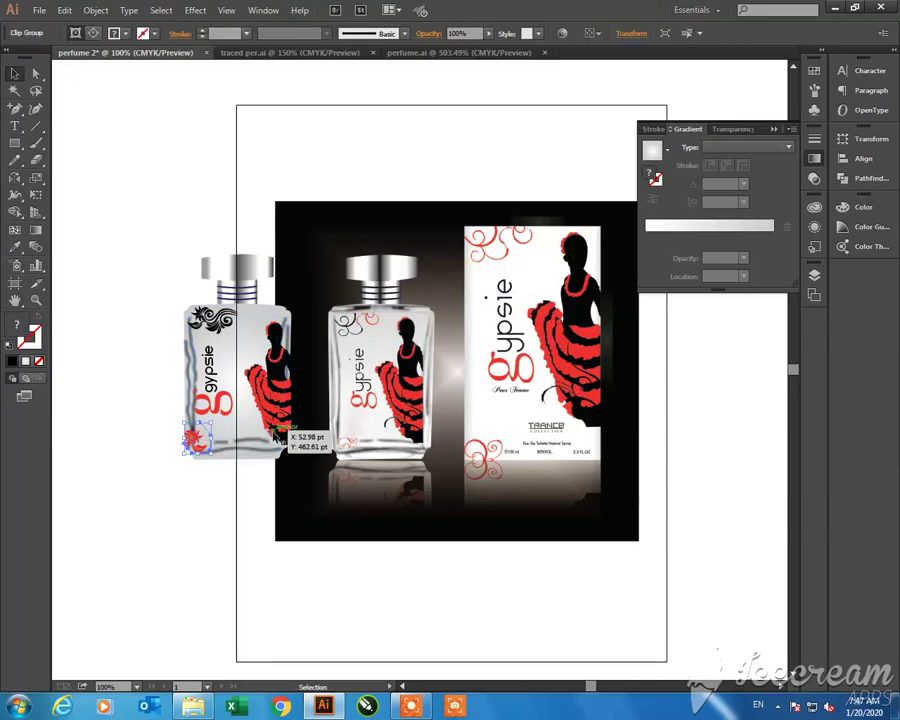
{"action": "left_click", "coordinate": [210, 497]}
{"action": "left_click", "coordinate": [226, 455]}
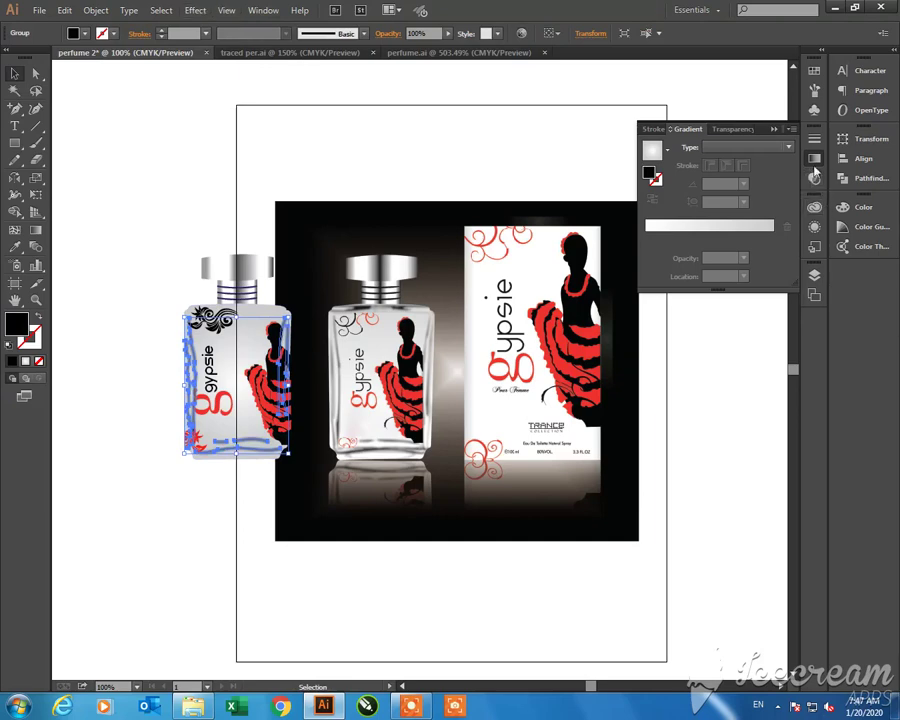
{"action": "left_click", "coordinate": [776, 130]}
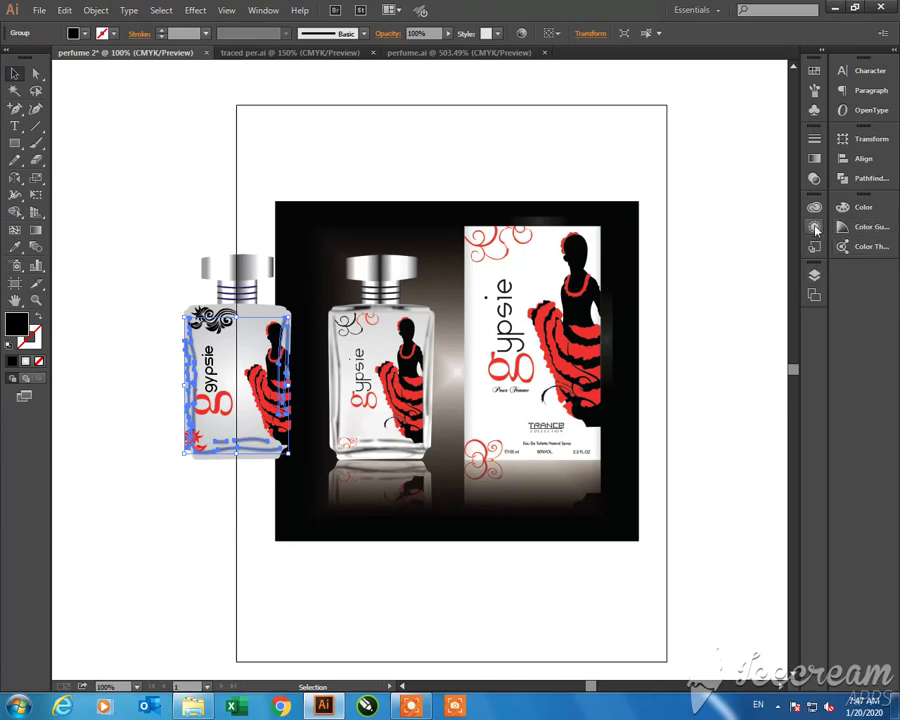
{"action": "left_click", "coordinate": [725, 171]}
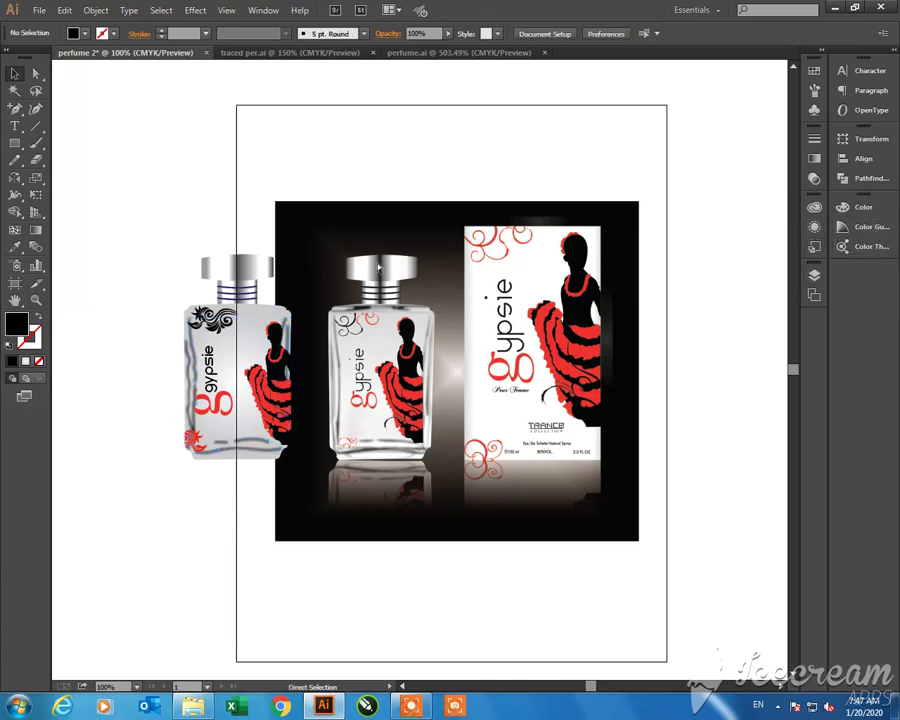
{"action": "key", "text": "ctrl+shift+s"}
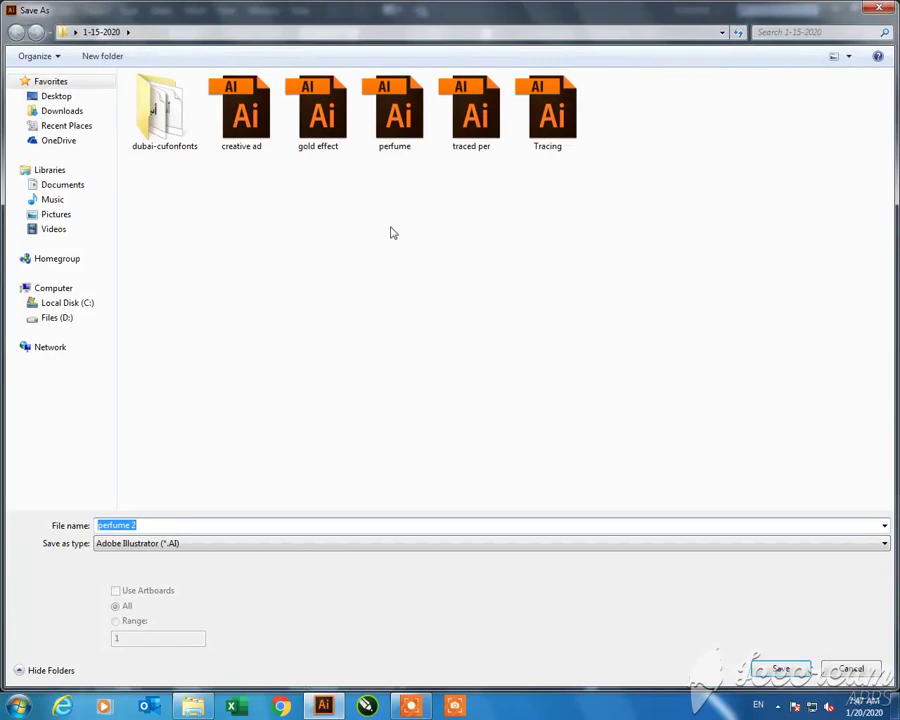
{"action": "key", "text": "Return"}
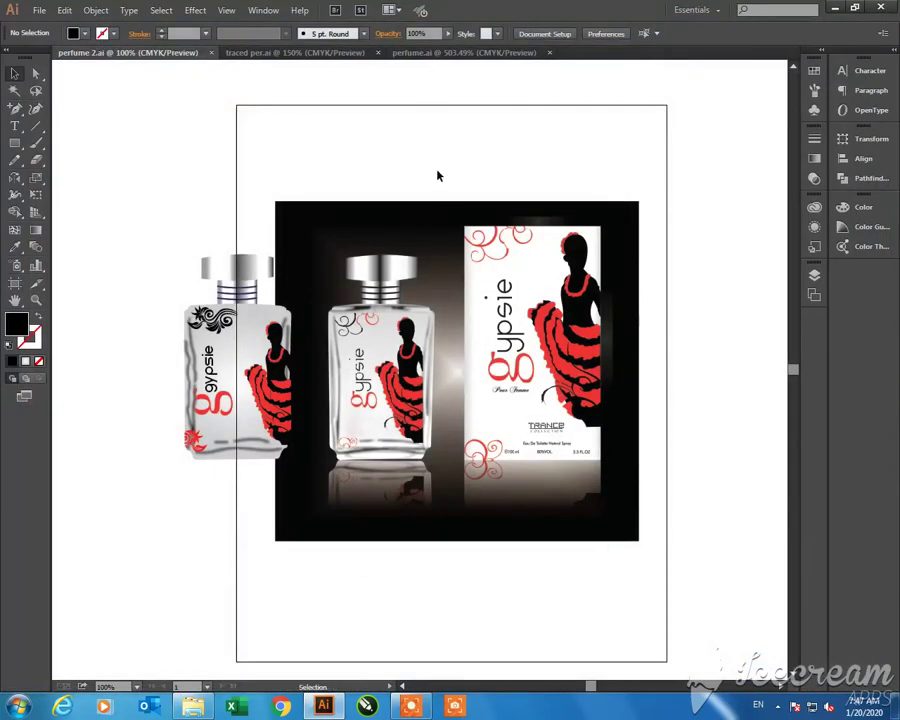
Set the left perfume bottle group's blend mode to Multiply in the Transparency panel
{"action": "left_click", "coordinate": [195, 355]}
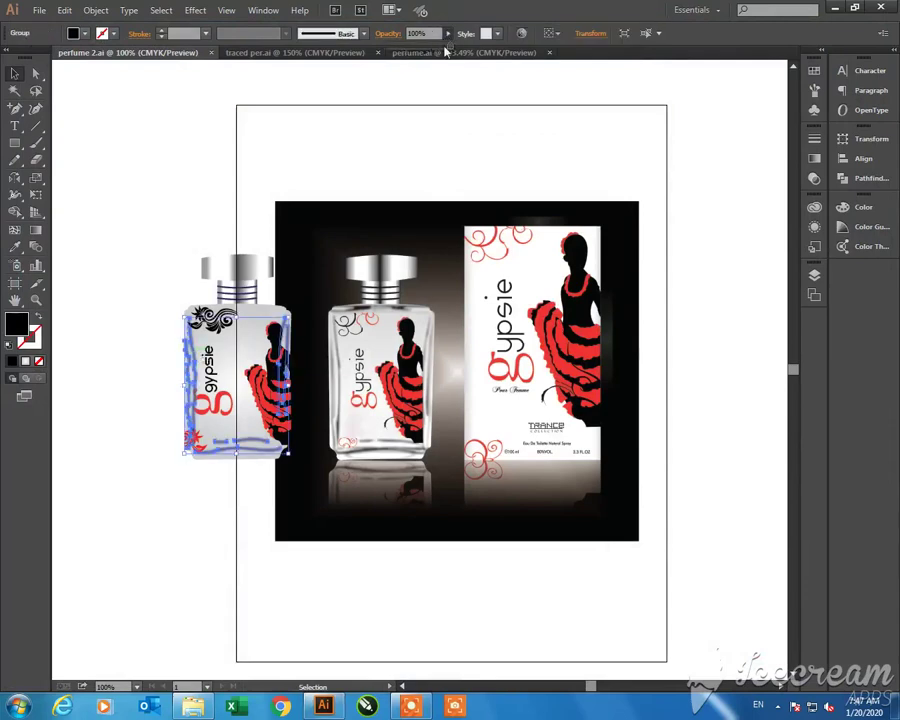
{"action": "left_click", "coordinate": [814, 158]}
{"action": "left_click", "coordinate": [740, 130]}
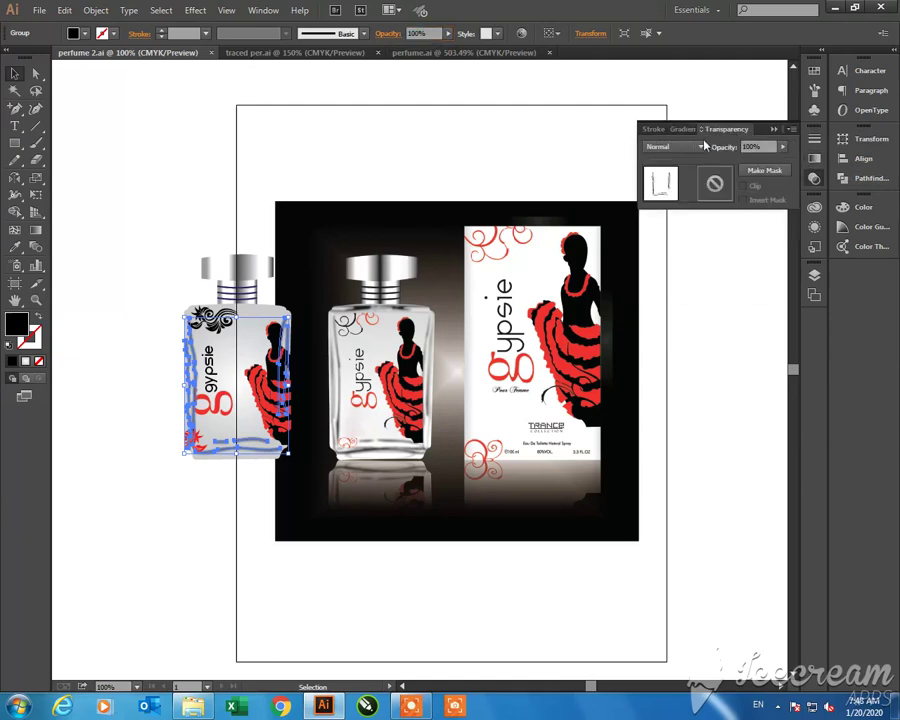
{"action": "left_click", "coordinate": [705, 147]}
{"action": "left_click", "coordinate": [680, 205]}
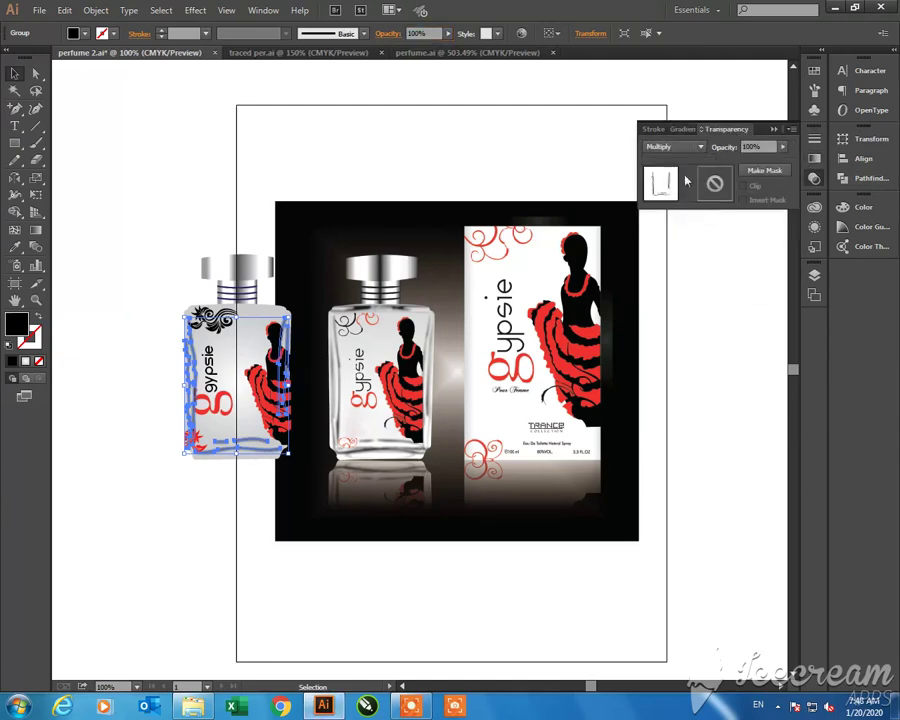
{"action": "scroll", "coordinate": [676, 147], "scroll_direction": "down", "scroll_amount": 2}
{"action": "scroll", "coordinate": [676, 147], "scroll_direction": "down", "scroll_amount": 1}
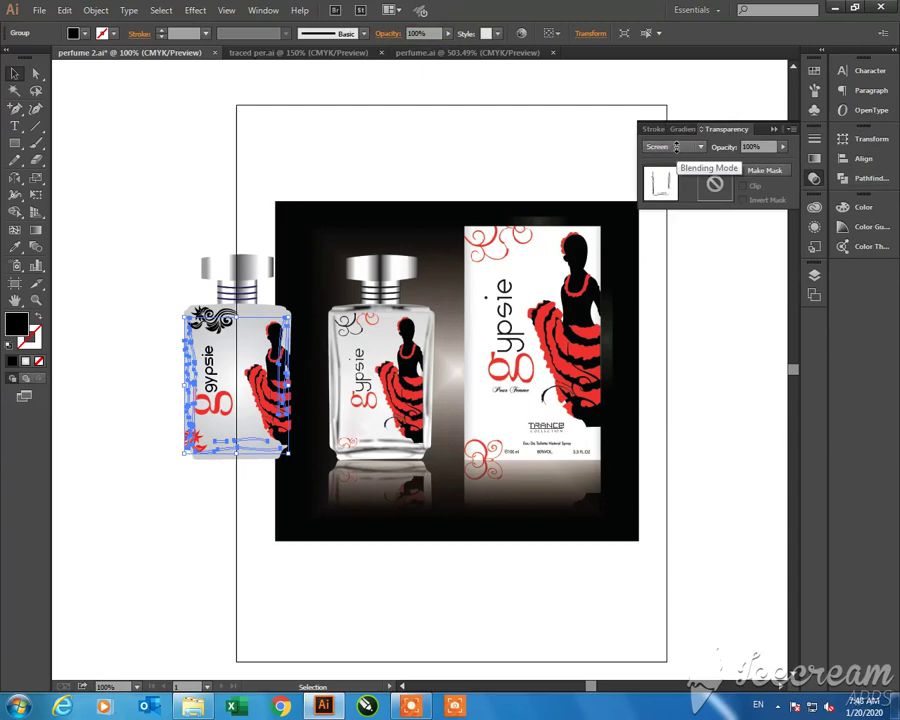
{"action": "left_click", "coordinate": [337, 580]}
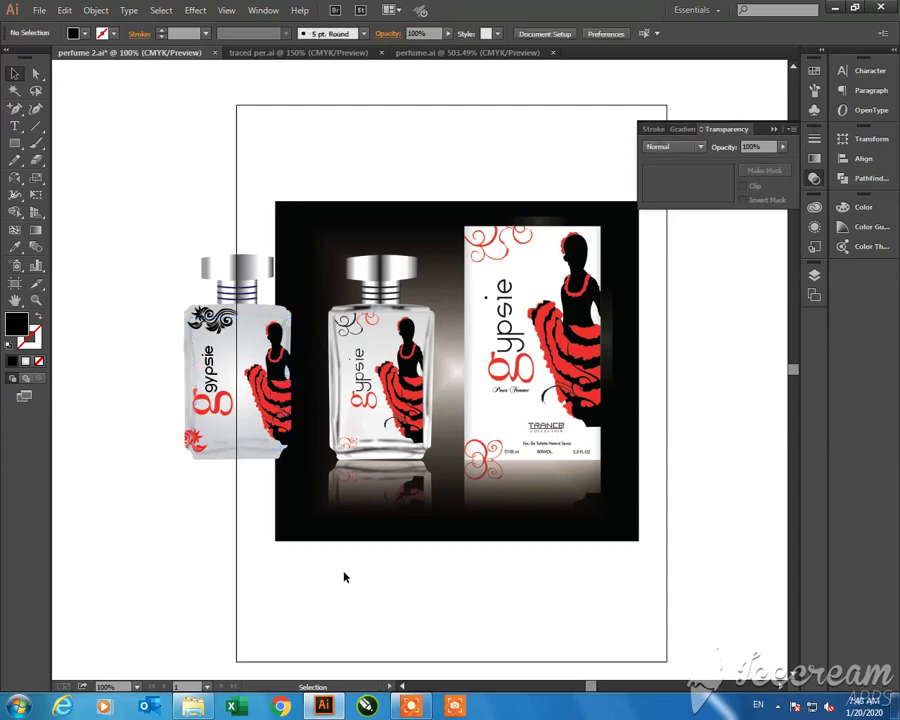
{"action": "mouse_move", "coordinate": [396, 581]}
{"action": "left_mouse_down"}
{"action": "mouse_move", "coordinate": [337, 546]}
{"action": "mouse_move", "coordinate": [388, 593]}
{"action": "left_mouse_up"}
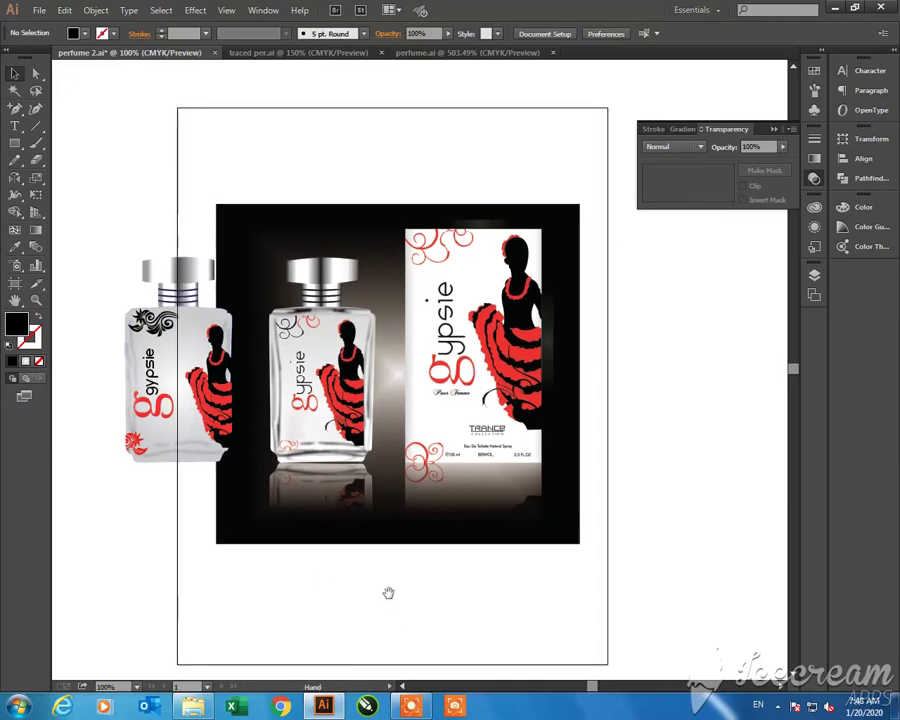
Try several blend modes on the black swirl ornament, settling on Hard Light
{"action": "left_click", "coordinate": [158, 321]}
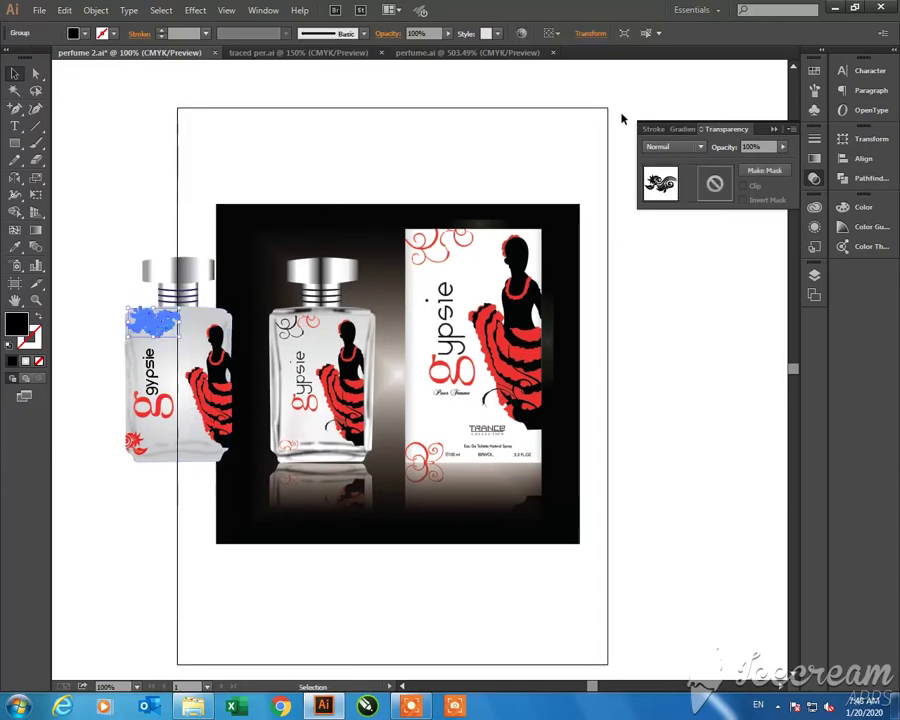
{"action": "left_click", "coordinate": [697, 147]}
{"action": "left_click", "coordinate": [672, 194]}
{"action": "key", "text": "Down"}
{"action": "key", "text": "Down"}
{"action": "left_click", "coordinate": [657, 305]}
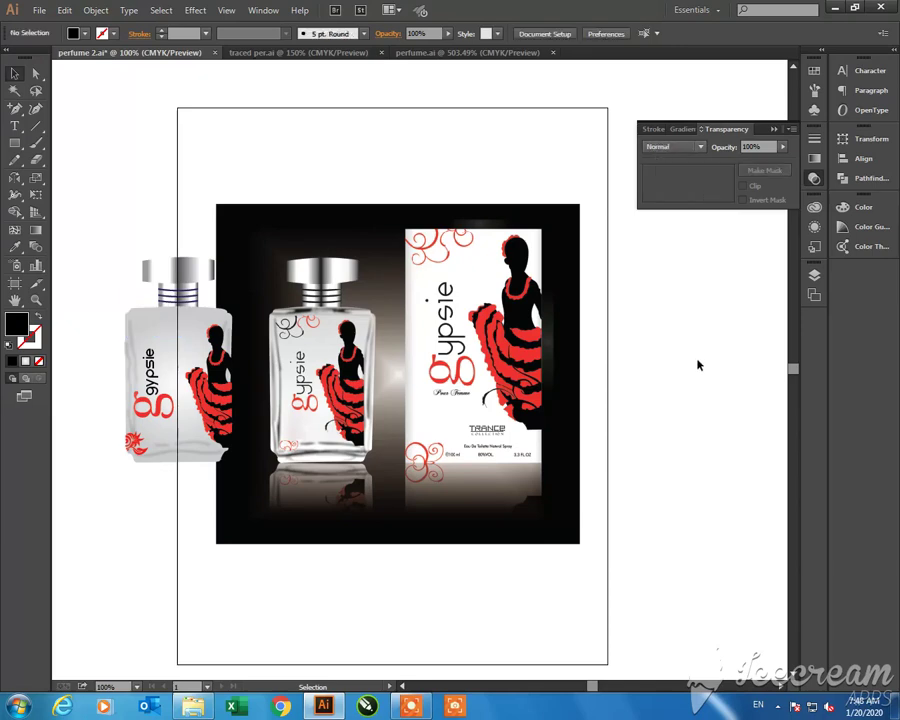
{"action": "left_click", "coordinate": [147, 333]}
{"action": "scroll", "coordinate": [686, 147], "scroll_direction": "down", "scroll_amount": 2}
{"action": "scroll", "coordinate": [686, 147], "scroll_direction": "down", "scroll_amount": 1}
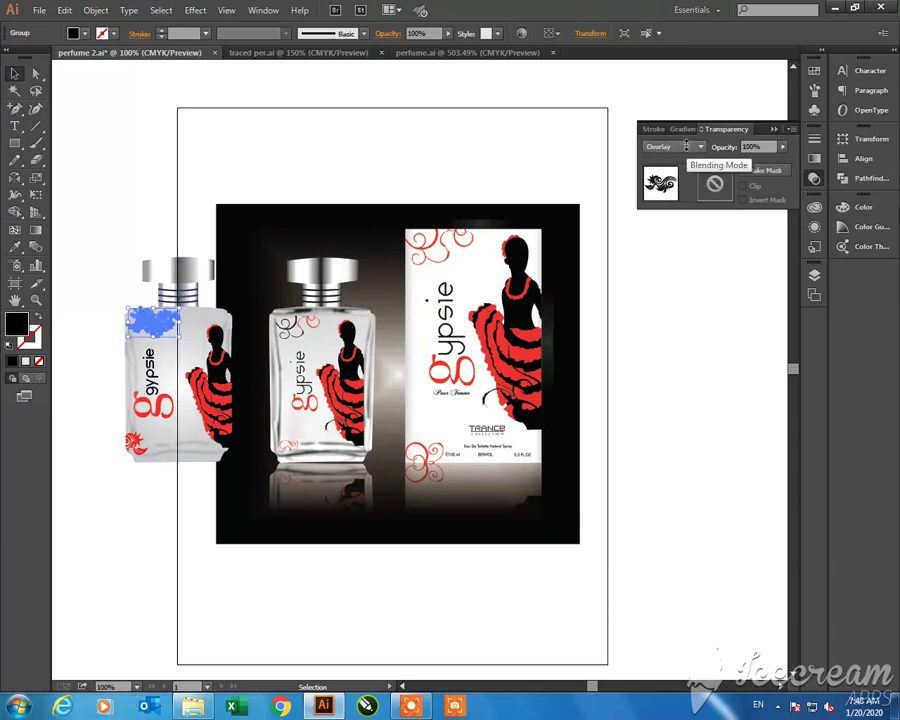
{"action": "left_click", "coordinate": [686, 299]}
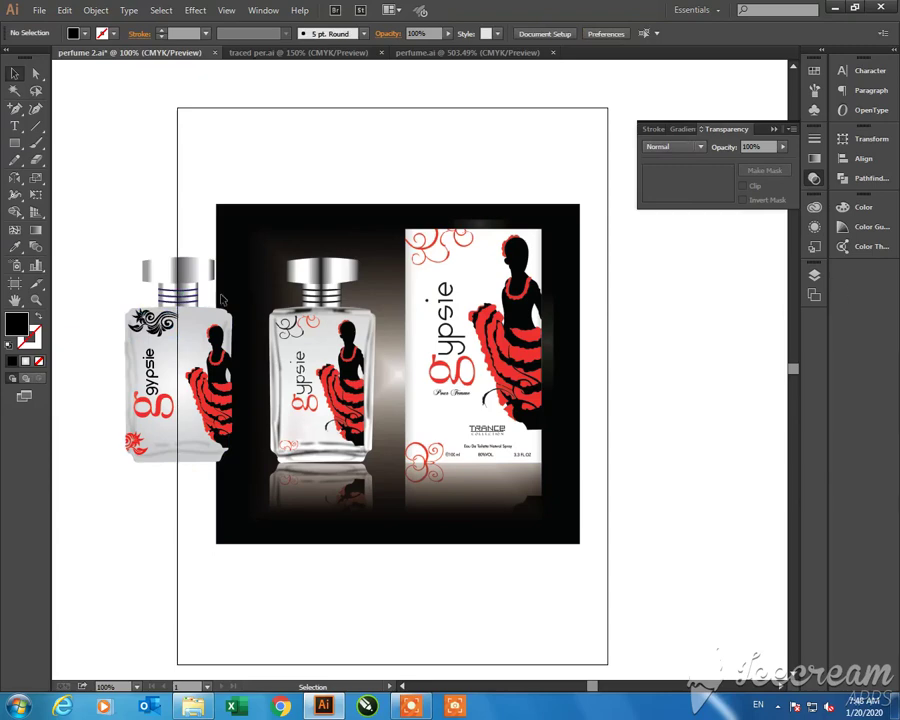
Lower the swirl ornament's opacity to 46% so it fades to soft grey
{"action": "left_click", "coordinate": [150, 320]}
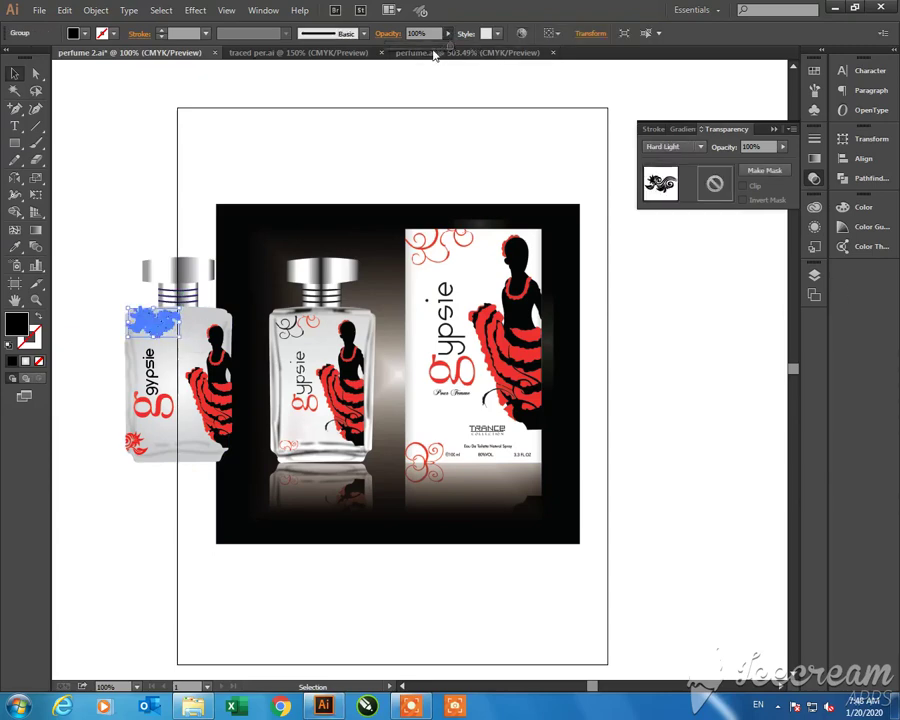
{"action": "left_click_drag", "start_coordinate": [435, 55], "coordinate": [422, 50]}
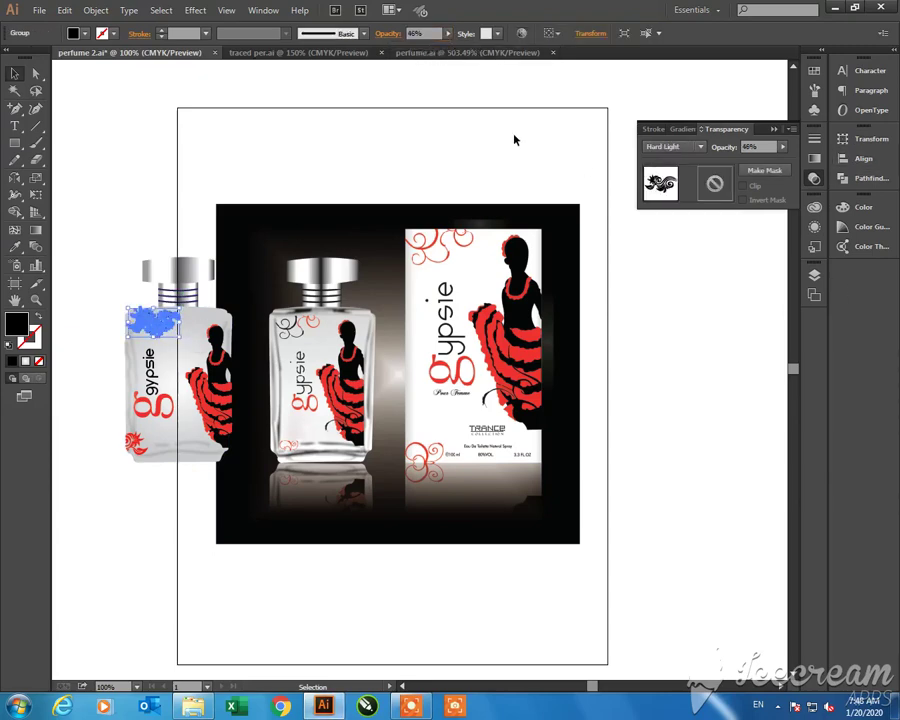
{"action": "left_click", "coordinate": [375, 168]}
{"action": "left_click_drag", "start_coordinate": [110, 176], "coordinate": [237, 530]}
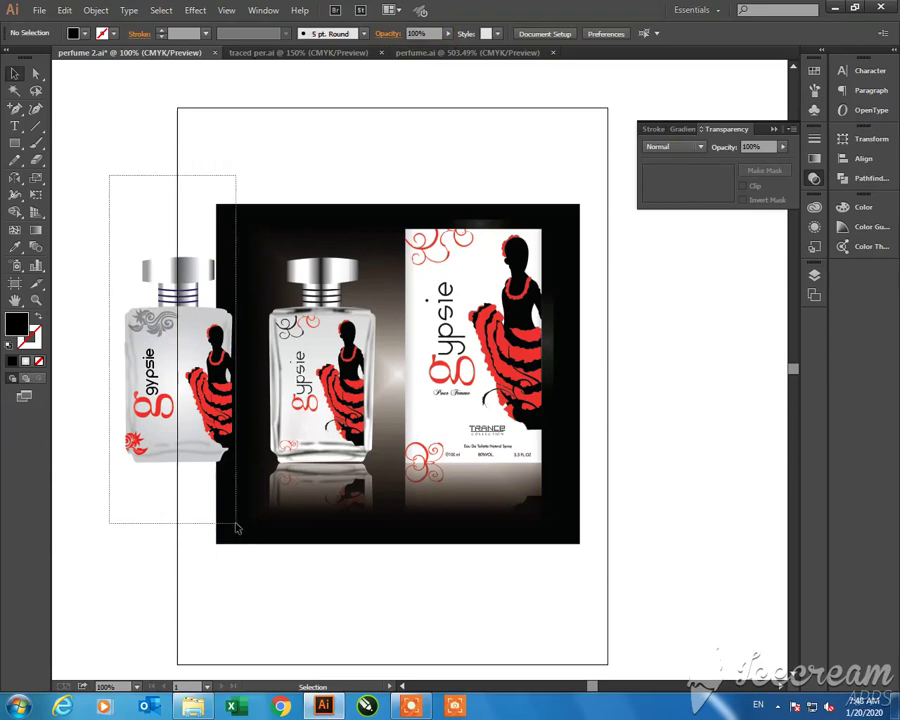
{"action": "left_click", "coordinate": [256, 537]}
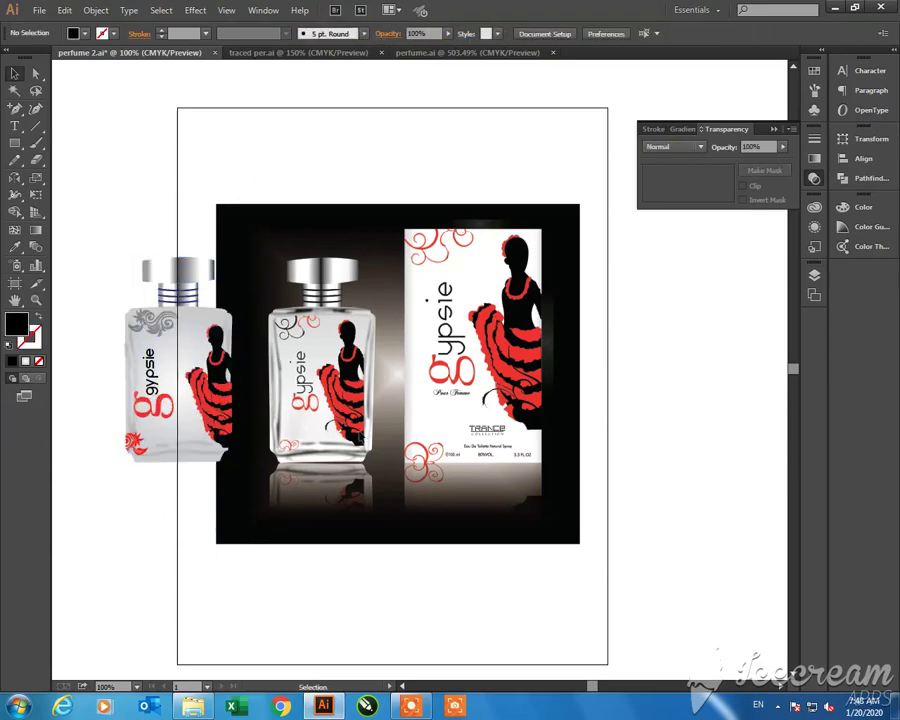
Draw a tall rectangle over the Gypsie box and move it right of the artwork
{"action": "key", "text": "m"}
{"action": "left_click", "coordinate": [410, 706]}
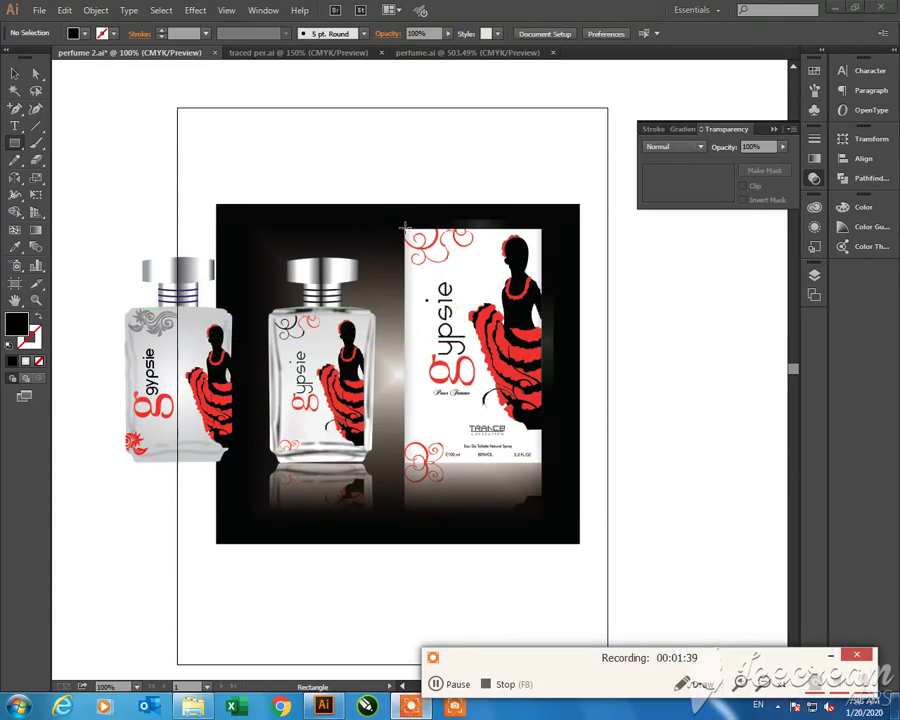
{"action": "left_click_drag", "start_coordinate": [405, 229], "coordinate": [541, 463]}
{"action": "key", "text": "v"}
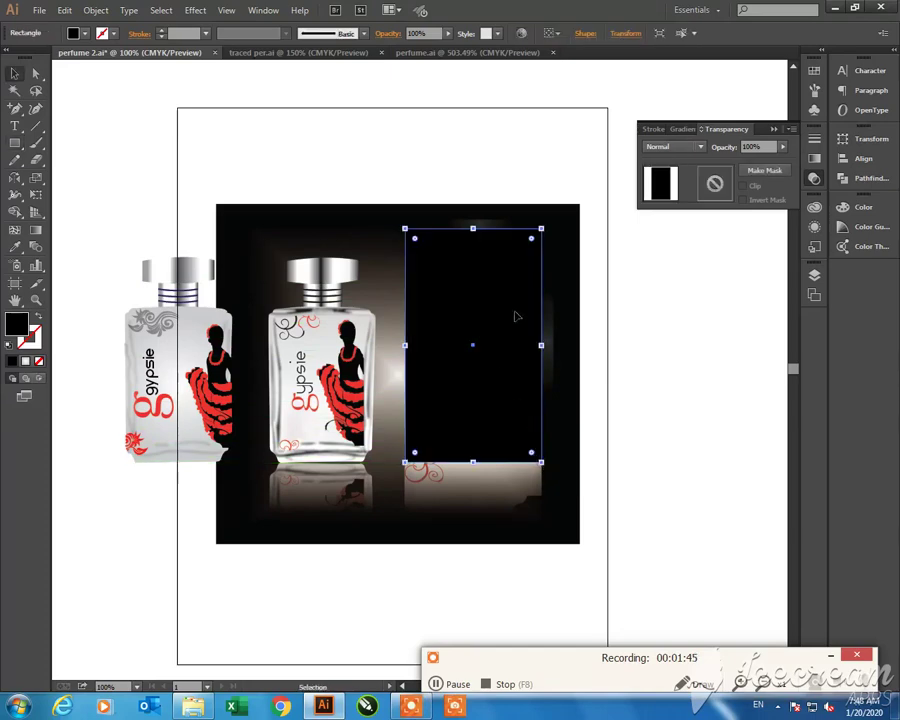
{"action": "left_click_drag", "start_coordinate": [478, 330], "coordinate": [689, 330]}
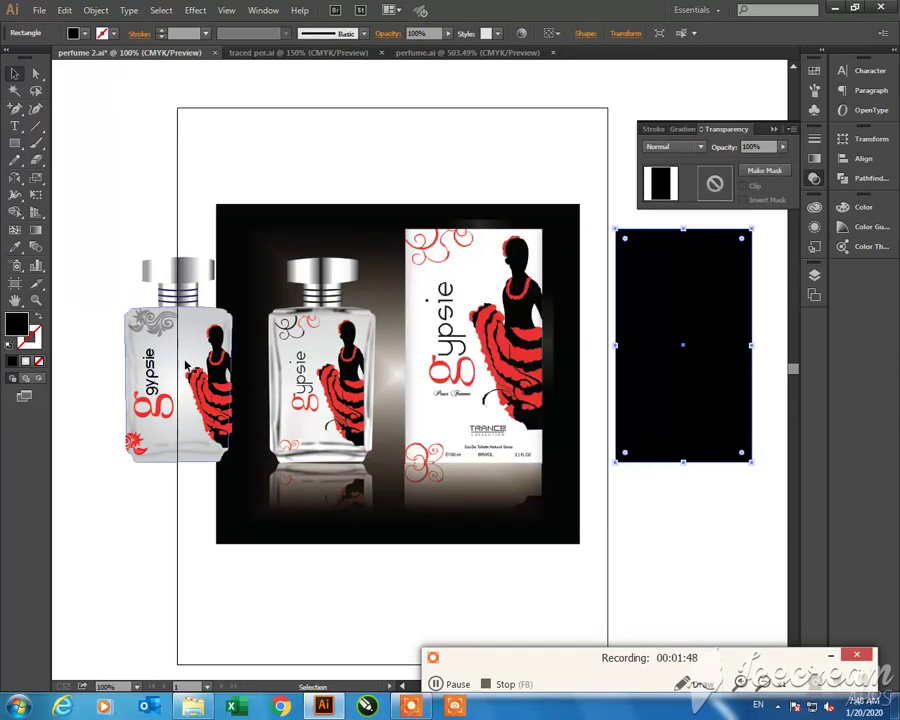
Fill the rectangle with a white-to-grey radial gradient, then select the left perfume bottle
{"action": "key", "text": "i"}
{"action": "left_click", "coordinate": [425, 255]}
{"action": "key", "text": "v"}
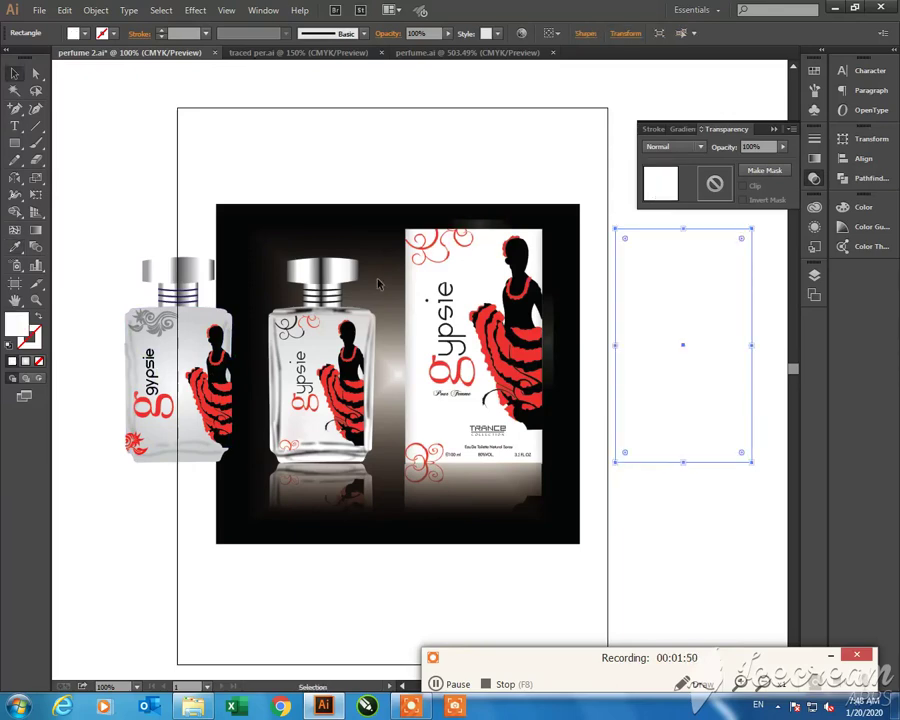
{"action": "key", "text": "i"}
{"action": "left_click", "coordinate": [320, 400]}
{"action": "key", "text": "v"}
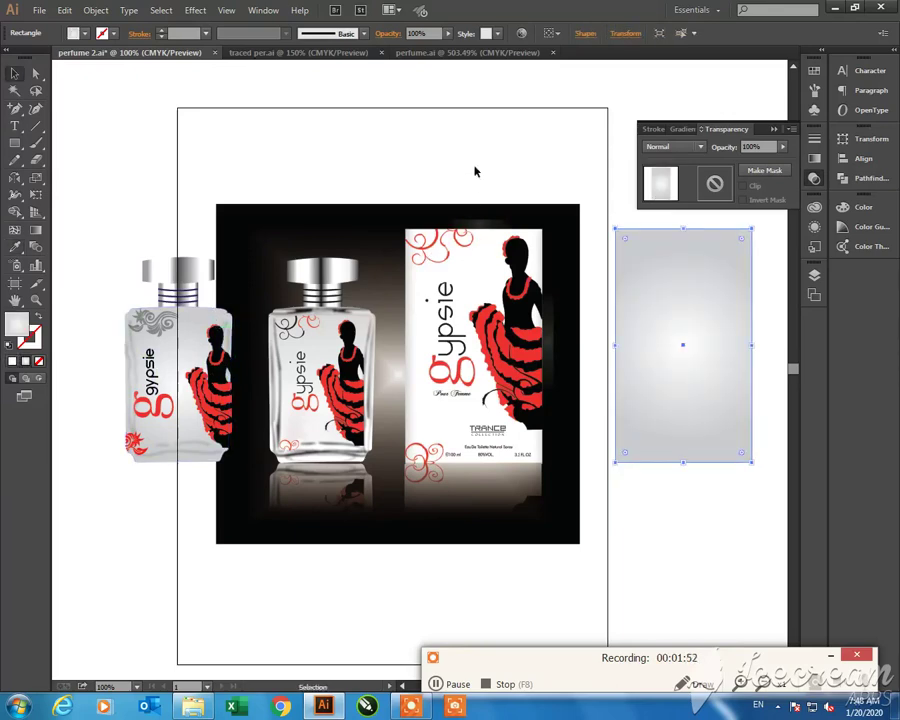
{"action": "left_click", "coordinate": [475, 172]}
{"action": "left_click_drag", "start_coordinate": [104, 312], "coordinate": [222, 480]}
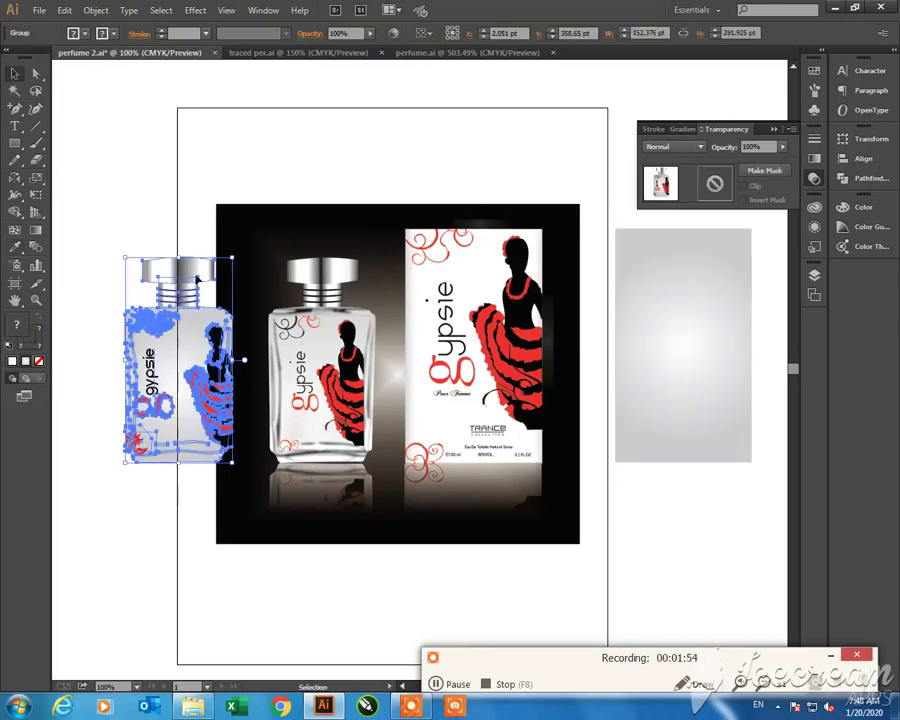
Place a copy of the left perfume bottle below the grey panel and ungroup it
{"action": "left_click_drag", "start_coordinate": [150, 216], "coordinate": [205, 300]}
{"action": "left_click_drag", "start_coordinate": [211, 408], "coordinate": [715, 566], "text": "alt"}
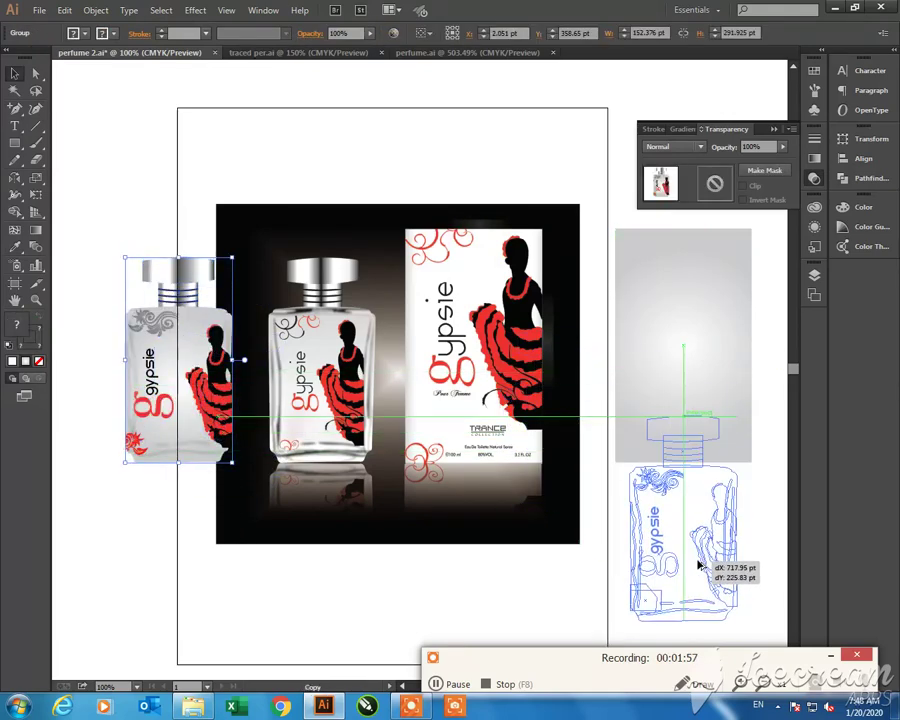
{"action": "scroll", "coordinate": [715, 566], "scroll_direction": "down", "scroll_amount": 3}
{"action": "left_click_drag", "start_coordinate": [586, 381], "coordinate": [600, 470]}
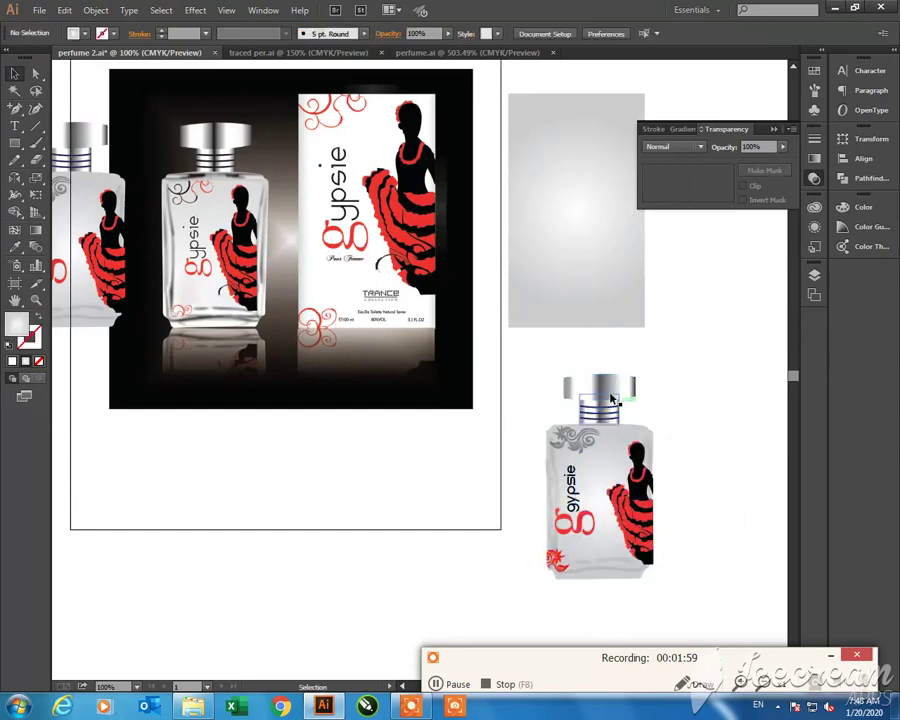
{"action": "left_click", "coordinate": [612, 390]}
{"action": "right_click", "coordinate": [590, 388]}
{"action": "left_click", "coordinate": [647, 468]}
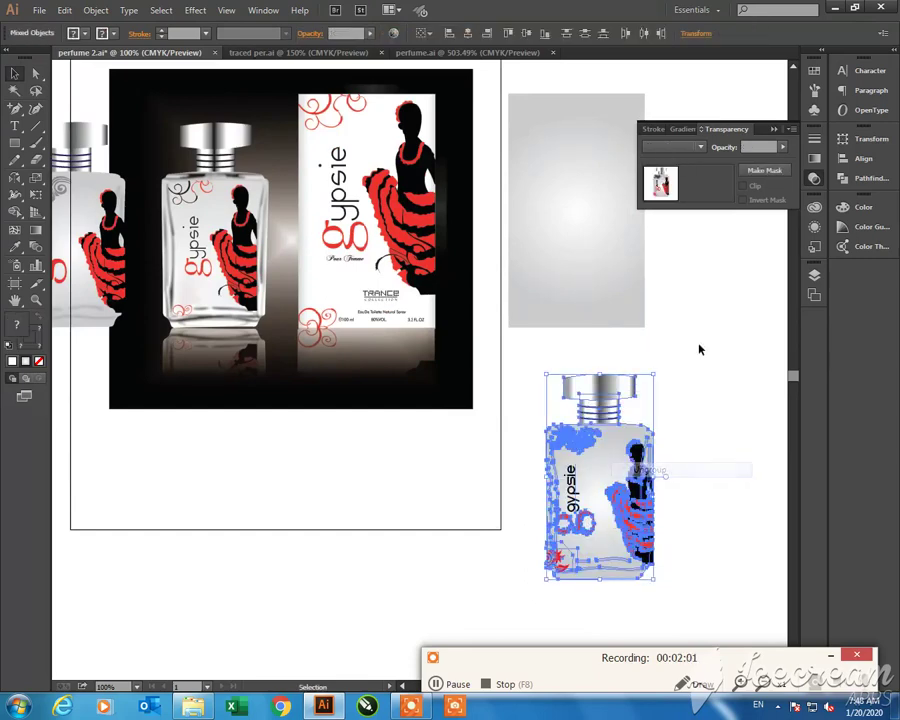
Delete the copy's cap, body gradient fill, outline strokes and leftover top line
{"action": "left_click_drag", "start_coordinate": [683, 353], "coordinate": [628, 437]}
{"action": "key", "text": "Delete"}
{"action": "left_click", "coordinate": [587, 478]}
{"action": "key", "text": "Delete"}
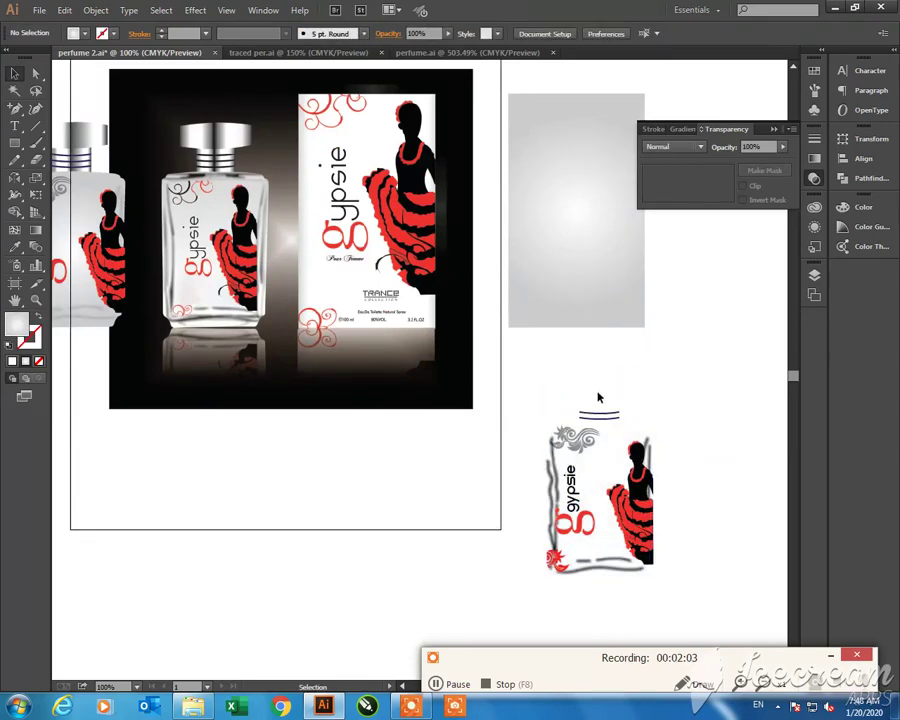
{"action": "left_click", "coordinate": [586, 478]}
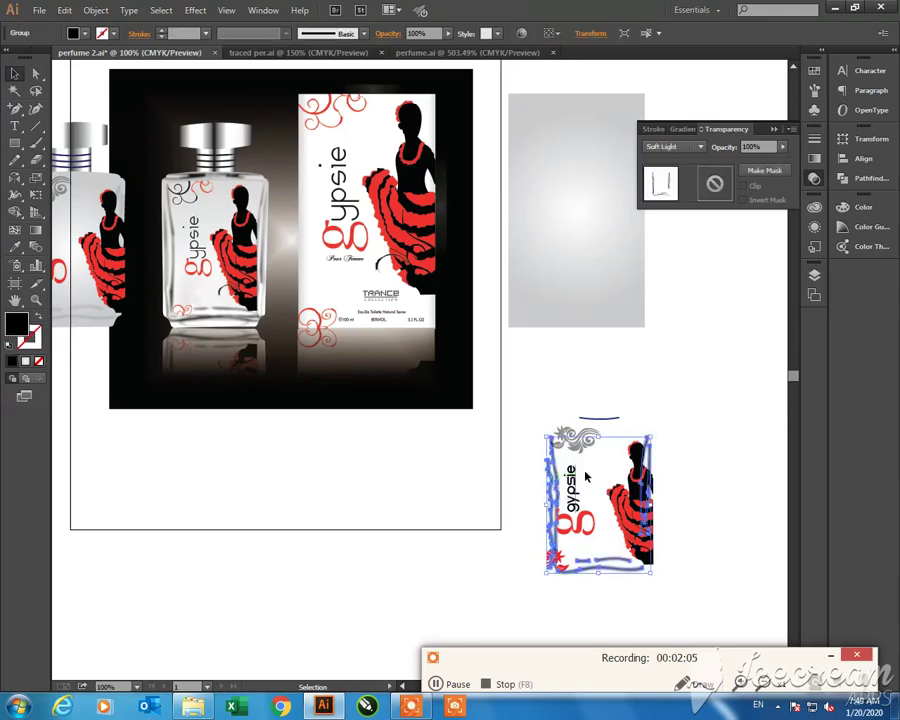
{"action": "key", "text": "Delete"}
{"action": "left_click", "coordinate": [598, 418]}
{"action": "key", "text": "Delete"}
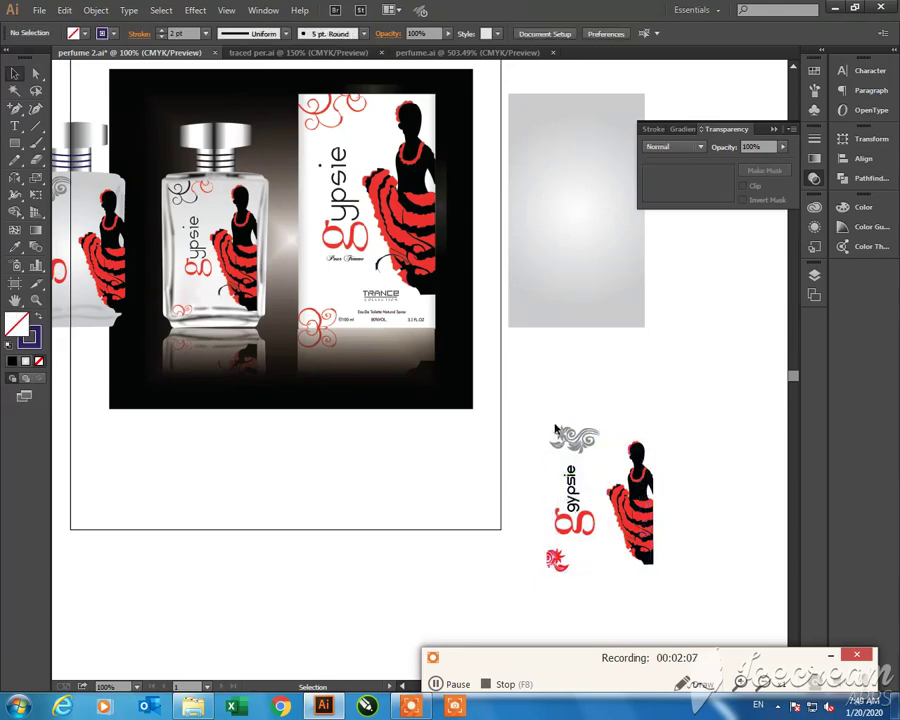
Move the remaining Gypsie label art onto the grey gradient panel and enlarge it
{"action": "left_click_drag", "start_coordinate": [555, 428], "coordinate": [703, 604]}
{"action": "left_click_drag", "start_coordinate": [644, 484], "coordinate": [601, 150]}
{"action": "left_click_drag", "start_coordinate": [616, 245], "coordinate": [648, 285]}
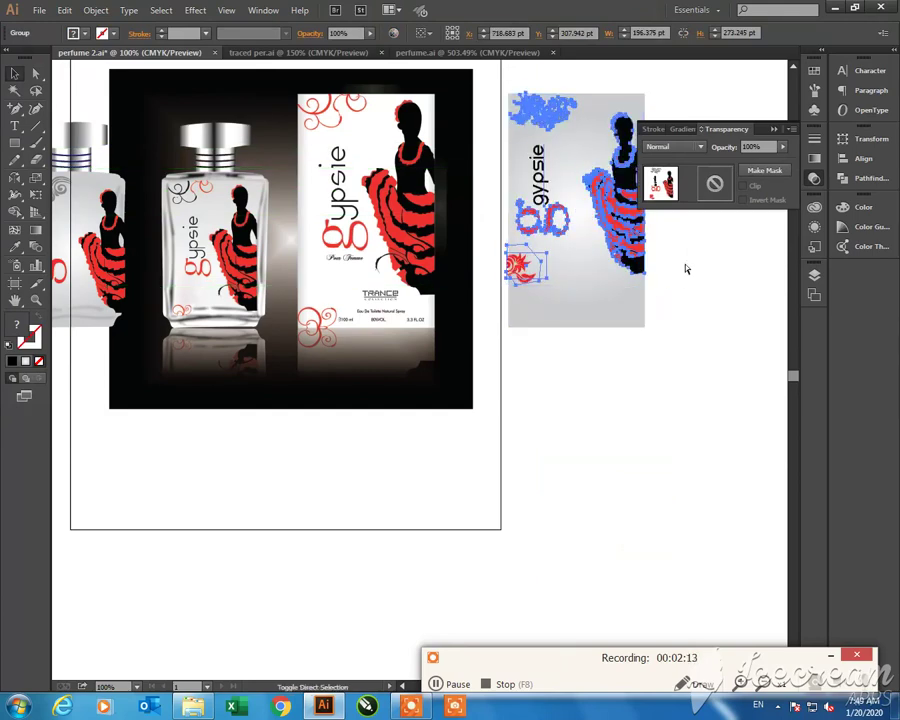
{"action": "left_click", "coordinate": [664, 290]}
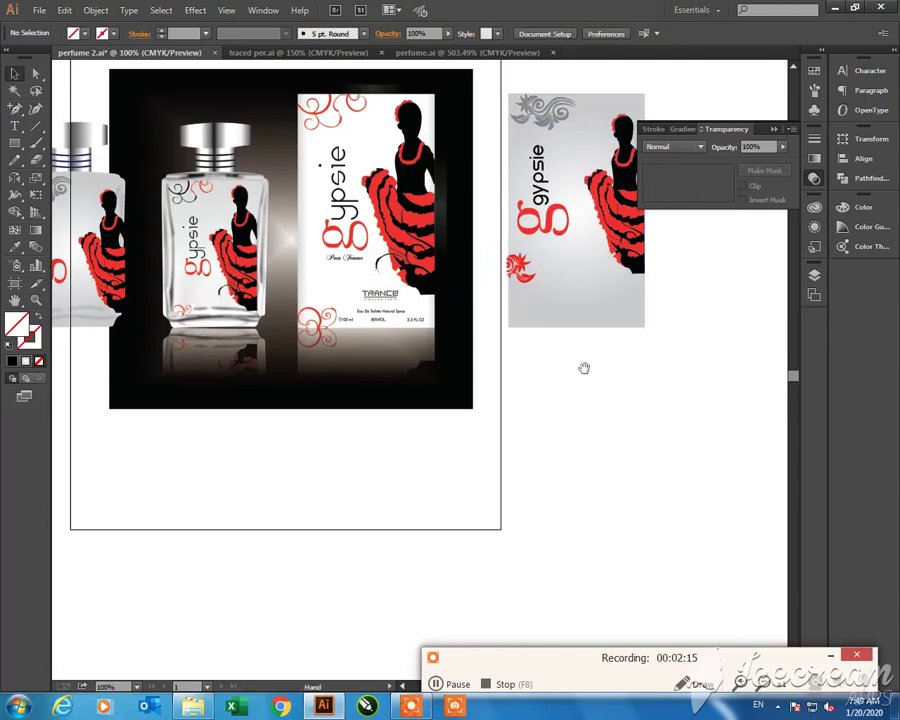
Ungroup the label artwork sitting on the grey panel
{"action": "left_click_drag", "start_coordinate": [580, 366], "coordinate": [492, 402]}
{"action": "left_click", "coordinate": [448, 268]}
{"action": "right_click", "coordinate": [451, 268]}
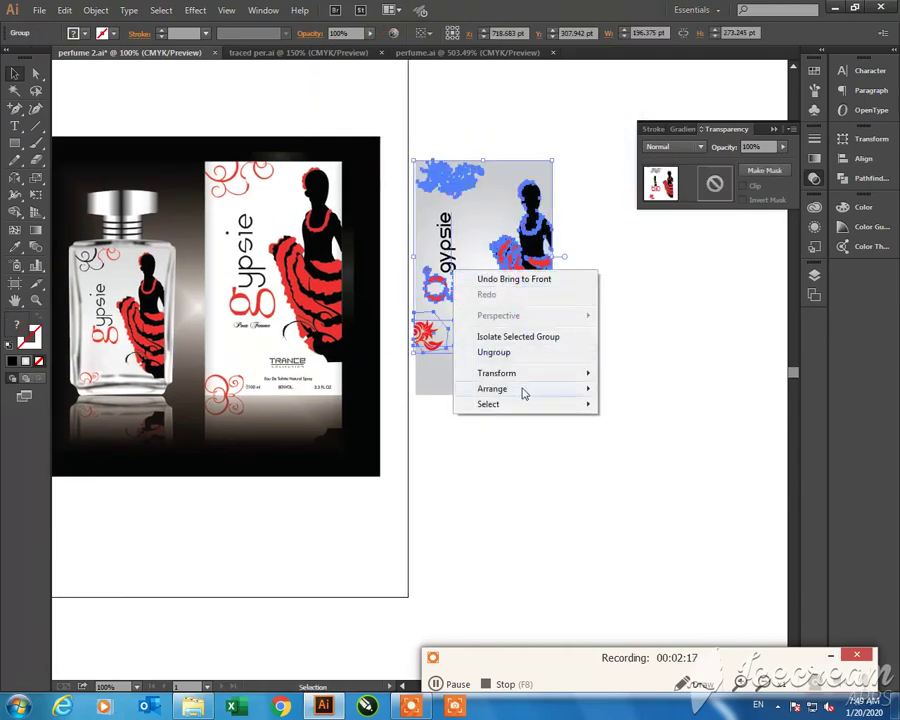
{"action": "left_click", "coordinate": [522, 357]}
Enlarge the dancer group to fill more of the panel
{"action": "left_click", "coordinate": [456, 284]}
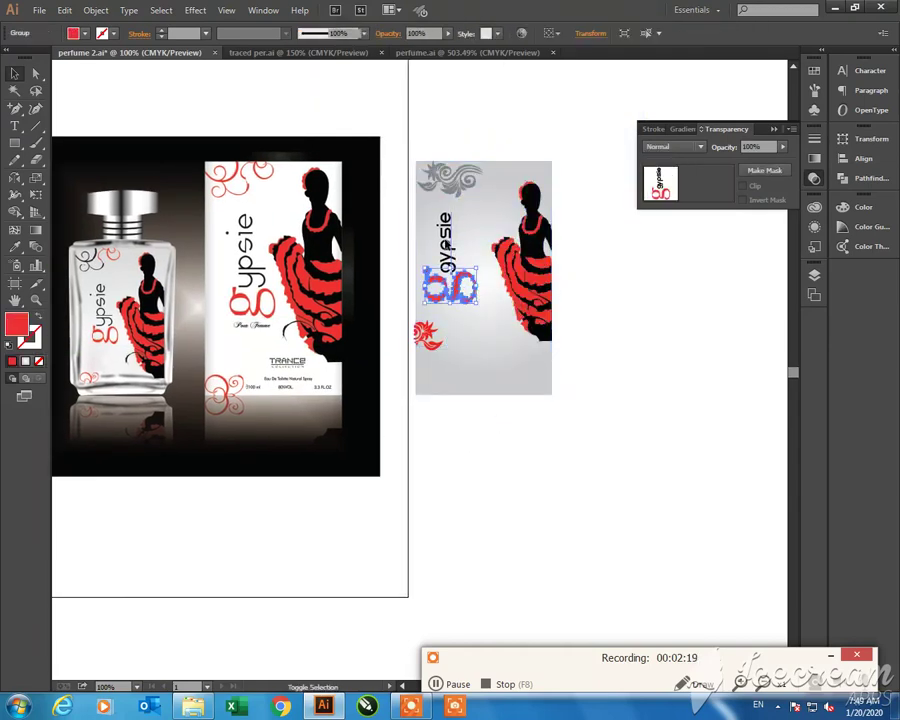
{"action": "left_click", "coordinate": [447, 232], "text": "shift"}
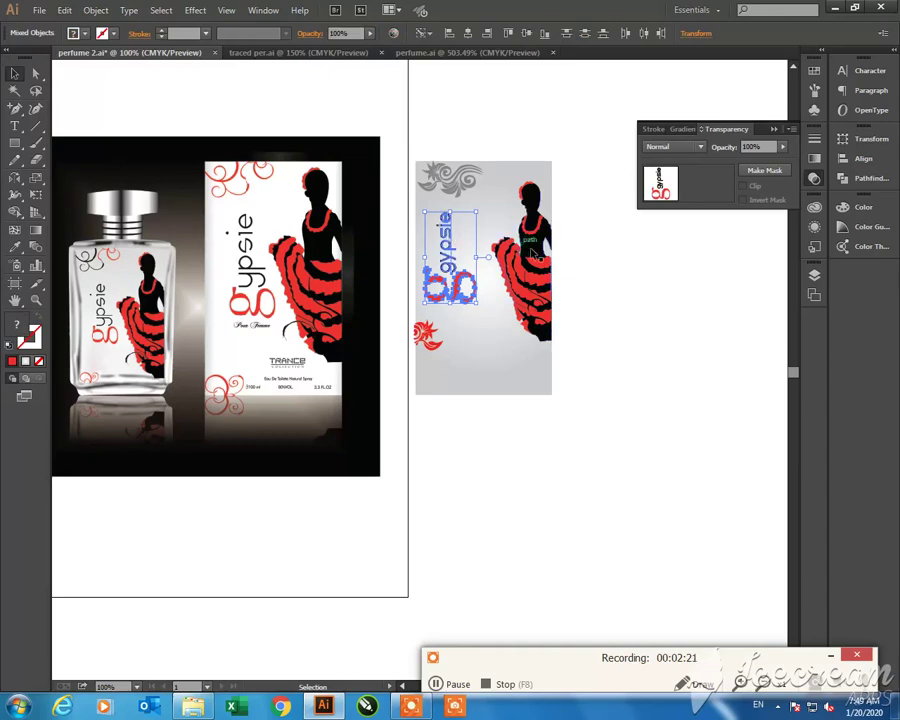
{"action": "left_click", "coordinate": [495, 300]}
{"action": "left_click_drag", "start_coordinate": [490, 342], "coordinate": [464, 395]}
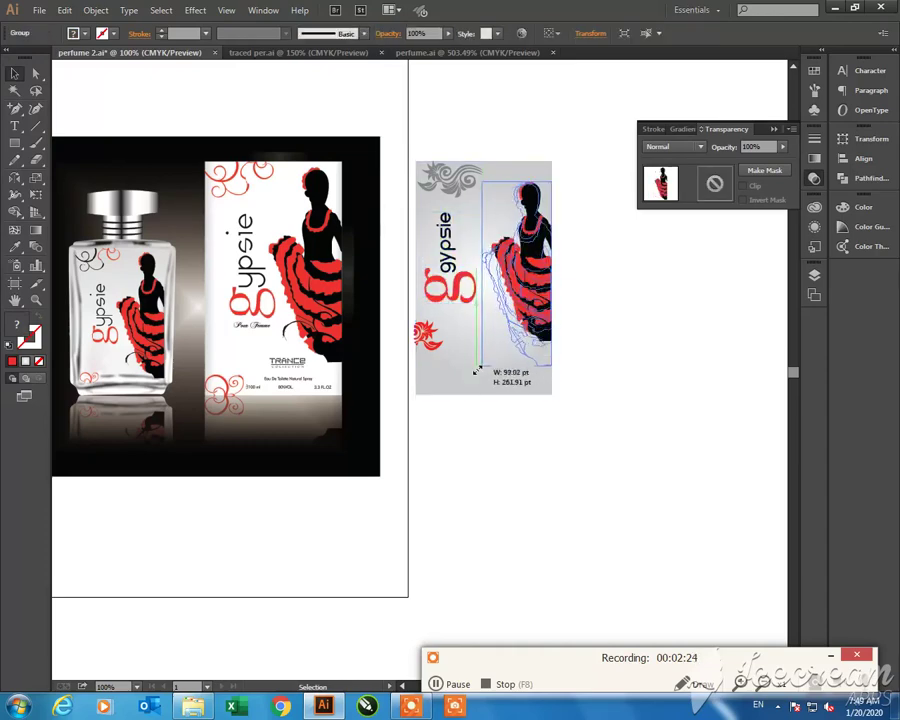
{"action": "left_click", "coordinate": [578, 436]}
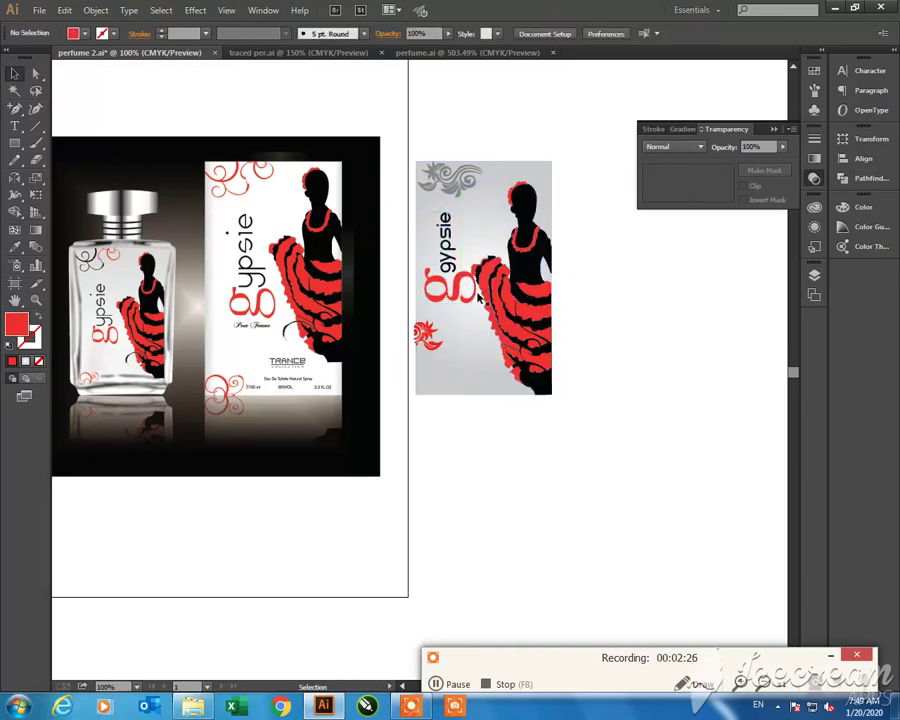
{"action": "key", "text": "ctrl+z"}
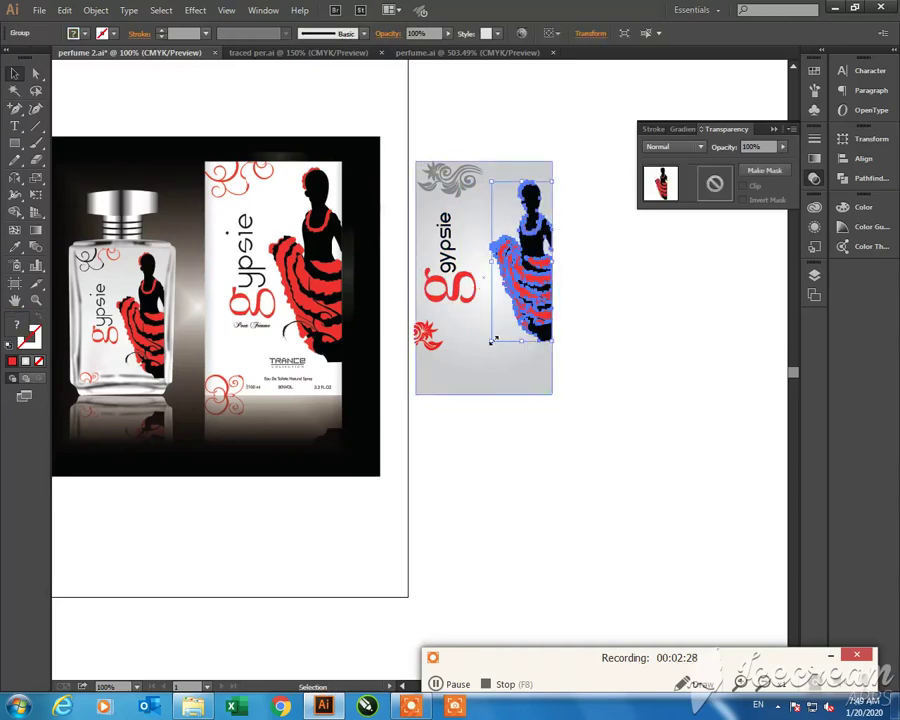
{"action": "left_click_drag", "start_coordinate": [491, 341], "coordinate": [478, 380]}
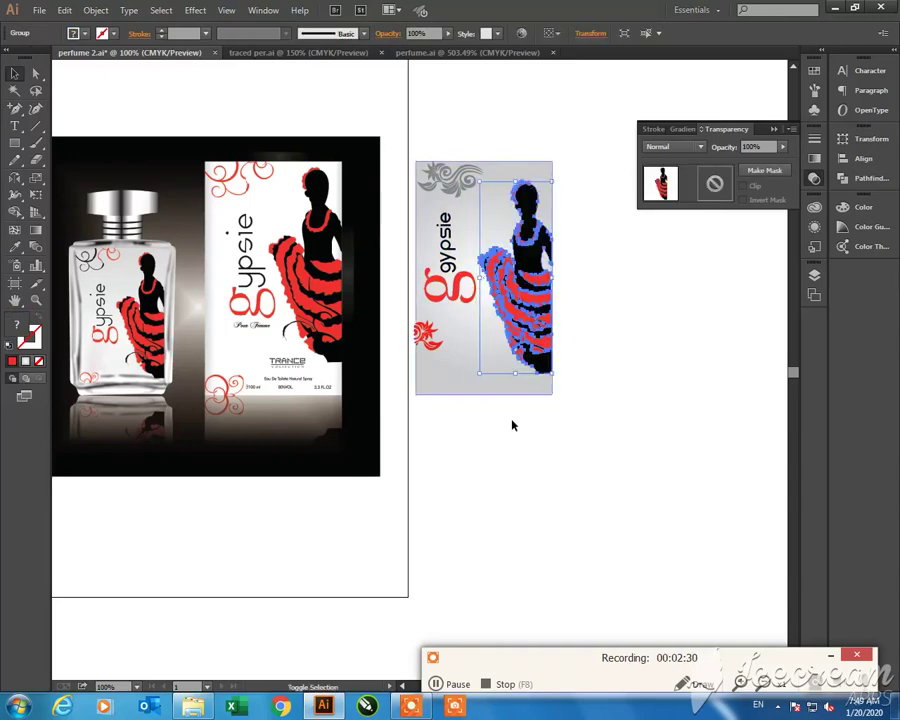
{"action": "left_click", "coordinate": [512, 423]}
Move the gypsie wordmark with red g, and the red flower, lower on the panel
{"action": "left_click", "coordinate": [472, 222]}
{"action": "left_click", "coordinate": [452, 276]}
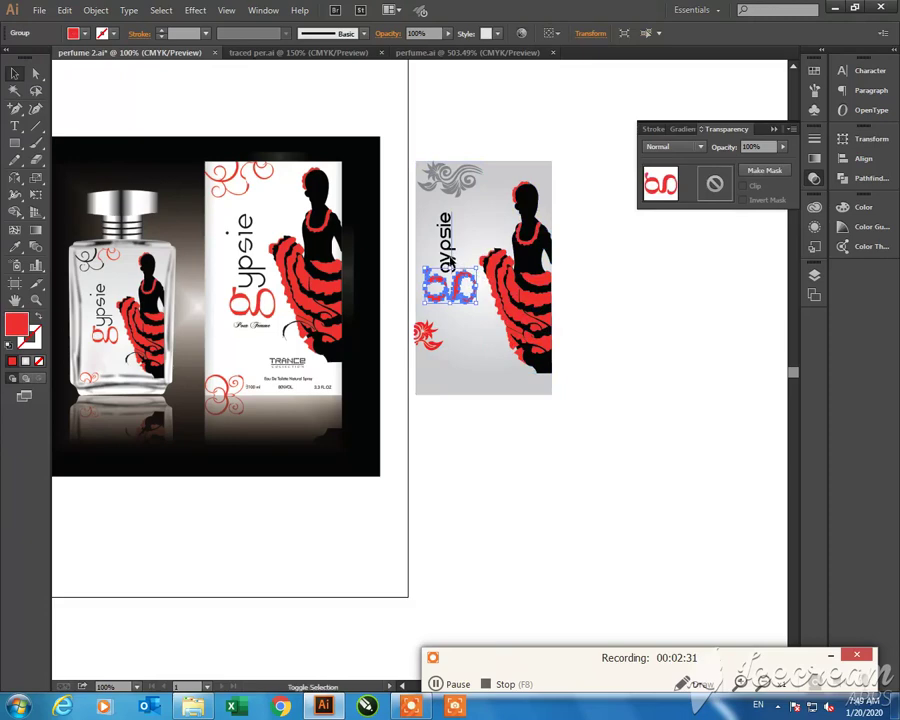
{"action": "left_click", "coordinate": [447, 242], "text": "shift"}
{"action": "left_click_drag", "start_coordinate": [450, 254], "coordinate": [456, 275]}
{"action": "left_click", "coordinate": [427, 332]}
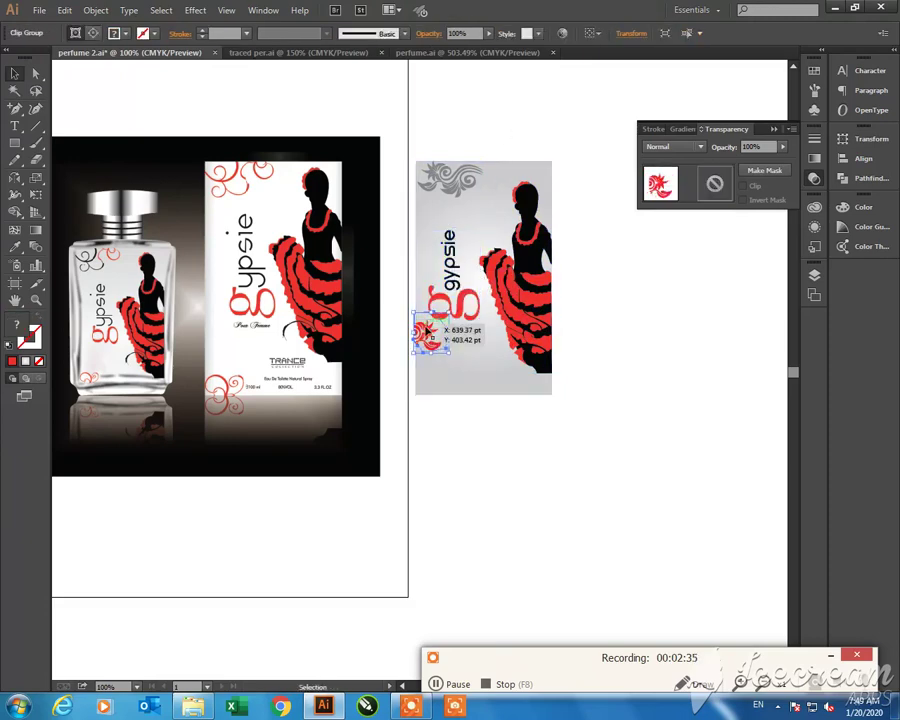
{"action": "mouse_move", "coordinate": [427, 332]}
{"action": "left_mouse_down"}
{"action": "mouse_move", "coordinate": [428, 381]}
{"action": "mouse_move", "coordinate": [386, 366]}
{"action": "left_mouse_up"}
Drag the flower clip path's bottom and top-left anchors left and delete the extra left anchor
{"action": "scroll", "coordinate": [402, 368], "scroll_direction": "up", "scroll_amount": 5}
{"action": "key", "text": "a"}
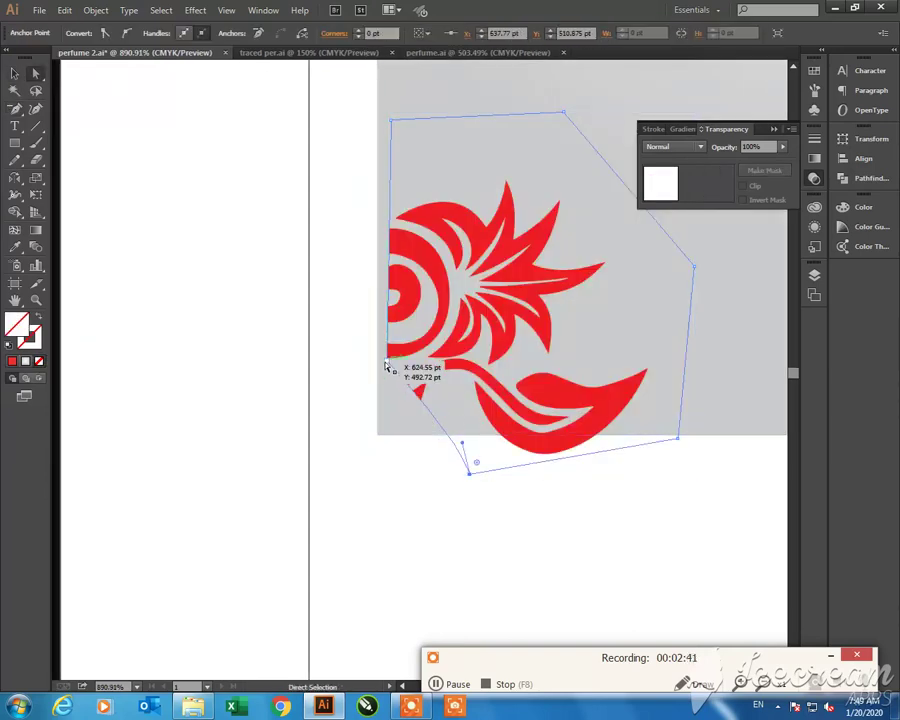
{"action": "left_click_drag", "start_coordinate": [468, 472], "coordinate": [379, 437]}
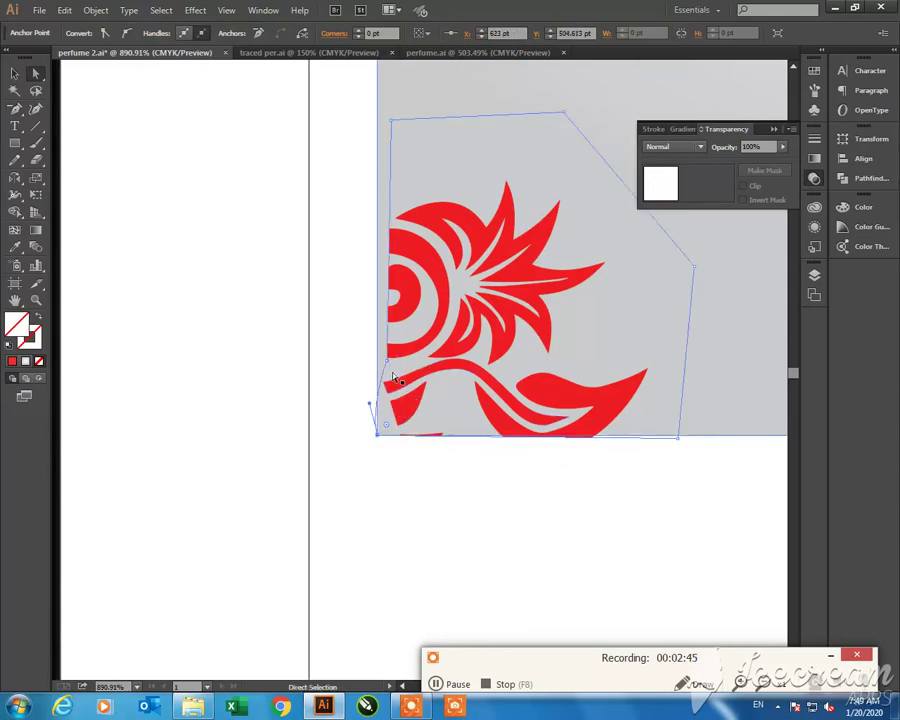
{"action": "key", "text": "minus"}
{"action": "left_click", "coordinate": [387, 369]}
{"action": "key", "text": "a"}
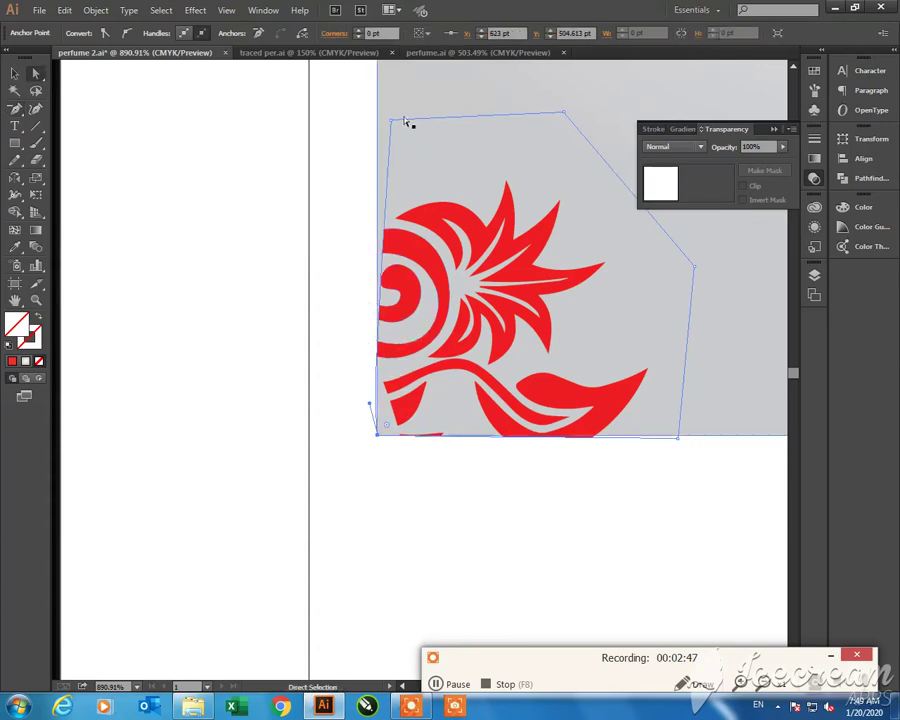
{"action": "left_click_drag", "start_coordinate": [391, 120], "coordinate": [377, 121]}
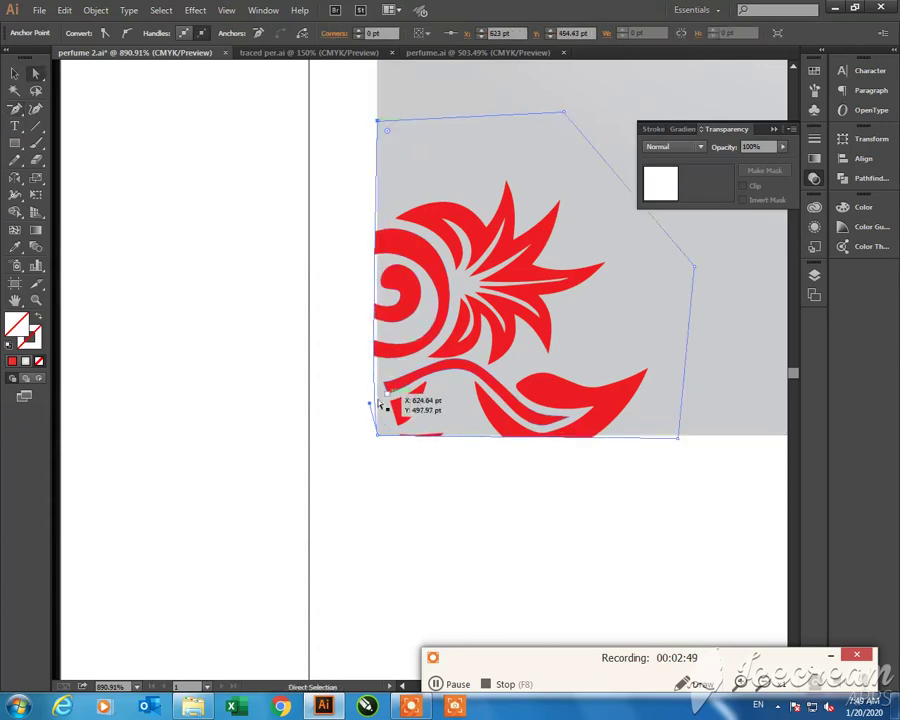
Check the reshaped flower clip group and zoom out to view the whole artwork
{"action": "key", "text": "v"}
{"action": "left_click", "coordinate": [675, 510]}
{"action": "left_click", "coordinate": [592, 421]}
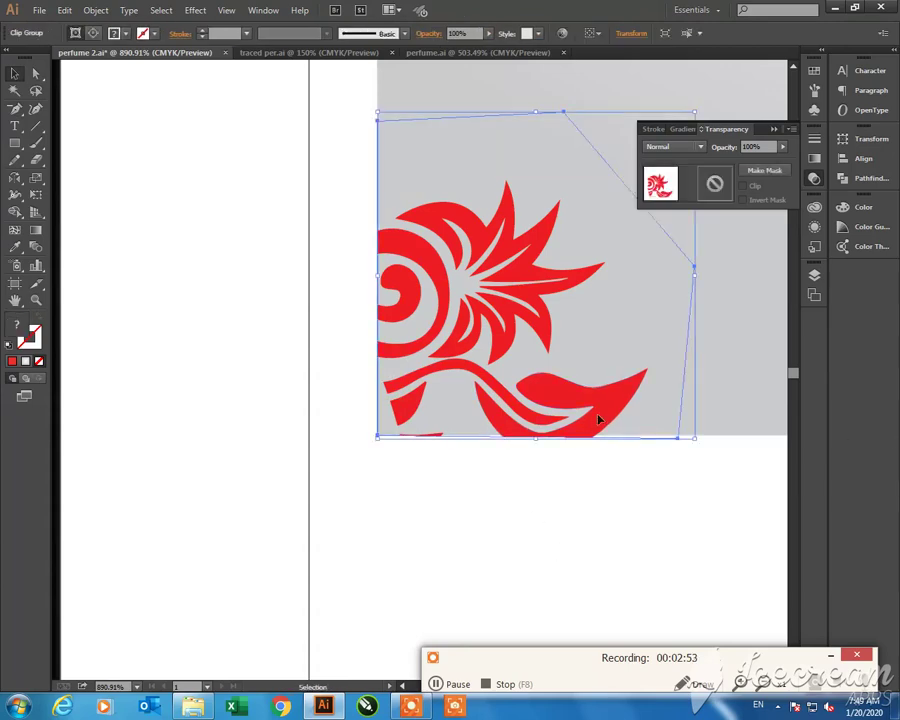
{"action": "left_click", "coordinate": [652, 464]}
{"action": "key", "text": "ctrl+1"}
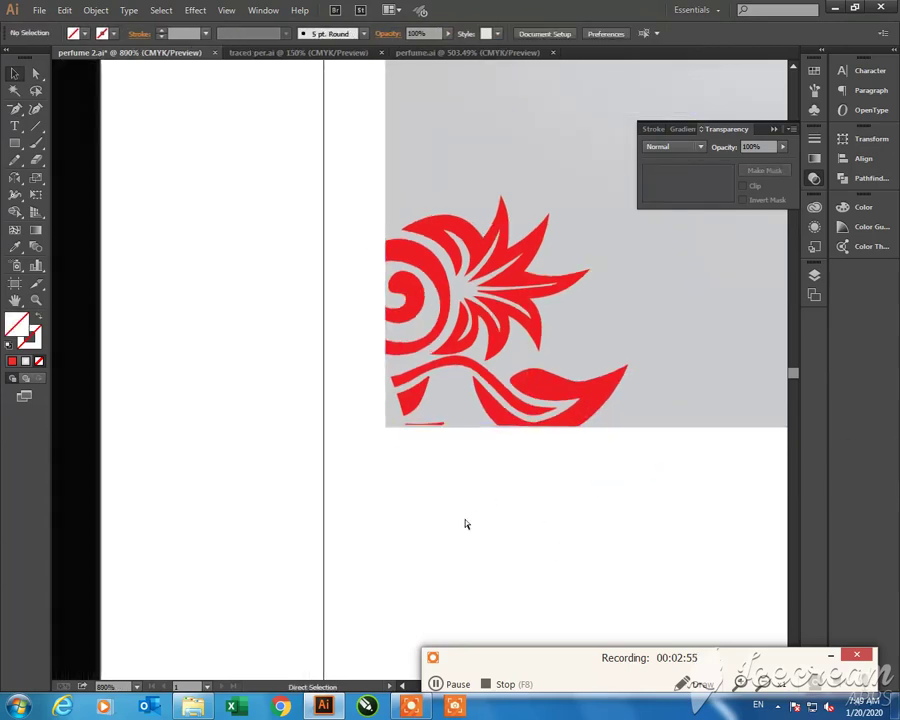
{"action": "key", "text": "ctrl+minus"}
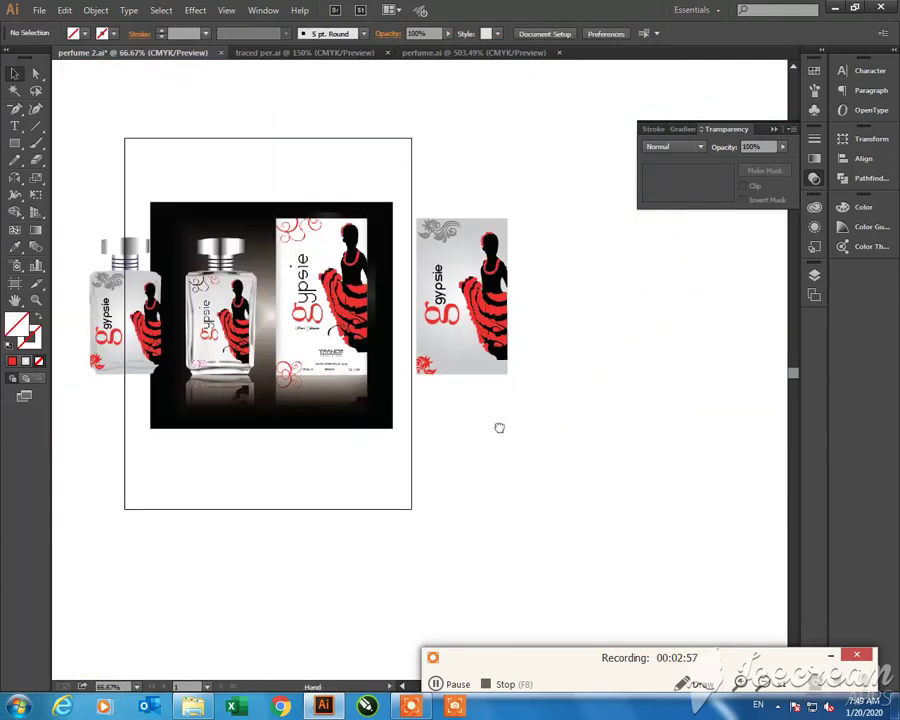
Add a text line reading 'Eau' below the flourishes on the box label
{"action": "mouse_move", "coordinate": [497, 425]}
{"action": "left_mouse_down"}
{"action": "mouse_move", "coordinate": [535, 436]}
{"action": "mouse_move", "coordinate": [365, 448]}
{"action": "mouse_move", "coordinate": [400, 460]}
{"action": "left_mouse_up"}
{"action": "key", "text": "z"}
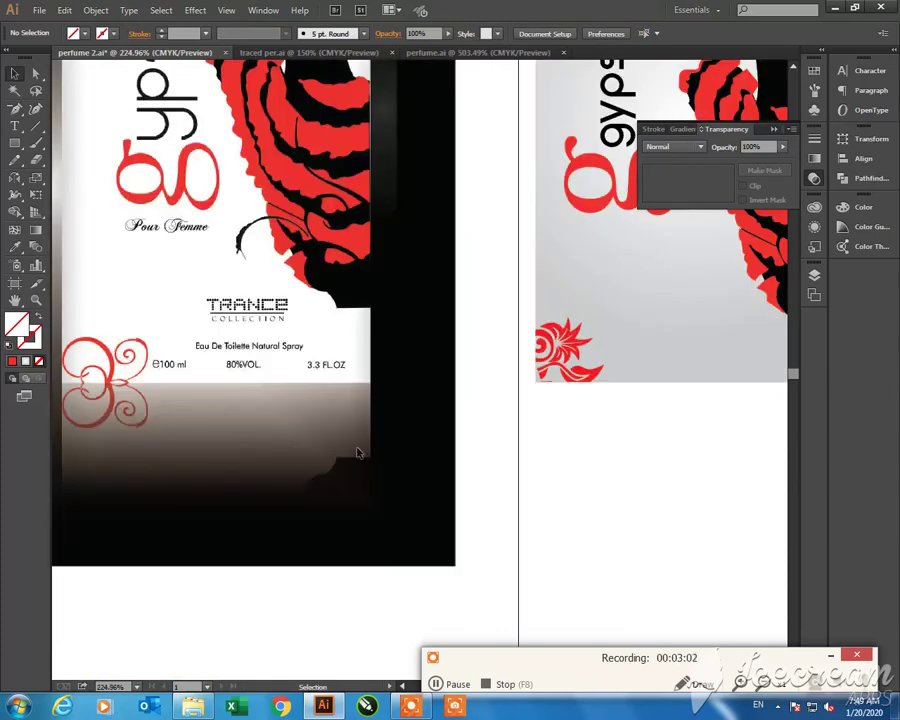
{"action": "key", "text": "t"}
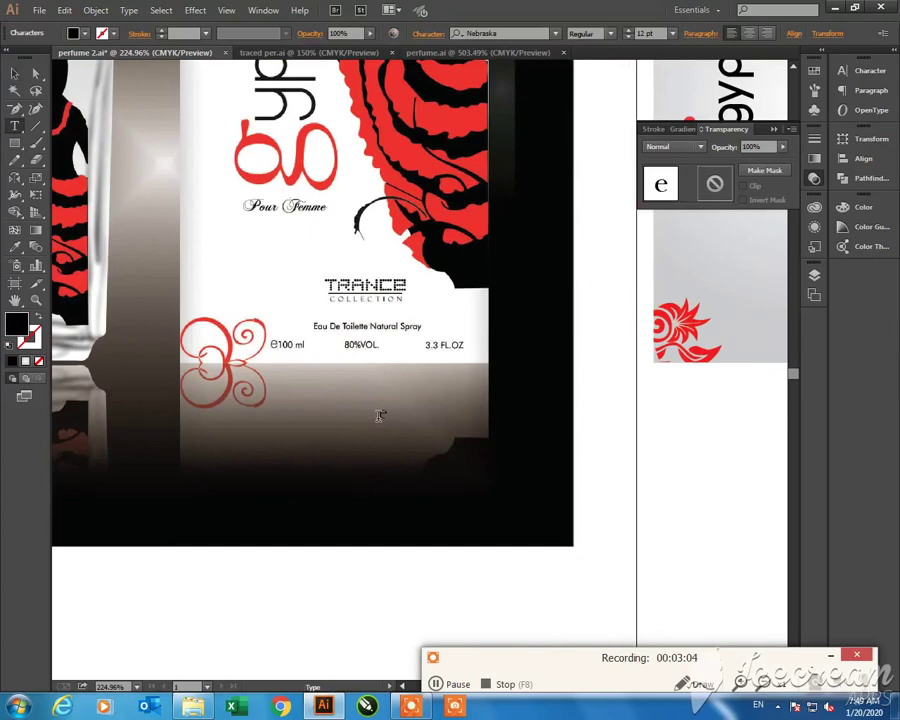
{"action": "left_click", "coordinate": [378, 416]}
{"action": "type", "text": "E"}
{"action": "key", "text": "BackSpace"}
{"action": "key", "text": "BackSpace"}
{"action": "type", "text": "au De Toilette Natural Spray"}
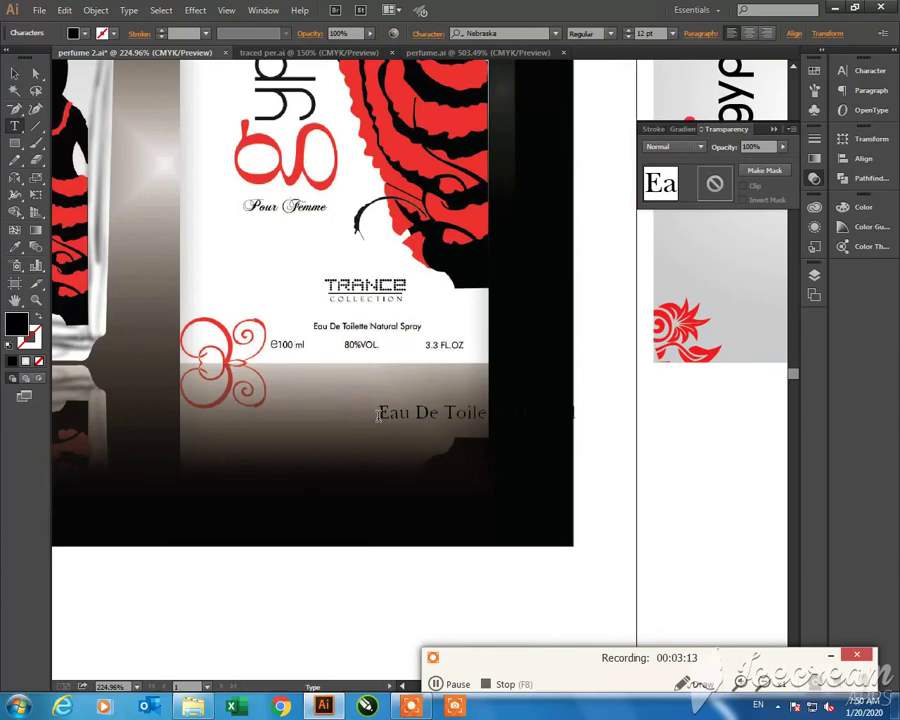
Move the Eau De Toilette line onto the box, set it in Arial Narrow, and halve its width
{"action": "key", "text": "Escape"}
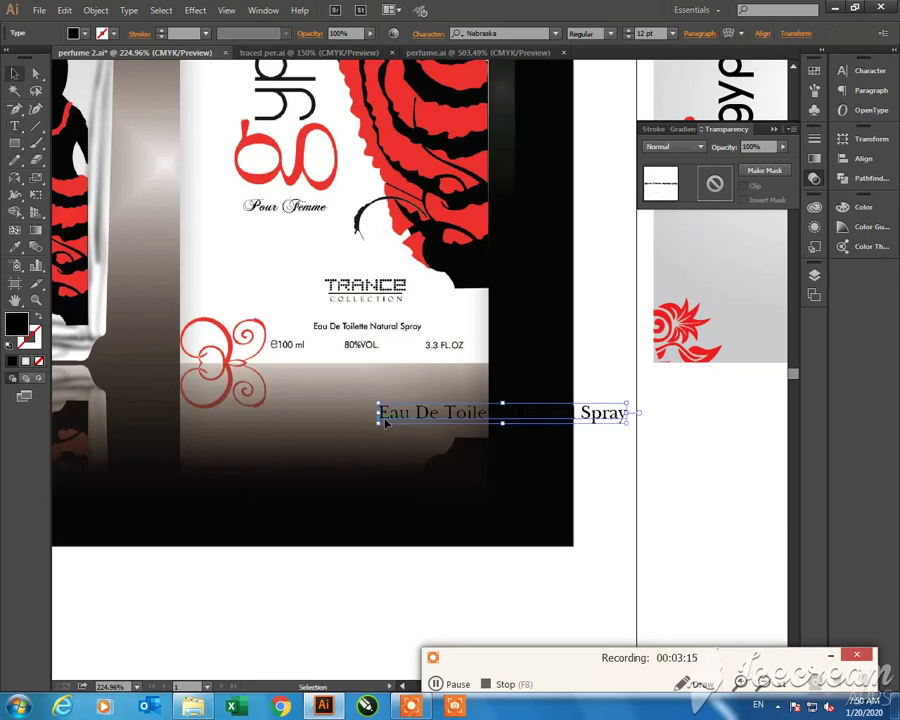
{"action": "left_click_drag", "start_coordinate": [380, 414], "coordinate": [267, 386]}
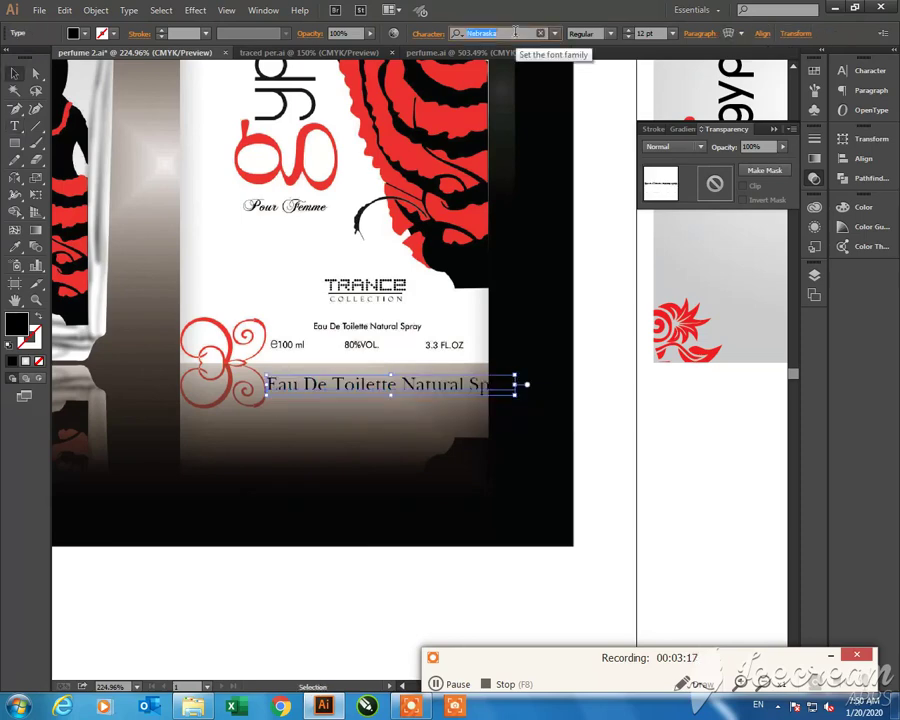
{"action": "left_click", "coordinate": [515, 33]}
{"action": "type", "text": "ari"}
{"action": "key", "text": "Return"}
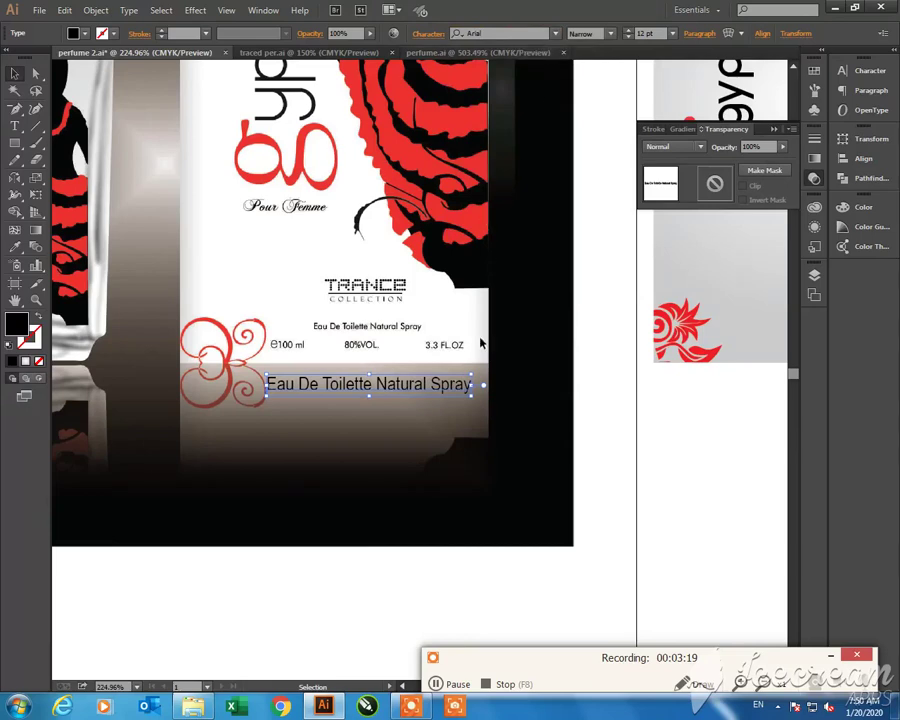
{"action": "mouse_move", "coordinate": [476, 380]}
{"action": "left_mouse_down"}
{"action": "mouse_move", "coordinate": [382, 362]}
{"action": "mouse_move", "coordinate": [421, 318]}
{"action": "mouse_move", "coordinate": [343, 364]}
{"action": "left_mouse_up"}
Retype copies as '100 ml' and '80% VOL' over the box's volume label
{"action": "key", "text": "t"}
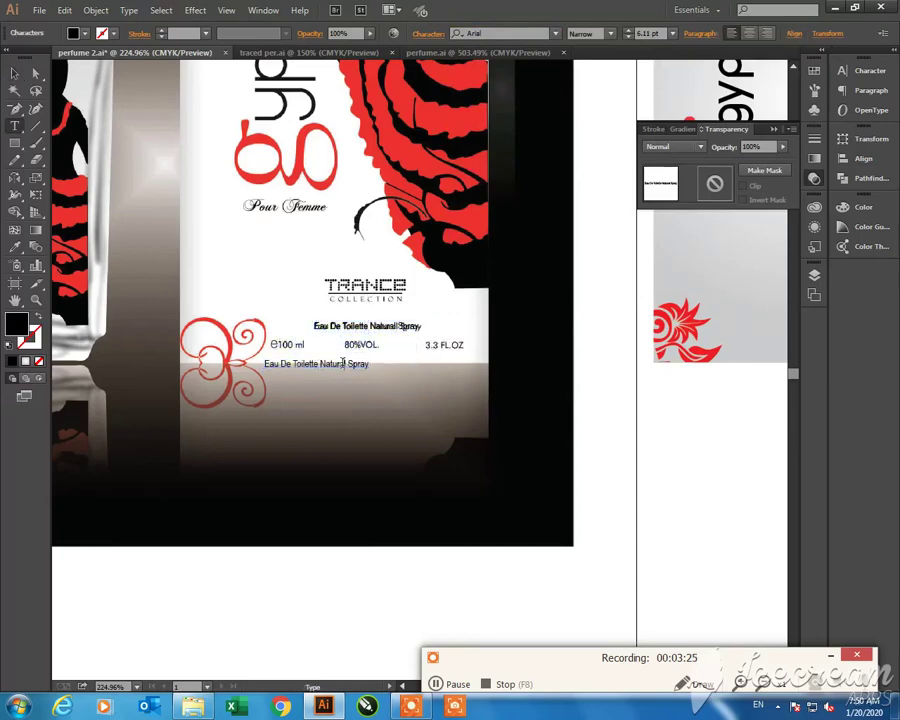
{"action": "triple_click", "coordinate": [343, 364]}
{"action": "type", "text": "e100 ml"}
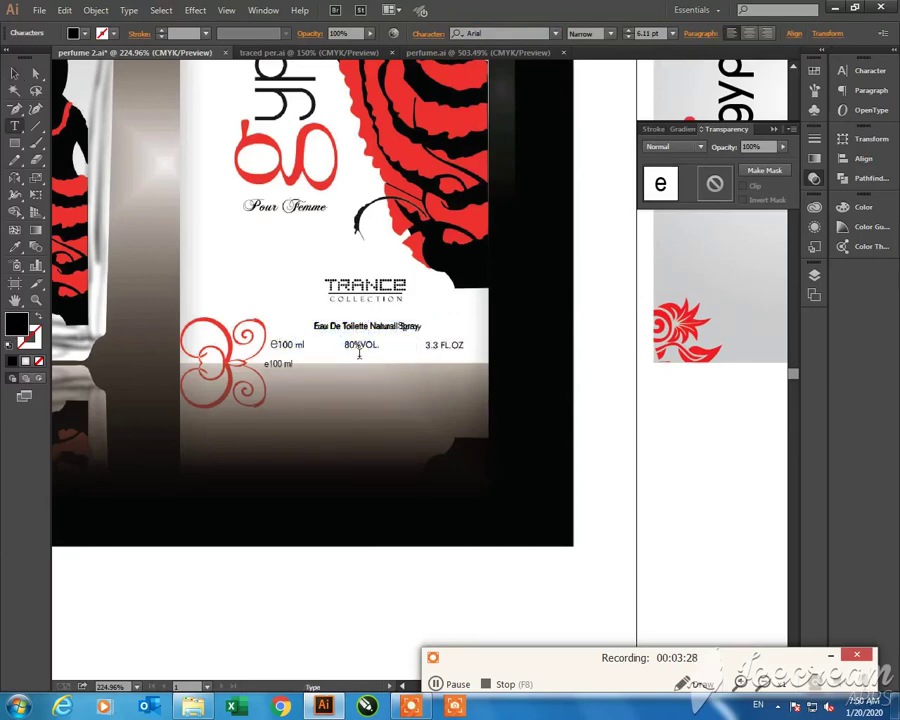
{"action": "key", "text": "Escape"}
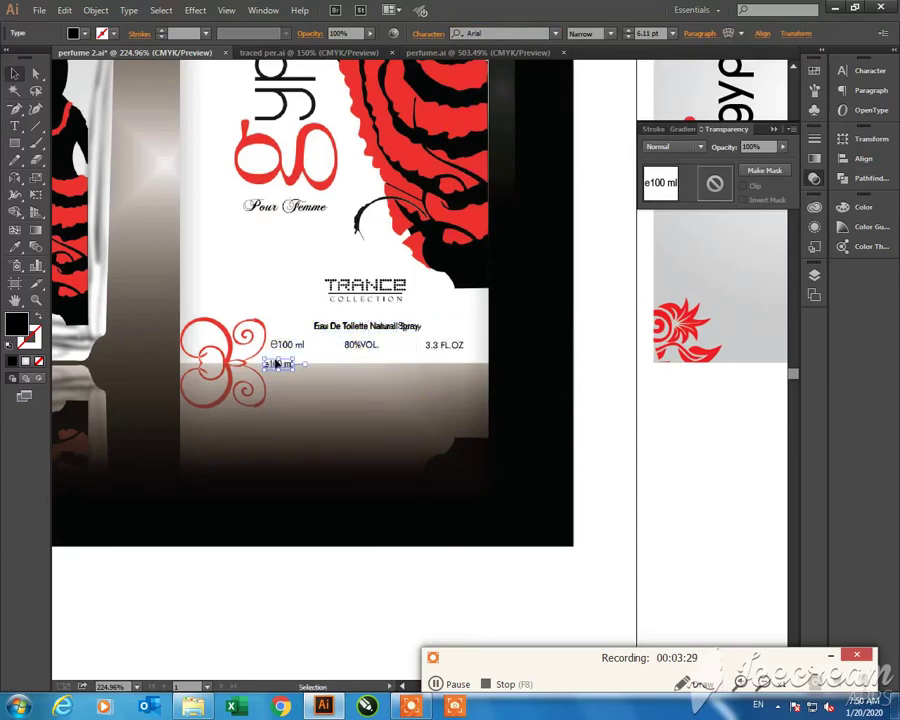
{"action": "mouse_move", "coordinate": [288, 367]}
{"action": "left_mouse_down"}
{"action": "mouse_move", "coordinate": [295, 345]}
{"action": "mouse_move", "coordinate": [345, 365]}
{"action": "left_mouse_up"}
{"action": "double_click", "coordinate": [335, 360]}
{"action": "type", "text": "80"}
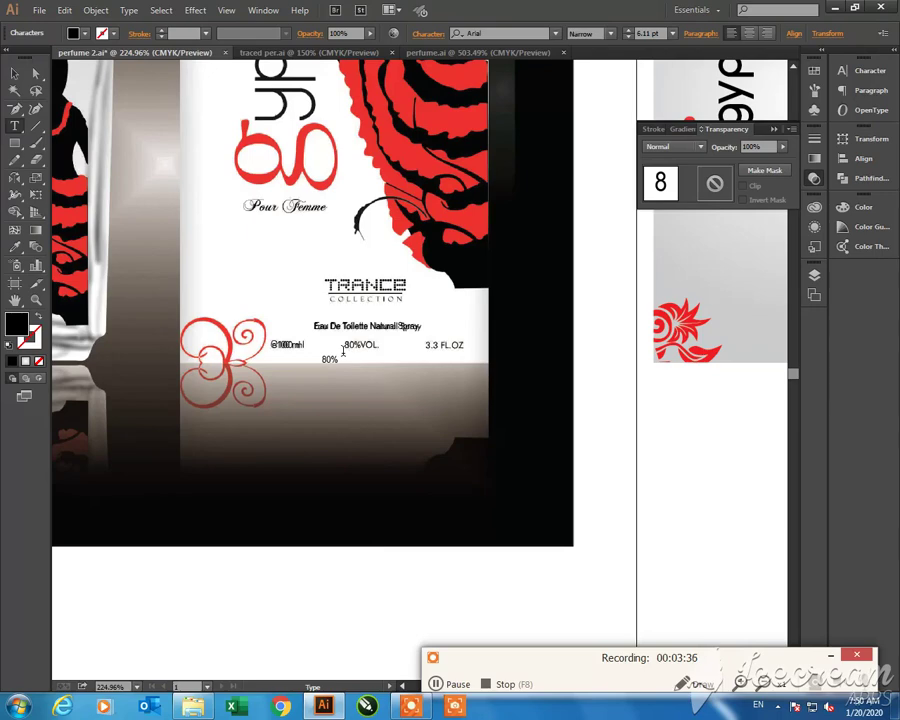
{"action": "key", "text": "BackSpace"}
{"action": "key", "text": "BackSpace"}
{"action": "key", "text": "BackSpace"}
{"action": "type", "text": "VOL"}
{"action": "key", "text": "Escape"}
Make a copy reading '3.3 FL.OZ' and line it up beside '80% VOL'
{"action": "left_click_drag", "start_coordinate": [348, 365], "coordinate": [427, 387]}
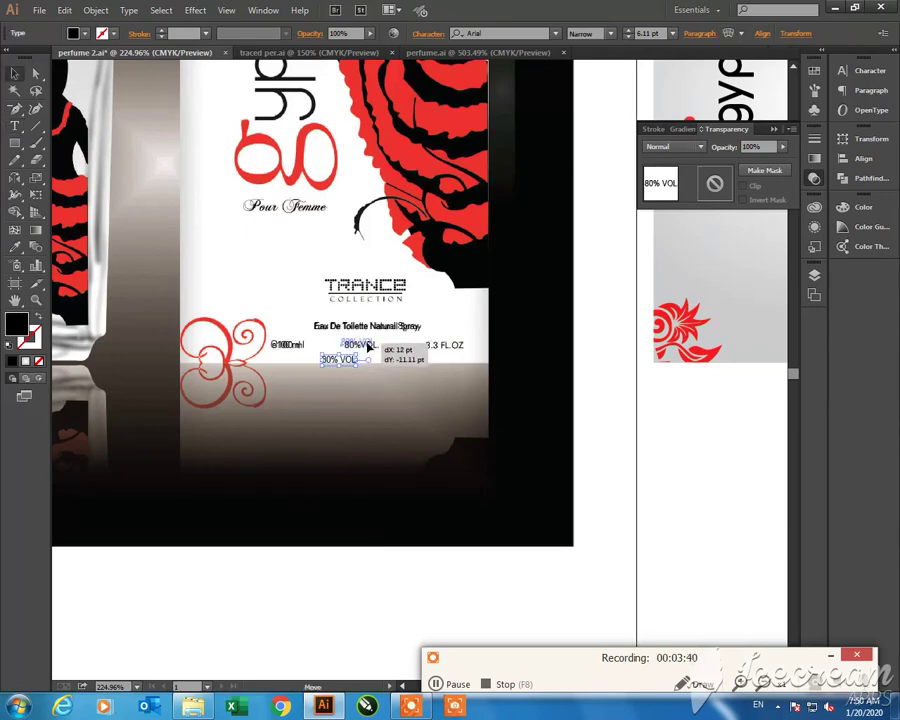
{"action": "key", "text": "t"}
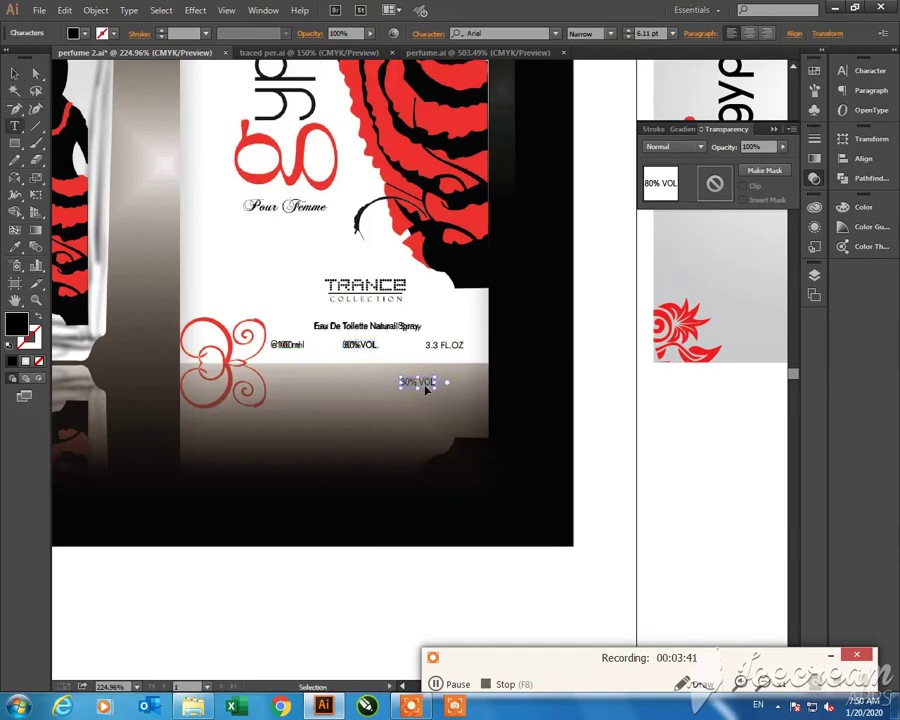
{"action": "triple_click", "coordinate": [417, 381]}
{"action": "type", "text": "3.3 FL.OZ"}
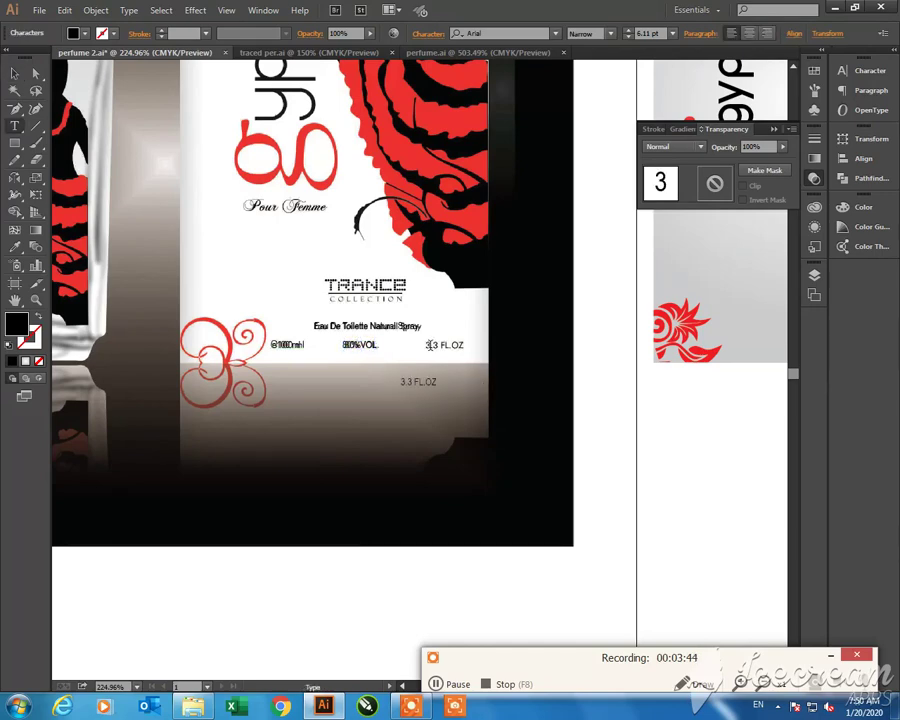
{"action": "key", "text": "Escape"}
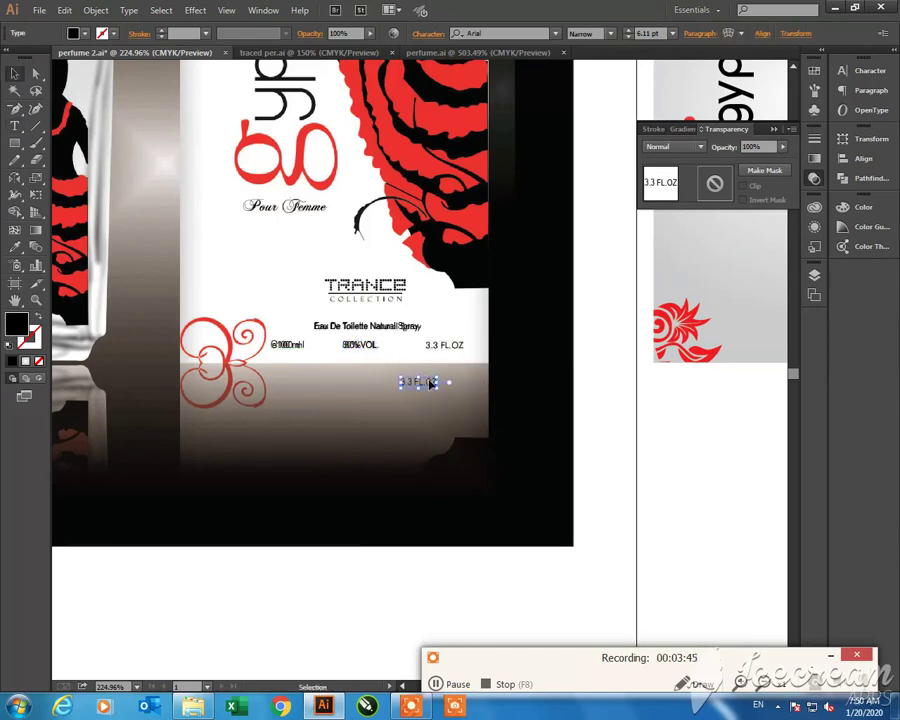
{"action": "left_click_drag", "start_coordinate": [432, 384], "coordinate": [458, 347]}
Copy the new label text lines onto the right-hand box panel
{"action": "left_click", "coordinate": [538, 326]}
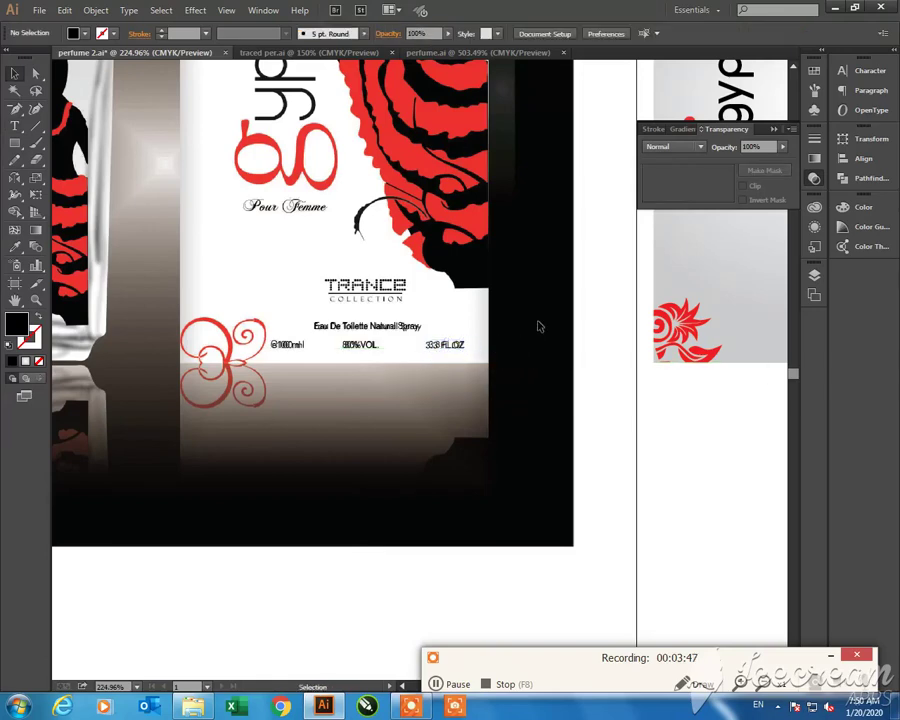
{"action": "left_click_drag", "start_coordinate": [538, 322], "coordinate": [296, 349]}
{"action": "key", "text": "ctrl+minus"}
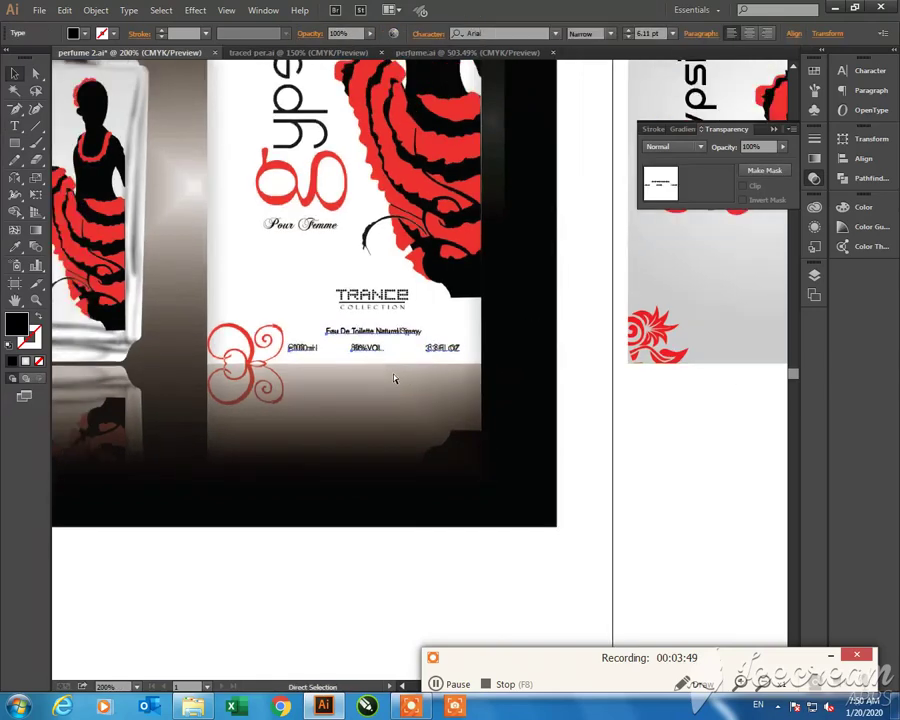
{"action": "key", "text": "ctrl+minus"}
{"action": "left_click_drag", "start_coordinate": [385, 345], "coordinate": [695, 341]}
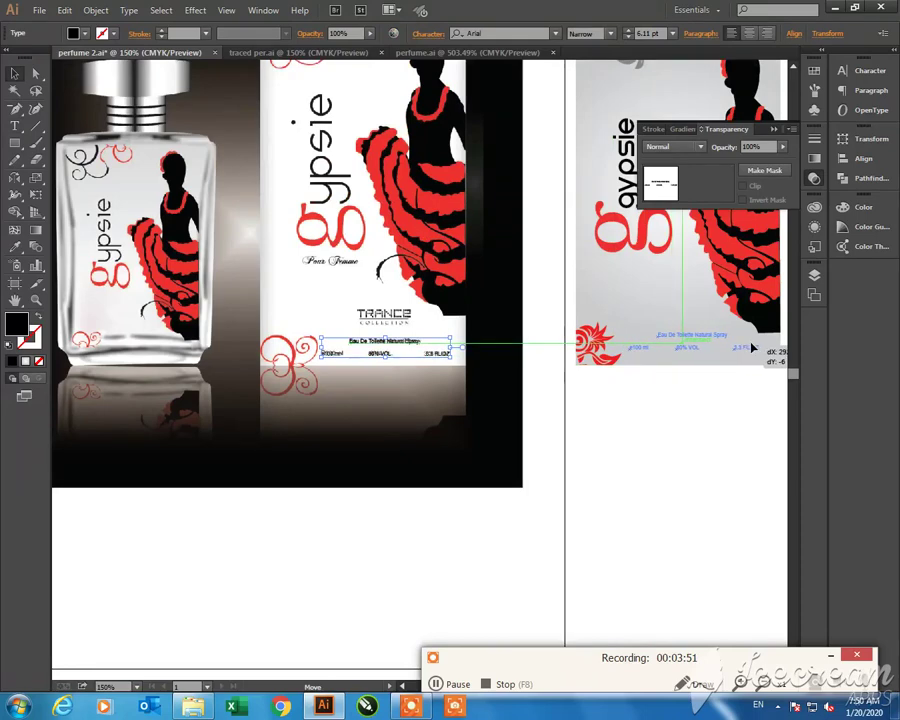
{"action": "left_click", "coordinate": [118, 572]}
Move the perfume mockup image off the artboard, below its left edge
{"action": "key", "text": "ctrl+minus"}
{"action": "key", "text": "ctrl+minus"}
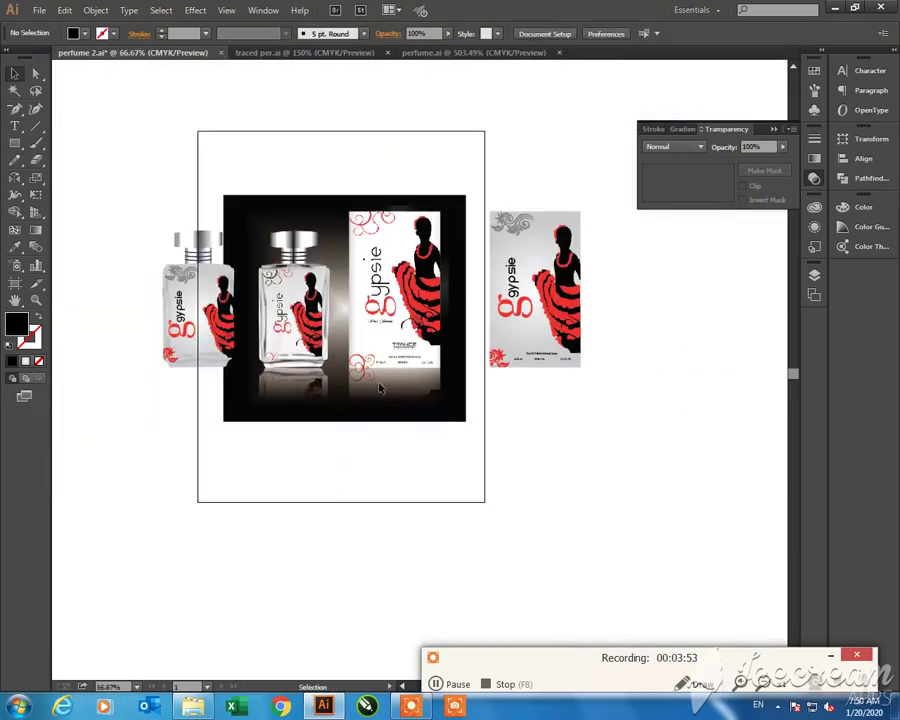
{"action": "left_click", "coordinate": [380, 388]}
{"action": "left_click", "coordinate": [432, 426]}
{"action": "left_click", "coordinate": [380, 342]}
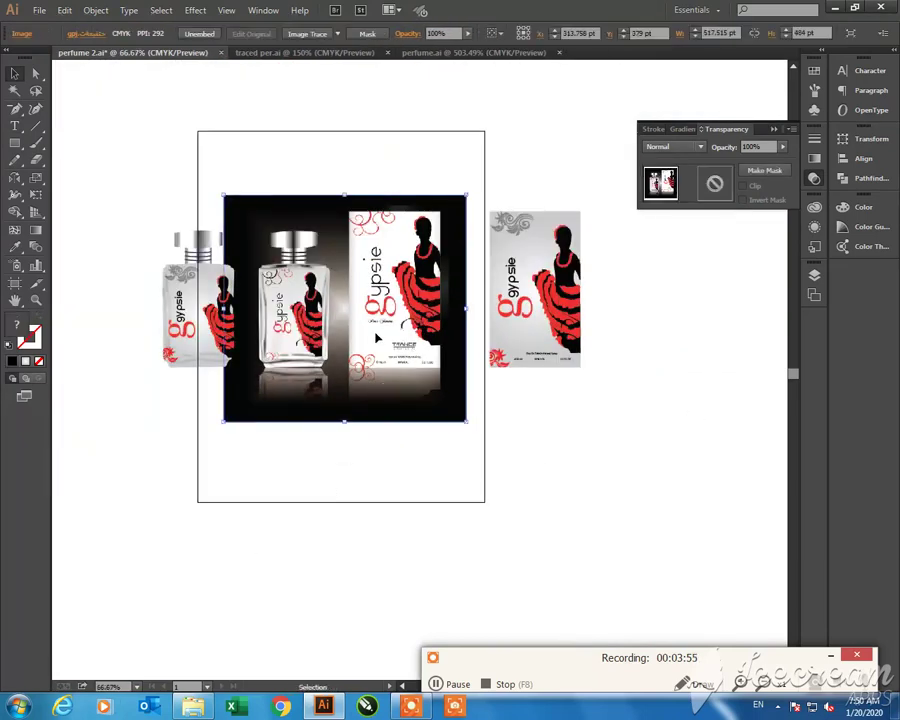
{"action": "key", "text": "ctrl+minus"}
{"action": "left_click_drag", "start_coordinate": [372, 348], "coordinate": [238, 555]}
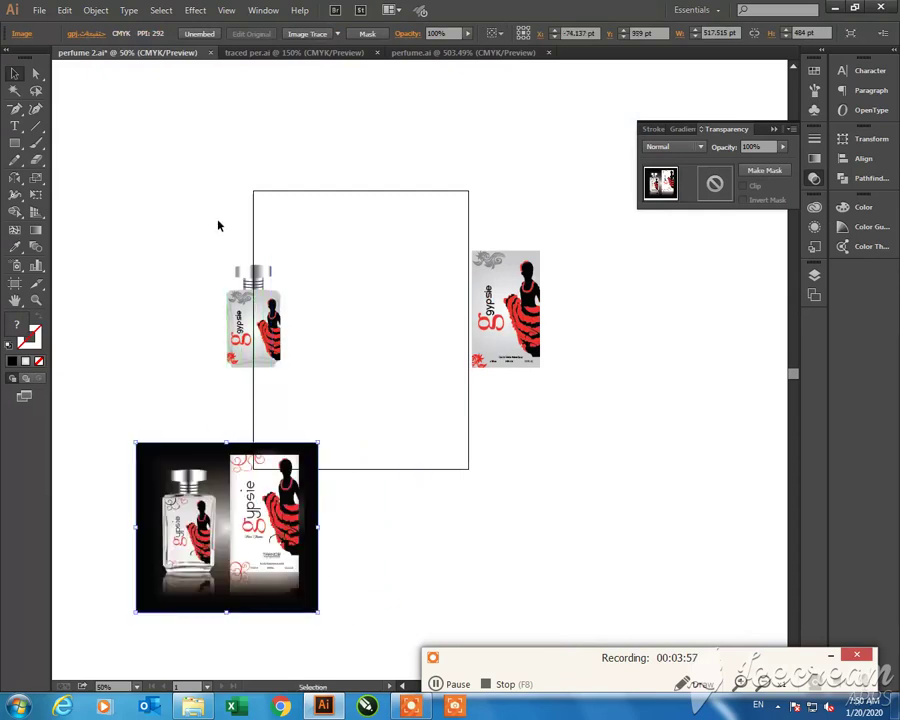
{"action": "left_click", "coordinate": [216, 224]}
Place the bottle and box artwork side by side on the artboard and delete the black reference photo
{"action": "key", "text": "ctrl+t"}
{"action": "left_click_drag", "start_coordinate": [205, 225], "coordinate": [314, 411]}
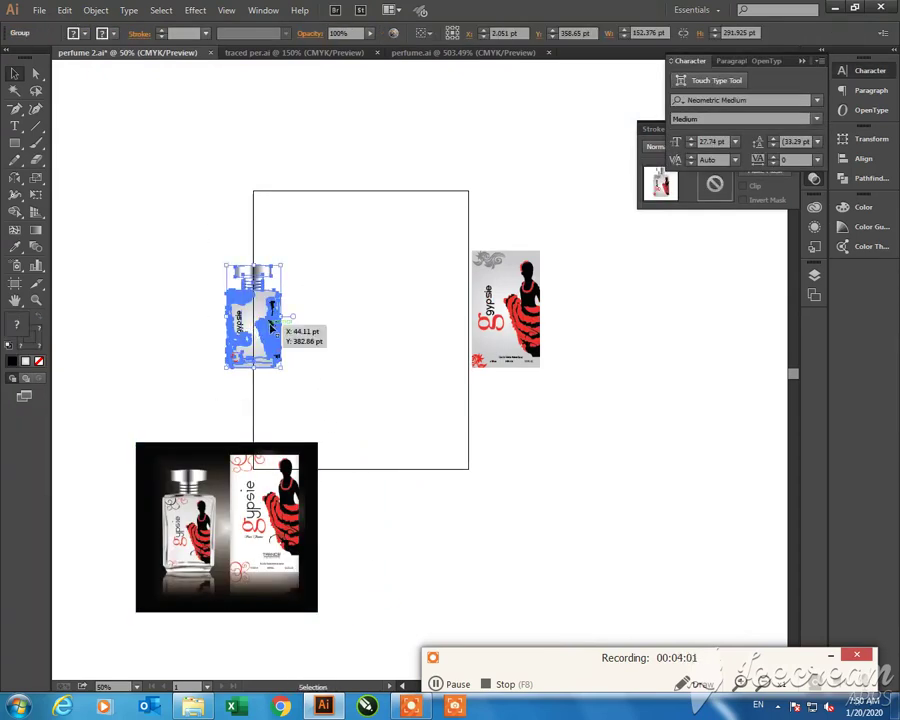
{"action": "left_click_drag", "start_coordinate": [274, 336], "coordinate": [346, 347]}
{"action": "left_click_drag", "start_coordinate": [452, 201], "coordinate": [576, 410]}
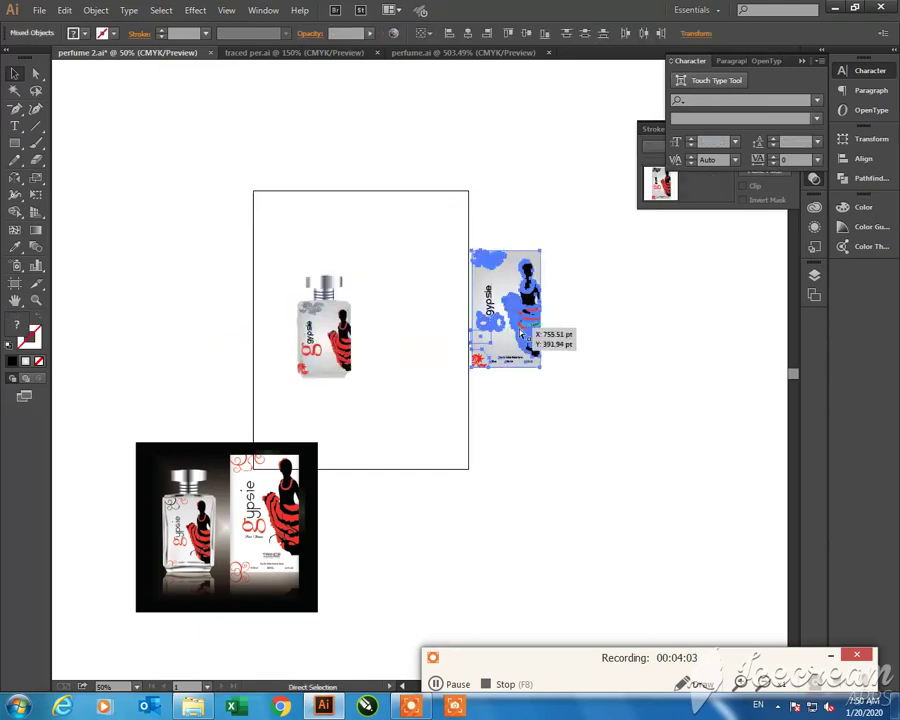
{"action": "left_click_drag", "start_coordinate": [510, 322], "coordinate": [412, 324]}
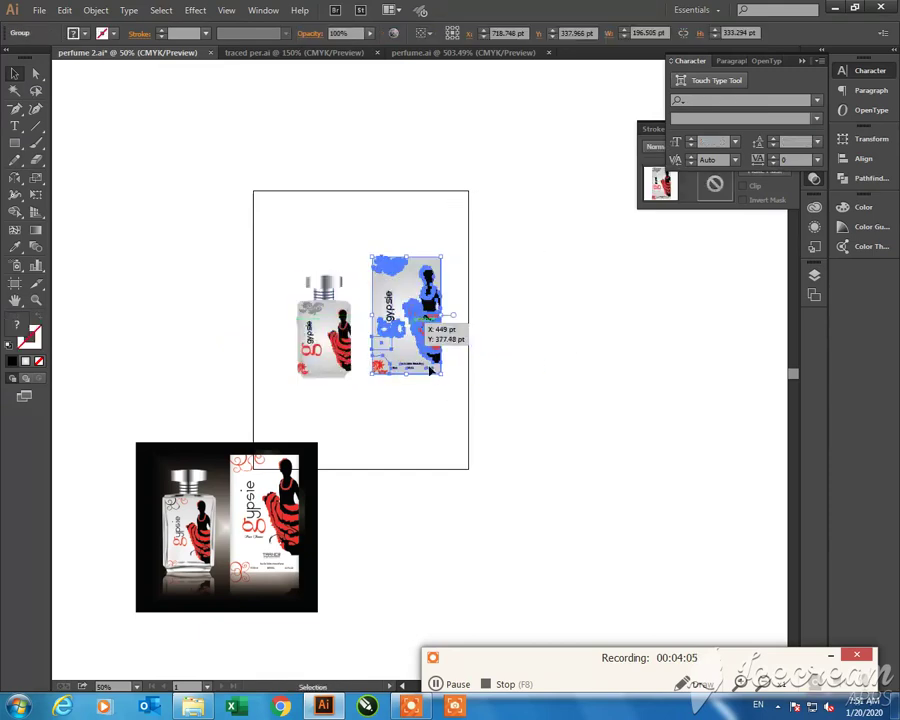
{"action": "key", "text": "ctrl+shift+a"}
{"action": "left_click", "coordinate": [200, 510]}
{"action": "key", "text": "Delete"}
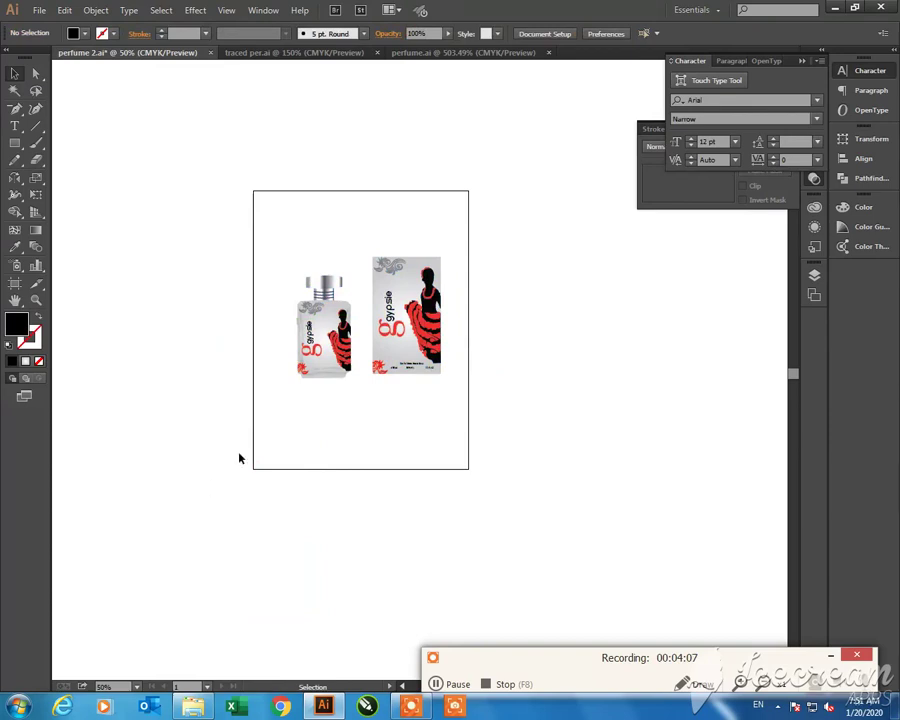
Draw a rectangle covering the bottle and box and send it behind them
{"action": "key", "text": "m"}
{"action": "left_click_drag", "start_coordinate": [265, 217], "coordinate": [468, 412]}
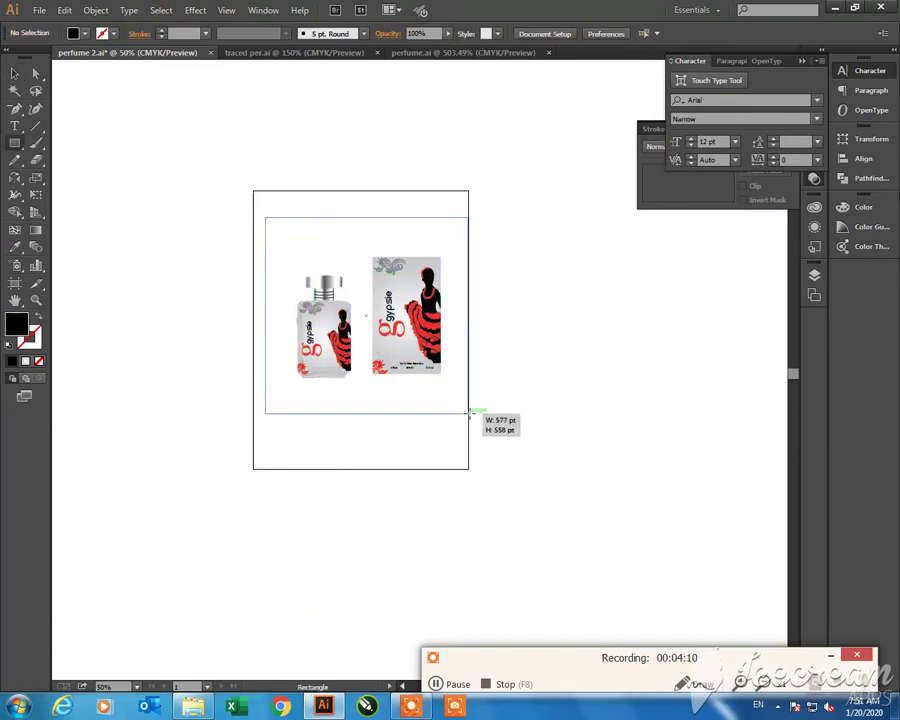
{"action": "key", "text": "v"}
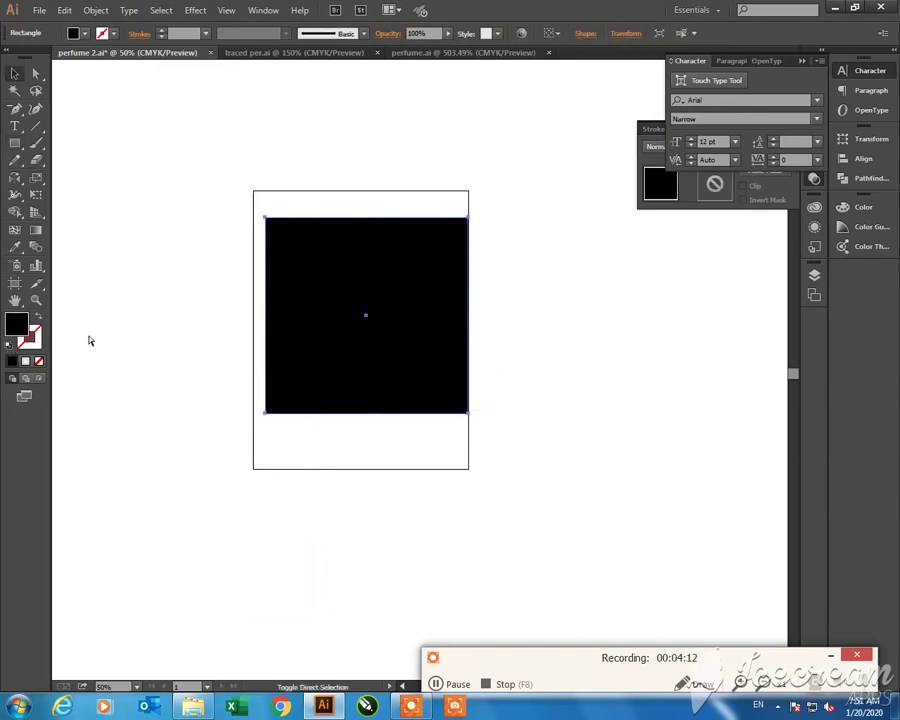
{"action": "key", "text": "ctrl+v"}
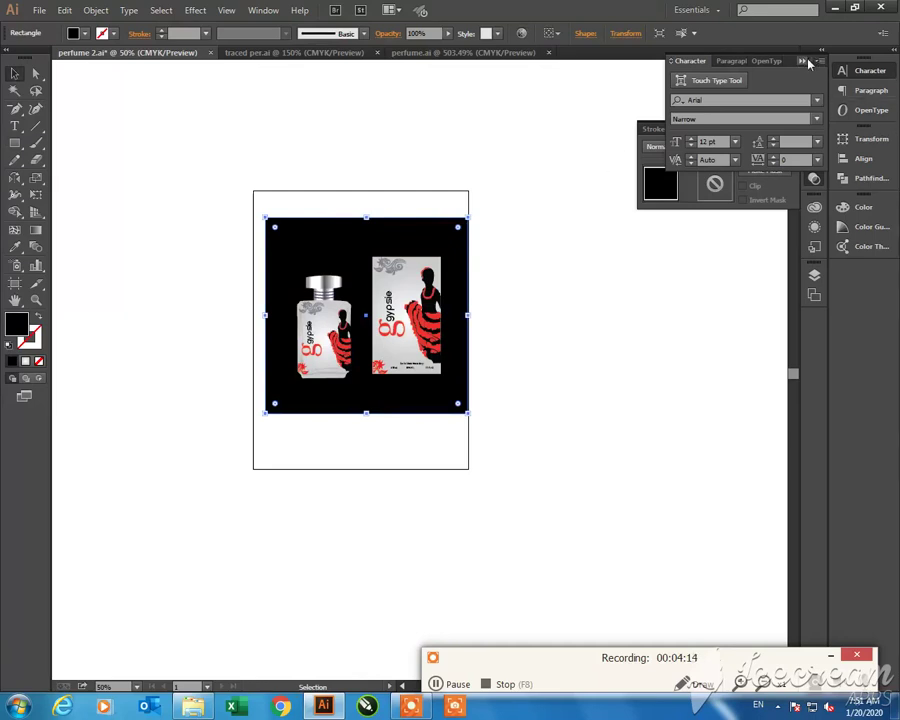
Fill the rectangle with a radial gradient, dropping the white stop and making the centre grey
{"action": "left_click", "coordinate": [804, 62]}
{"action": "left_click", "coordinate": [813, 160]}
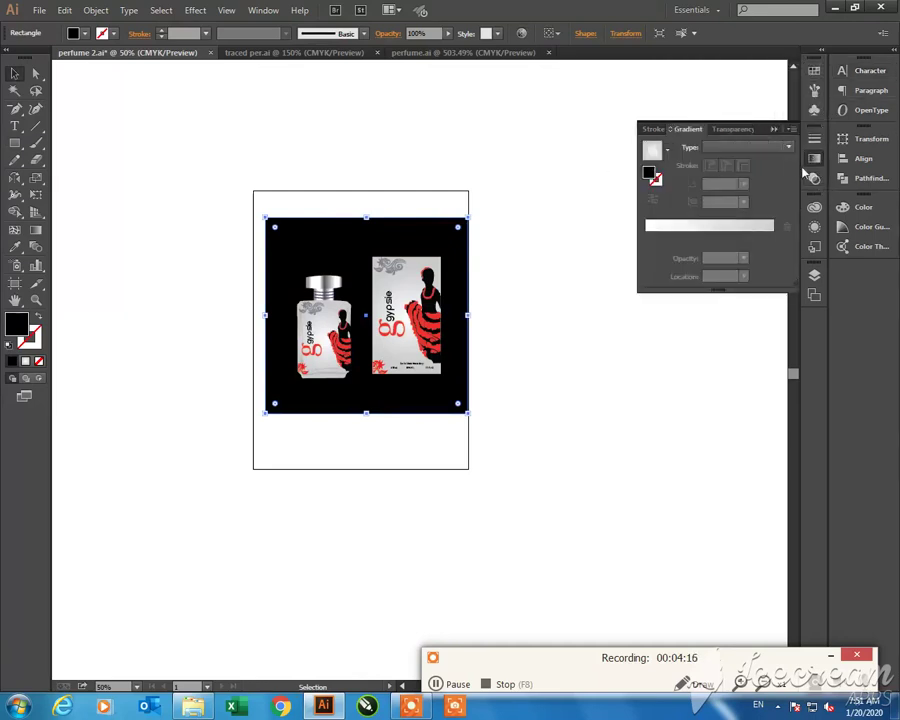
{"action": "left_click", "coordinate": [651, 150]}
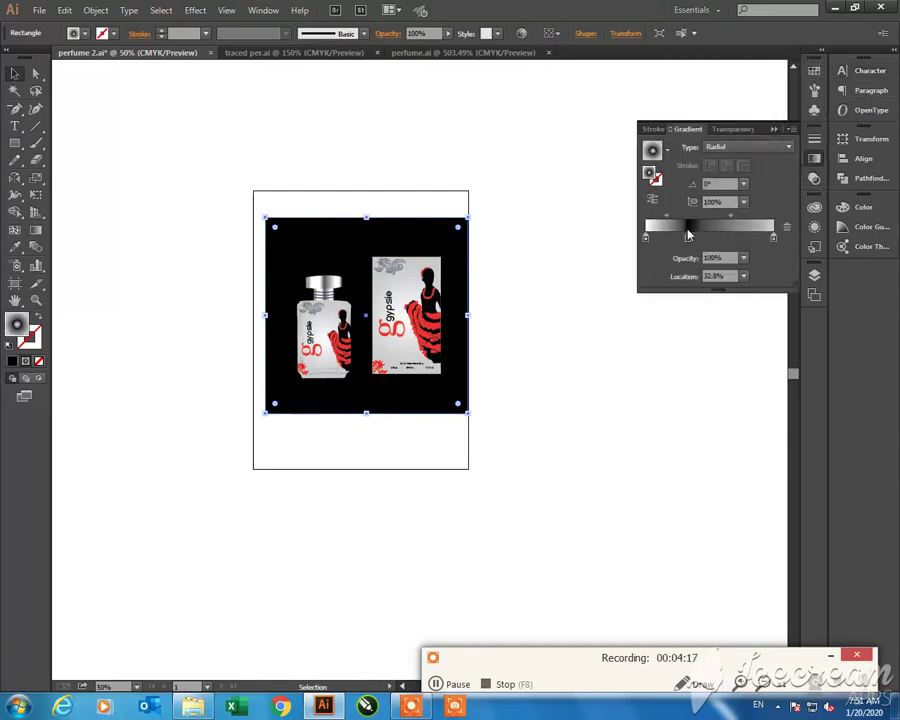
{"action": "left_click_drag", "start_coordinate": [687, 237], "coordinate": [733, 237]}
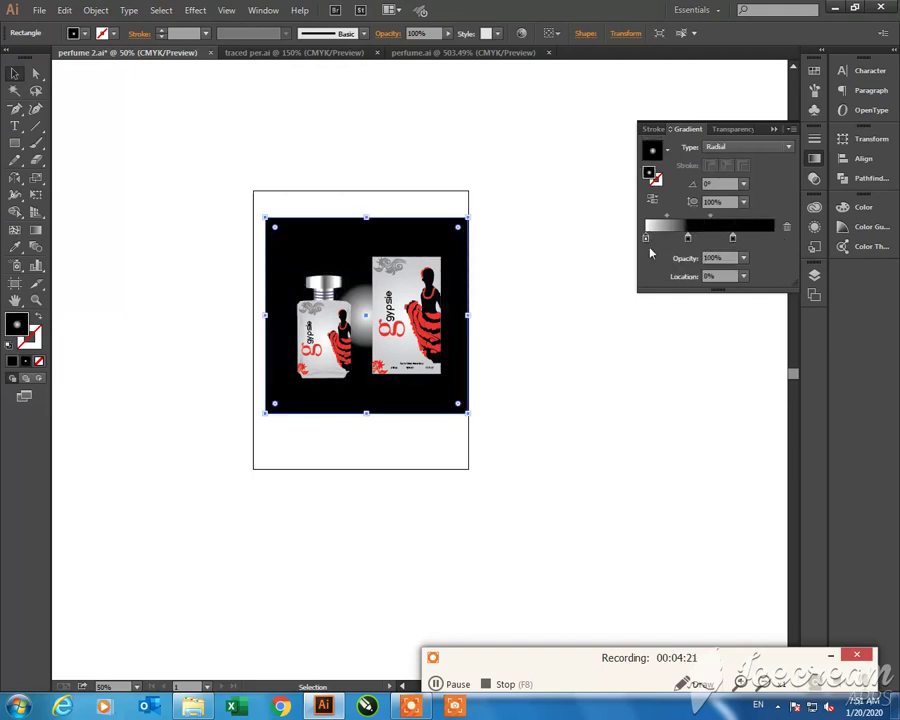
{"action": "left_click_drag", "start_coordinate": [645, 237], "coordinate": [644, 262]}
{"action": "double_click", "coordinate": [687, 237]}
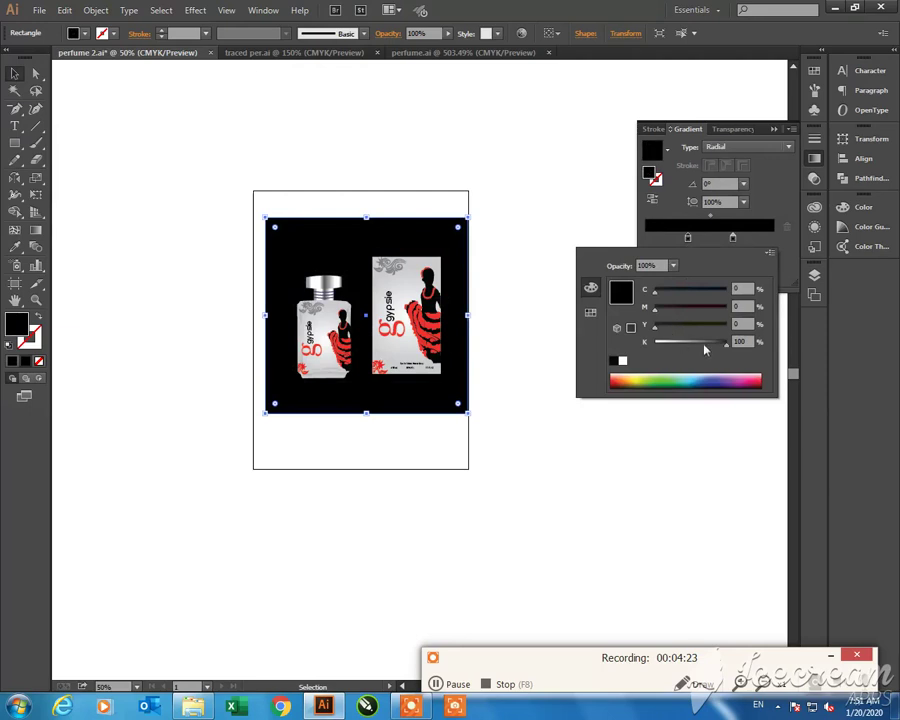
{"action": "left_click", "coordinate": [705, 345]}
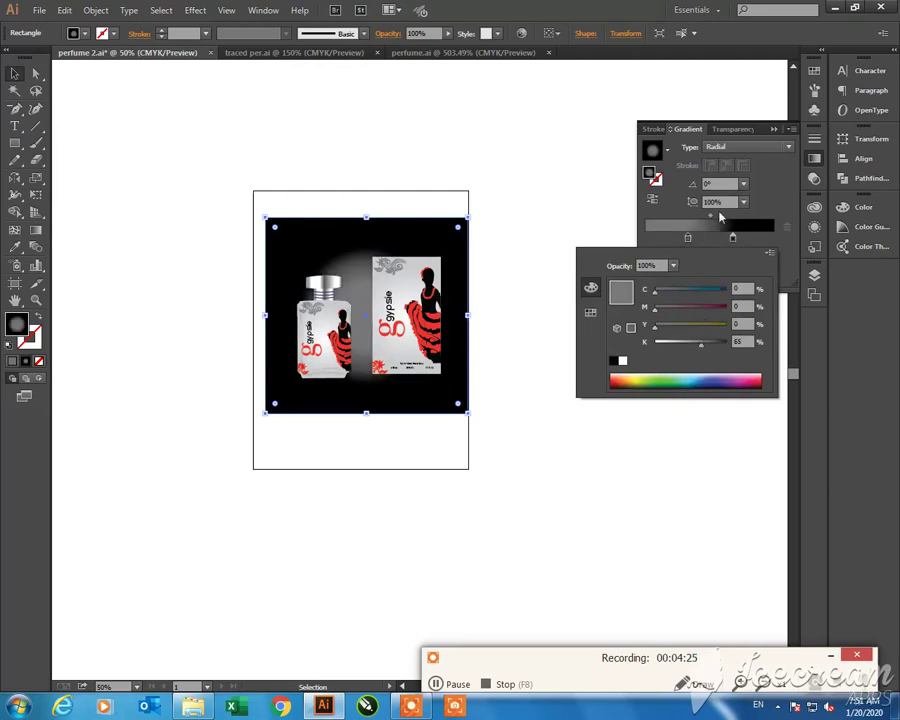
Keep the gradient radial, refine the grey centre tone, and angle it diagonally across the rectangle
{"action": "left_click", "coordinate": [738, 146]}
{"action": "left_click", "coordinate": [745, 165]}
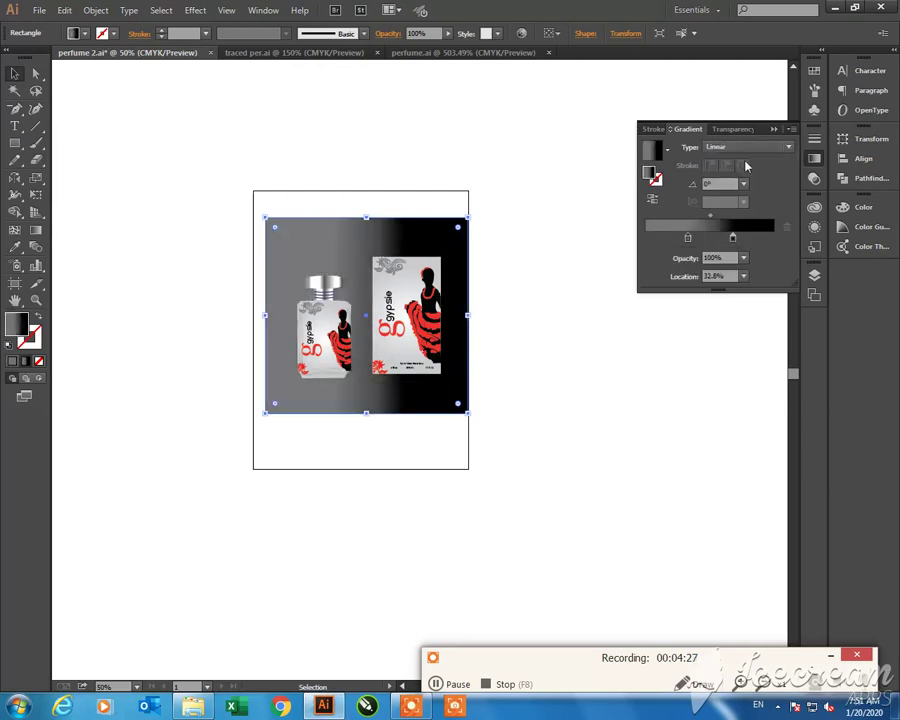
{"action": "left_click", "coordinate": [748, 148]}
{"action": "left_click", "coordinate": [743, 175]}
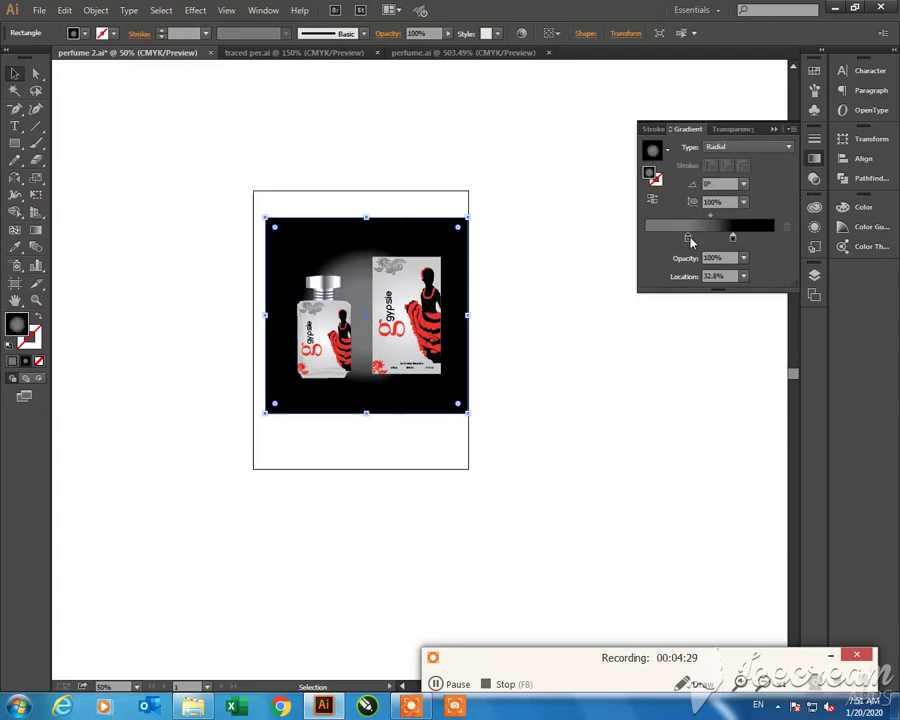
{"action": "double_click", "coordinate": [688, 238]}
{"action": "left_click_drag", "start_coordinate": [691, 346], "coordinate": [717, 344]}
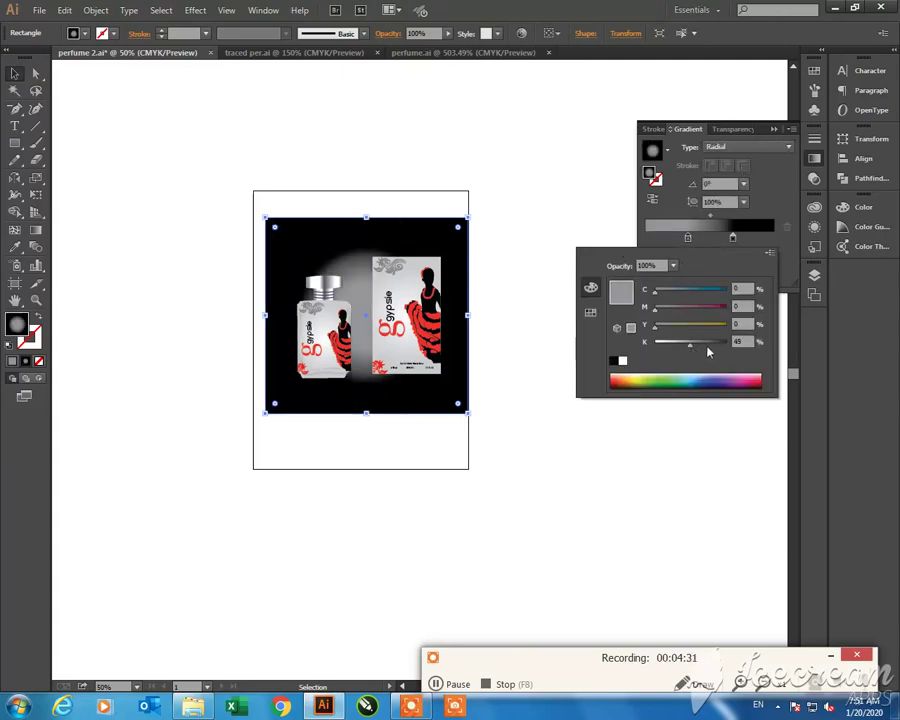
{"action": "left_click", "coordinate": [468, 217]}
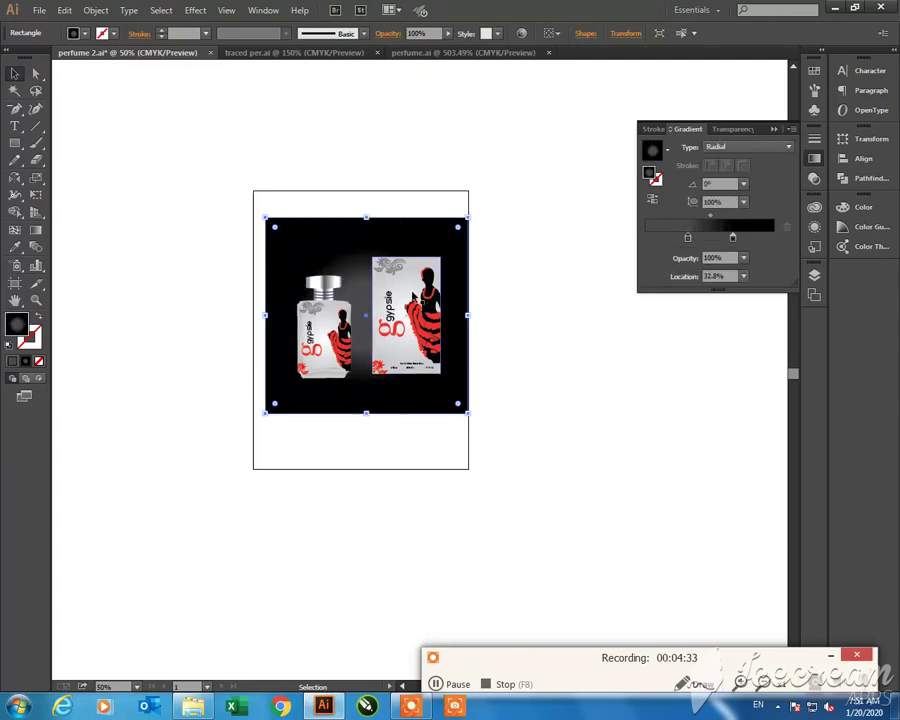
{"action": "key", "text": "g"}
{"action": "left_click_drag", "start_coordinate": [335, 245], "coordinate": [443, 428]}
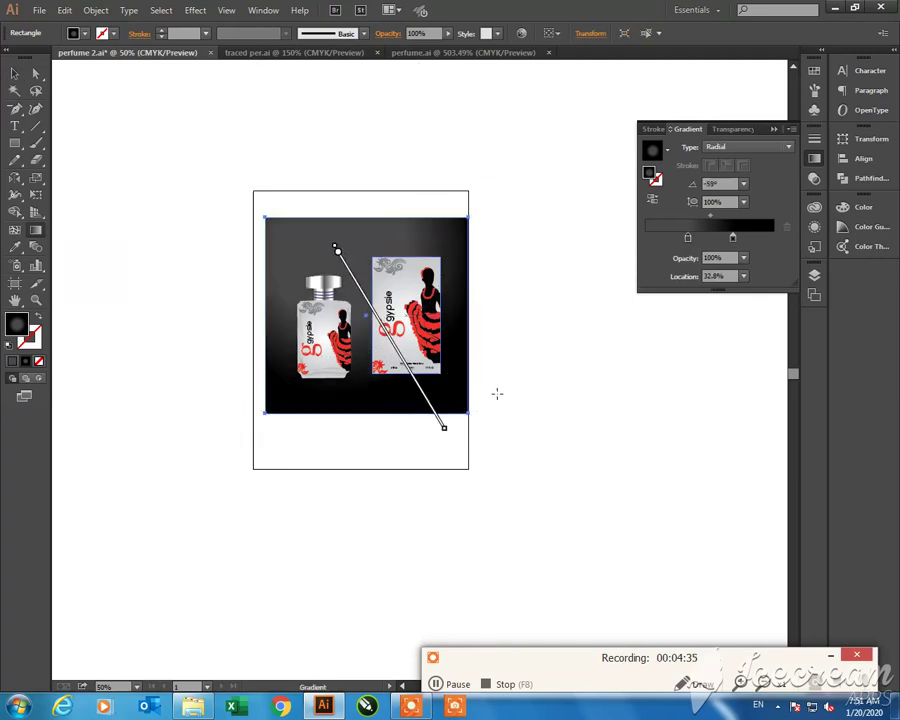
Select the bottle and box together and nudge them slightly up and left
{"action": "key", "text": "v"}
{"action": "left_click", "coordinate": [222, 255]}
{"action": "left_click", "coordinate": [291, 233]}
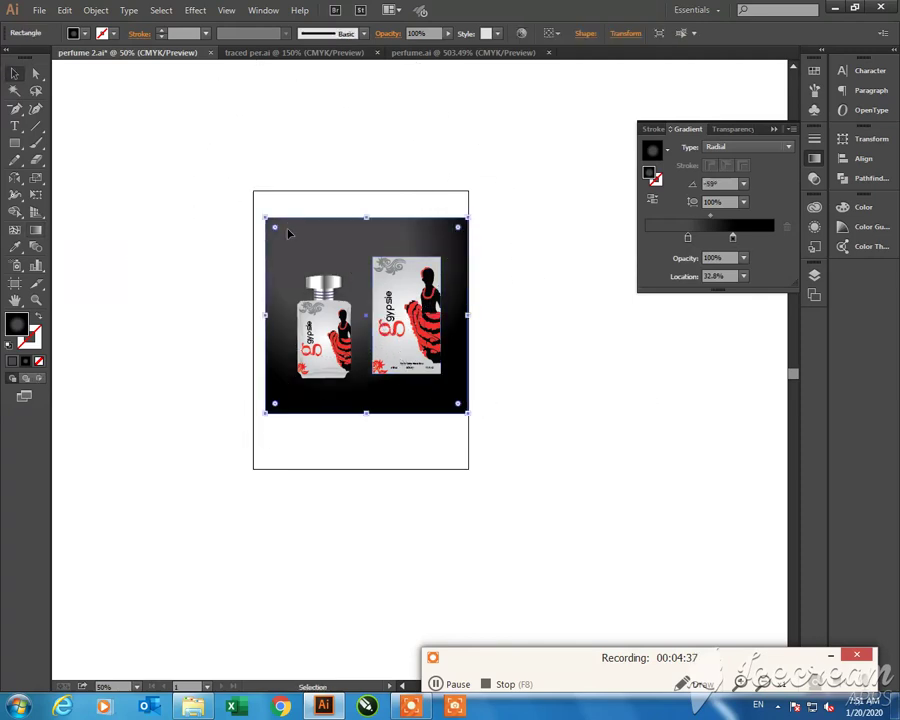
{"action": "mouse_move", "coordinate": [229, 248]}
{"action": "left_mouse_down"}
{"action": "mouse_move", "coordinate": [541, 459]}
{"action": "mouse_move", "coordinate": [530, 440]}
{"action": "left_mouse_up"}
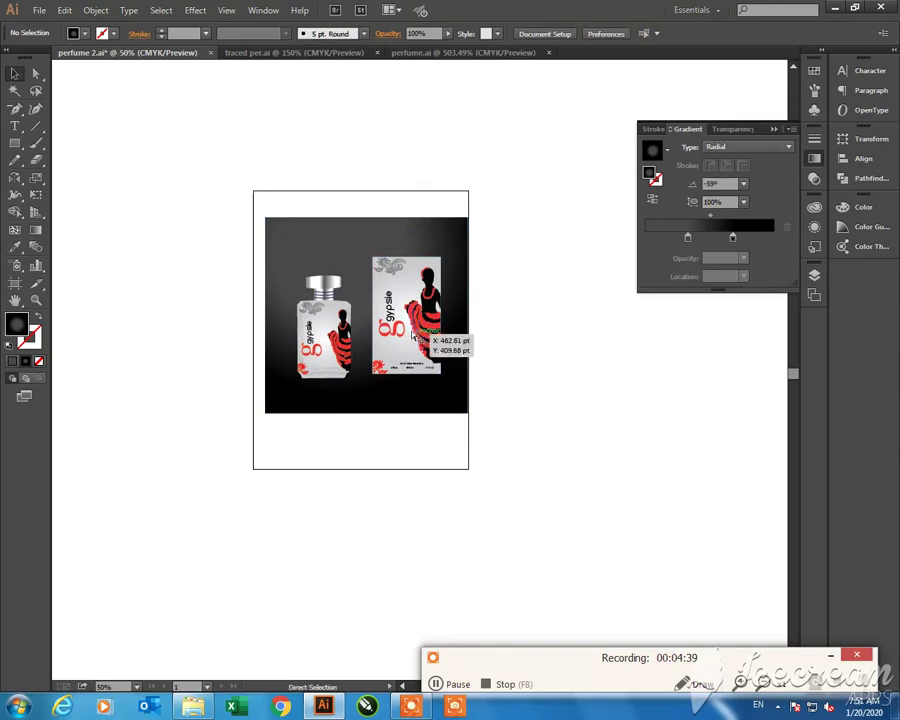
{"action": "left_click_drag", "start_coordinate": [269, 255], "coordinate": [482, 382]}
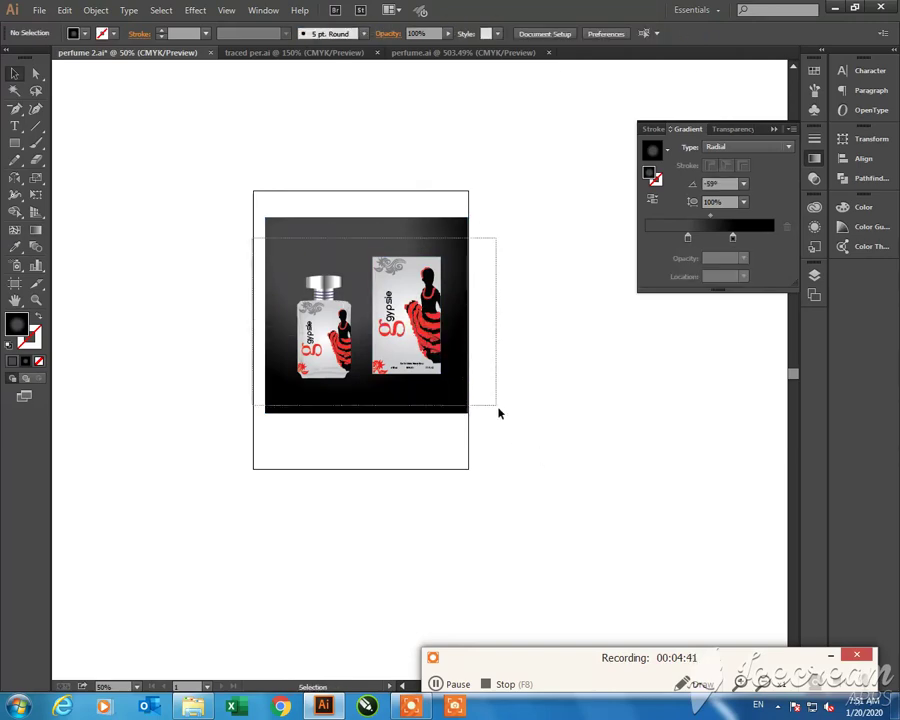
{"action": "left_click_drag", "start_coordinate": [424, 320], "coordinate": [440, 316]}
{"action": "left_click", "coordinate": [574, 418]}
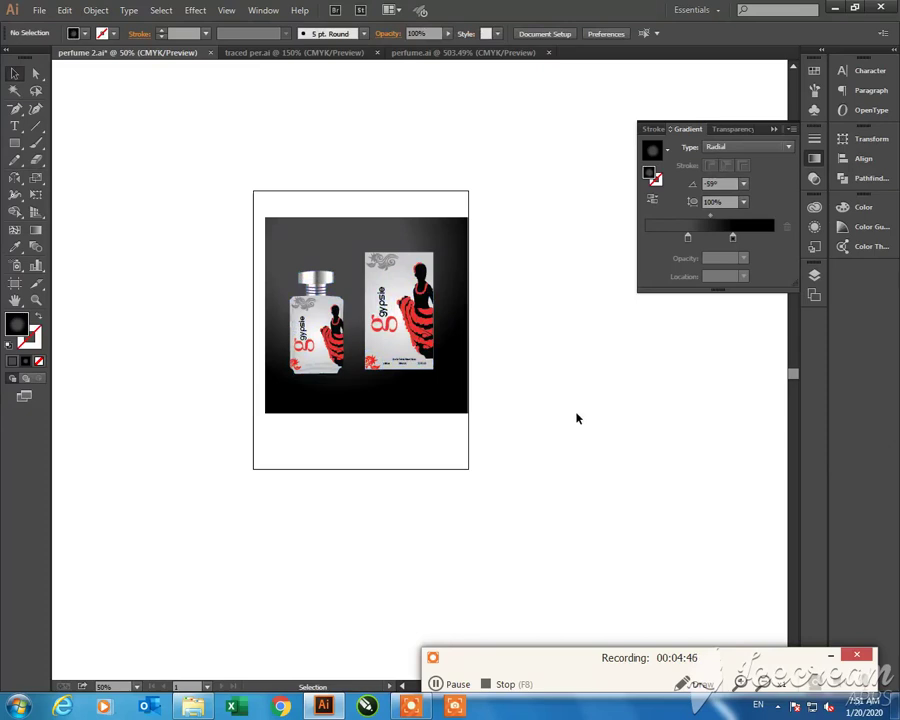